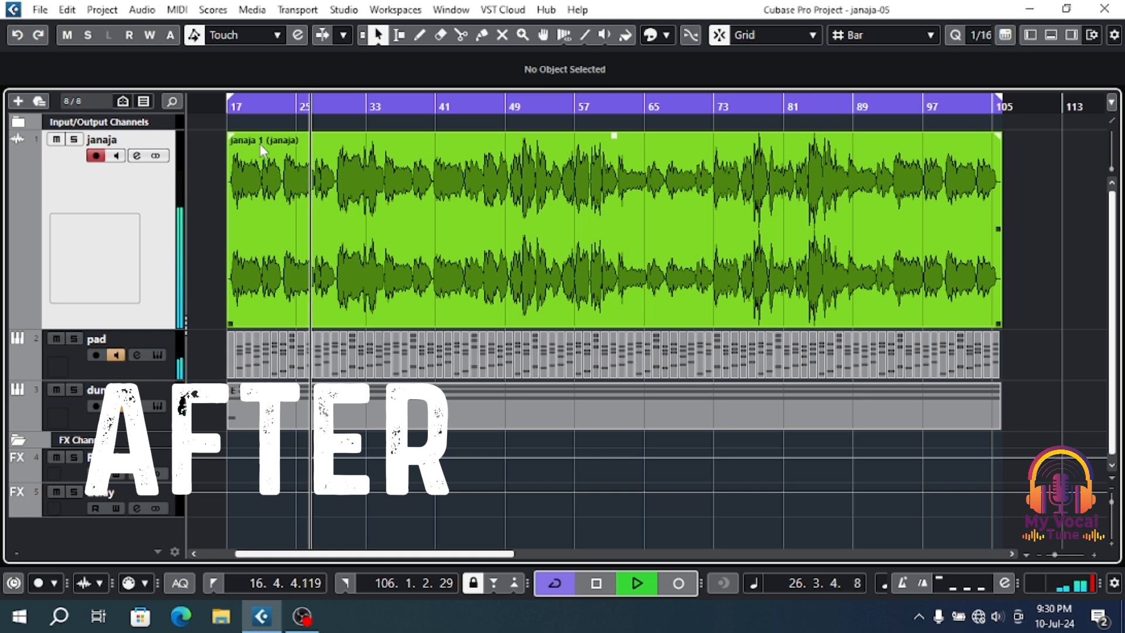
key(g)
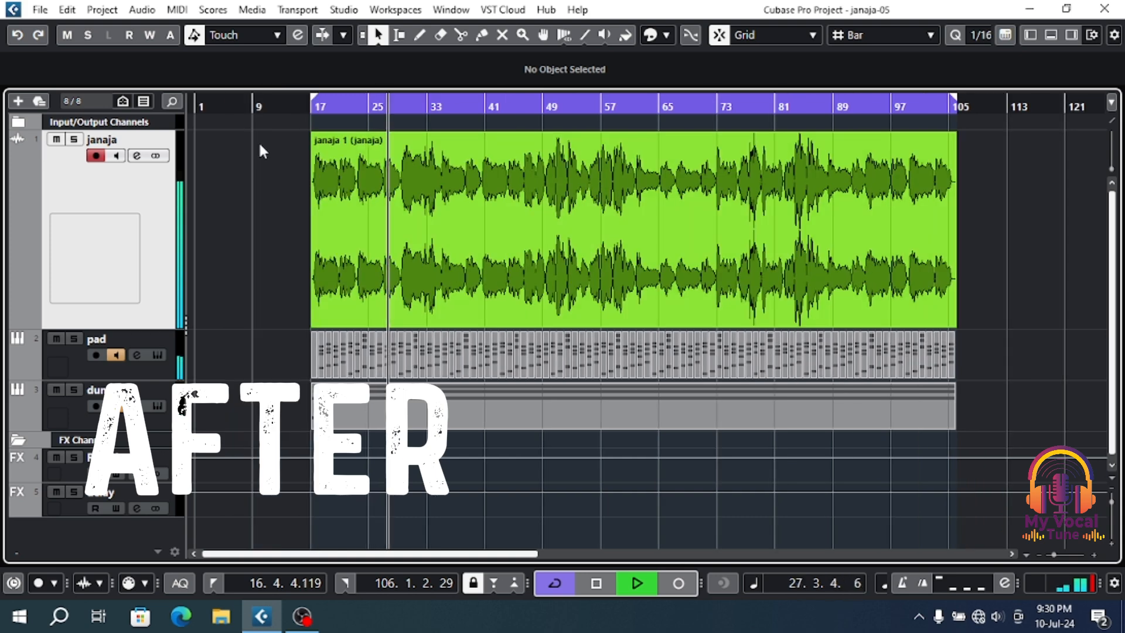
key(g)
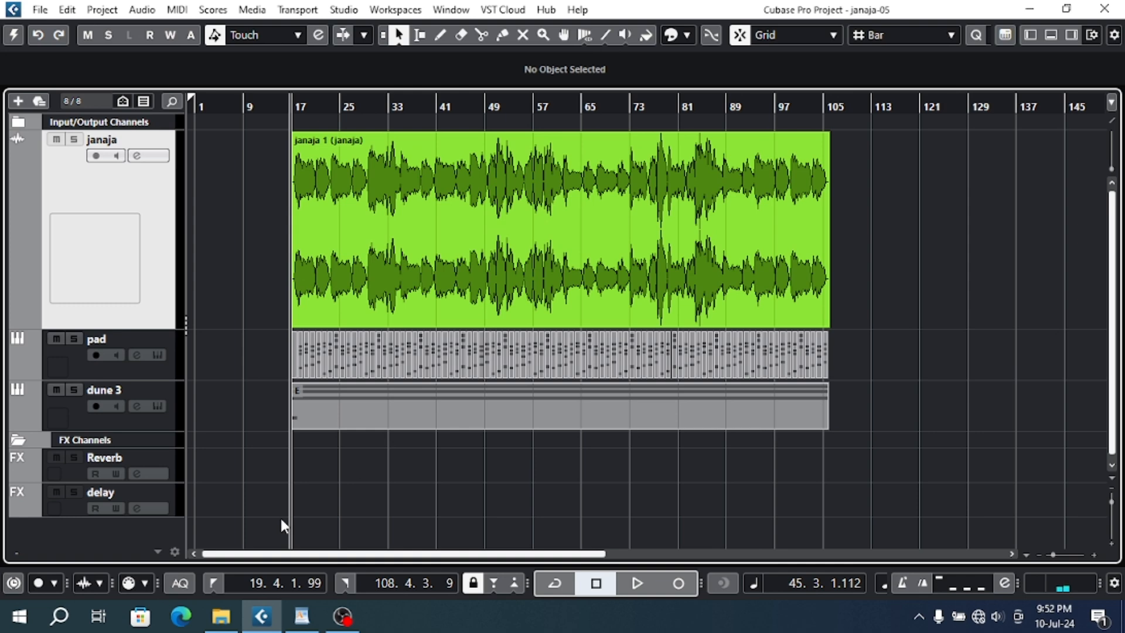
- Switch to WordPad and review the Cubase mixing and mastering course outline, highlighting the Mixing topic
click(302, 588)
scroll(388, 494, up, 2)
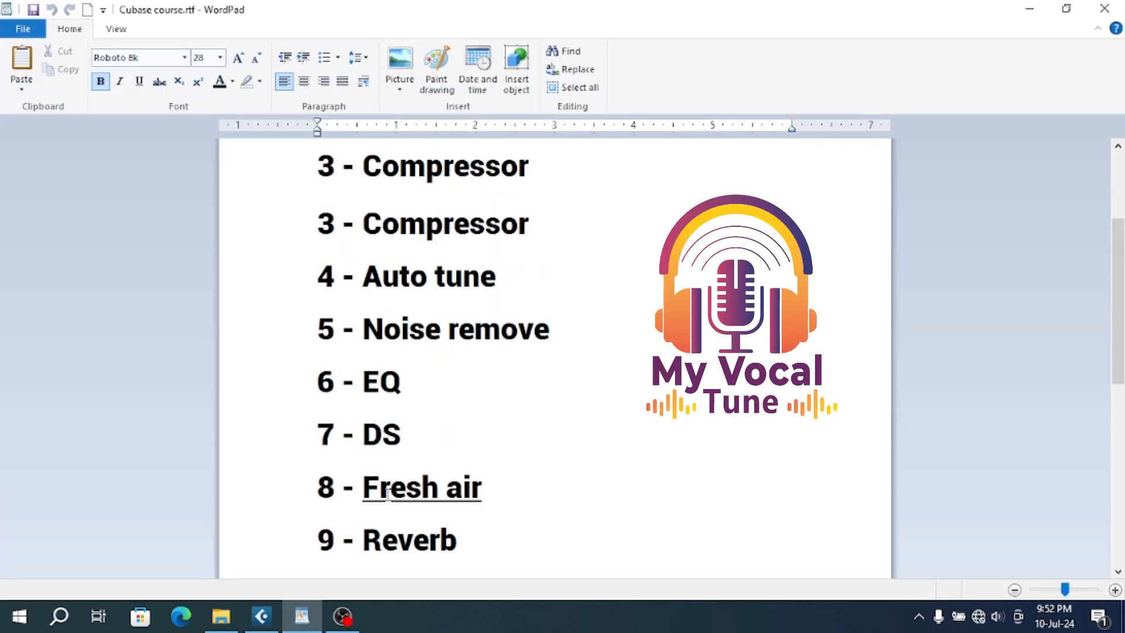
scroll(400, 358, down, 2)
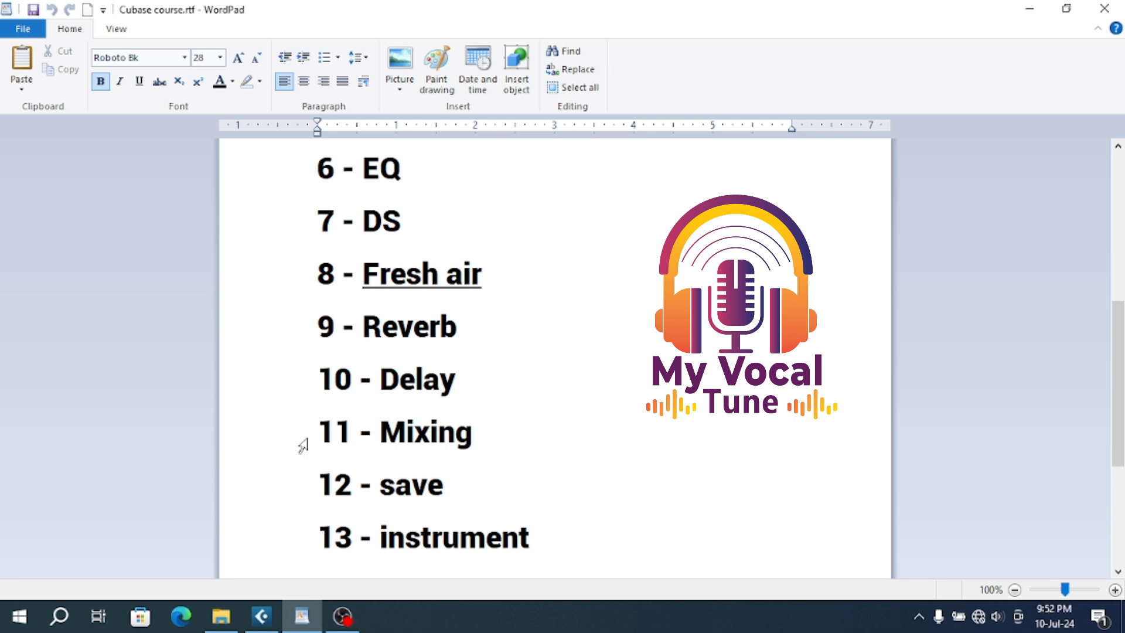
scroll(303, 445, down, 2)
scroll(303, 445, up, 1)
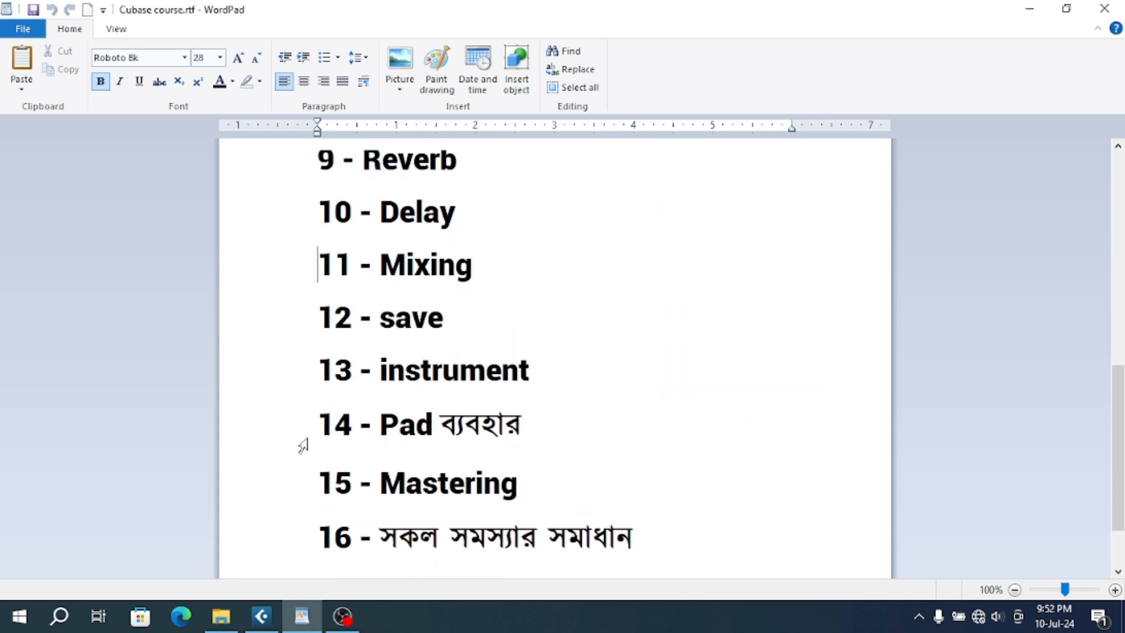
scroll(303, 445, up, 1)
click(301, 355)
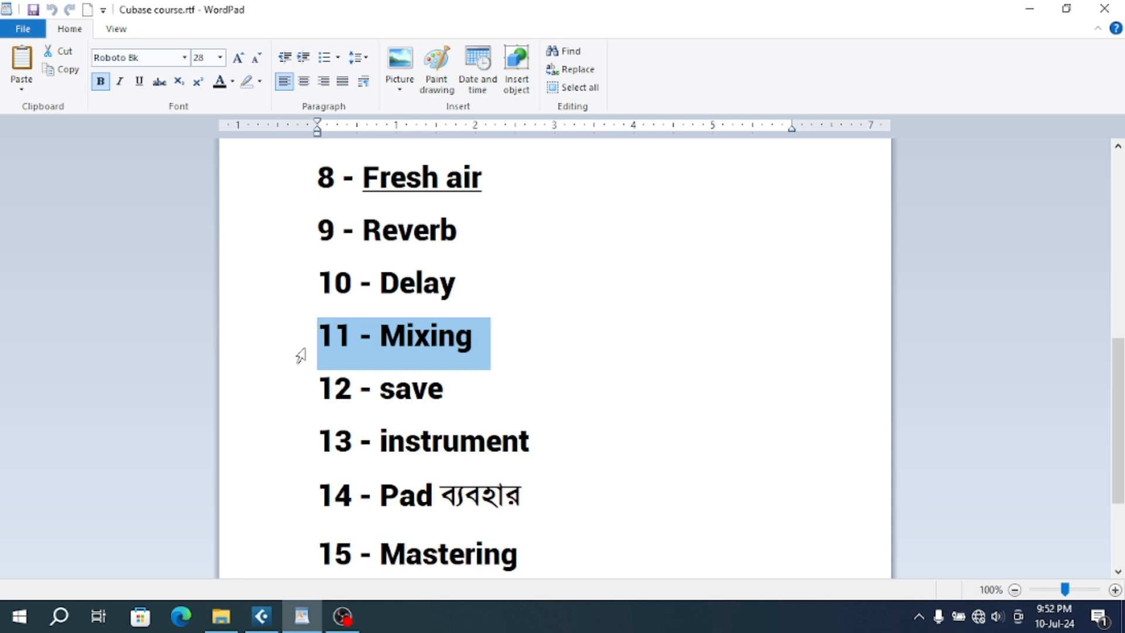
click(301, 617)
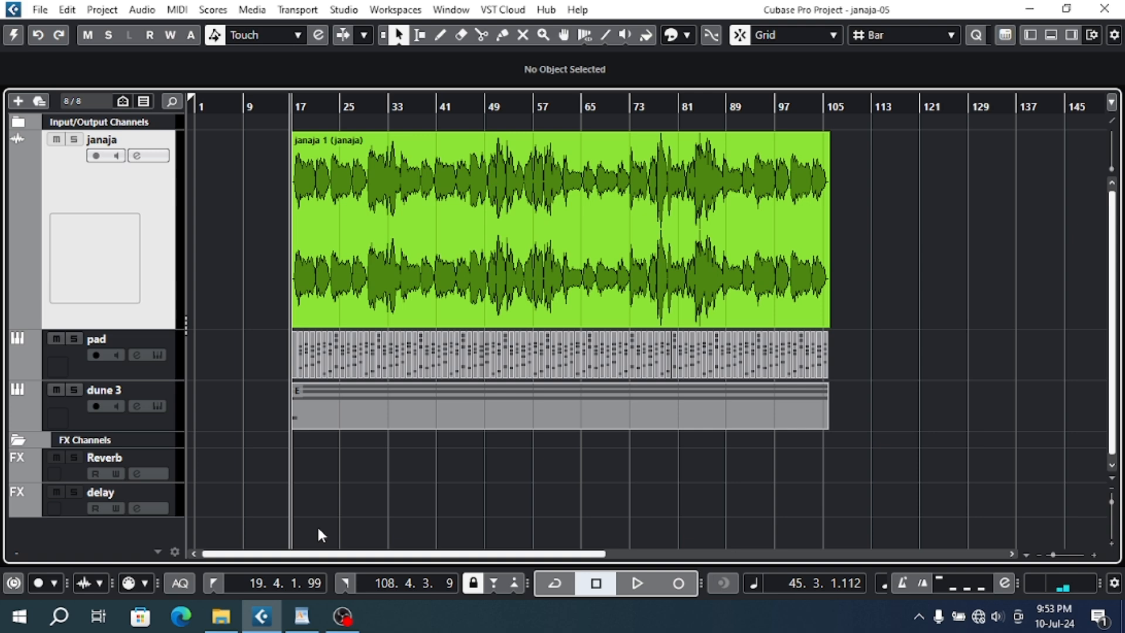
click(302, 616)
scroll(311, 354, up, 8)
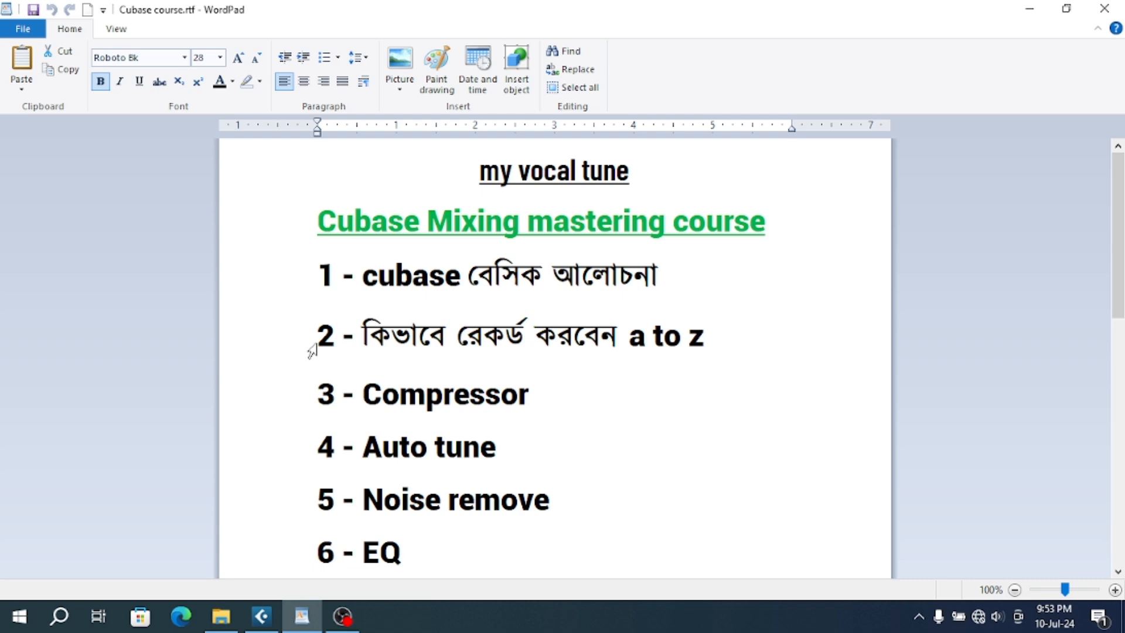
- Switch to Cubase, close the janaja-05 project without saving it, and quit the program
click(270, 625)
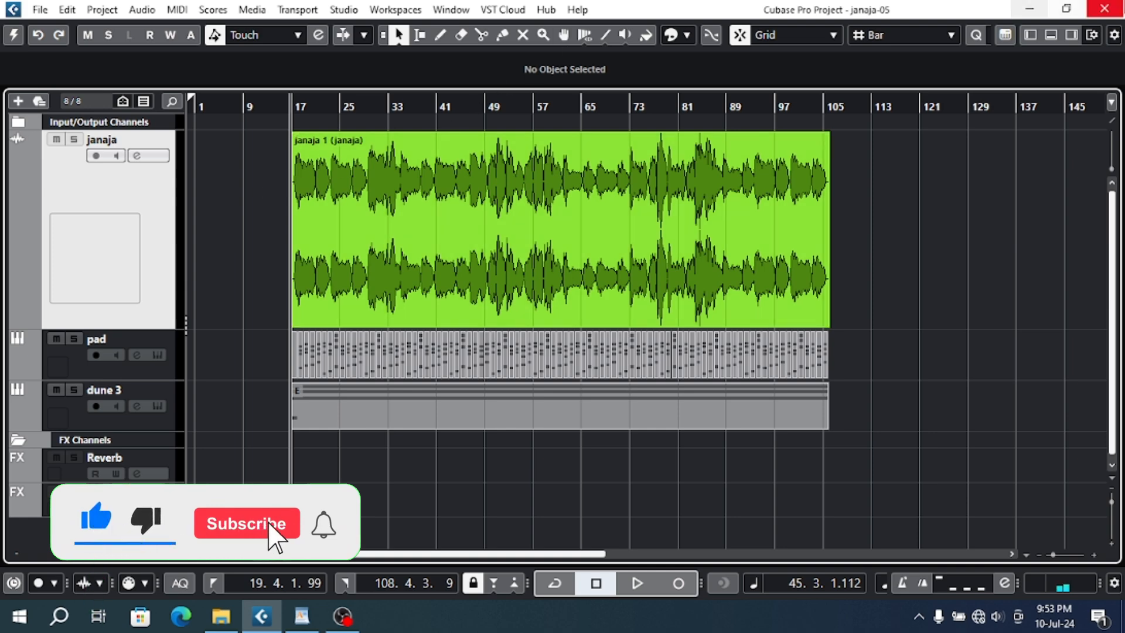
click(1106, 9)
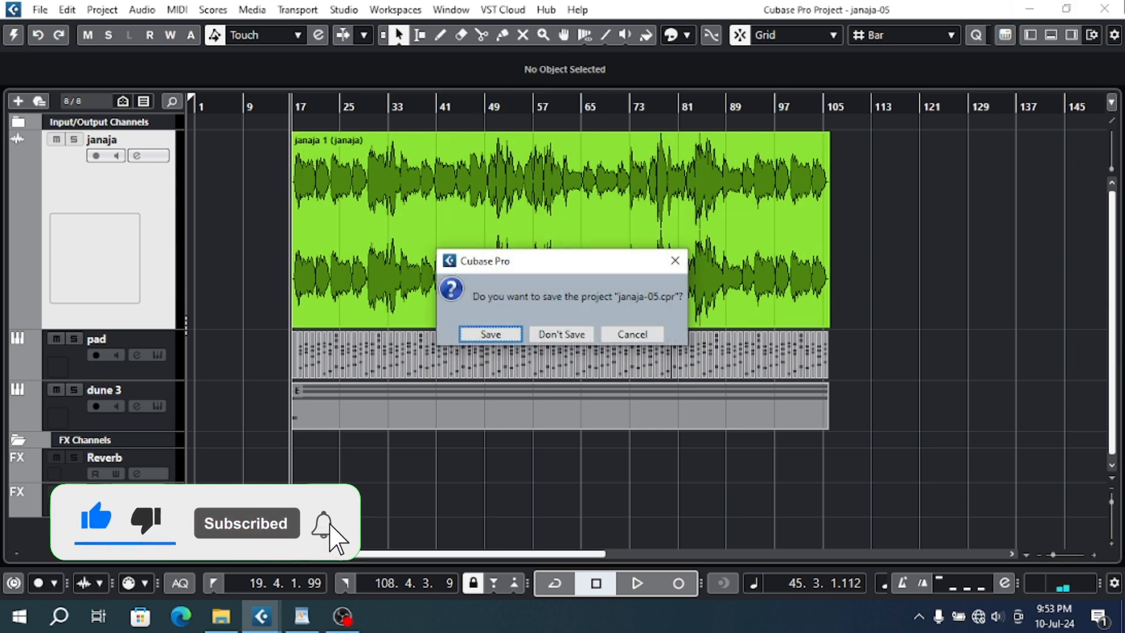
click(540, 334)
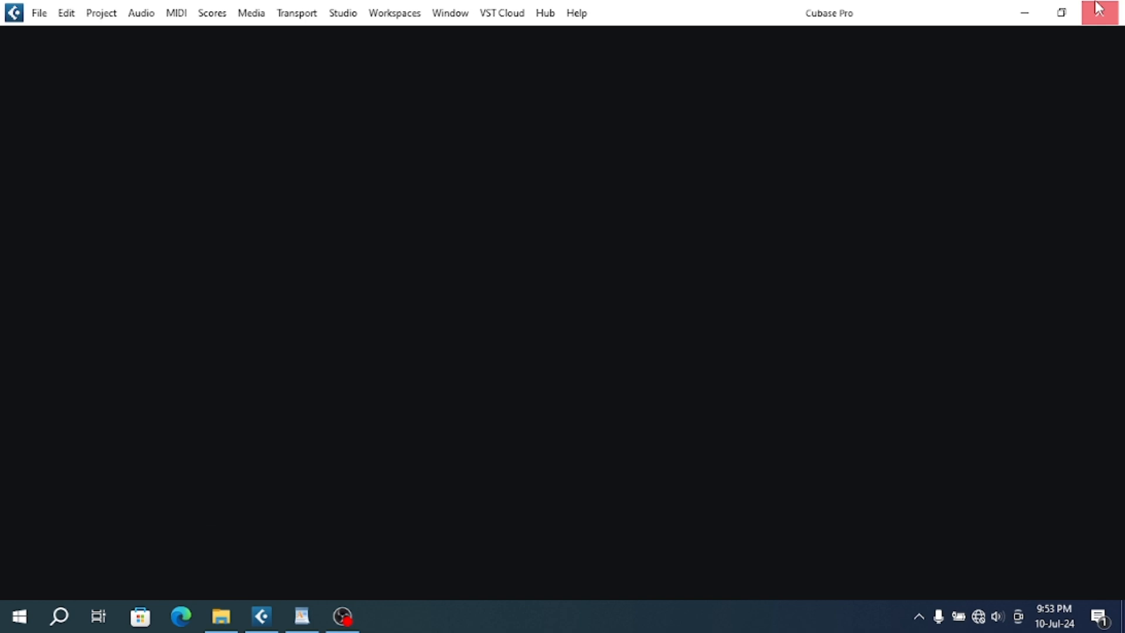
click(1091, 17)
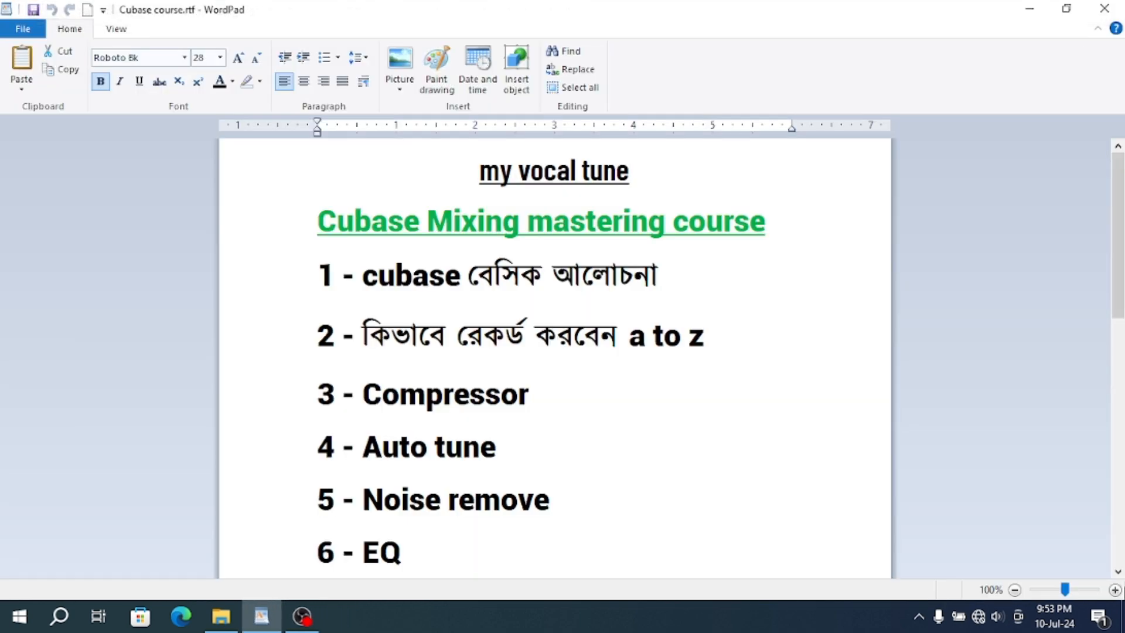
- Launch Cubase 12 from the desktop and look through the list of recent projects
click(1124, 627)
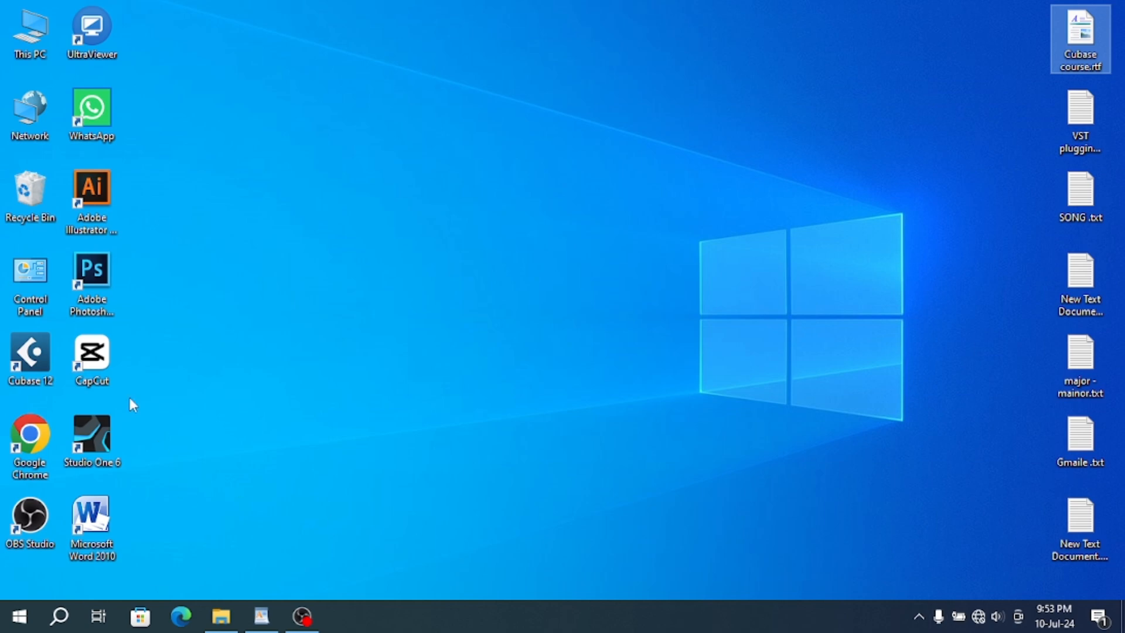
double_click(46, 362)
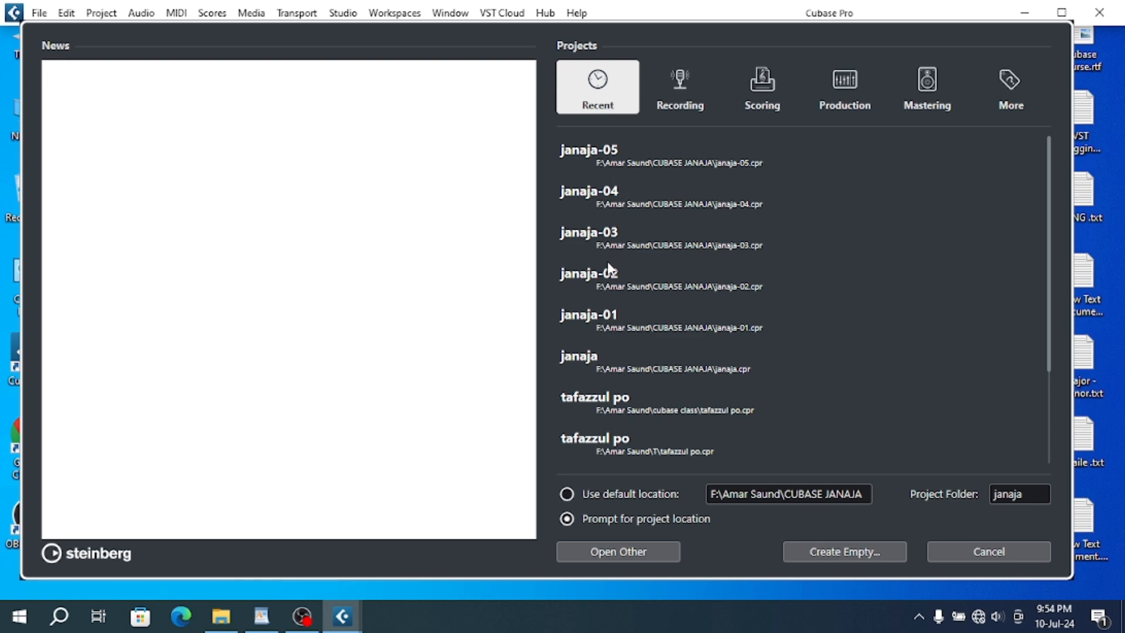
scroll(610, 270, down, 2)
scroll(593, 276, up, 2)
scroll(583, 312, down, 3)
scroll(657, 315, up, 3)
scroll(639, 319, down, 3)
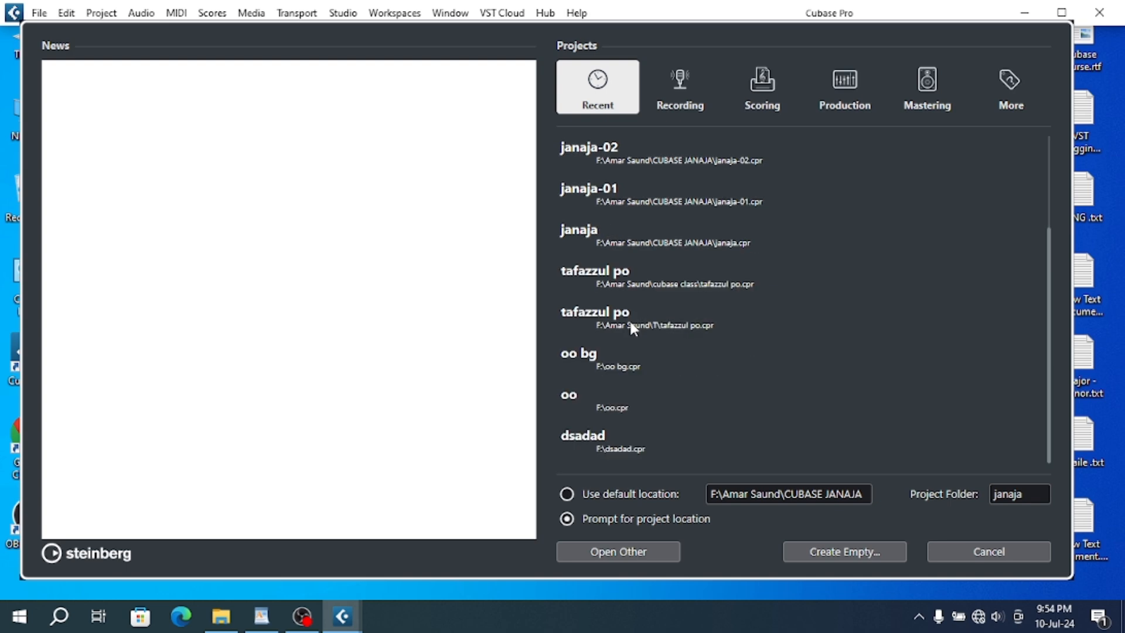
scroll(629, 319, up, 3)
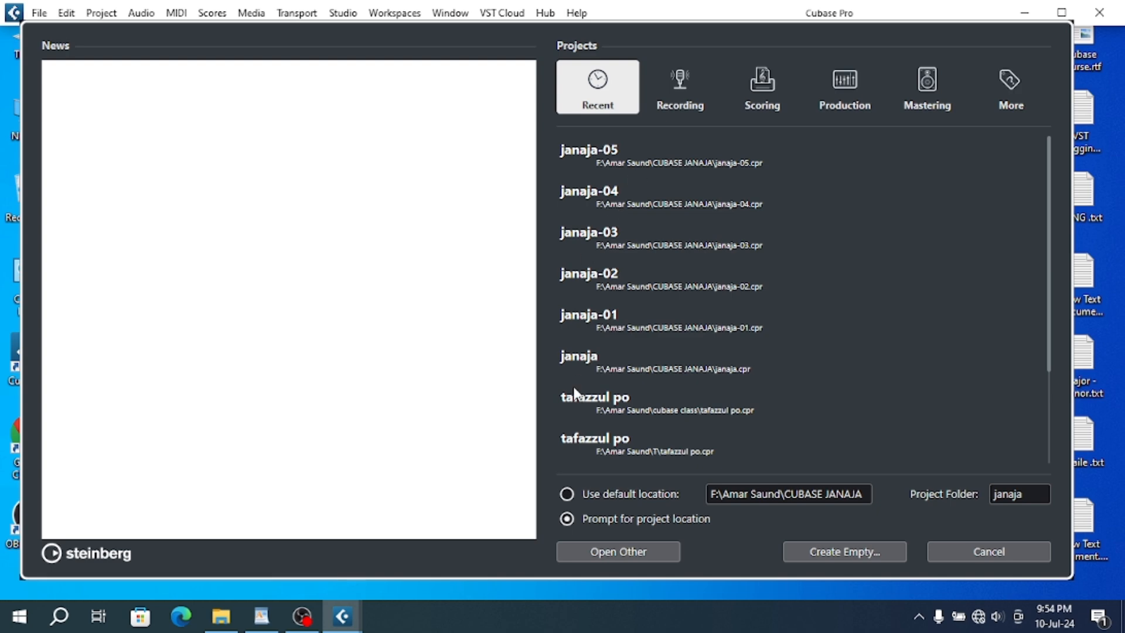
- Set the new project's location option to Prompt for project location
click(635, 497)
click(654, 530)
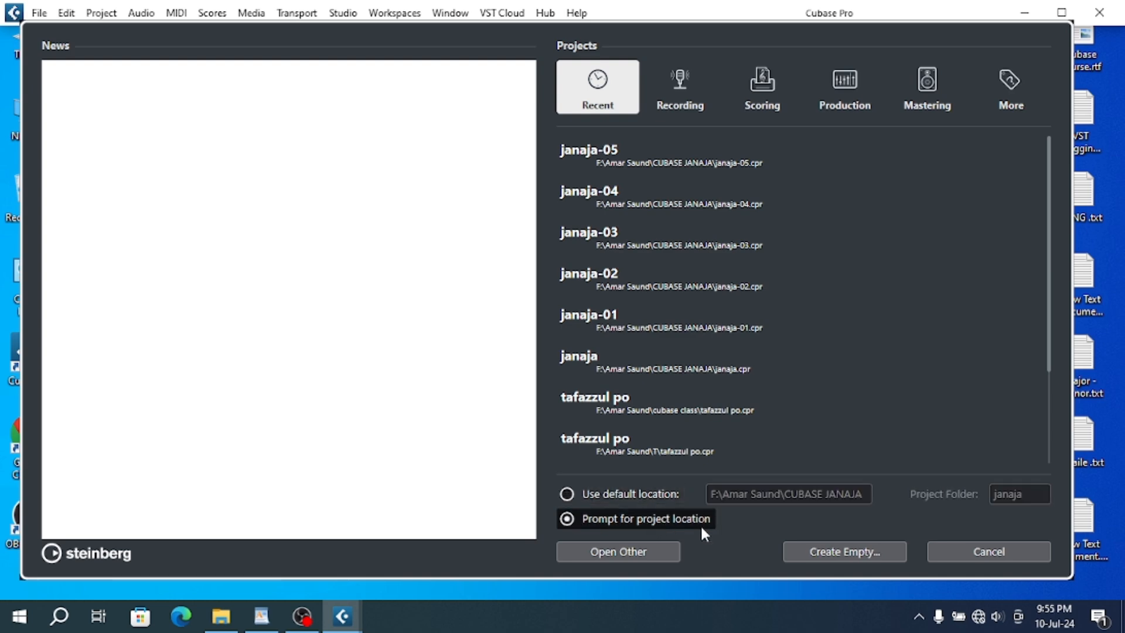
- Switch to WordPad, highlight the first course topic on Cubase basics, and return to the Cubase project hub
click(261, 616)
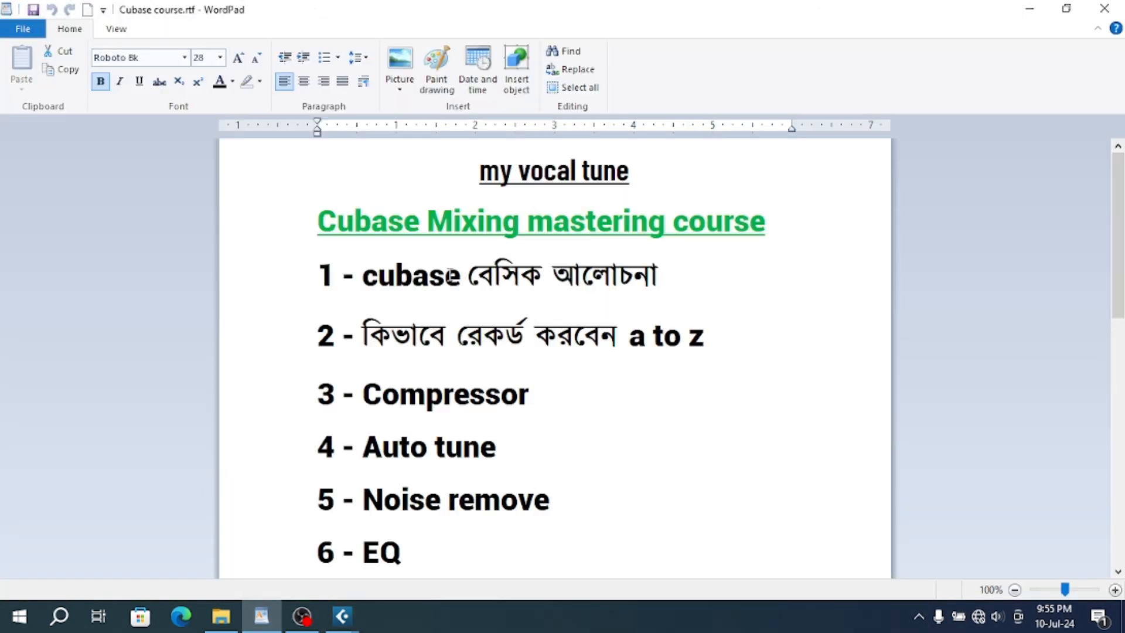
click(299, 291)
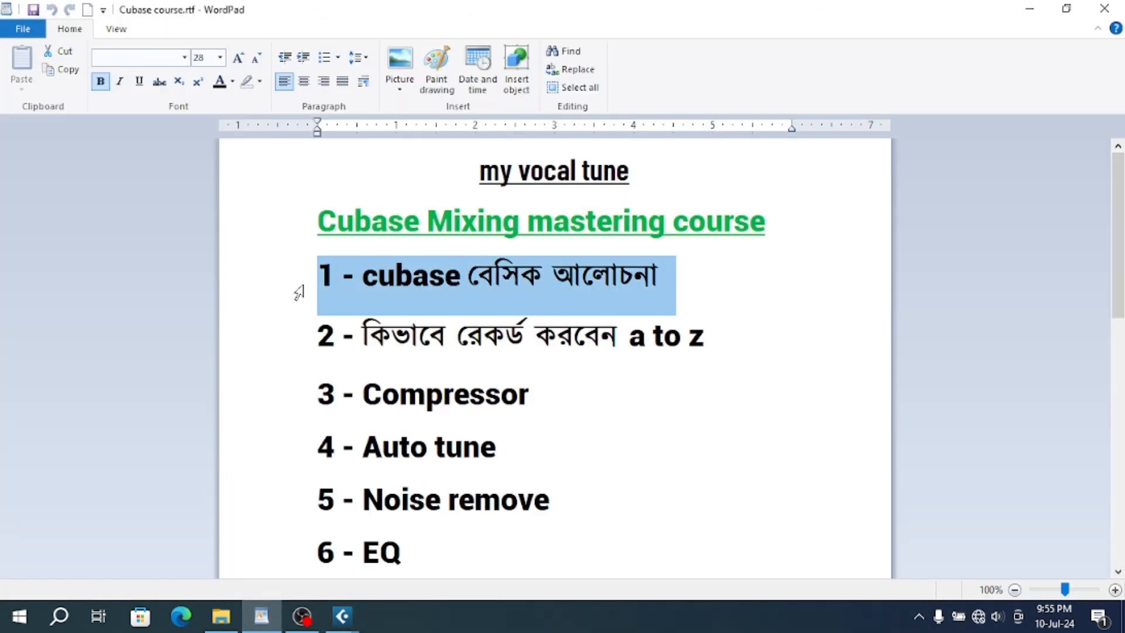
mouse_move(343, 616)
click(466, 503)
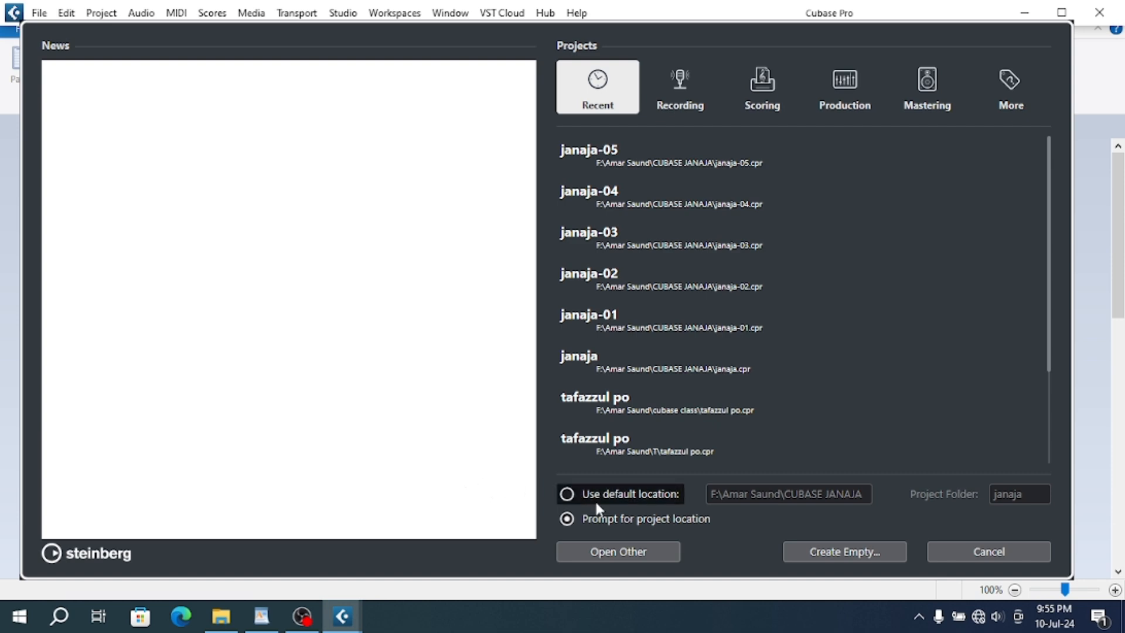
- Start an empty project and create a folder named janaza 55 in Documents for it
click(838, 555)
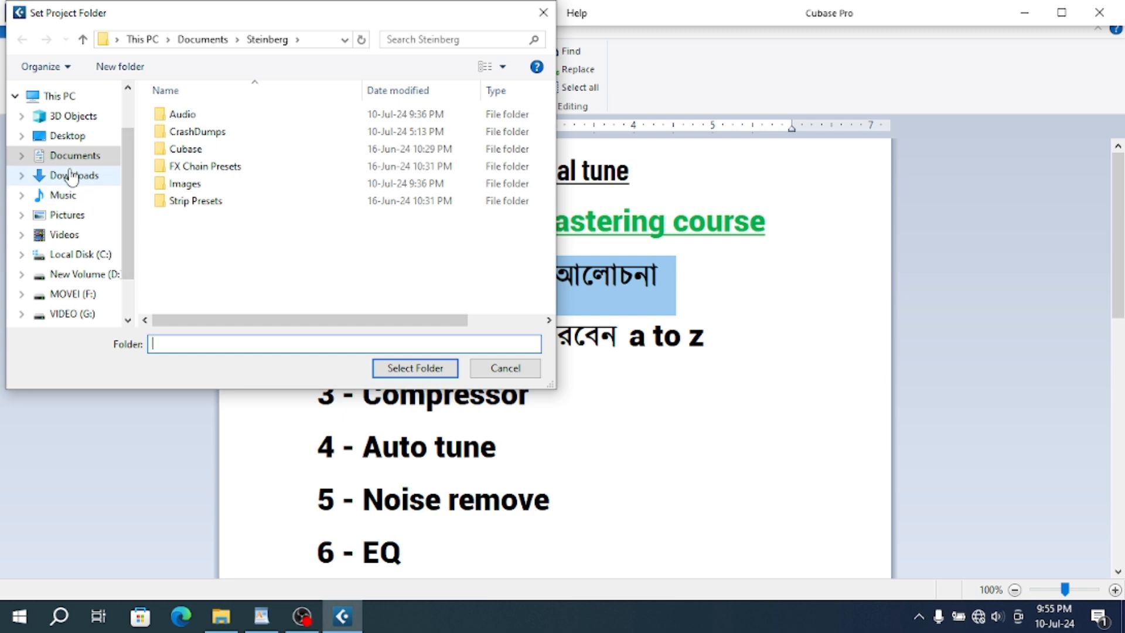
click(76, 163)
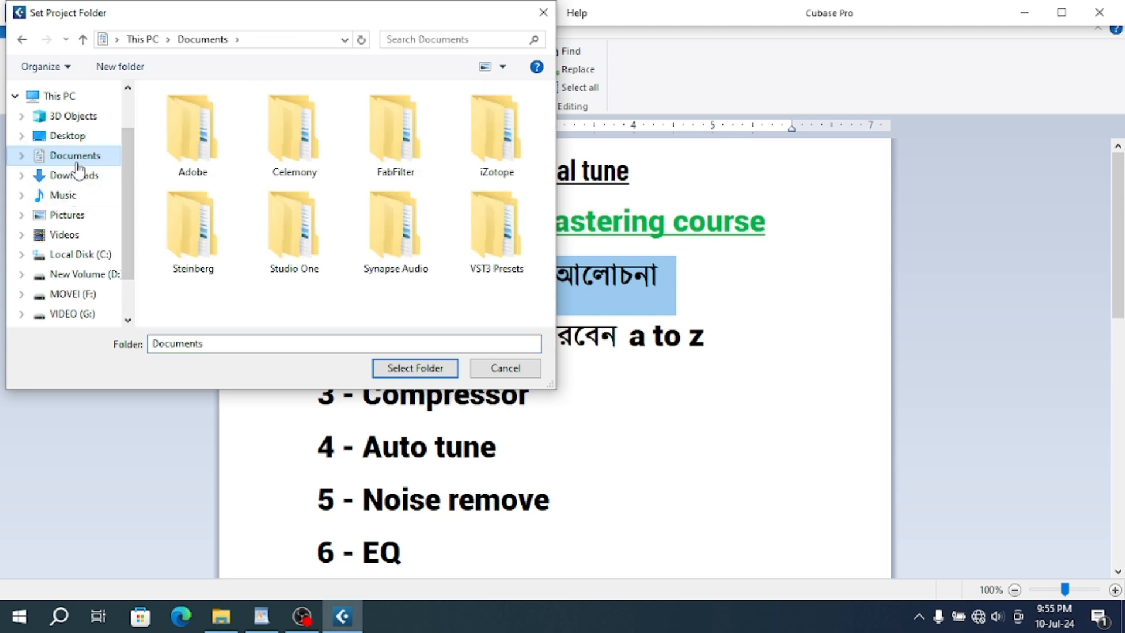
right_click(309, 293)
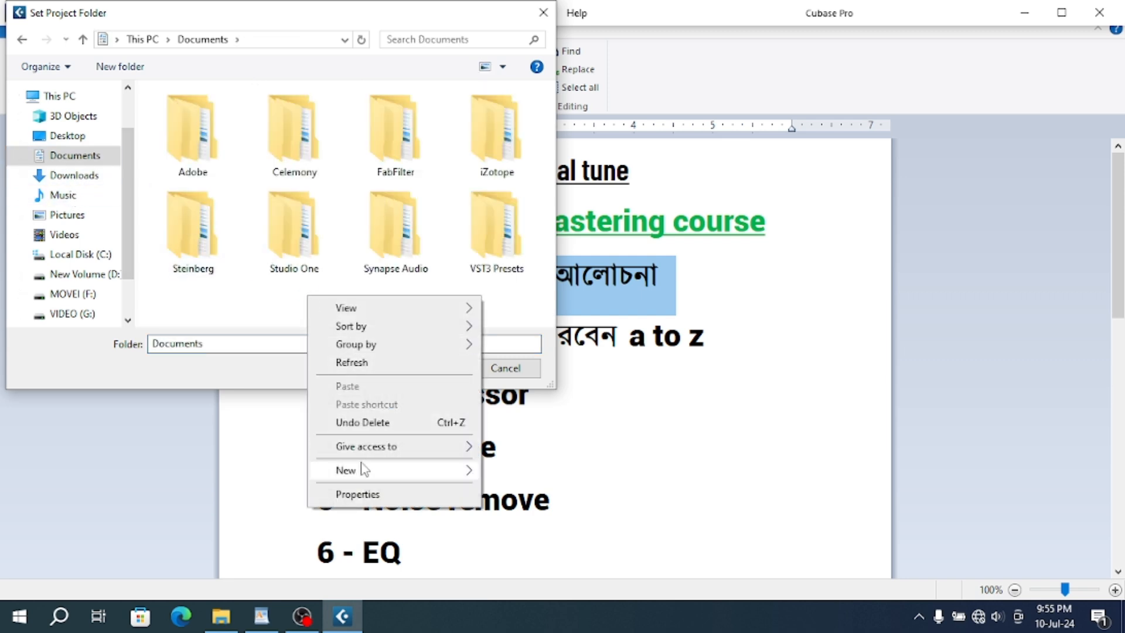
mouse_move(363, 471)
click(518, 298)
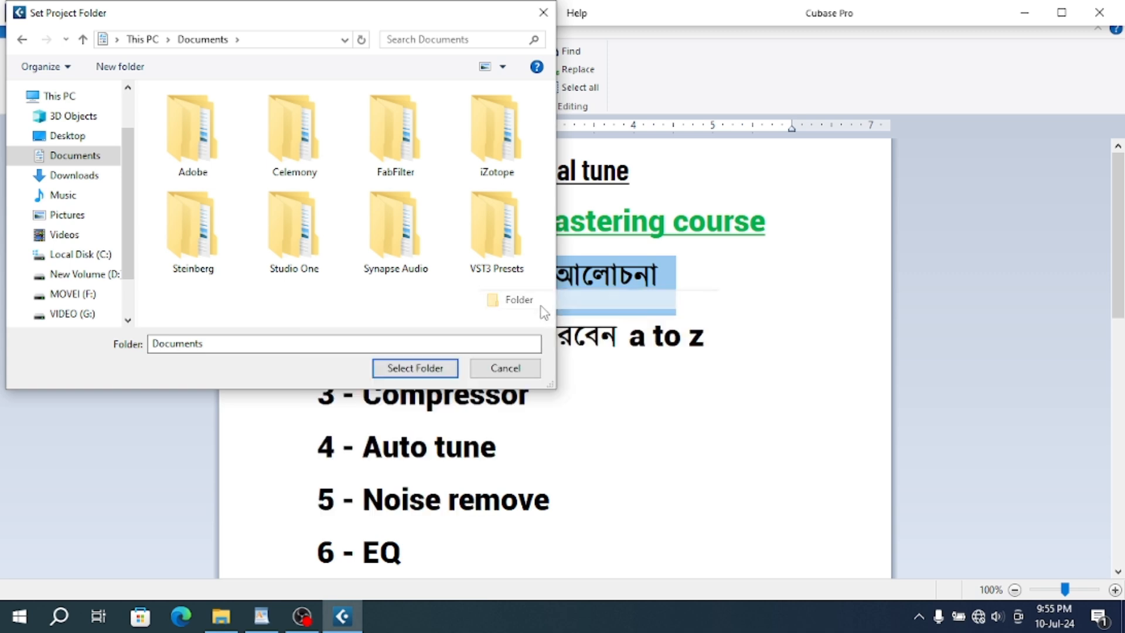
text(jan)
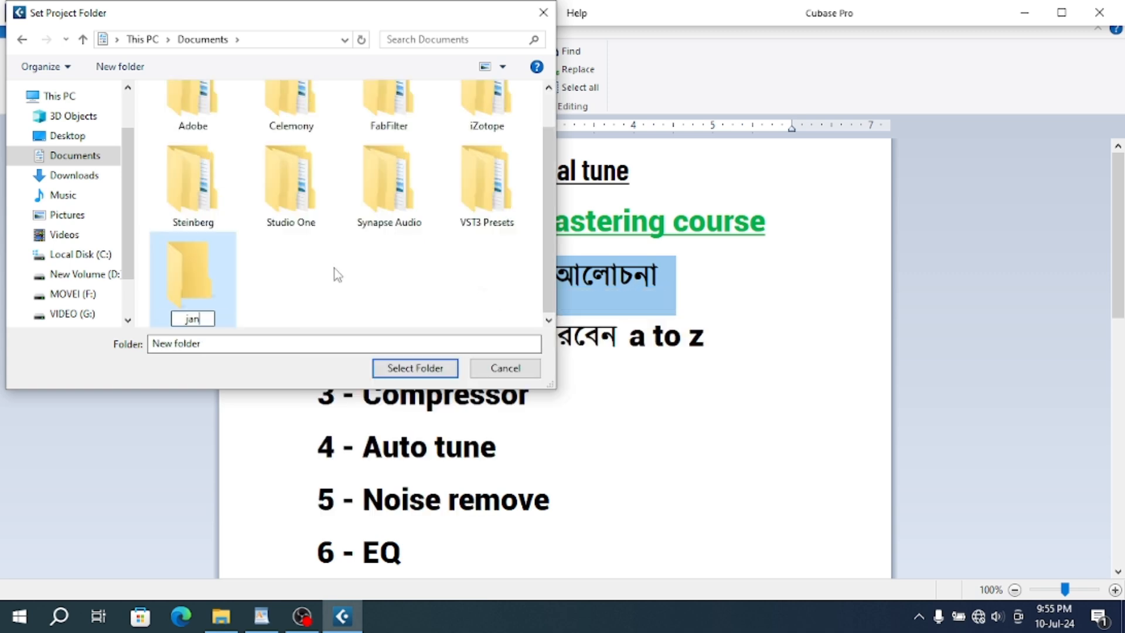
text(aza 55)
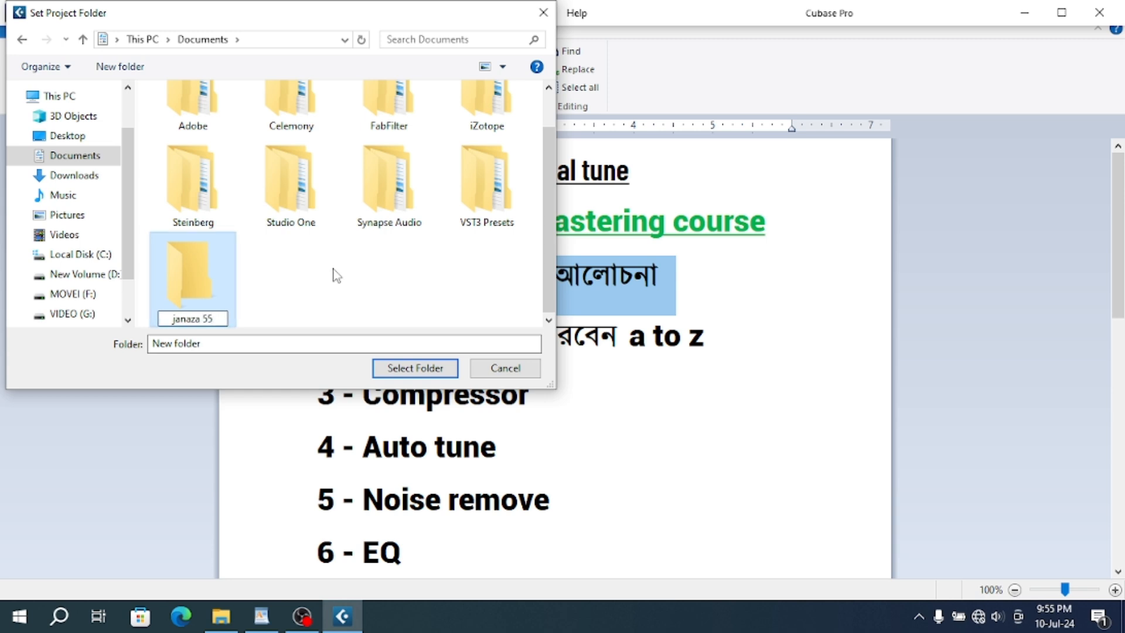
click(294, 286)
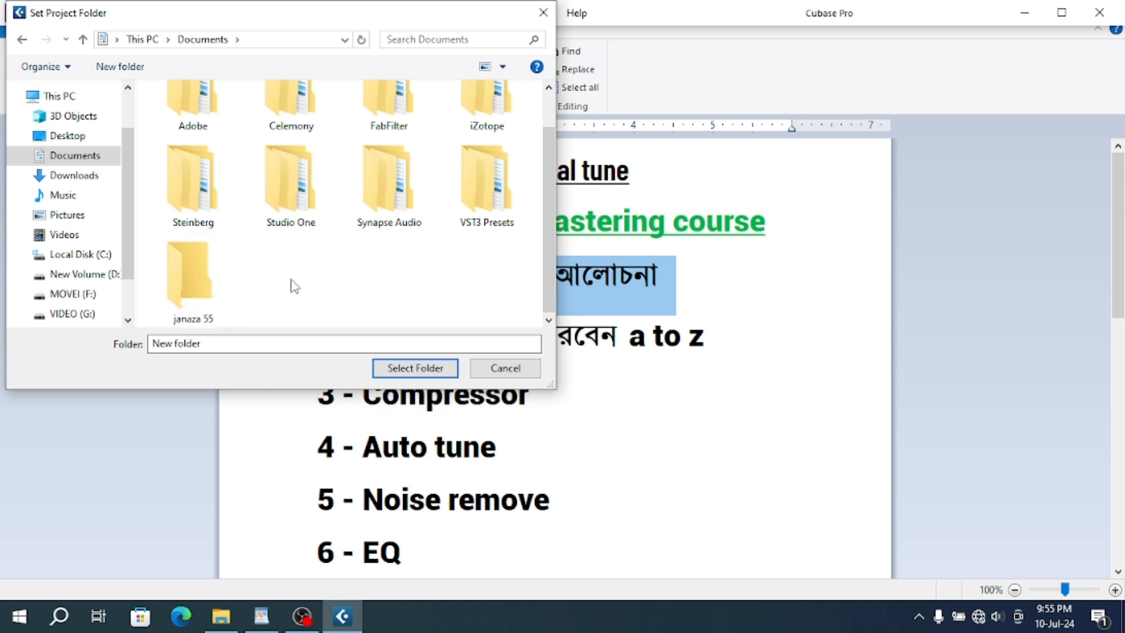
- Choose the janaza 55 folder as the project folder and maximize the new project window
click(202, 284)
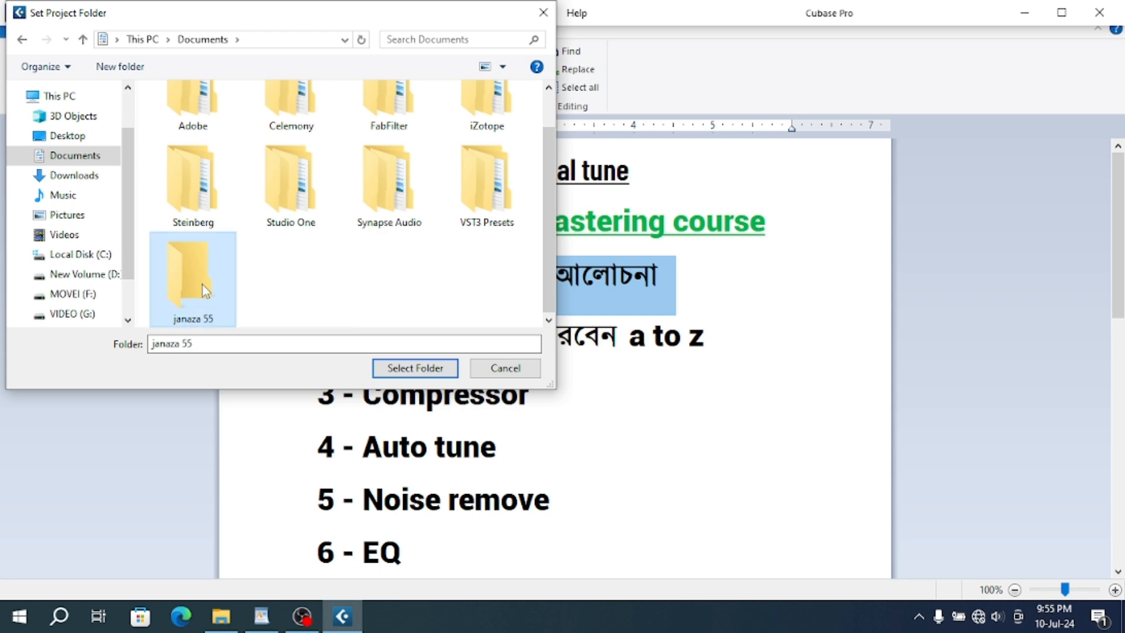
click(413, 369)
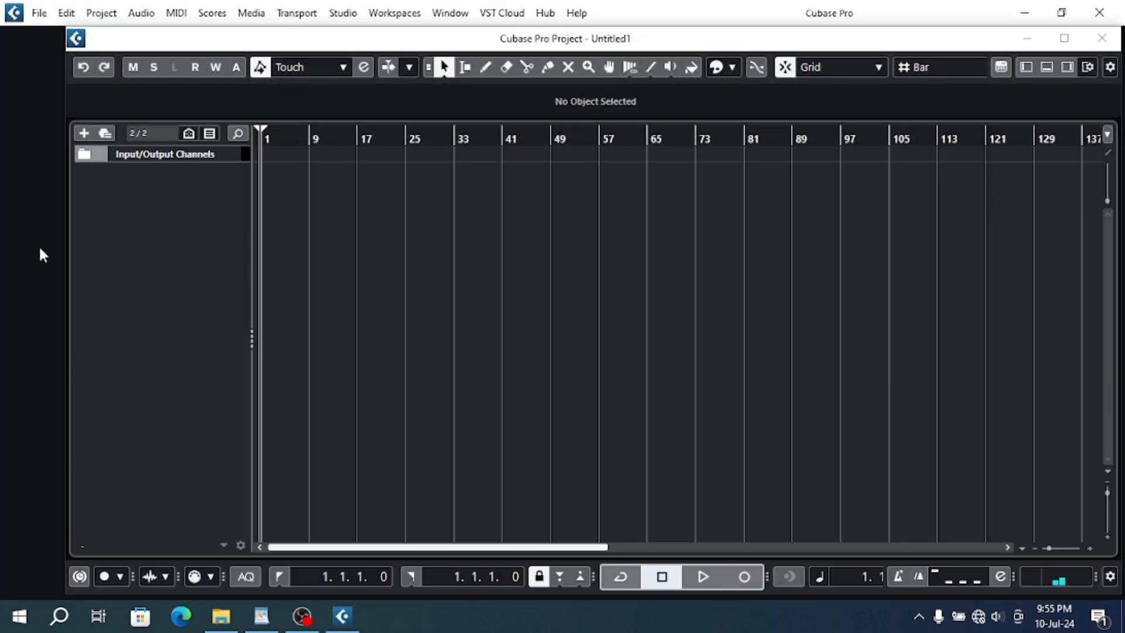
click(1065, 38)
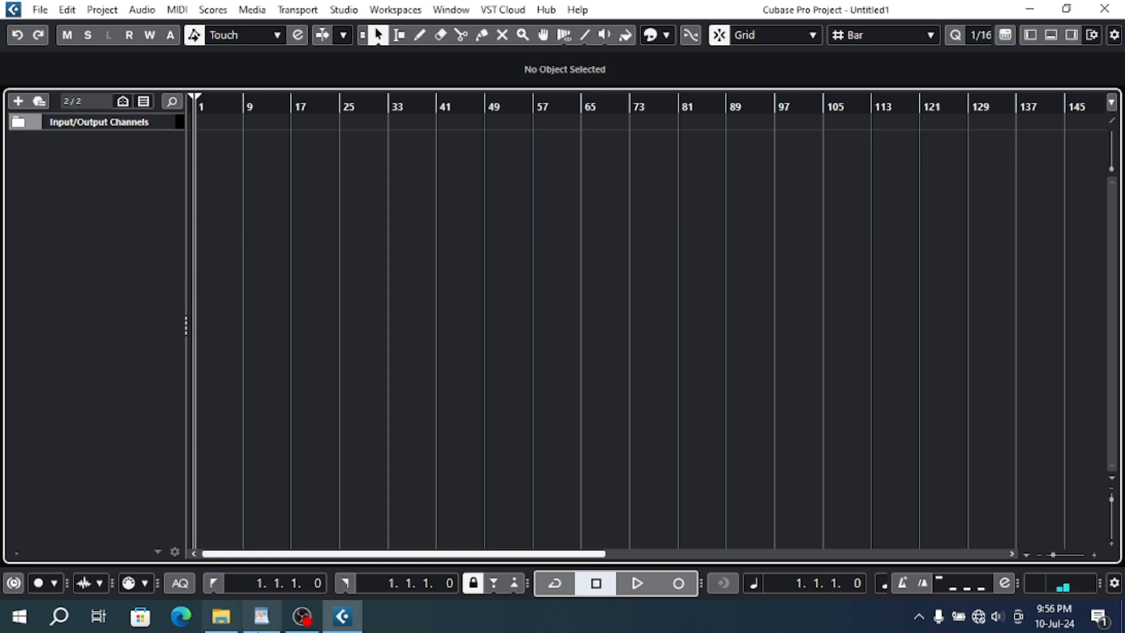
click(261, 616)
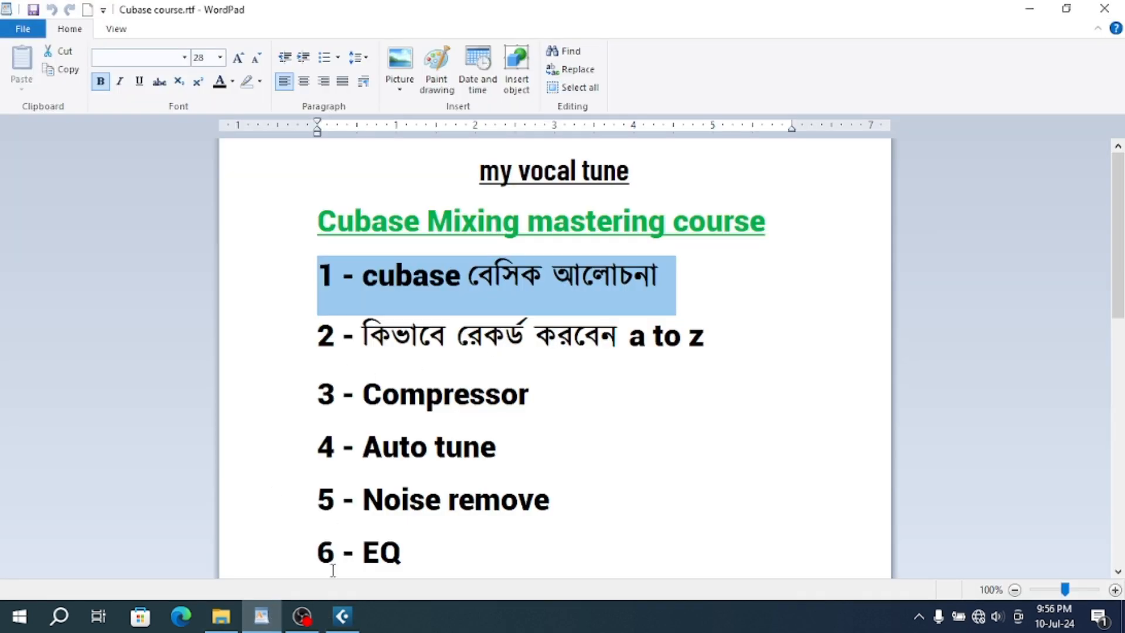
click(343, 616)
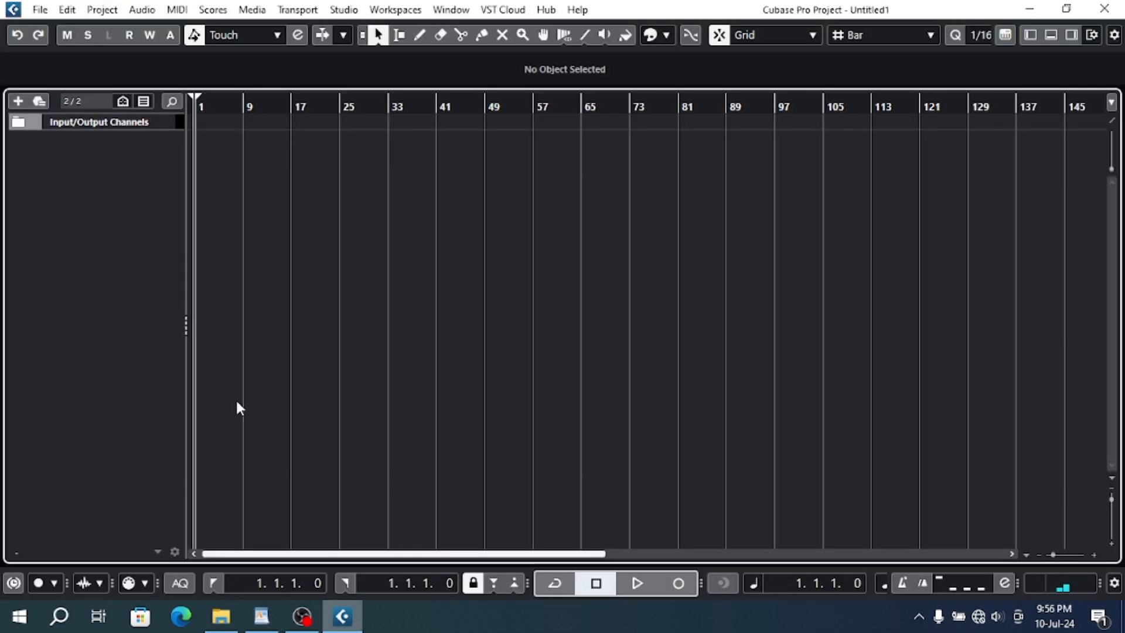
- Add two stereo audio tracks named janaja vocal, with In 1 (Mono) as input and Stereo Out as output
right_click(75, 149)
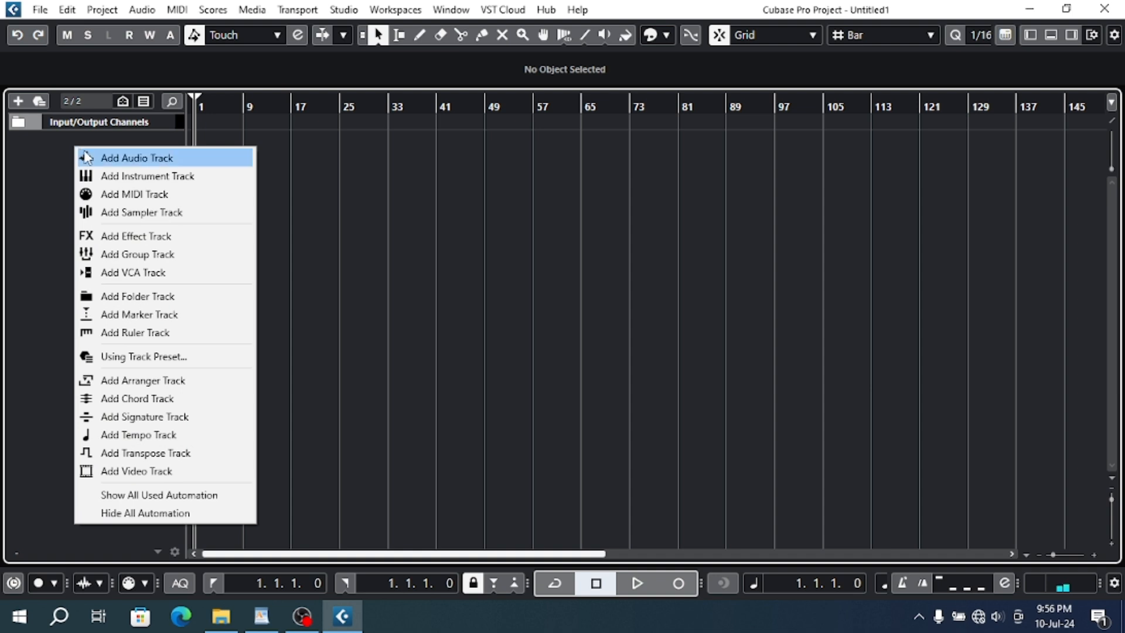
click(101, 157)
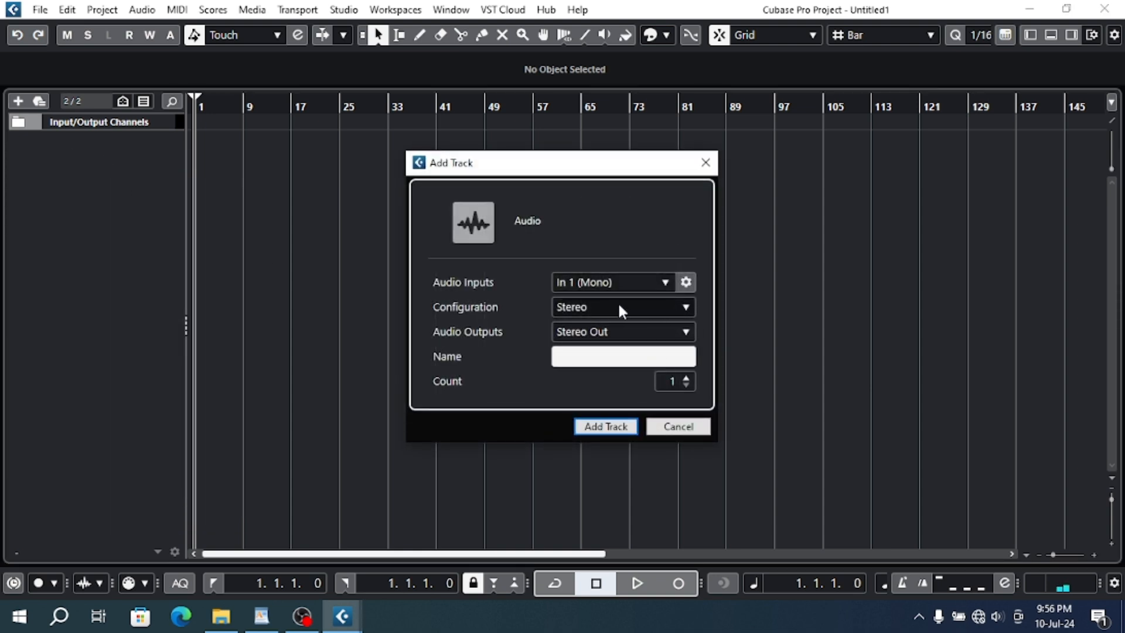
text(janaja)
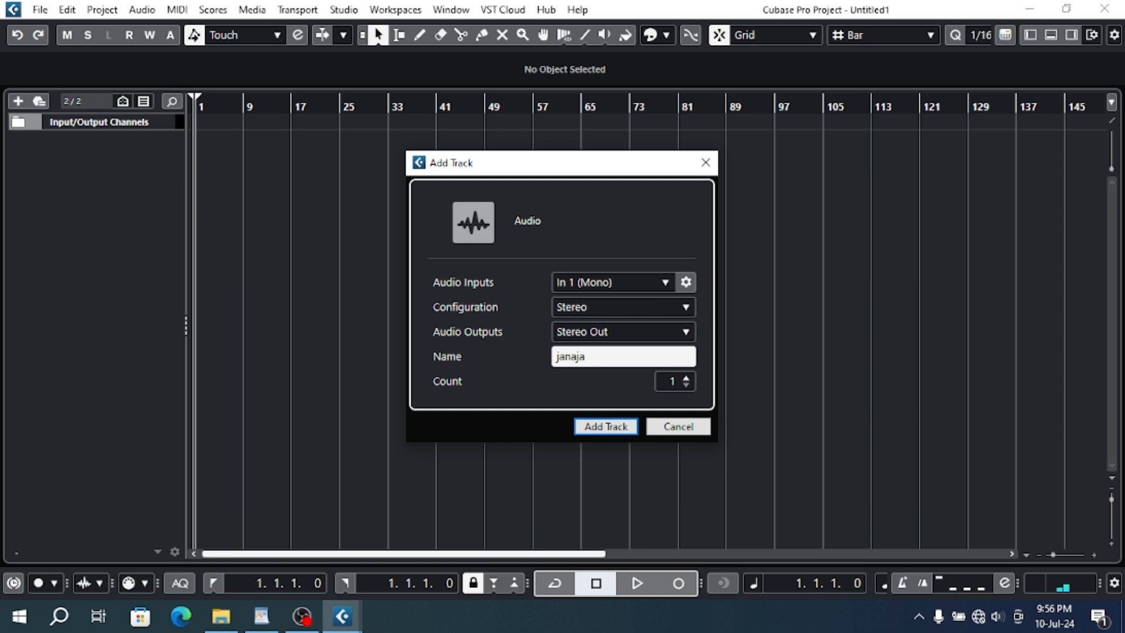
text( vocal)
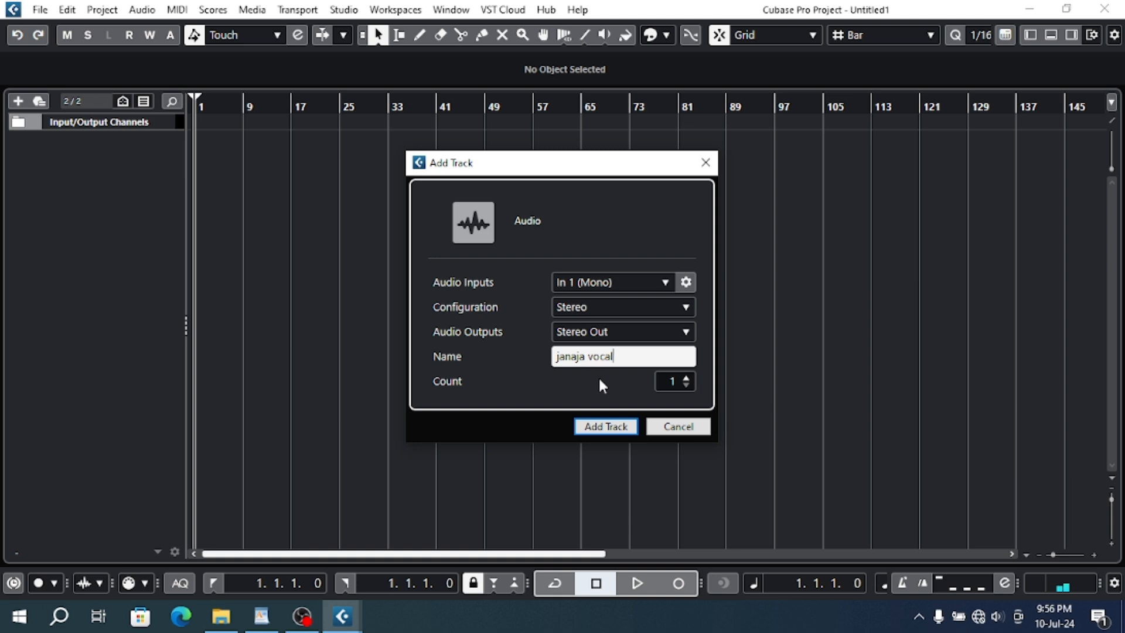
click(688, 378)
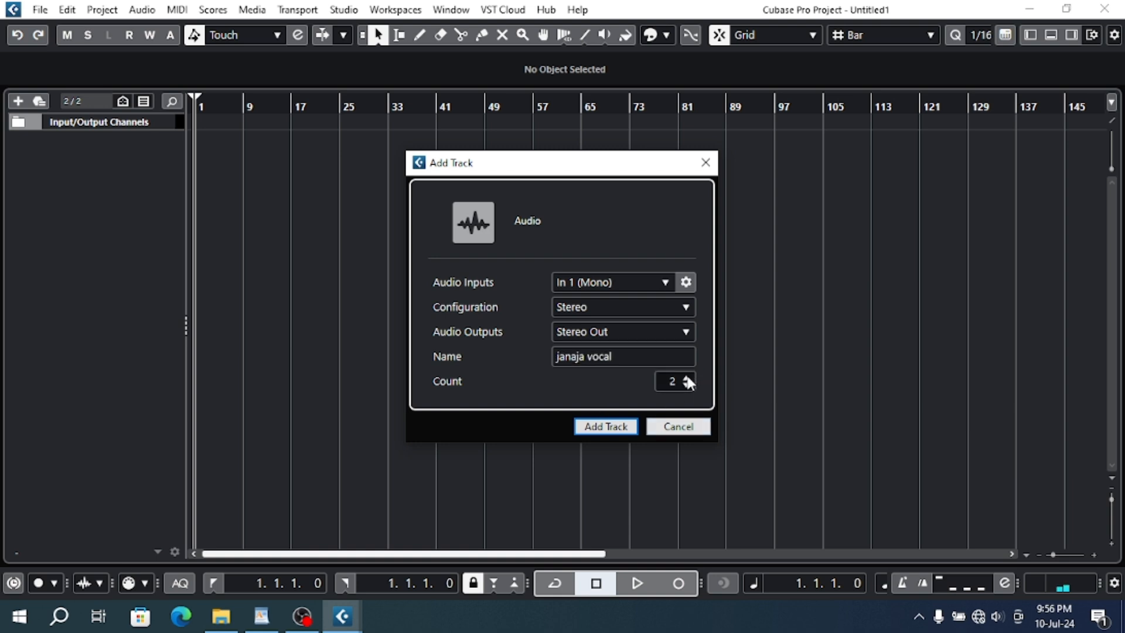
click(615, 432)
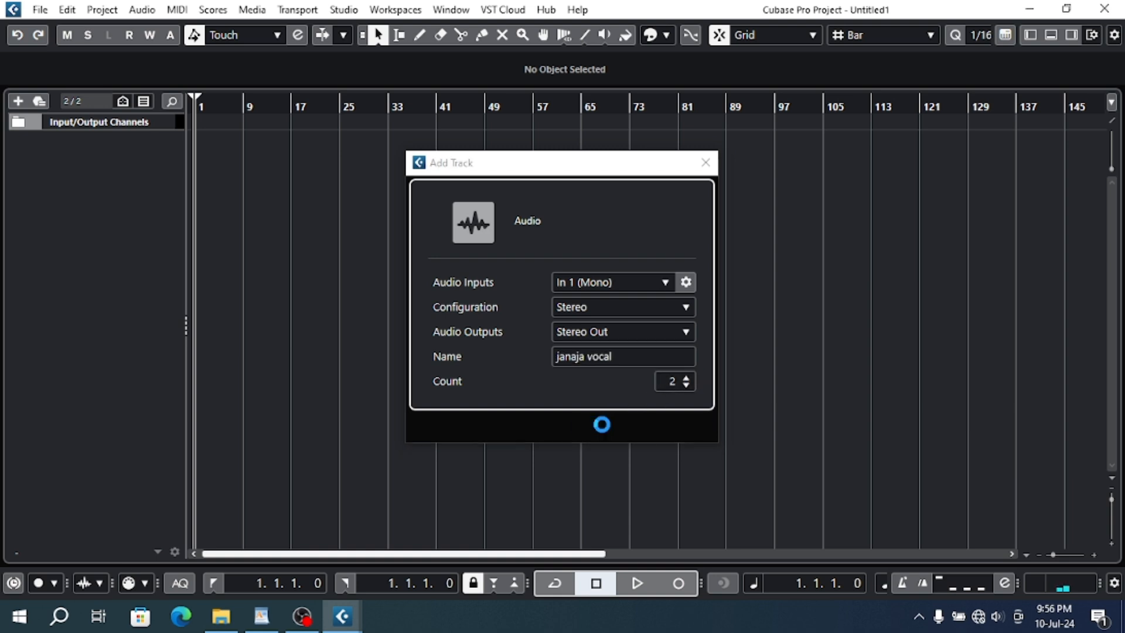
- Increase the height of the first janaja vocal track and place the playback cursor at bar 5
click(158, 161)
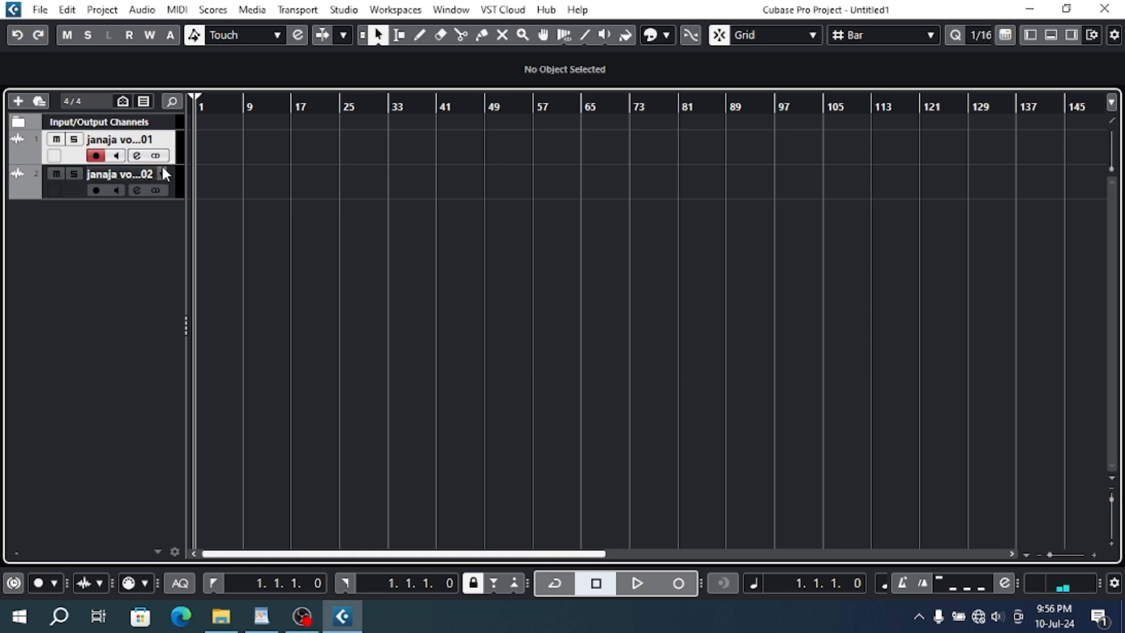
drag(158, 164, 168, 231)
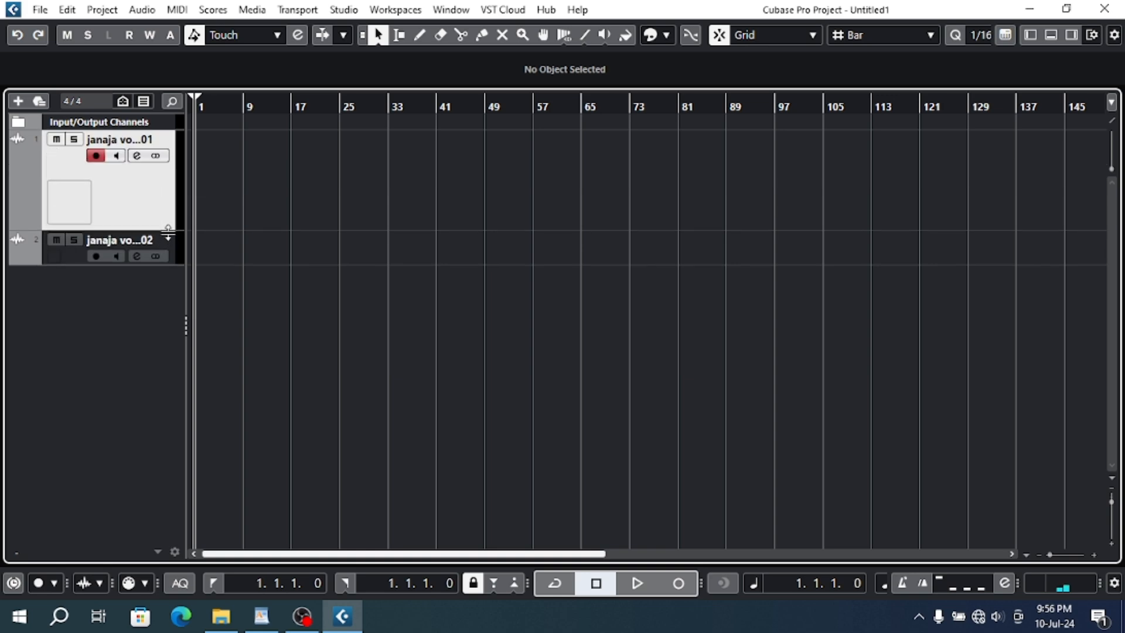
click(217, 106)
- Switch to WordPad, highlight the second course topic on recording from a to z, and return to Cubase
click(266, 617)
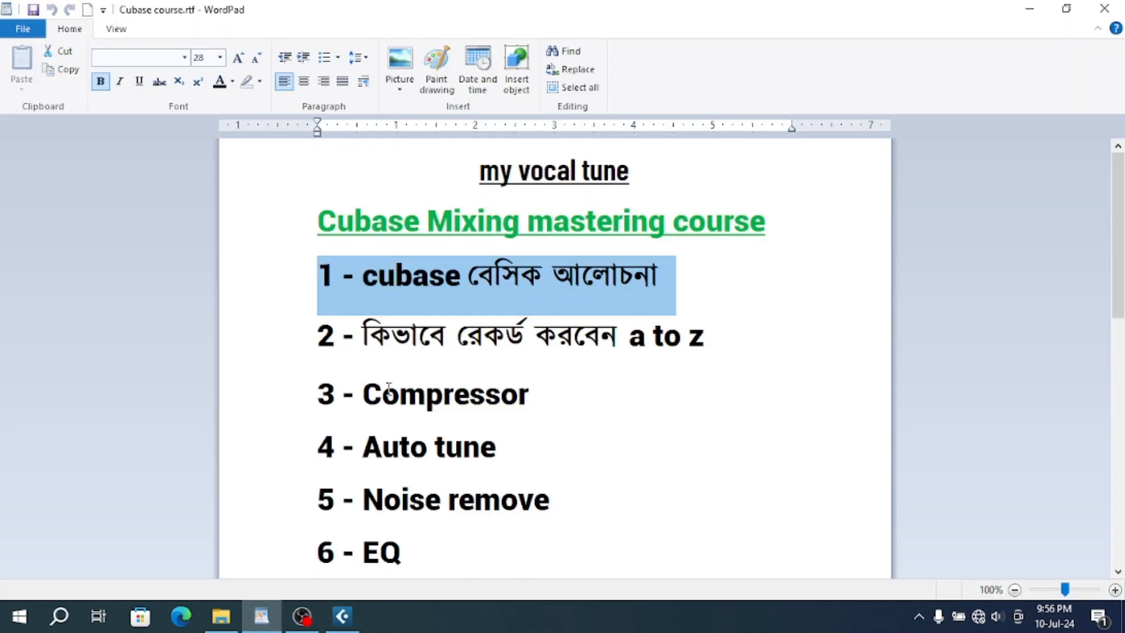
click(293, 347)
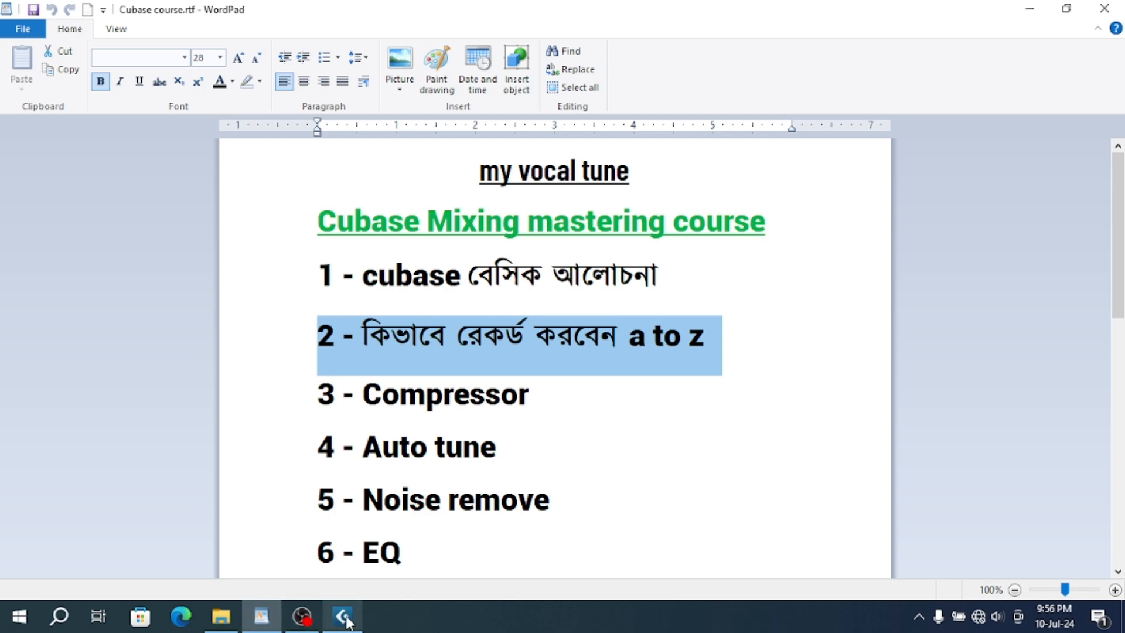
click(353, 530)
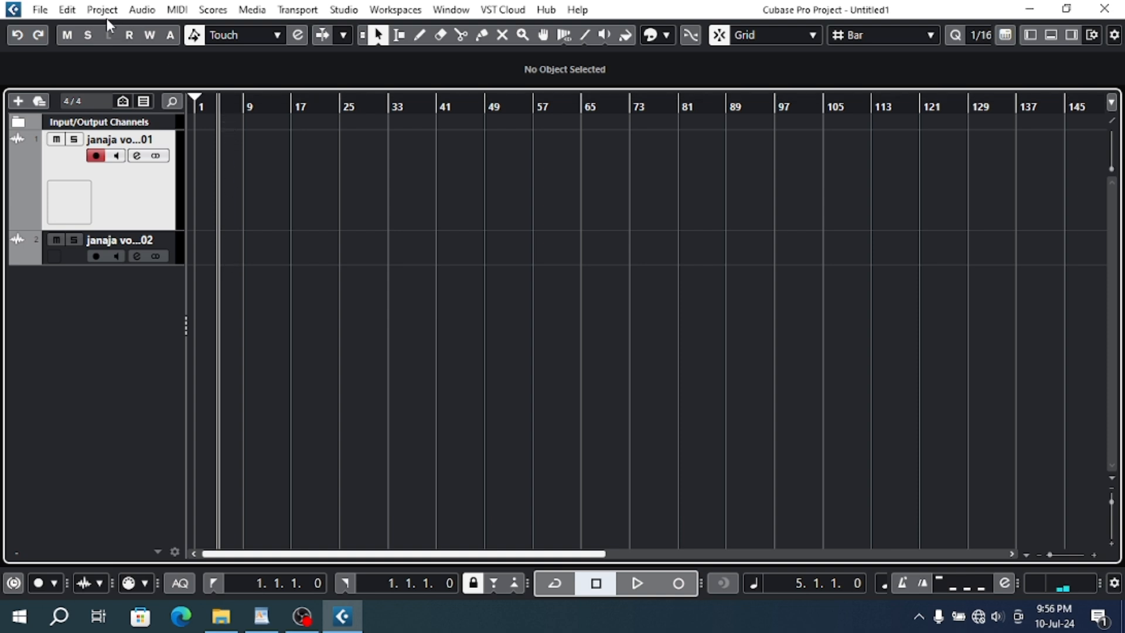
- Import janaja 1 from File Explorer's Amar Saund folder on drive F onto the first track at bar 9, copying it to the project folder
click(39, 14)
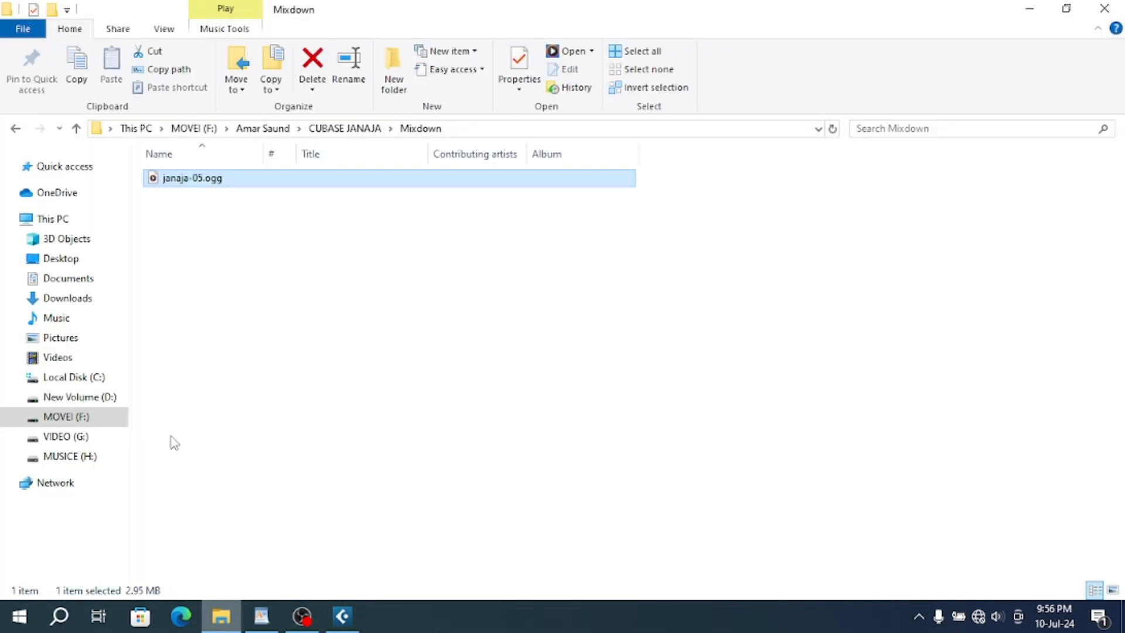
click(66, 417)
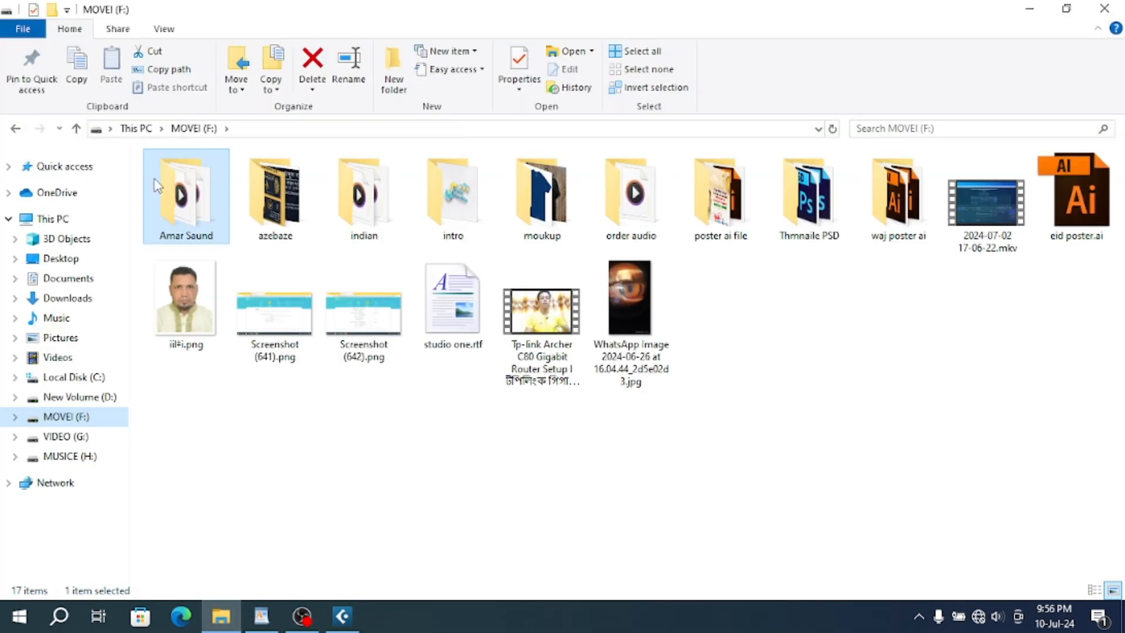
double_click(159, 182)
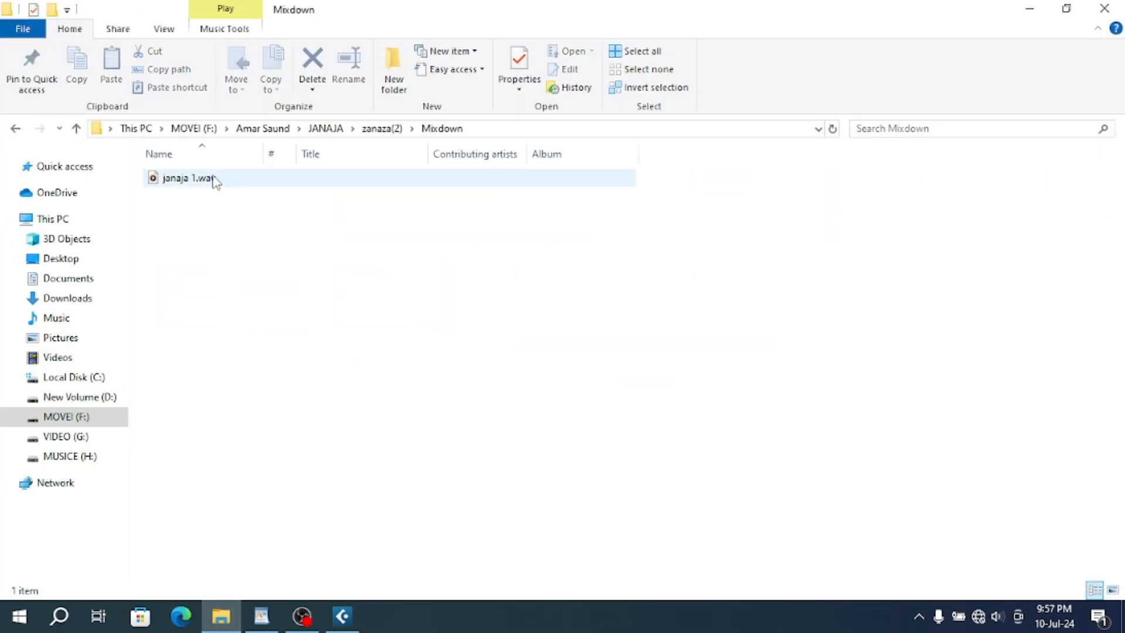
mouse_move(214, 179)
mouse_down()
mouse_move(297, 339)
mouse_move(362, 565)
mouse_move(345, 615)
mouse_move(352, 337)
mouse_move(254, 181)
mouse_move(230, 179)
mouse_move(242, 178)
mouse_up()
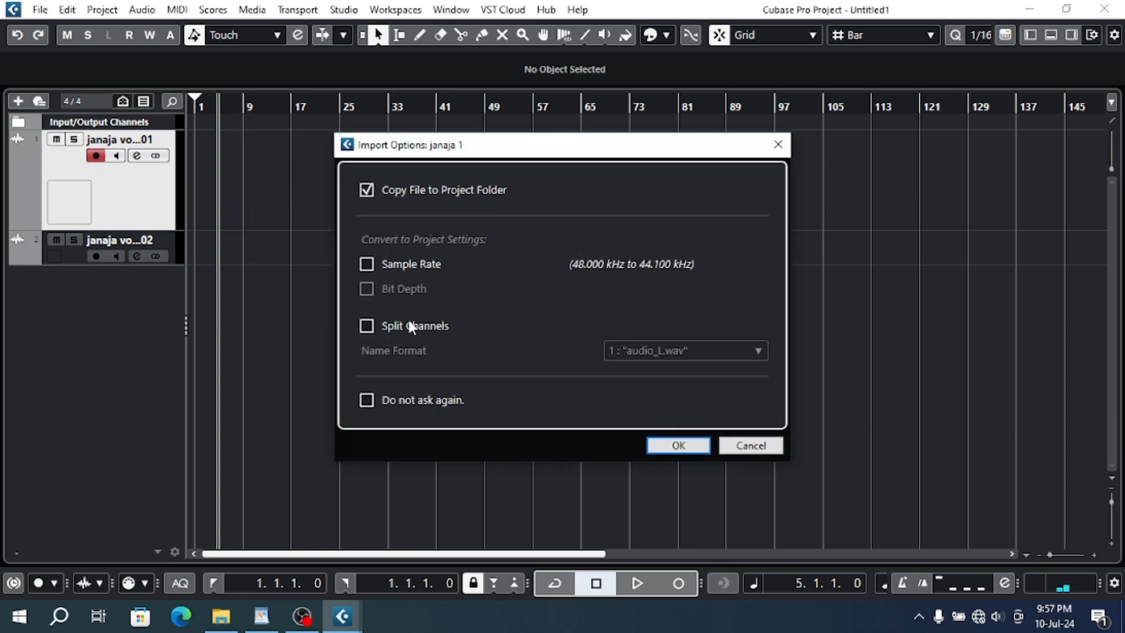
click(678, 445)
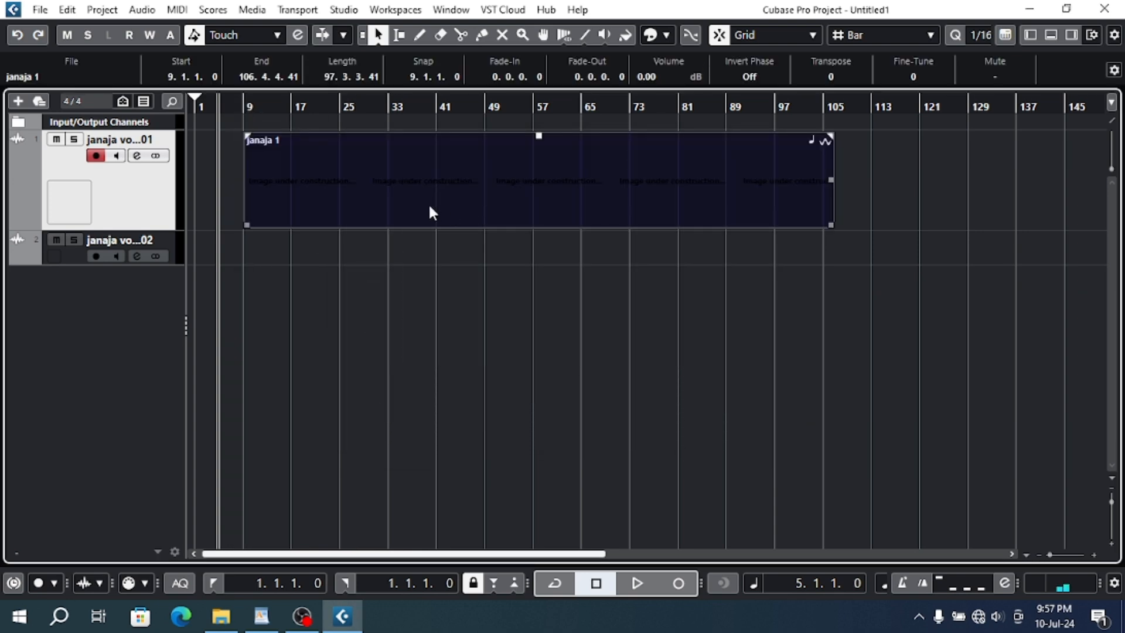
- Play the janaja 1 event from bar 9 and zoom the timeline in and out around its beginning
click(246, 104)
key(space)
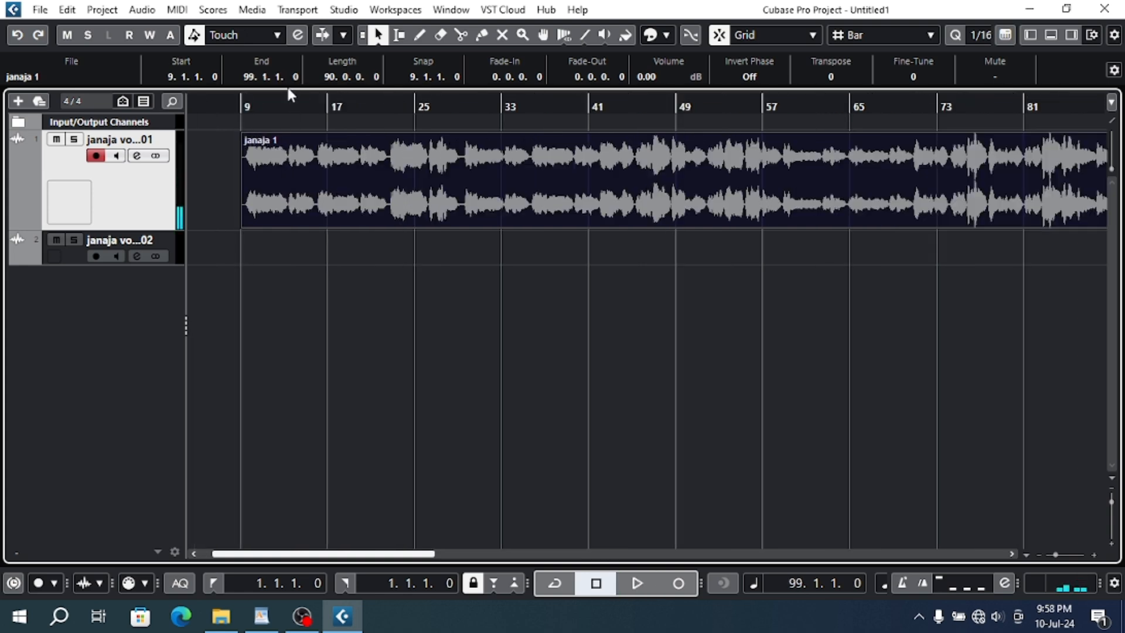
drag(252, 109, 251, 96)
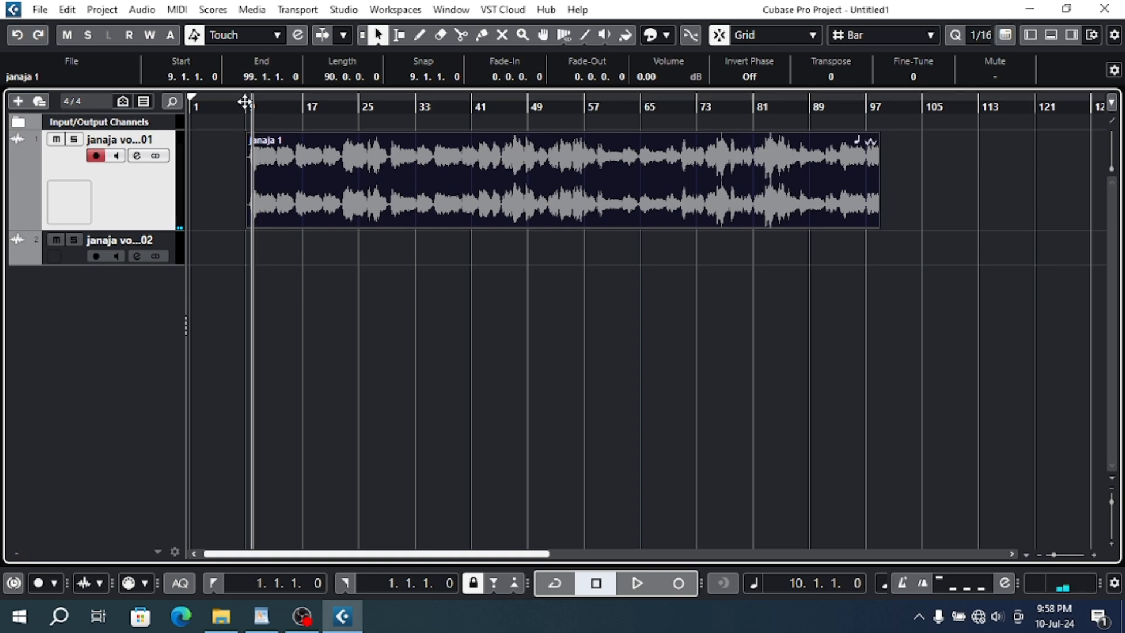
key(h)
key(h)
key(h)
key(h)
key(h)
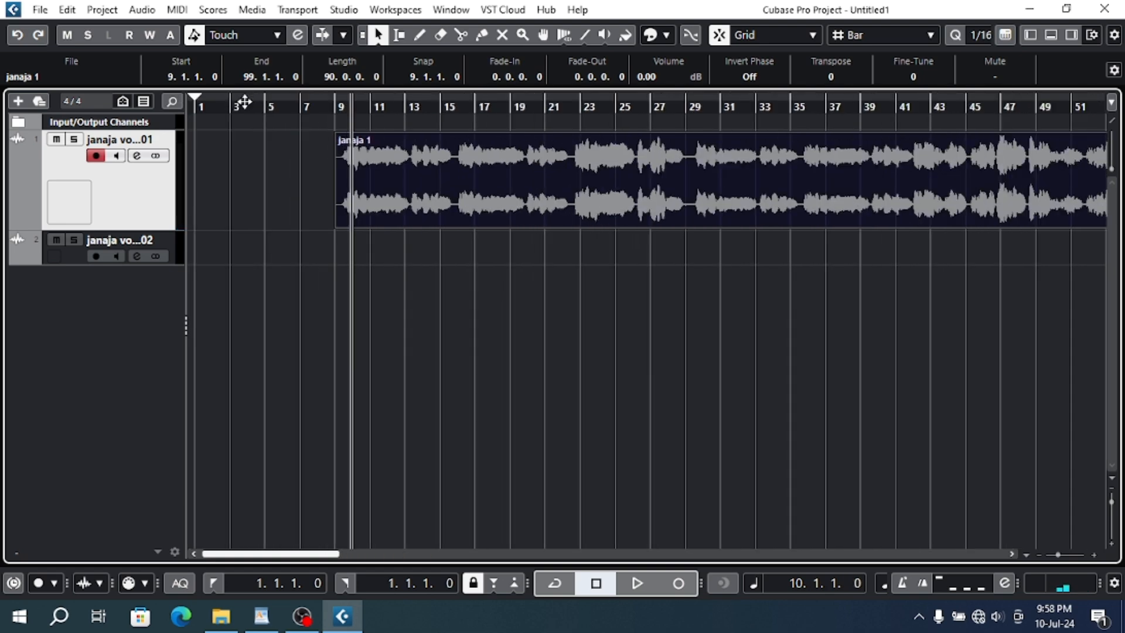
key(g)
key(g)
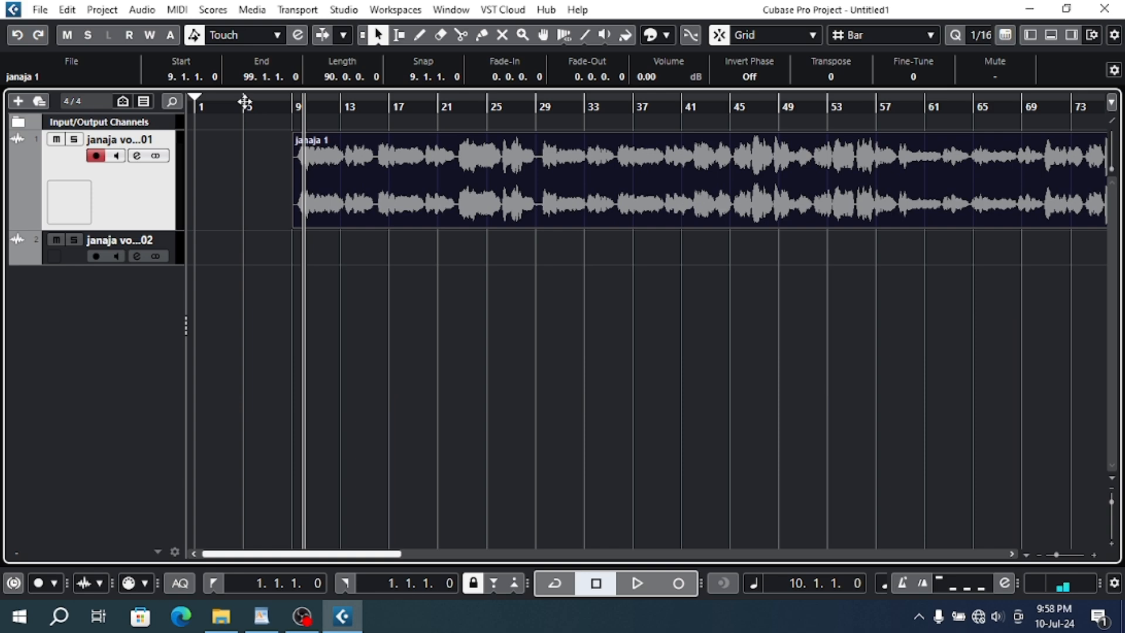
key(h)
key(h)
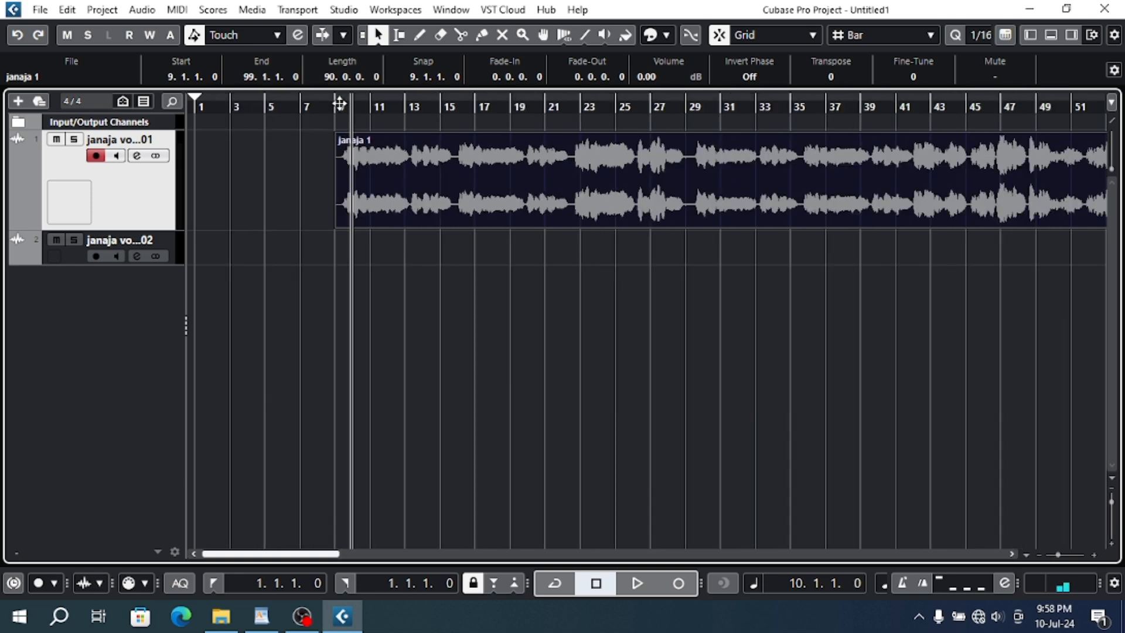
- Place the playback cursor at bar 9, view the janaja 1 event in the sample editor, and close the editor
mouse_move(333, 103)
mouse_down()
mouse_move(336, 150)
mouse_move(340, 101)
mouse_up()
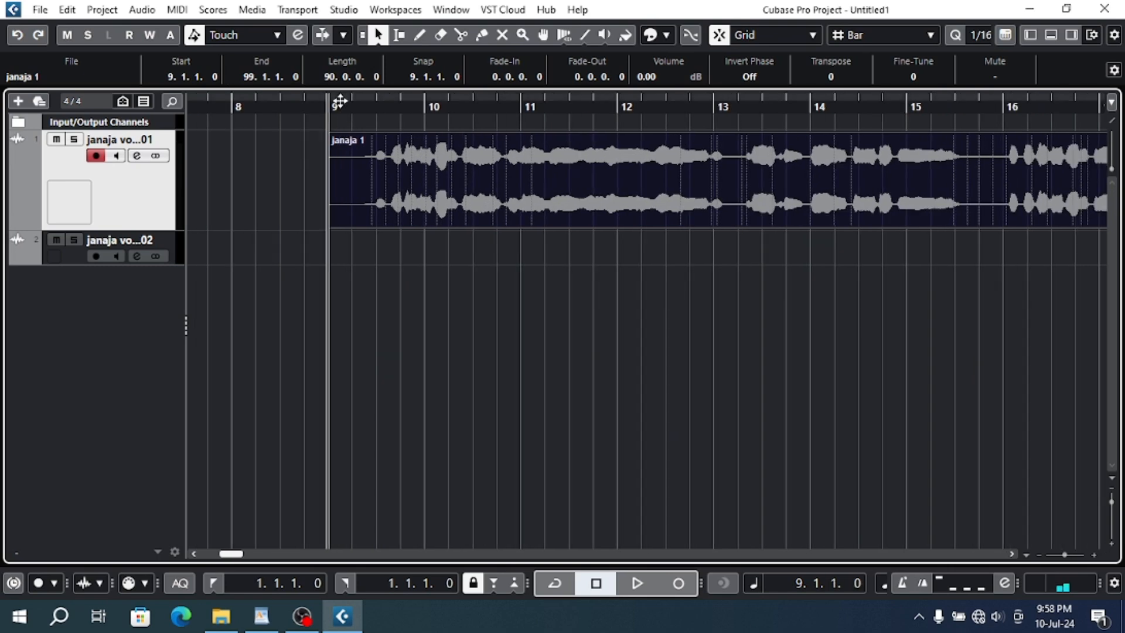
double_click(391, 177)
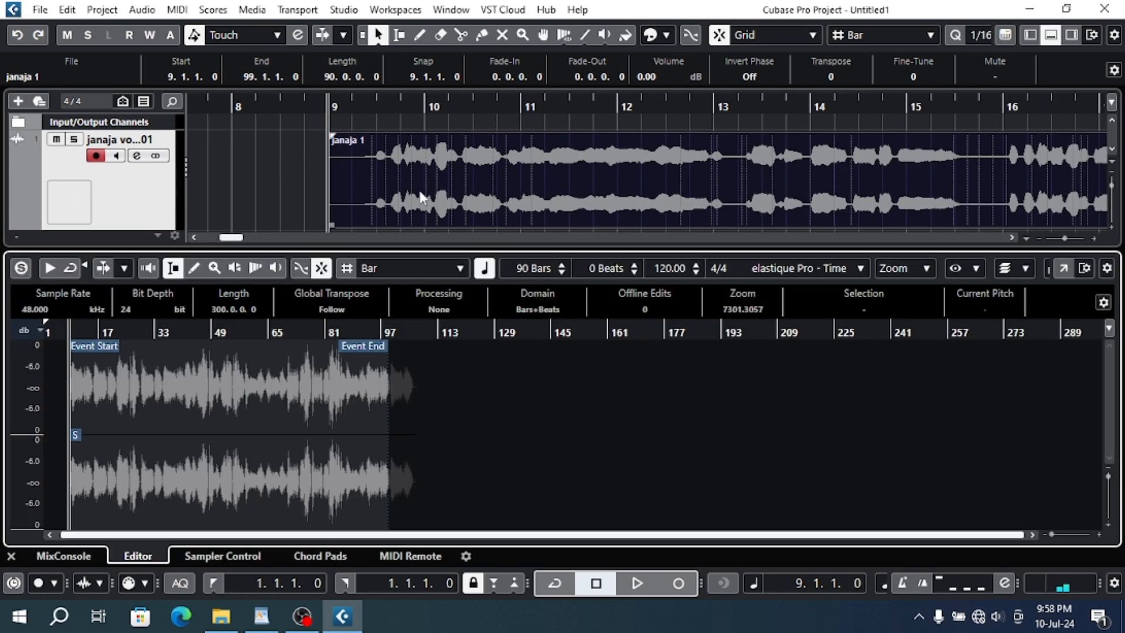
click(1051, 34)
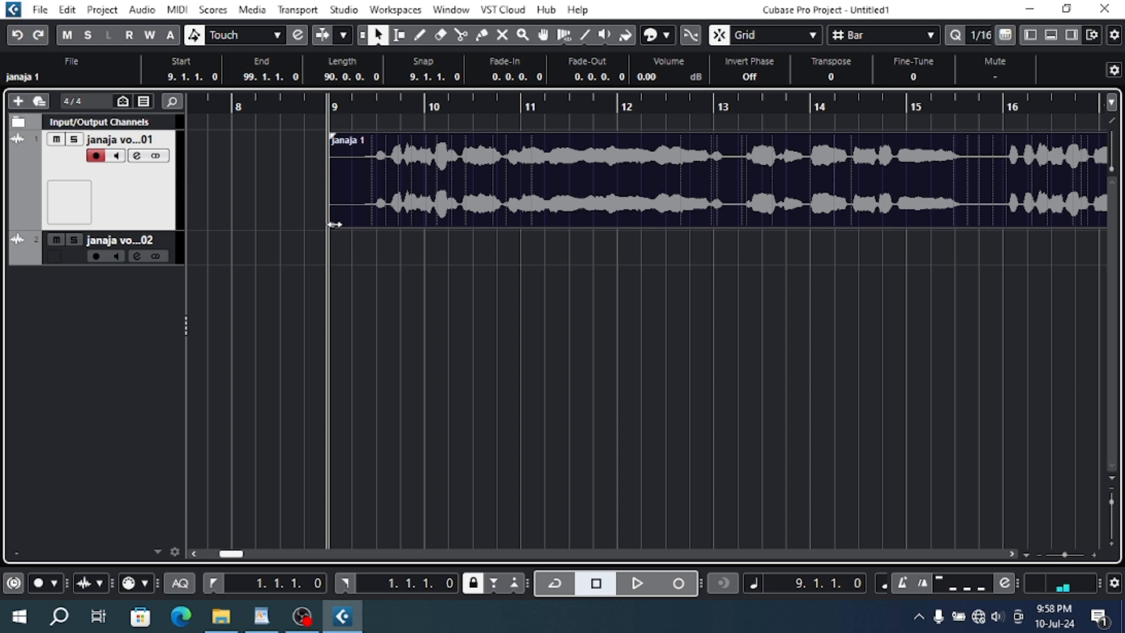
- Turn off Snap, try adjusting the start edge of the janaja 1 event, and extend its end to about bar 106
drag(334, 225, 329, 191)
click(719, 37)
mouse_move(334, 224)
mouse_down()
mouse_move(748, 227)
mouse_move(319, 228)
mouse_up()
mouse_move(346, 93)
mouse_down()
mouse_move(372, 106)
mouse_move(352, 55)
mouse_up()
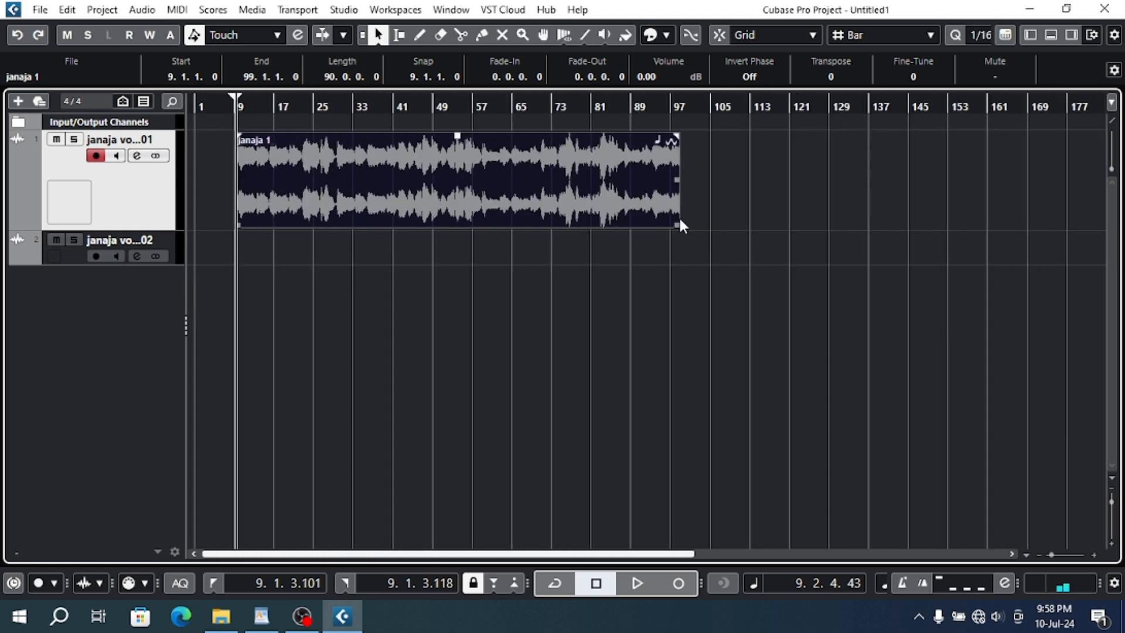
drag(680, 221, 967, 261)
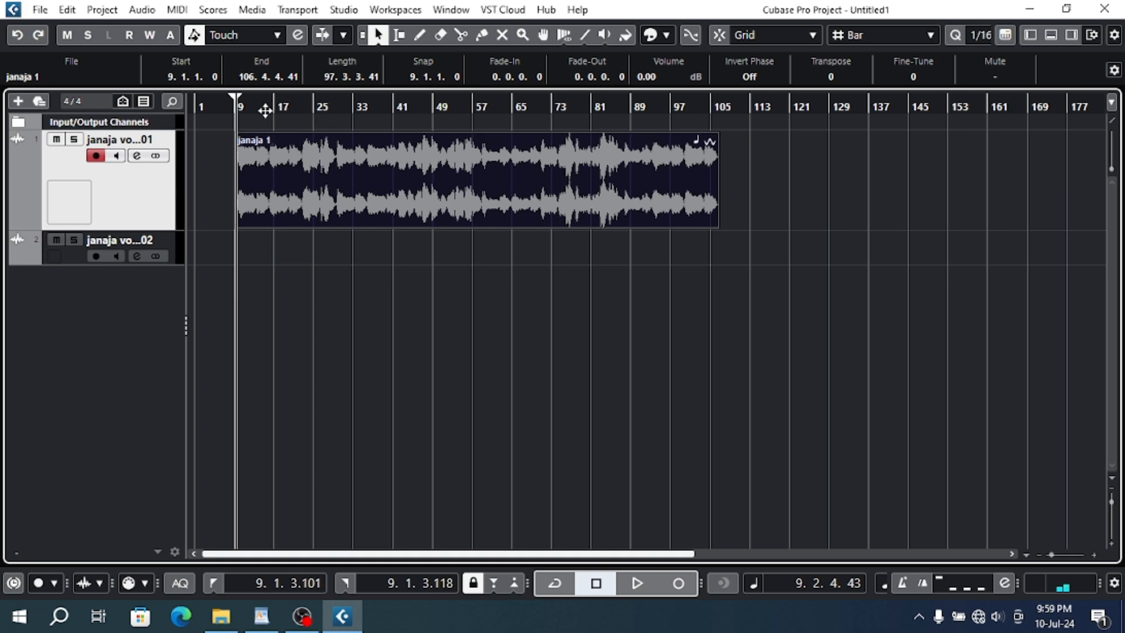
- Place the playback cursor near bar 35 on the janaja vocal track and examine the waveform around it closely
drag(307, 104, 280, 83)
click(227, 106)
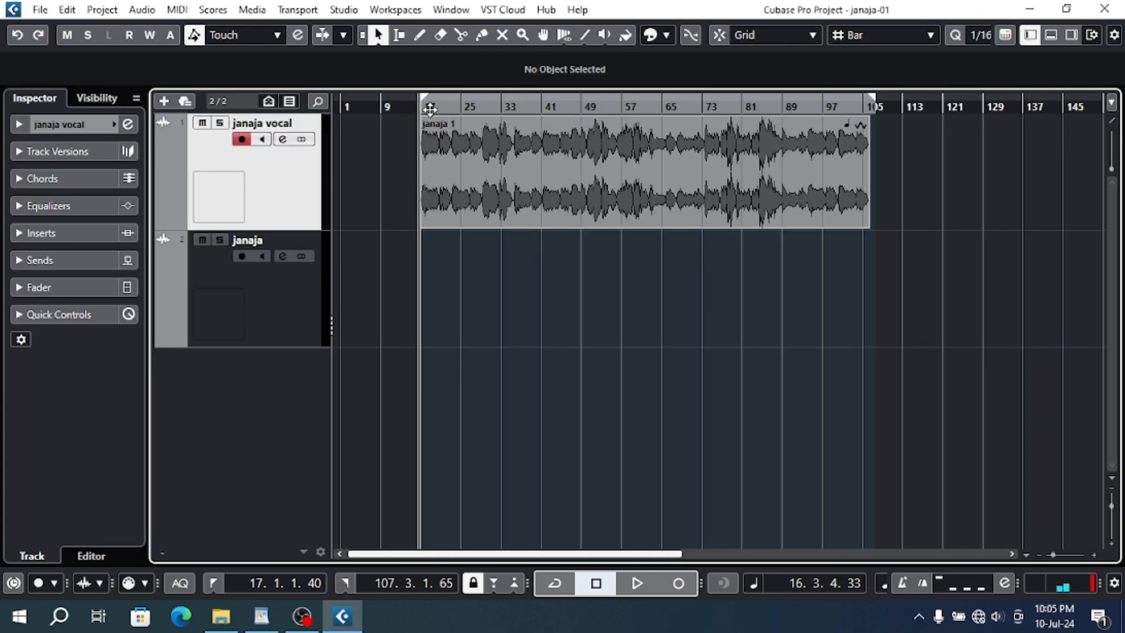
drag(430, 108, 508, 148)
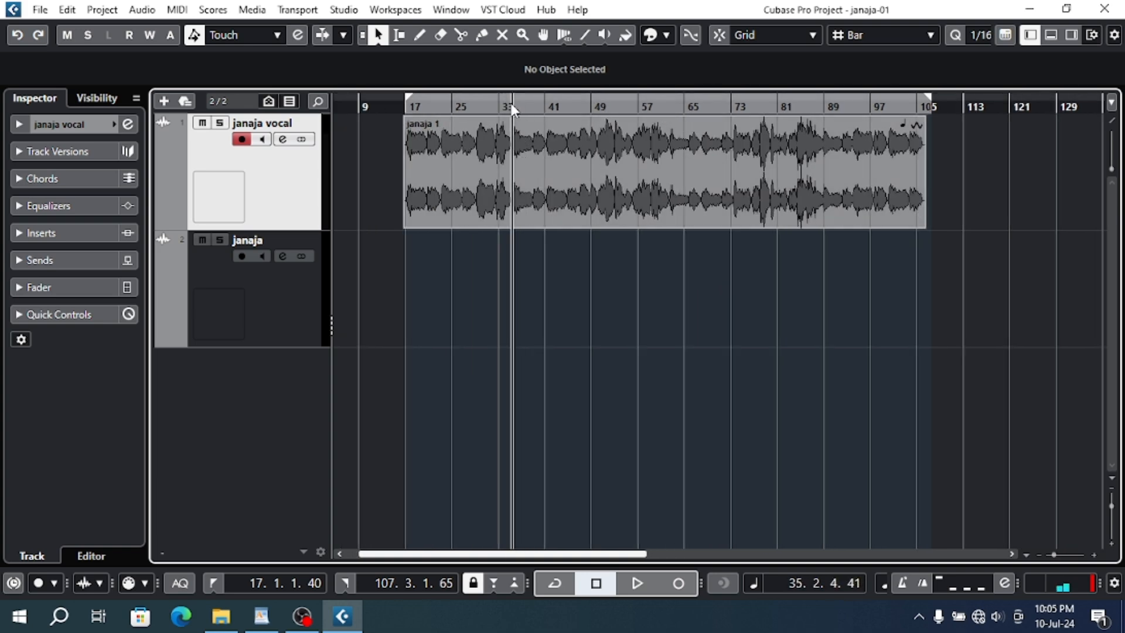
drag(511, 108, 719, 125)
key(h)
key(h)
key(h)
key(h)
key(h)
key(h)
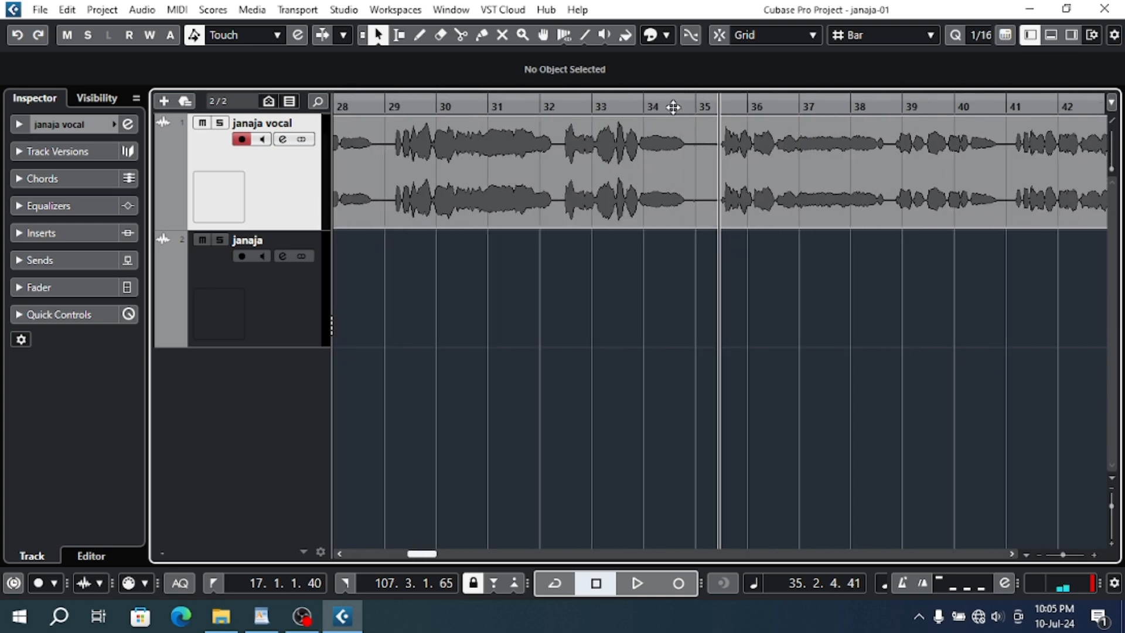
- Toggle Cycle on and off, play the vocal from bar 28, skip ahead to bar 34, and stop playback
key(slash)
click(350, 106)
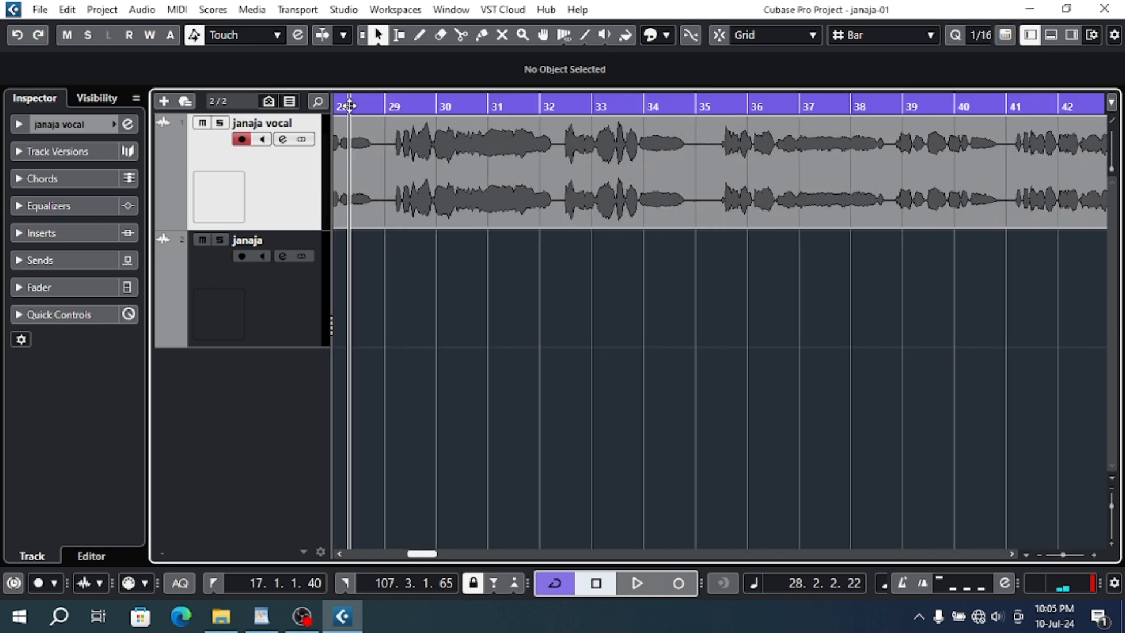
click(554, 584)
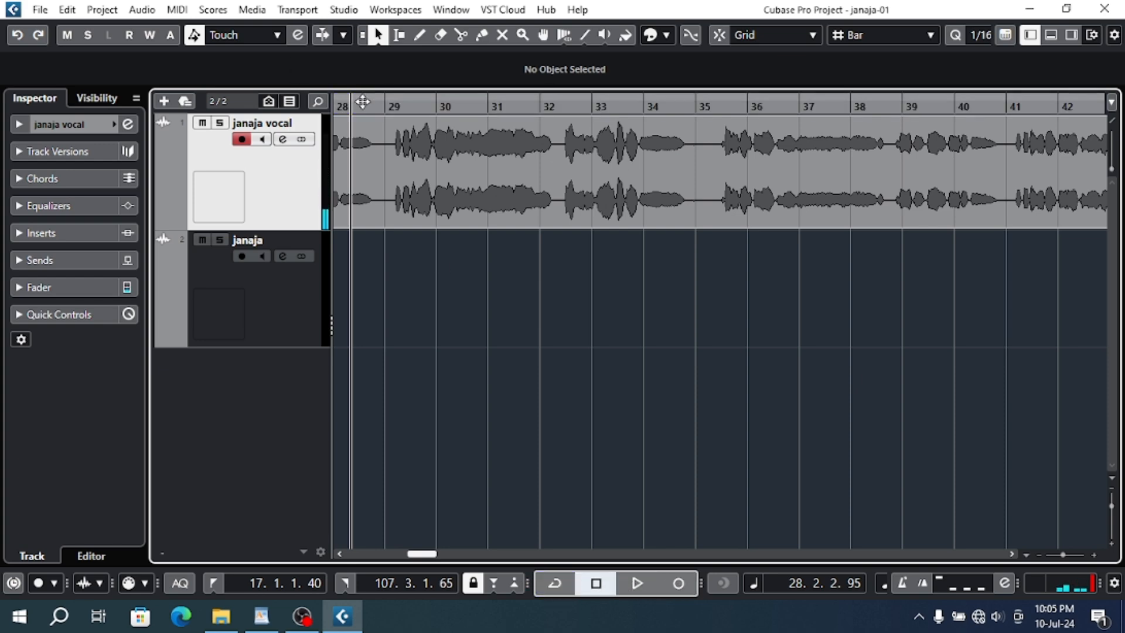
key(space)
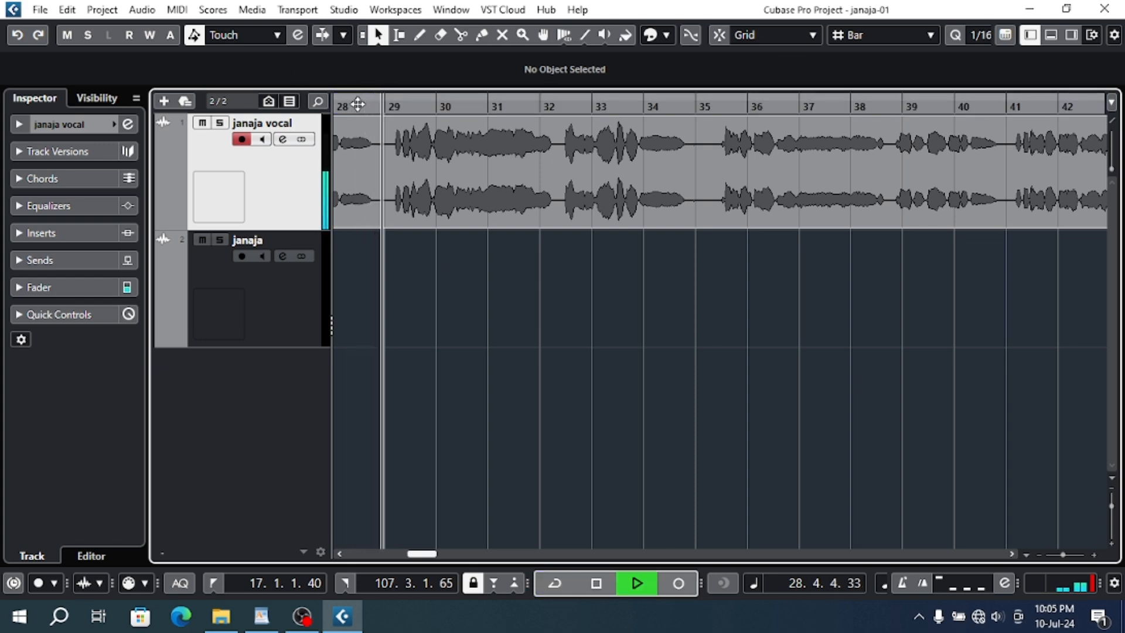
drag(434, 553, 430, 558)
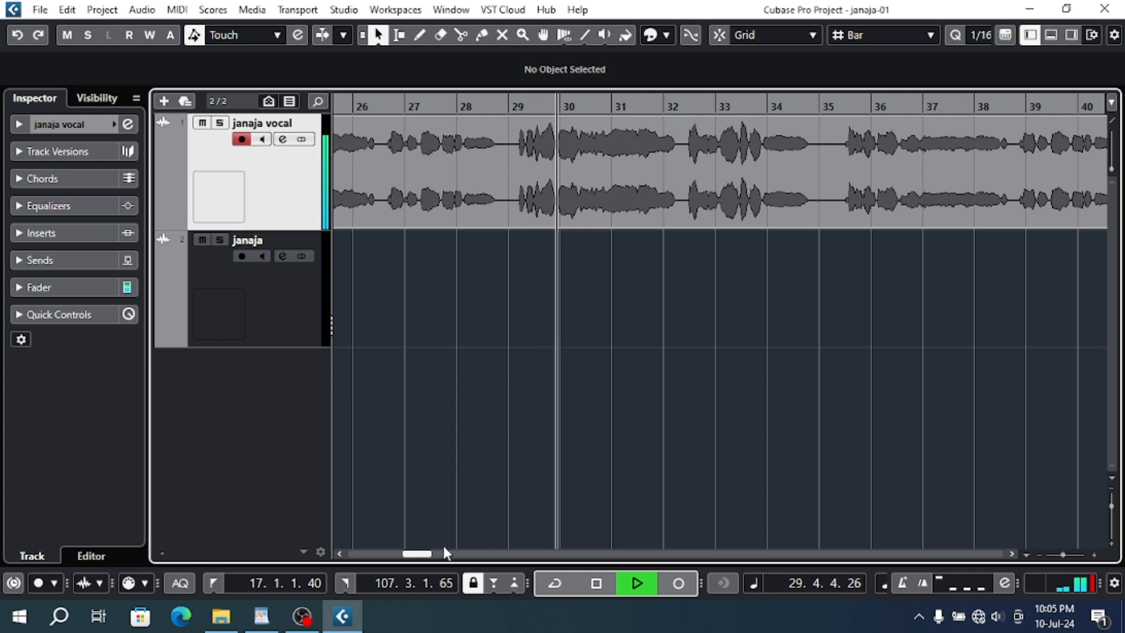
click(814, 107)
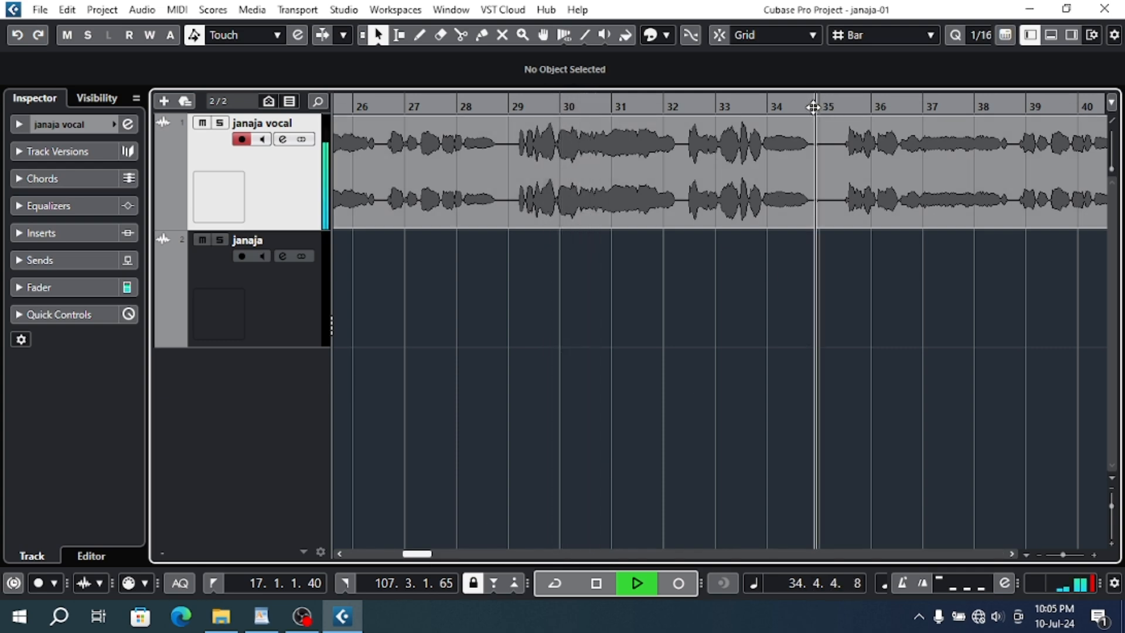
click(792, 106)
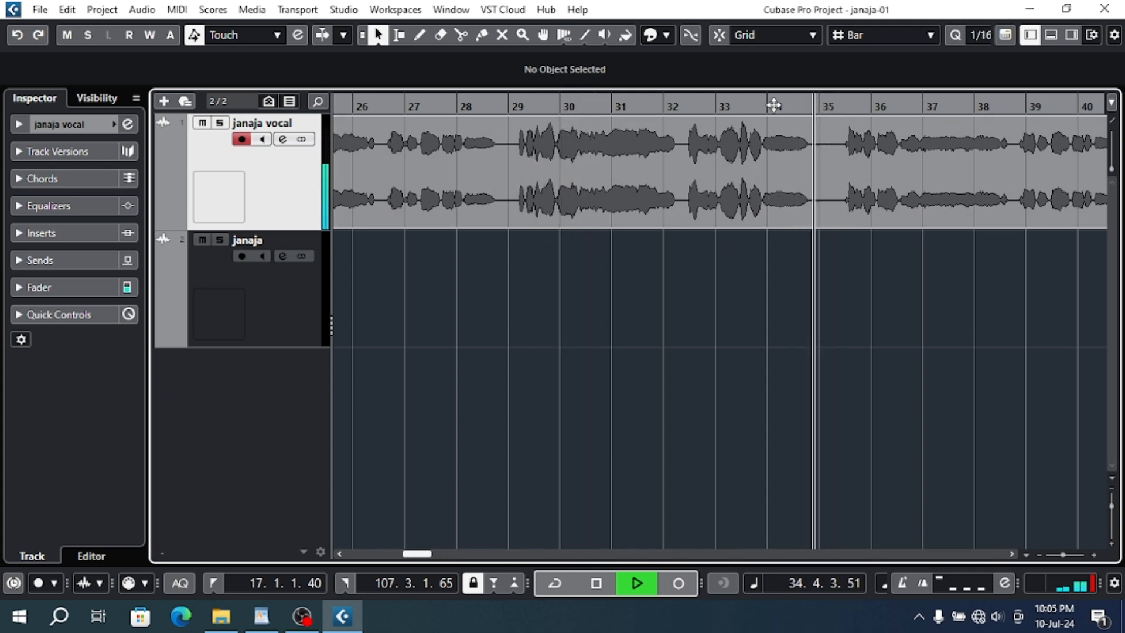
key(space)
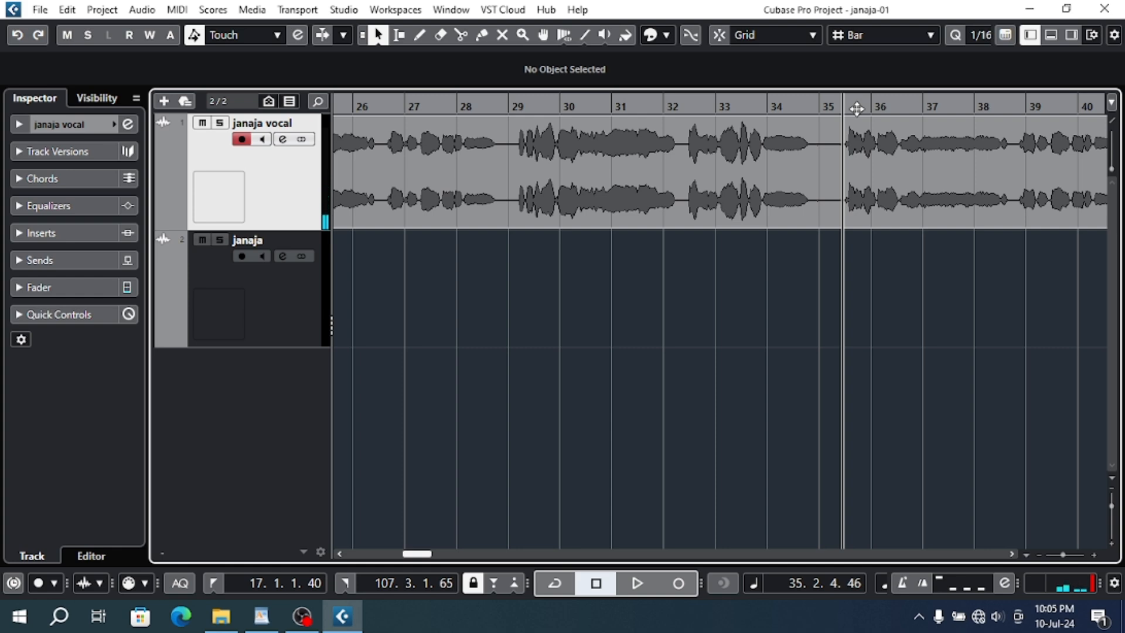
- Split the janaja vocal event at both ends of the silent gap around bar 35 and delete the silent piece
drag(857, 108, 873, 133)
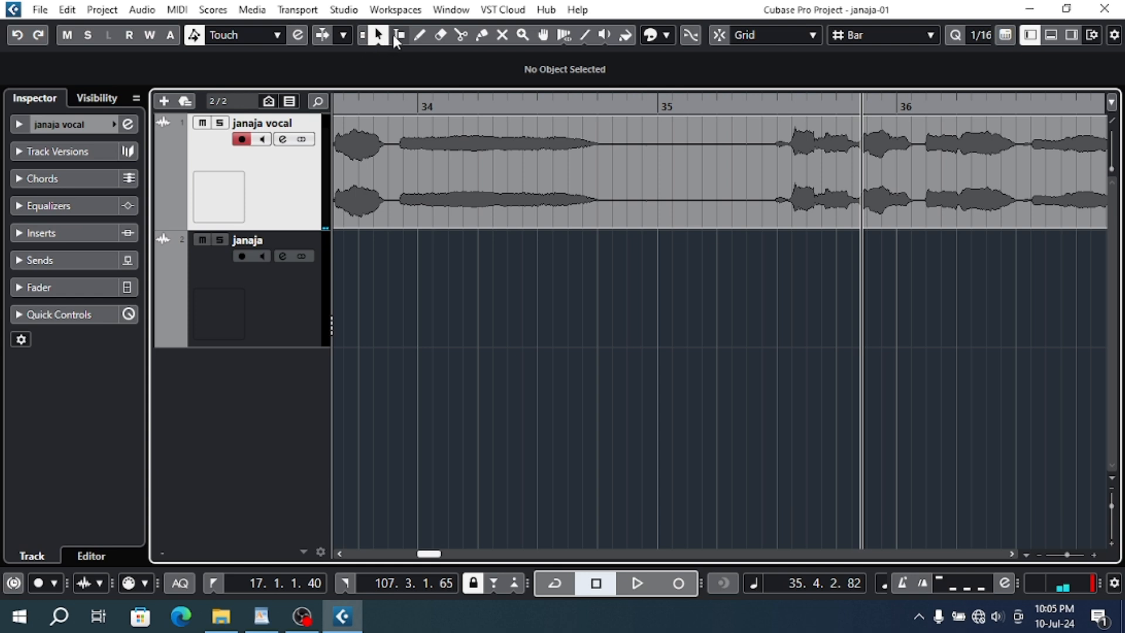
click(461, 34)
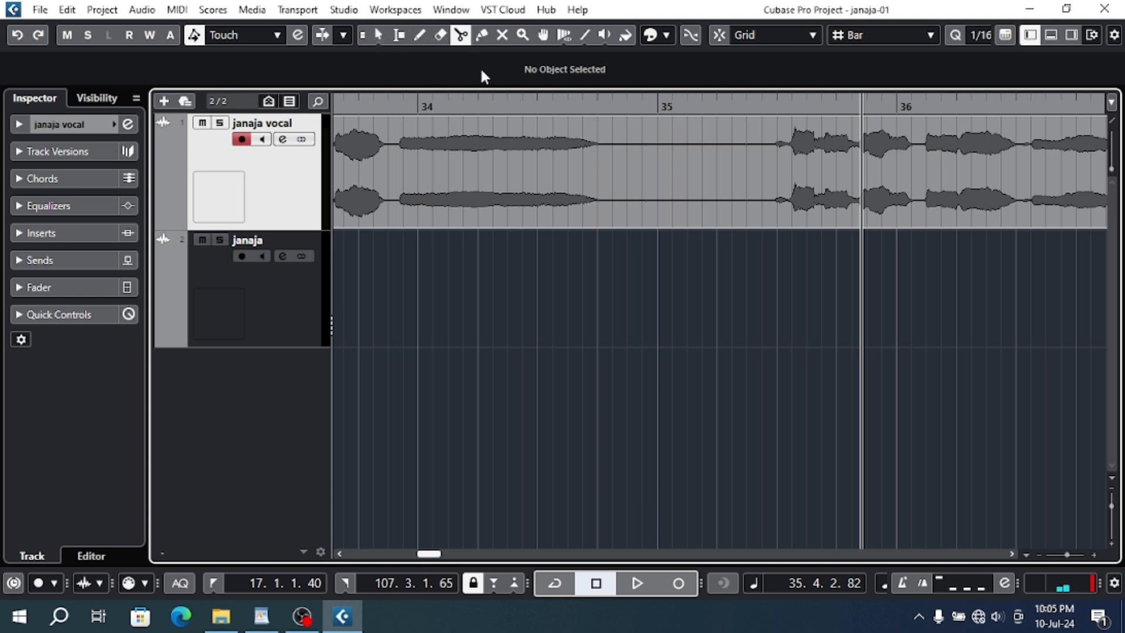
click(613, 205)
click(765, 199)
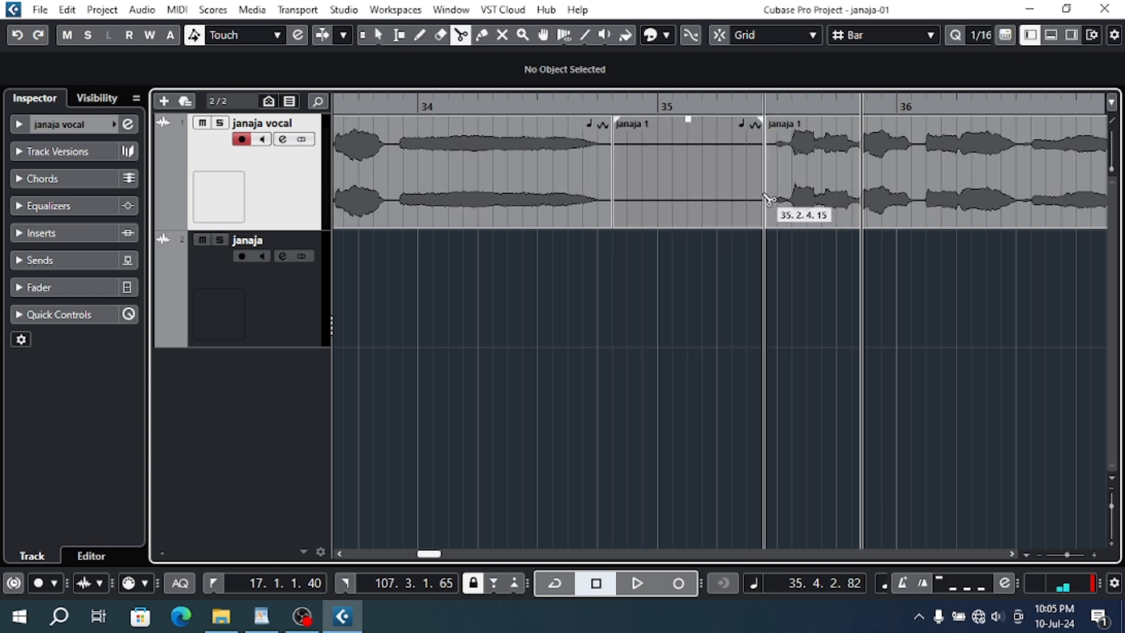
key(1)
click(731, 191)
key(Delete)
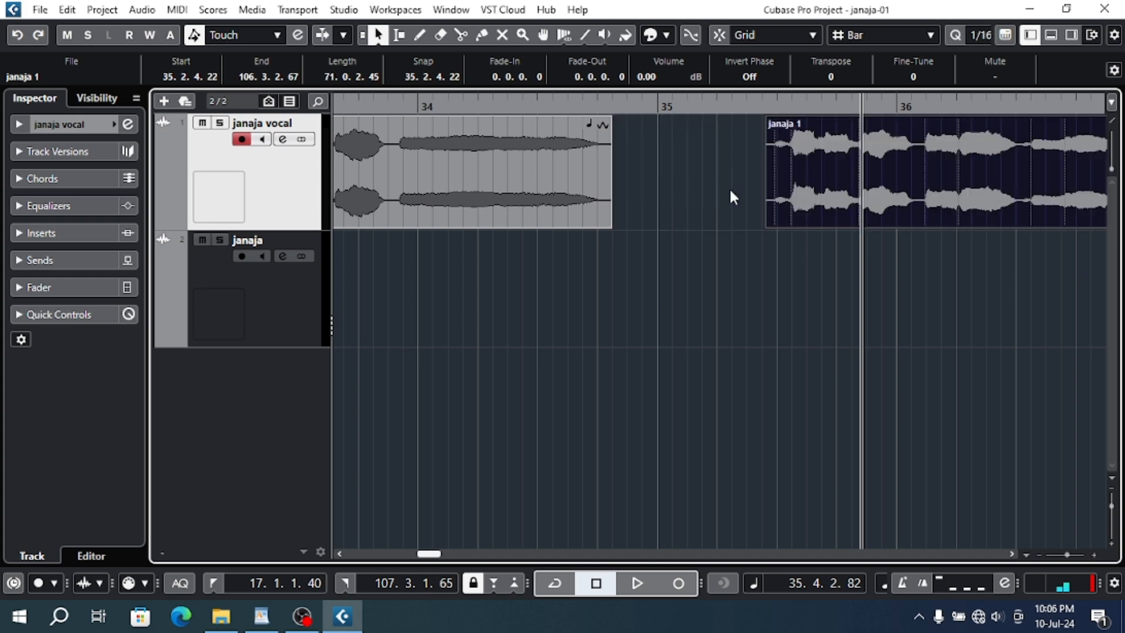
- Restore the silent piece, delete it again, and undo the deletion together with both splits
key(ctrl+z)
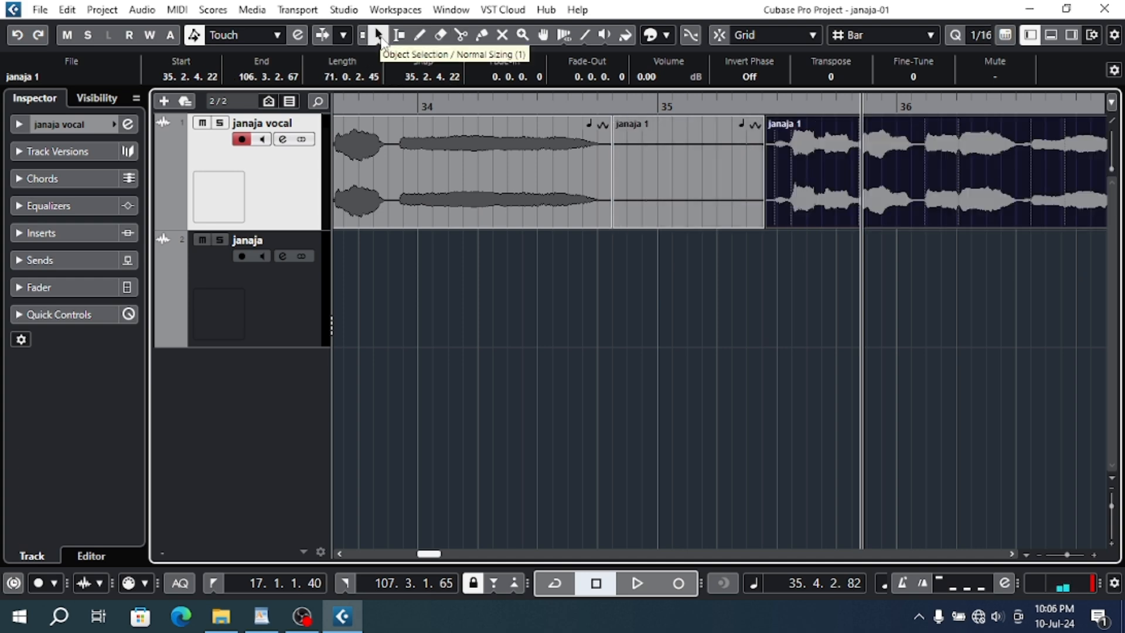
click(711, 207)
key(Delete)
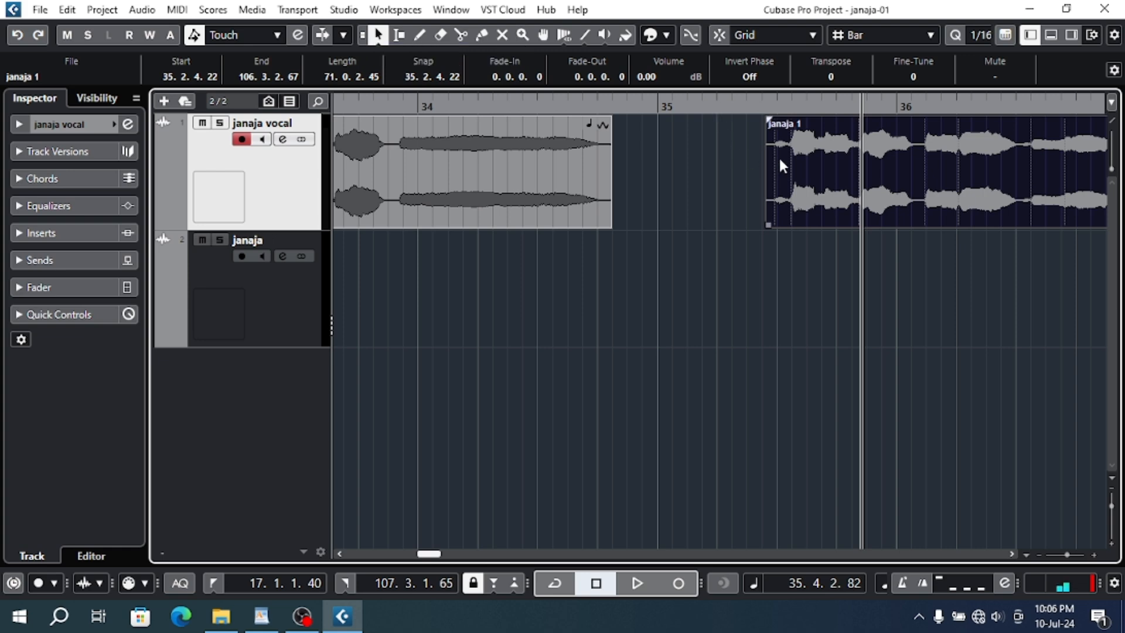
key(ctrl+z)
key(ctrl+z)
key(ctrl+z)
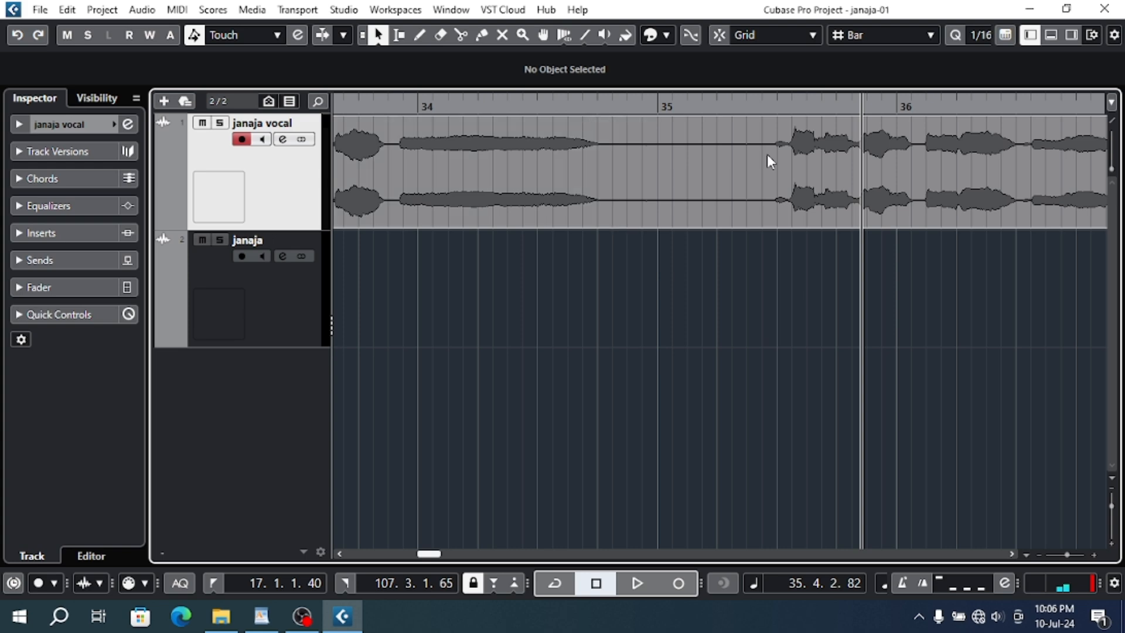
- Select the silent range from about 34.4.2.71 to 35.2.4.75 on the janaja vocal track and delete it
click(400, 35)
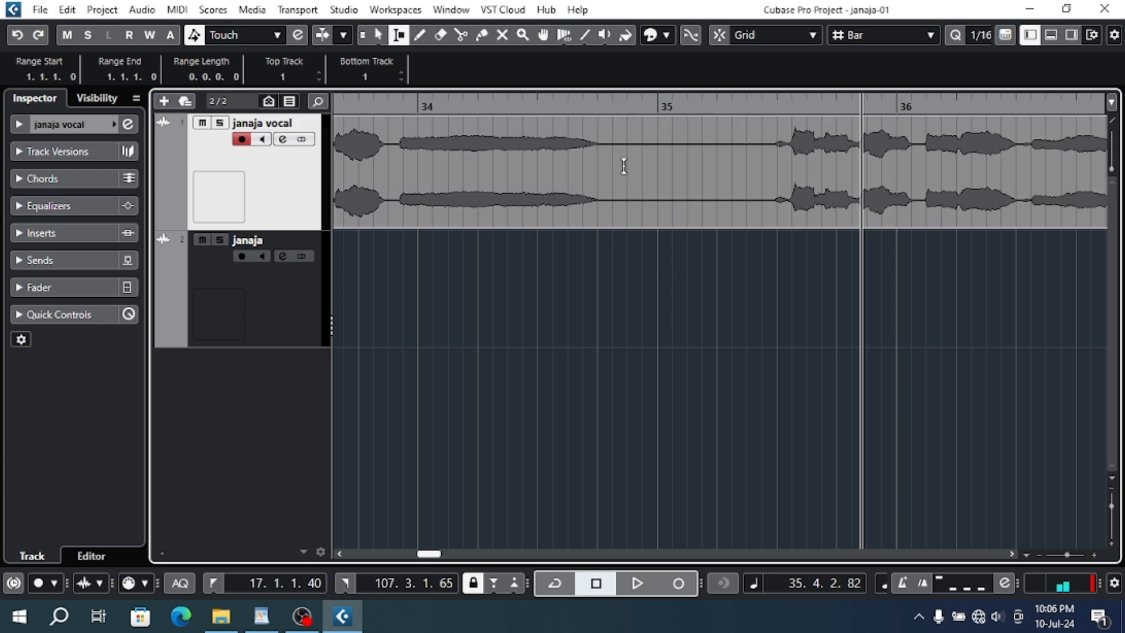
drag(622, 162, 774, 194)
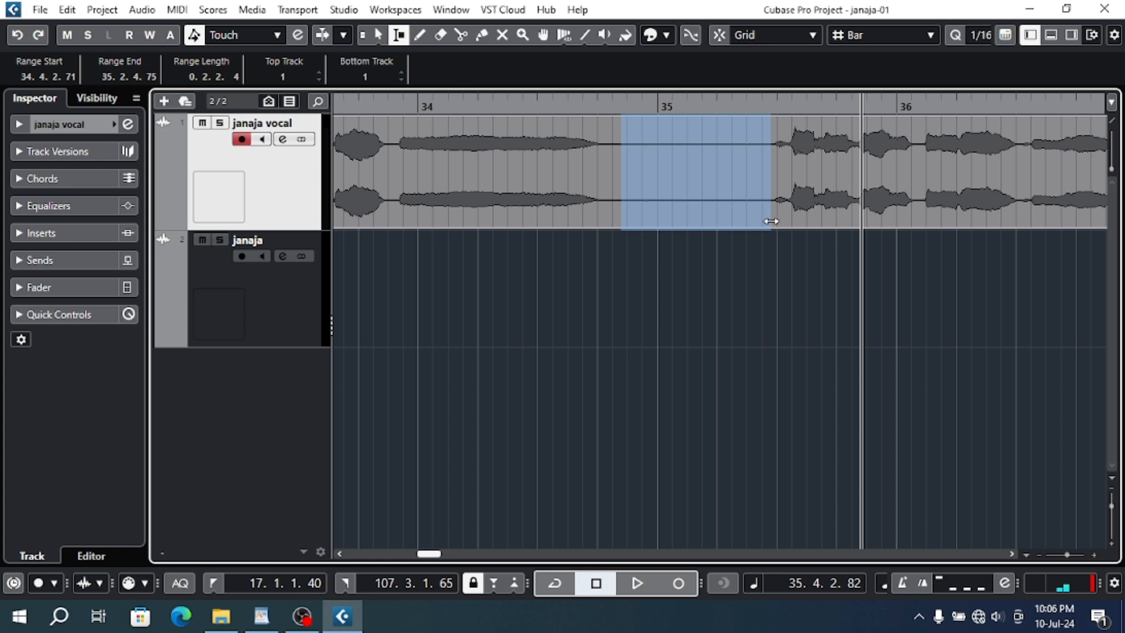
key(Delete)
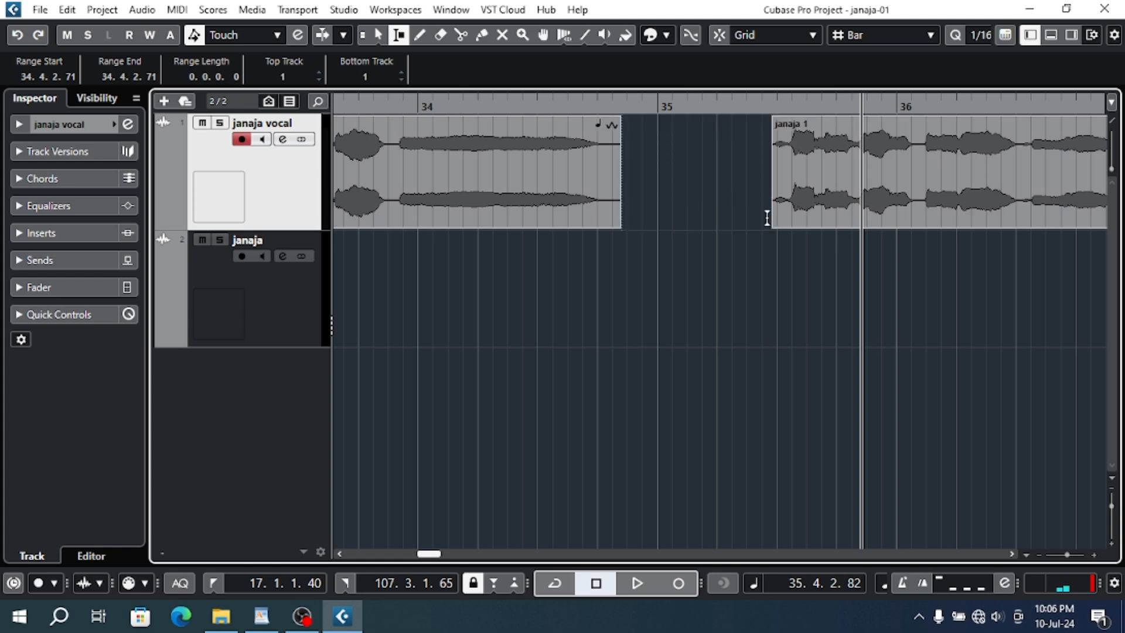
- Move the vocal event after the gap back to overlap the preceding event slightly, and crossfade the two events
key(1)
drag(786, 209, 638, 210)
drag(654, 256, 567, 210)
drag(660, 196, 649, 201)
drag(657, 246, 572, 171)
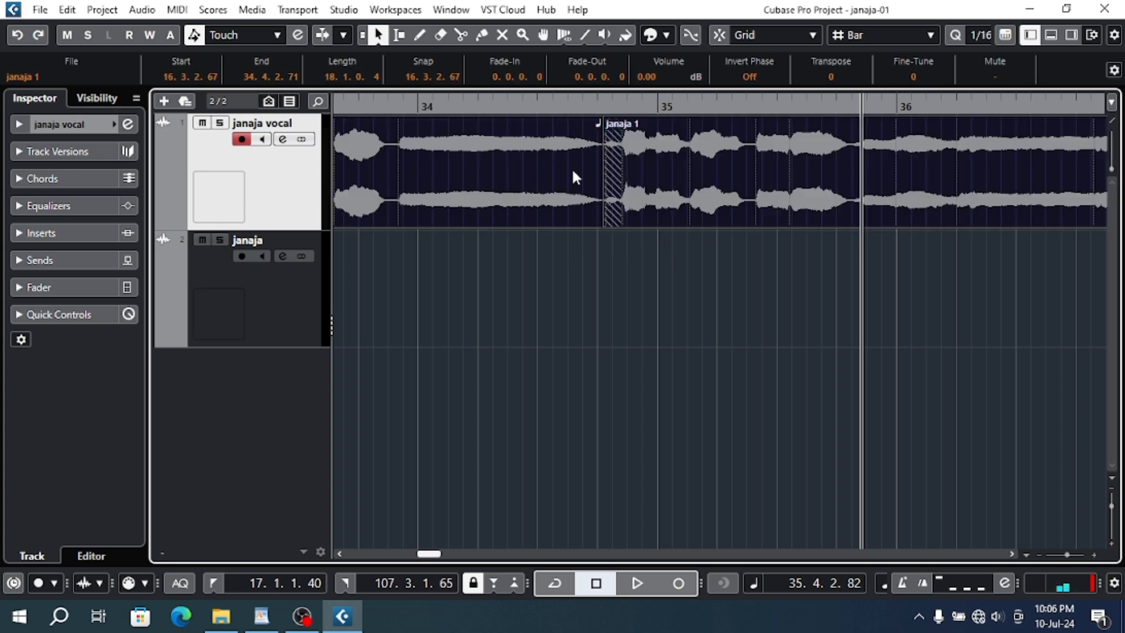
key(x)
- Turn Cycle off, place the playback cursor at the crossfade near 34.4, and examine the overlap closely
click(560, 102)
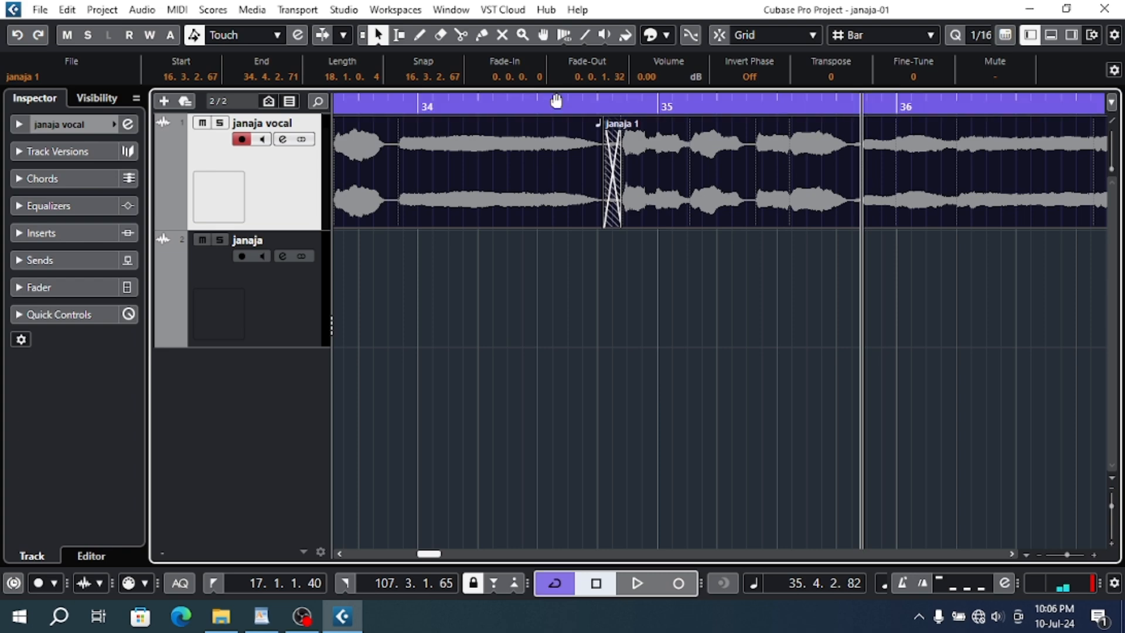
click(558, 101)
click(551, 587)
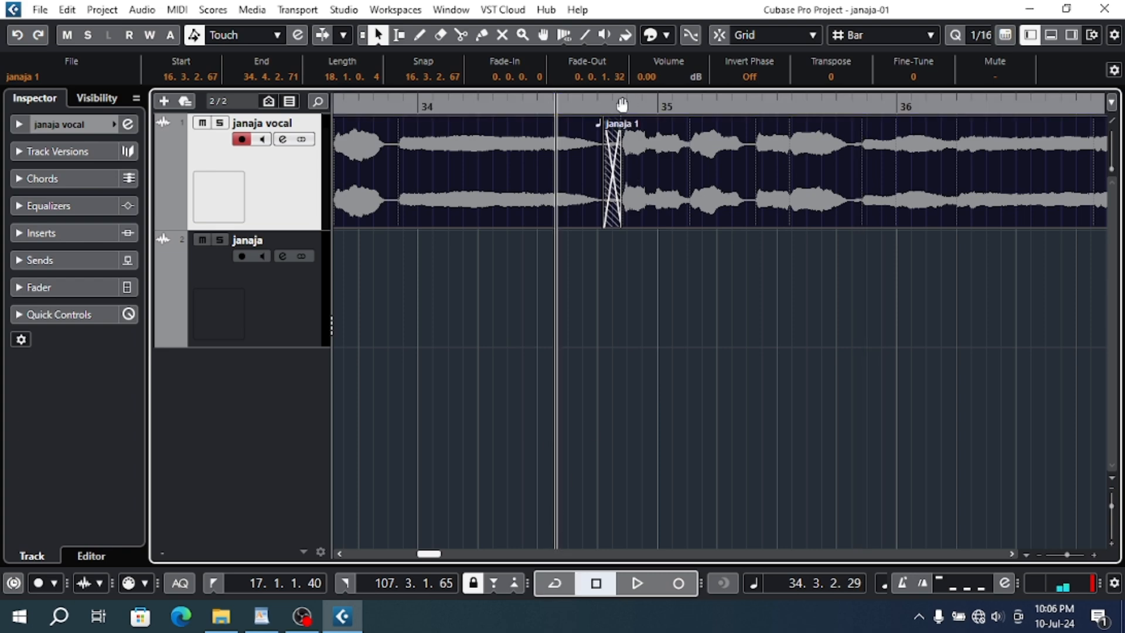
drag(612, 107, 614, 130)
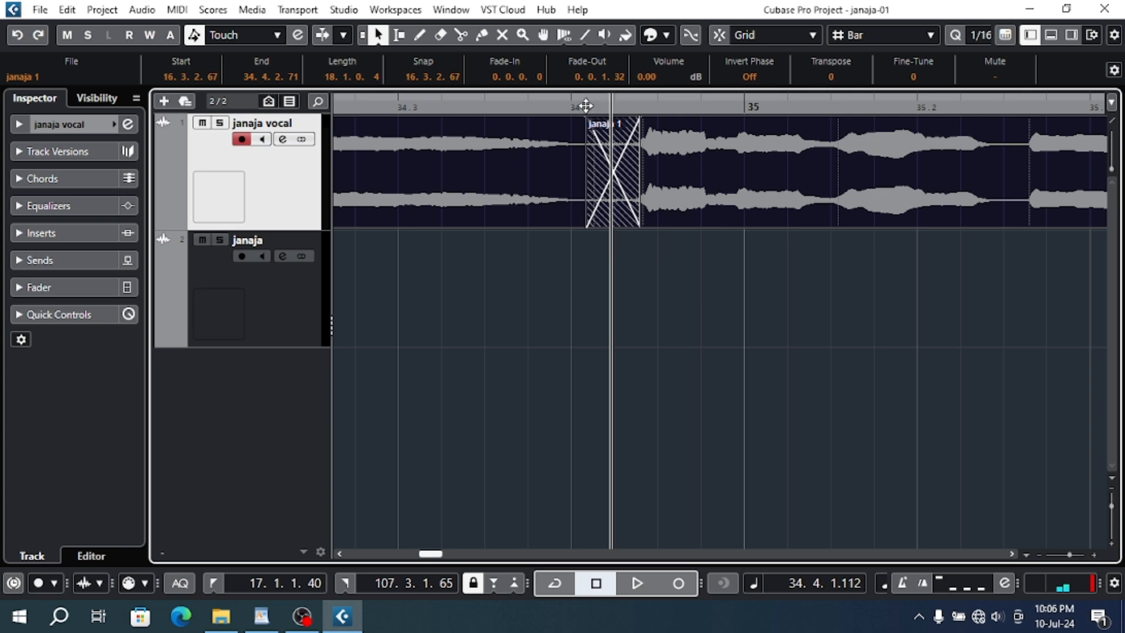
drag(586, 107, 666, 47)
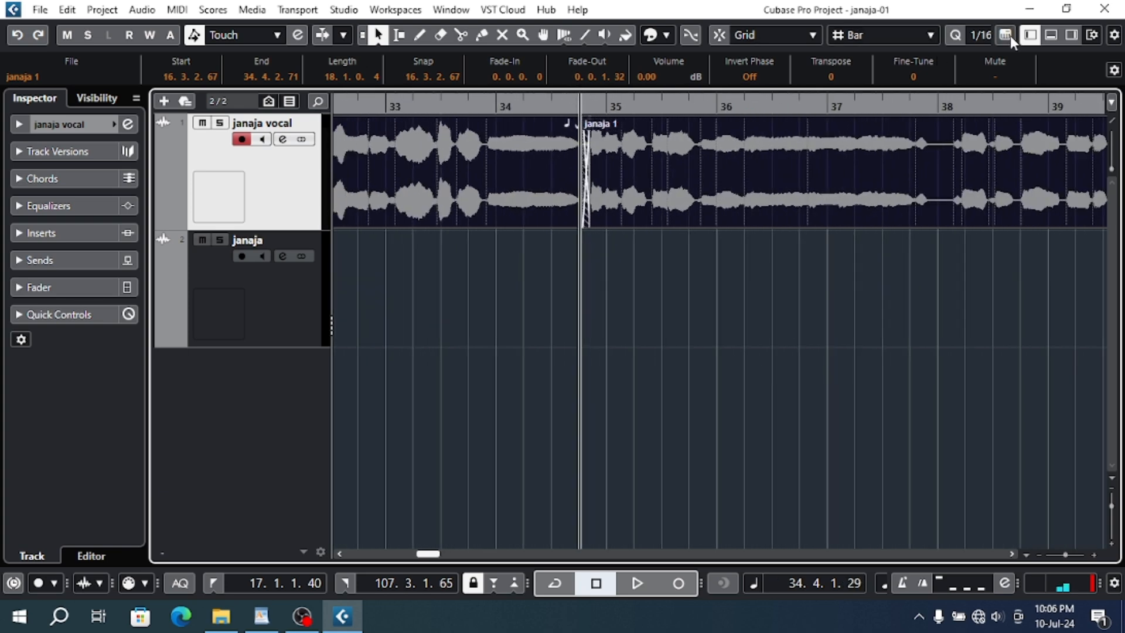
- Hide the Inspector, select both crossfaded vocal events, and bounce them into one file that replaces the events
click(1030, 35)
drag(531, 295, 287, 170)
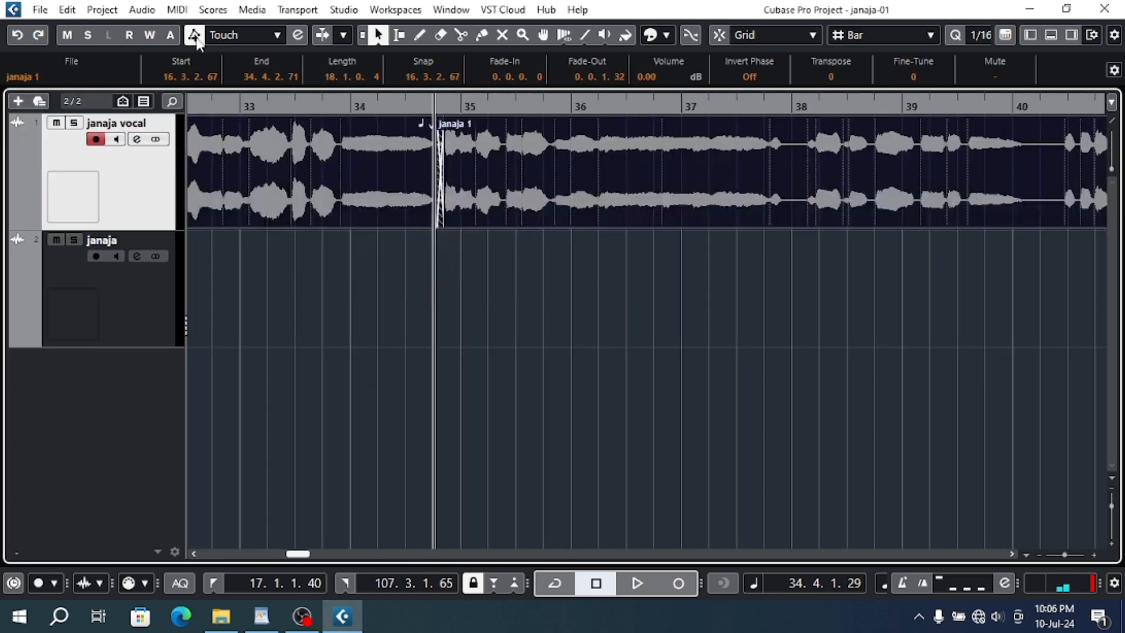
click(143, 10)
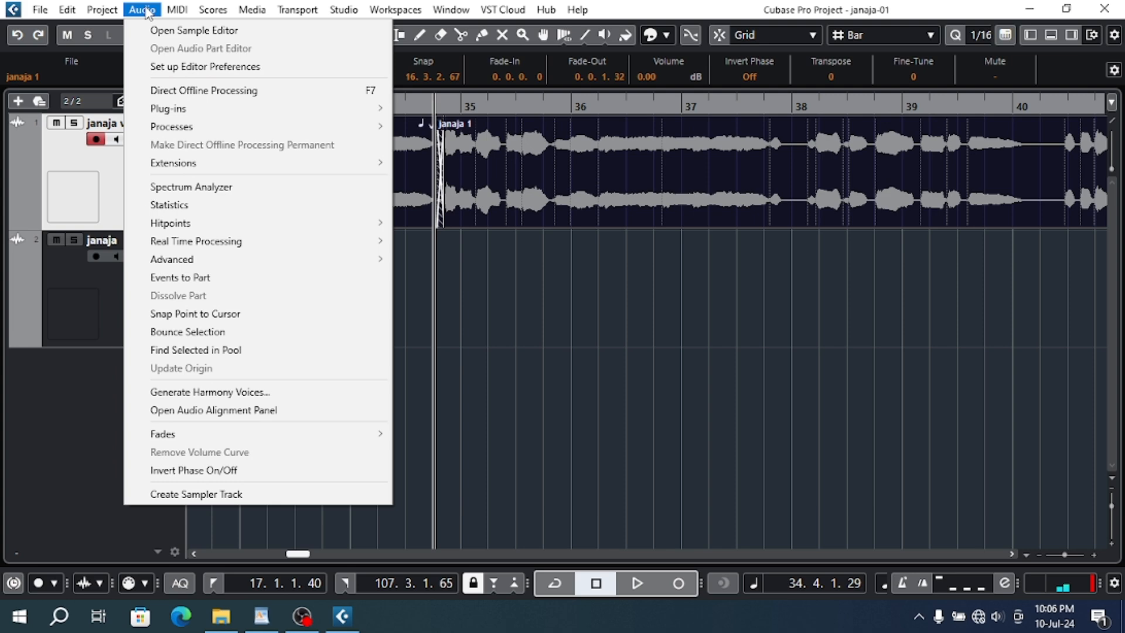
click(242, 331)
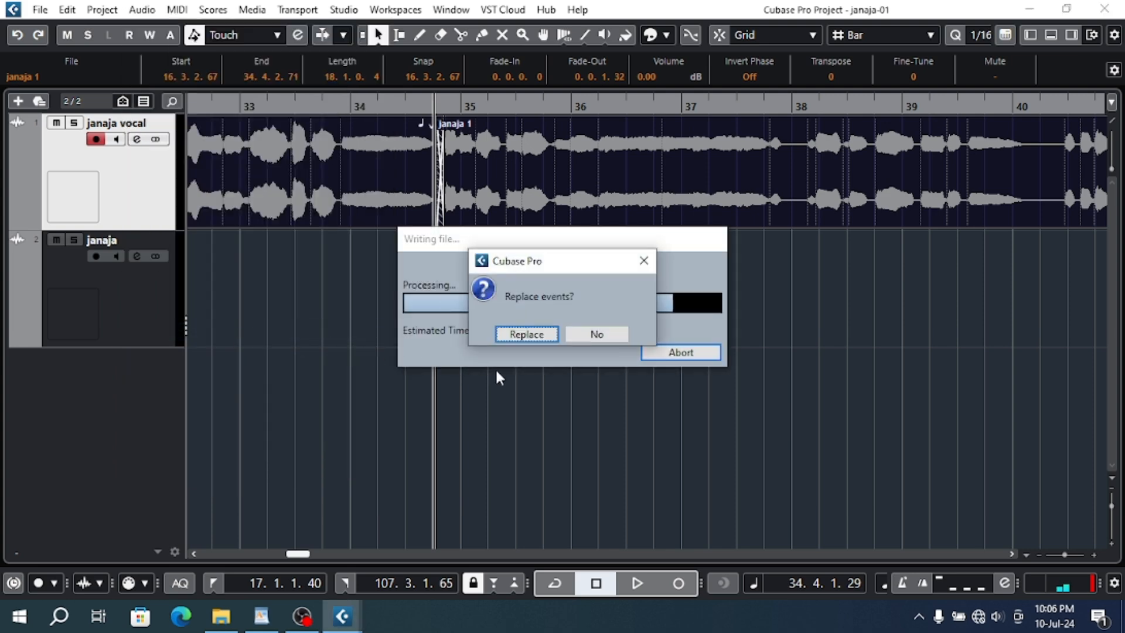
click(526, 334)
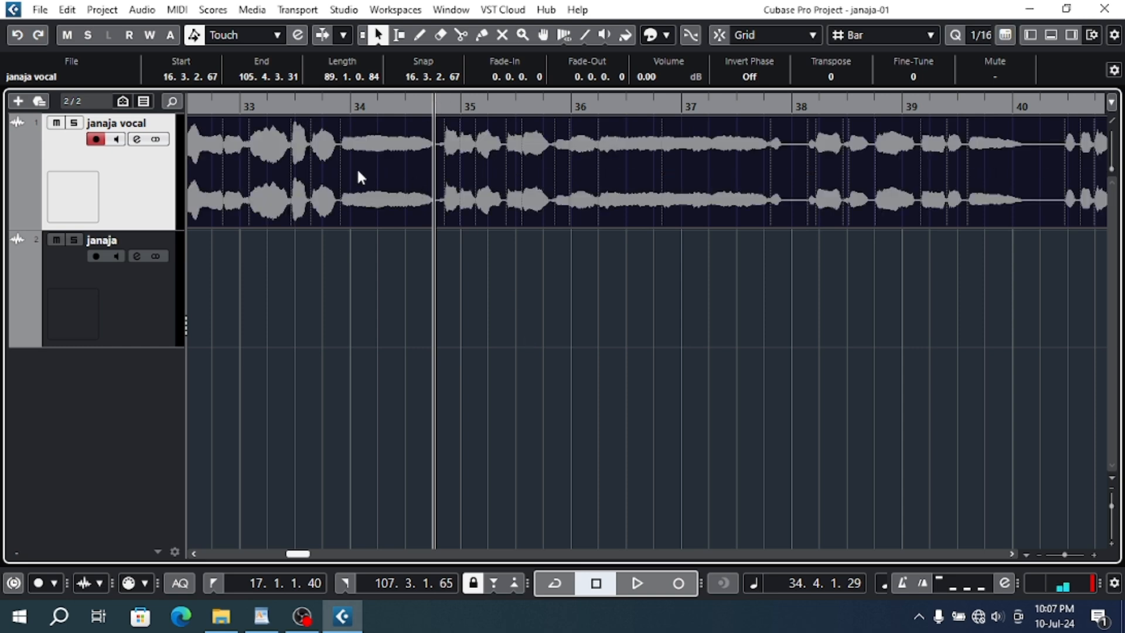
- Place the playback cursor near bar 17 and view the full length of the bounced vocal event
drag(474, 106, 475, 47)
click(269, 104)
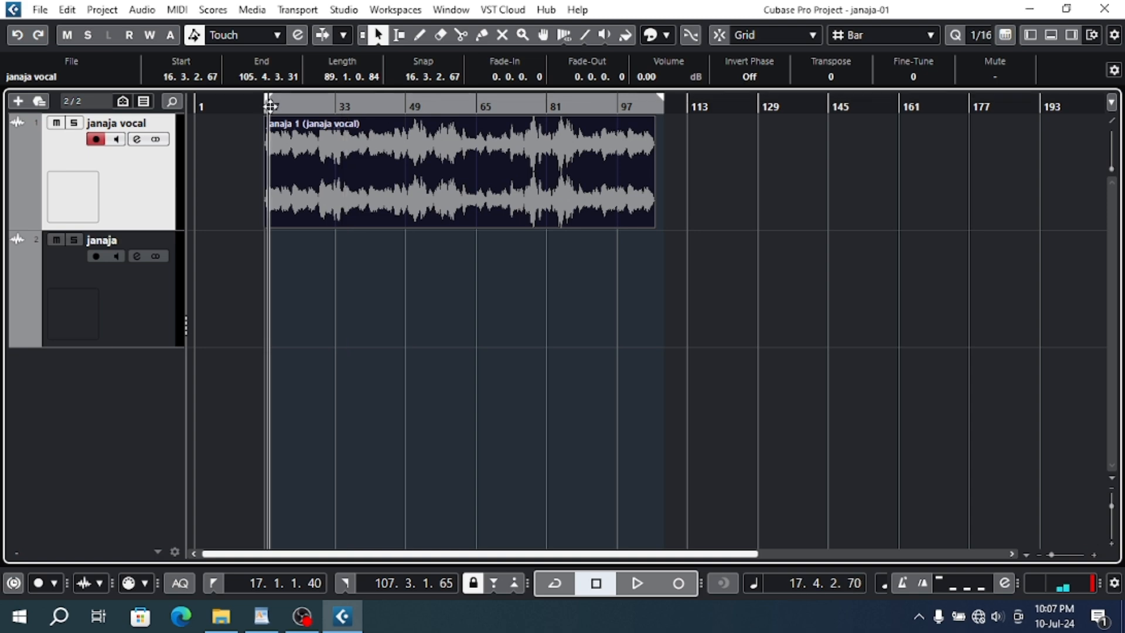
key(h)
key(h)
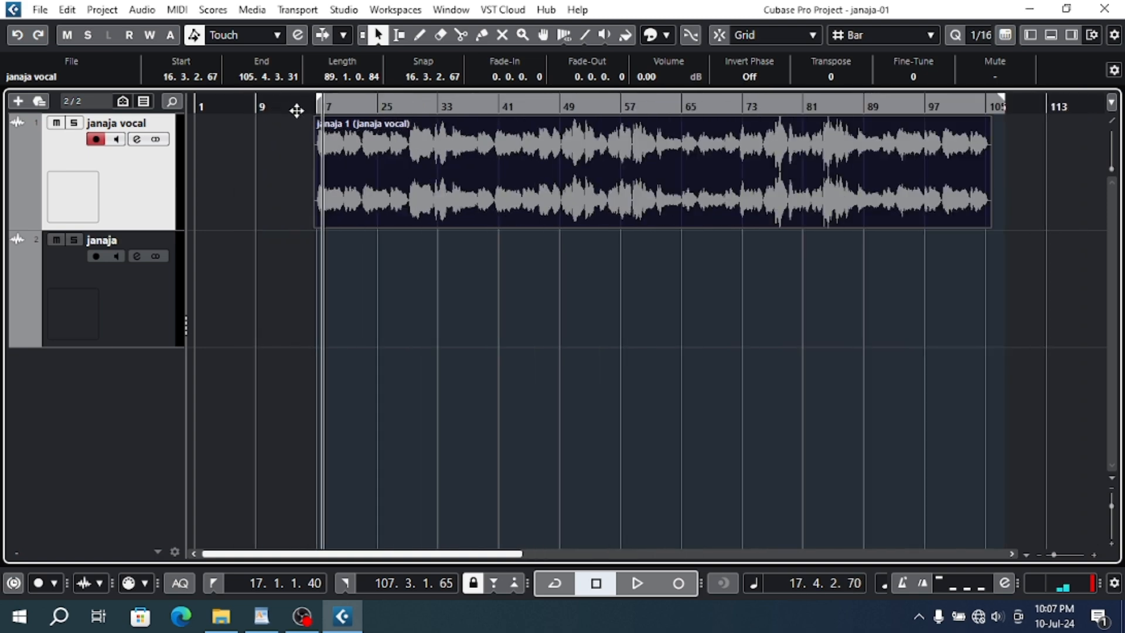
key(h)
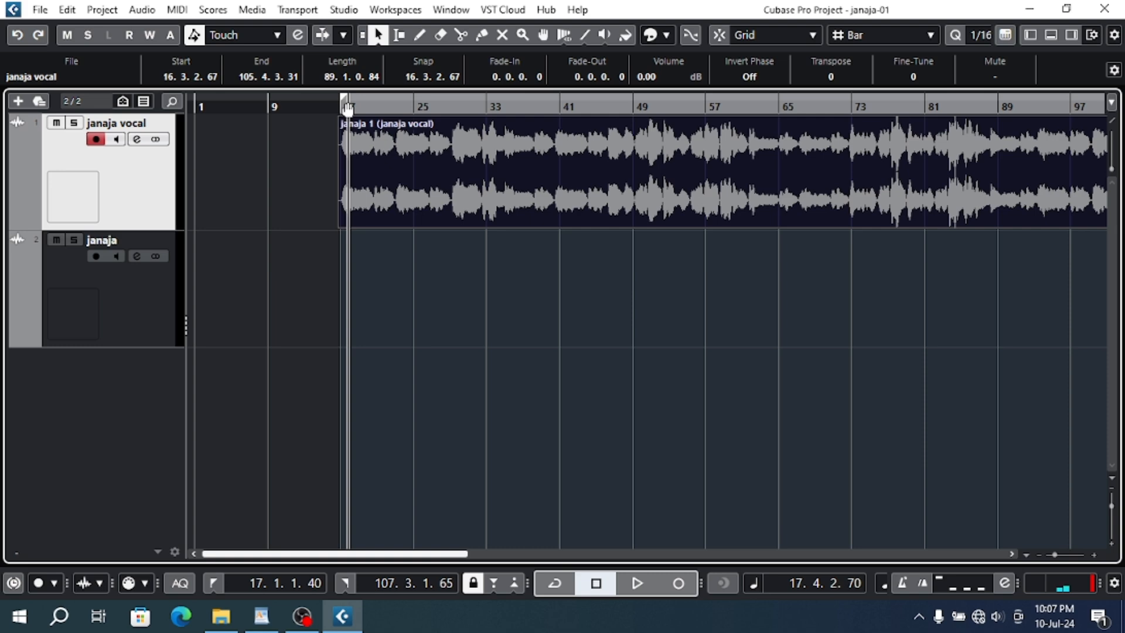
key(g)
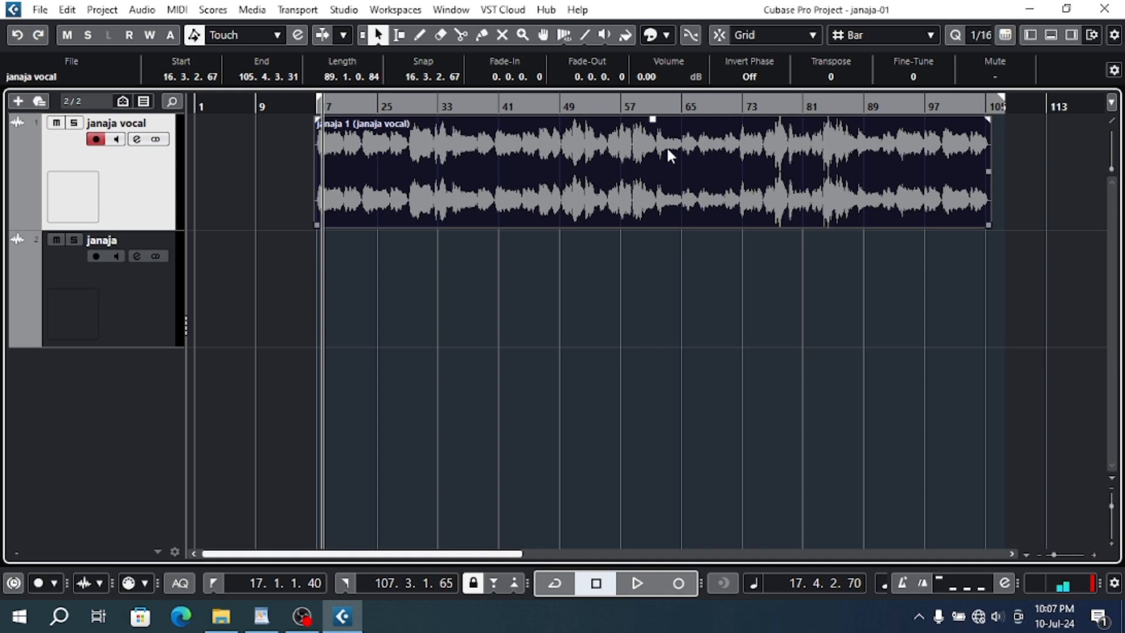
- Show the janaja vocal track's insert slots in the Inspector, and hide the Inspector again
click(1030, 35)
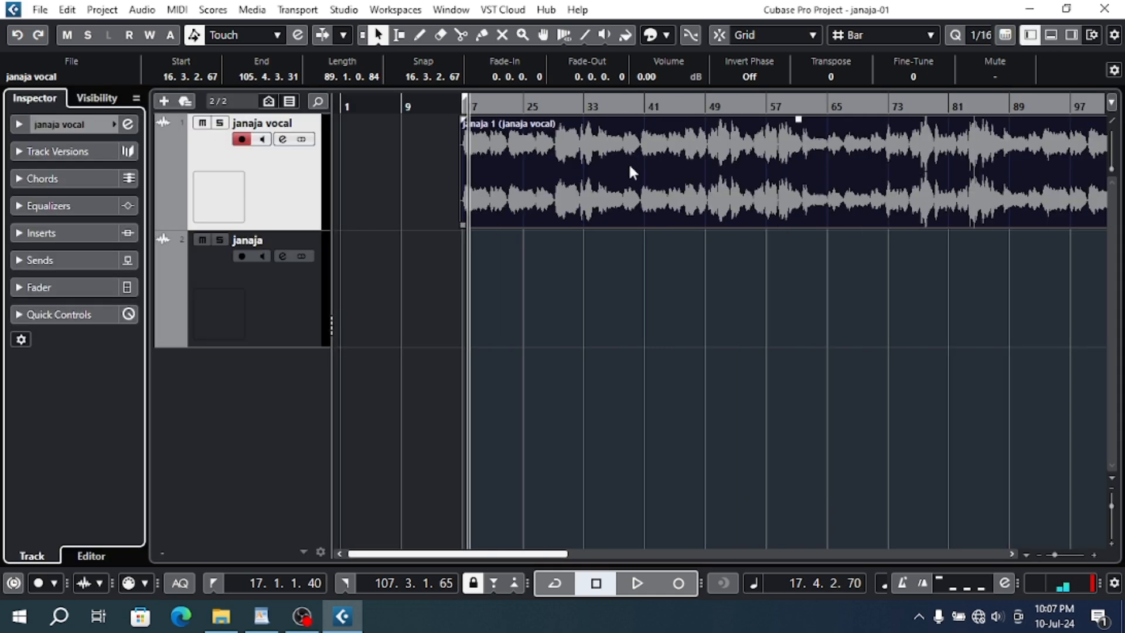
click(77, 233)
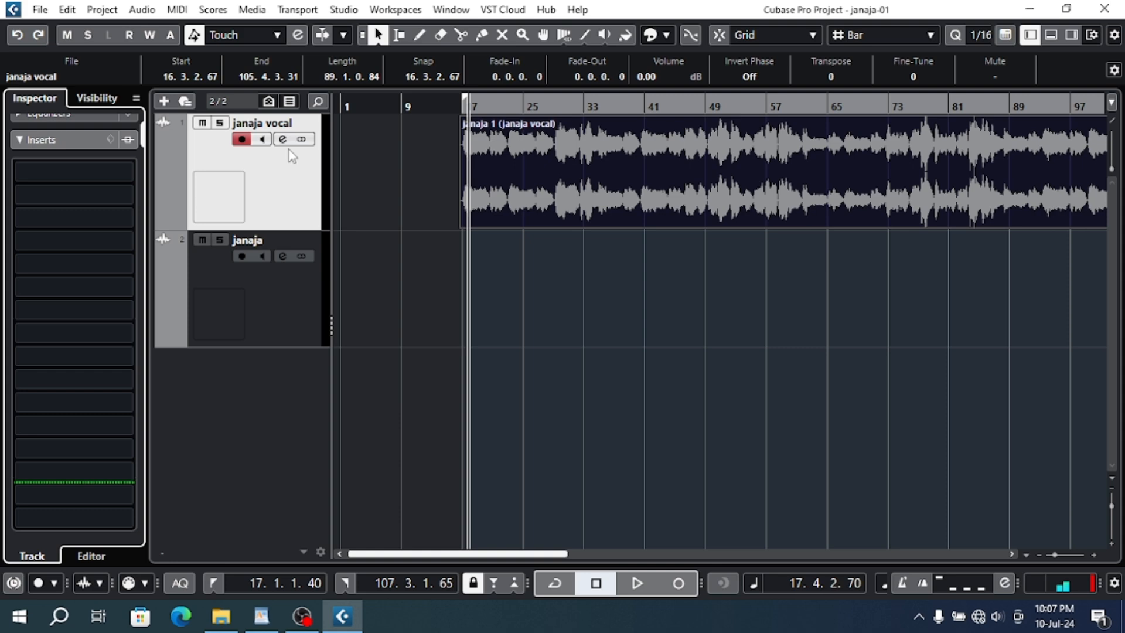
click(1031, 35)
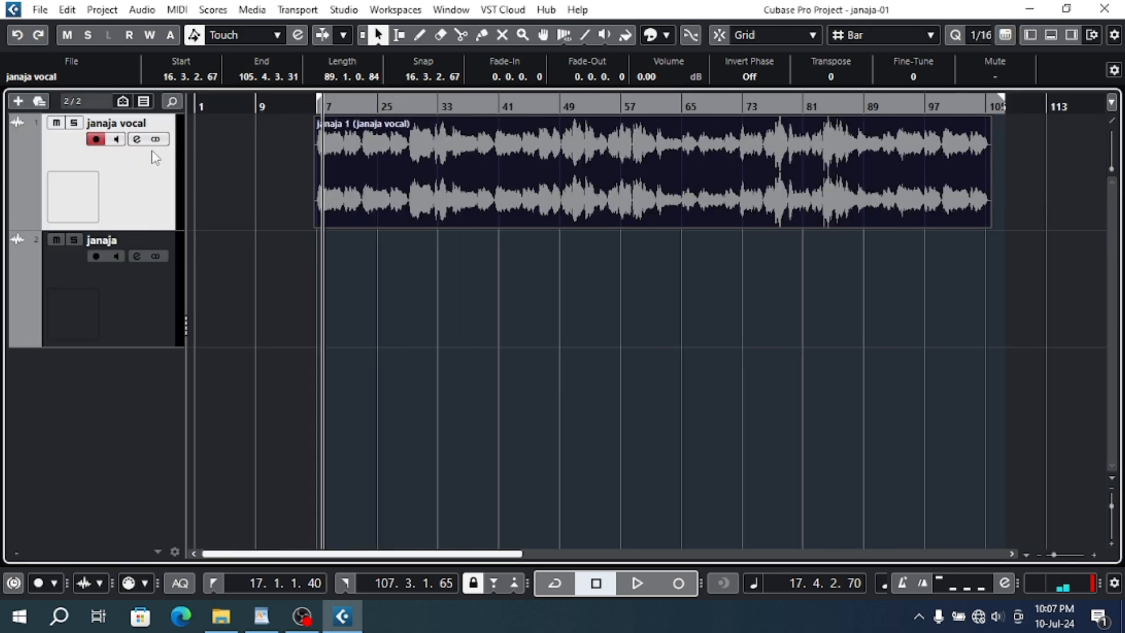
- Open the janaja vocal channel settings, close and reopen them, and view the plug-ins available for the first insert slot
click(137, 139)
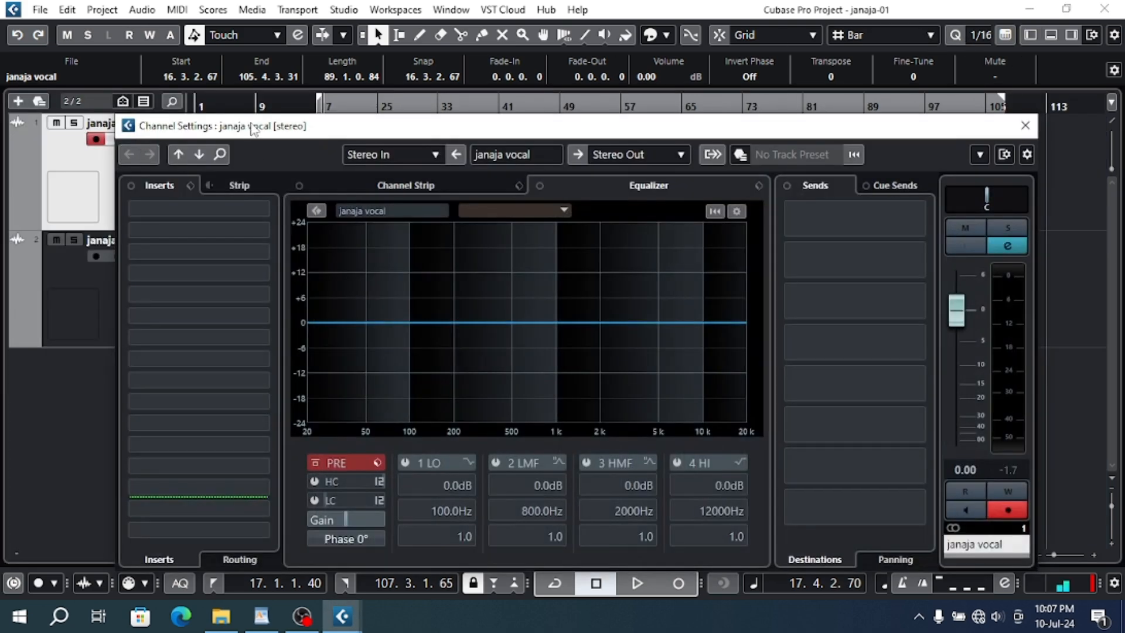
drag(255, 126, 230, 51)
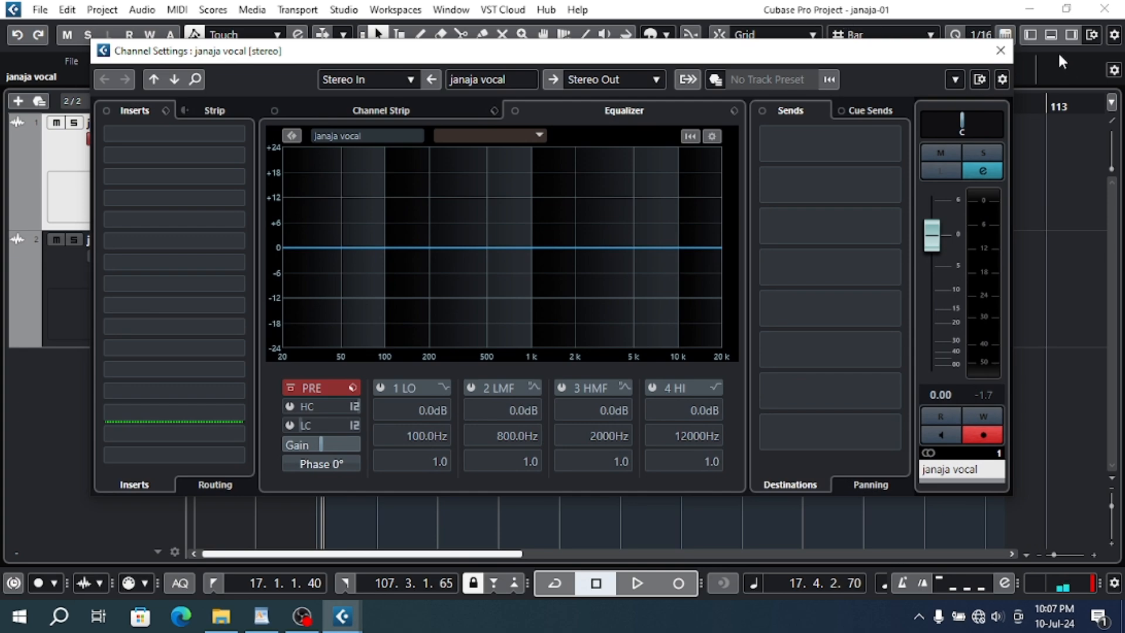
click(1001, 51)
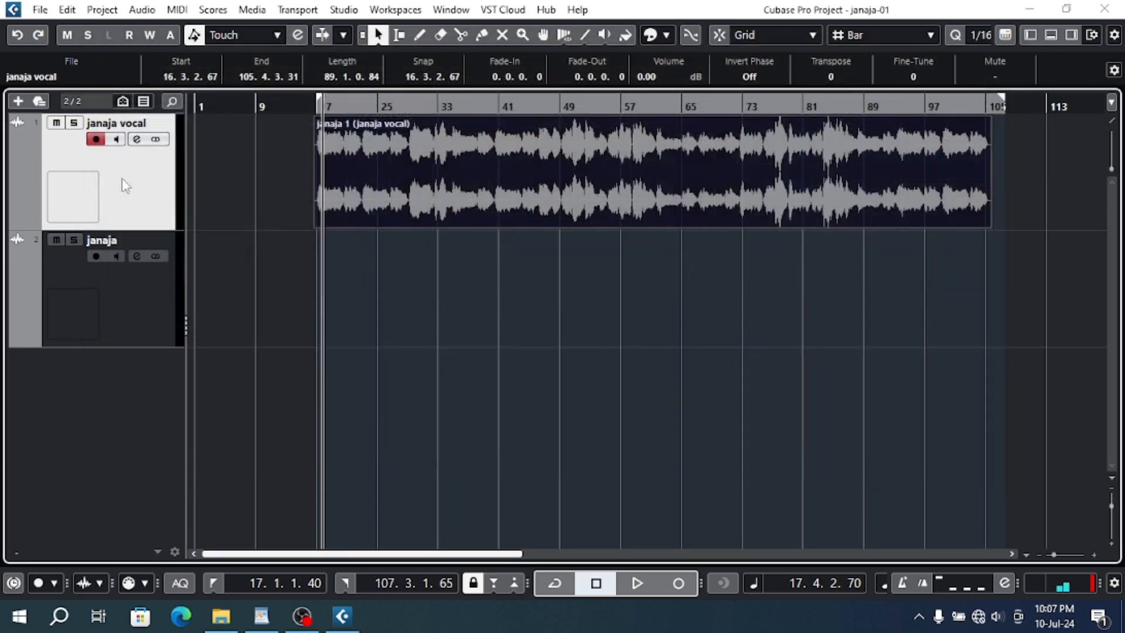
click(140, 139)
drag(211, 211, 180, 139)
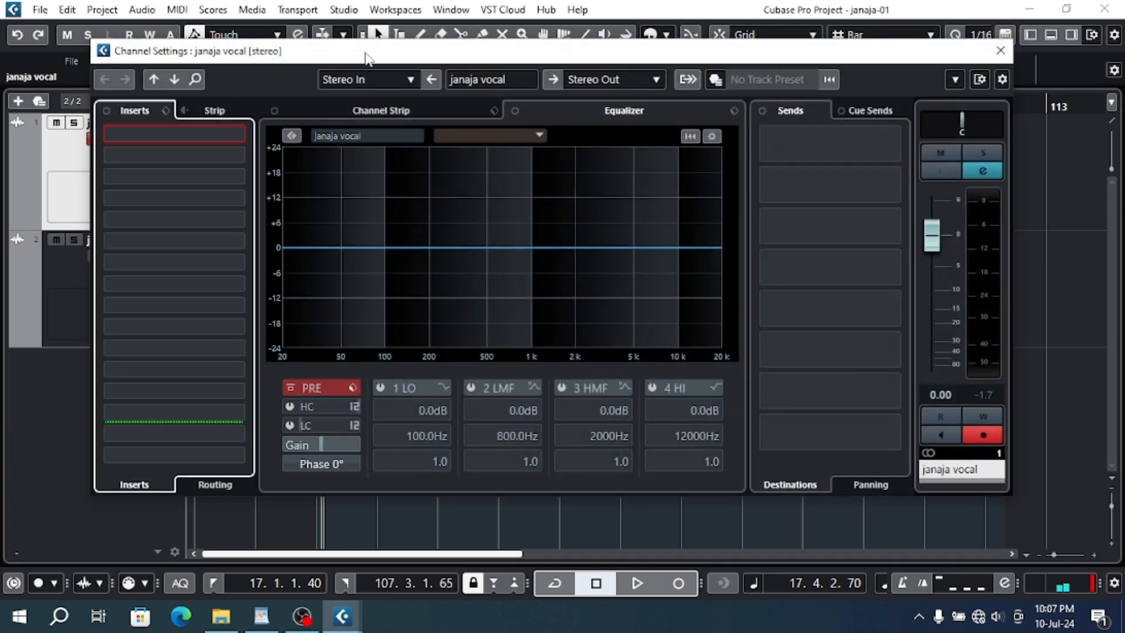
drag(385, 57, 386, 128)
click(162, 217)
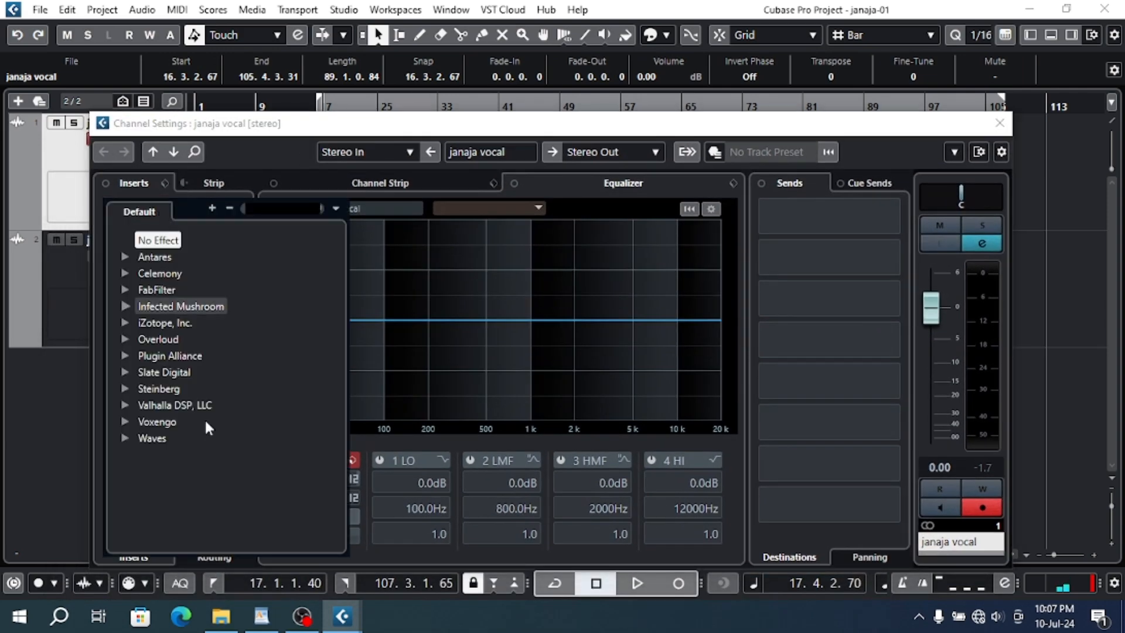
- Switch to the WordPad course outline, highlight the "5 - Noise remove" line, and return to Cubase's janaja vocal channel settings
click(262, 616)
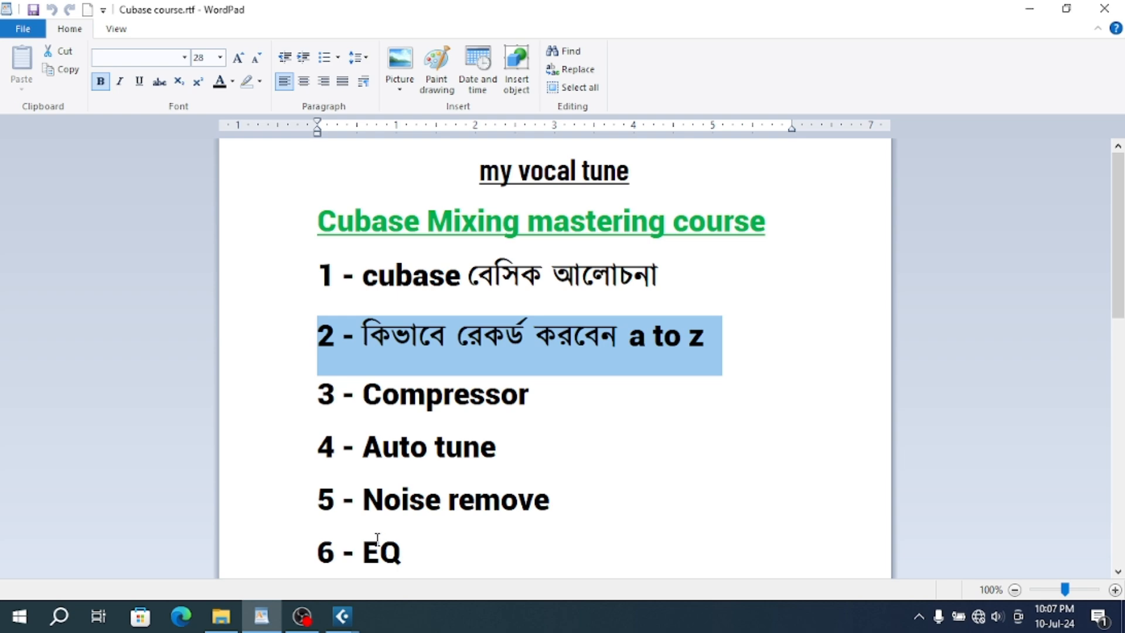
click(312, 515)
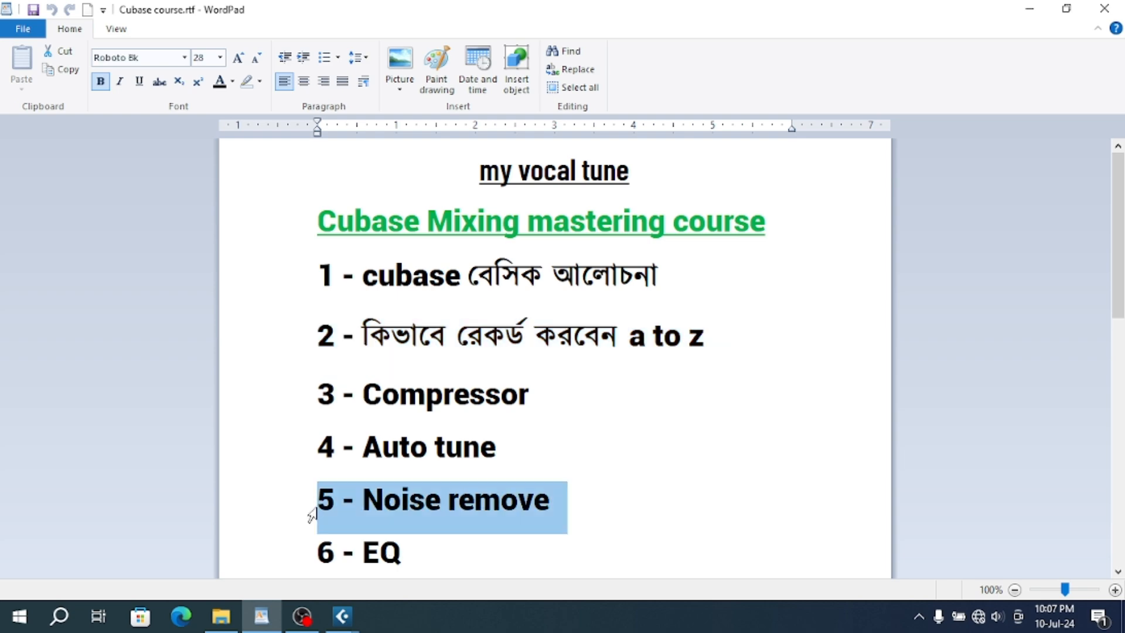
click(335, 622)
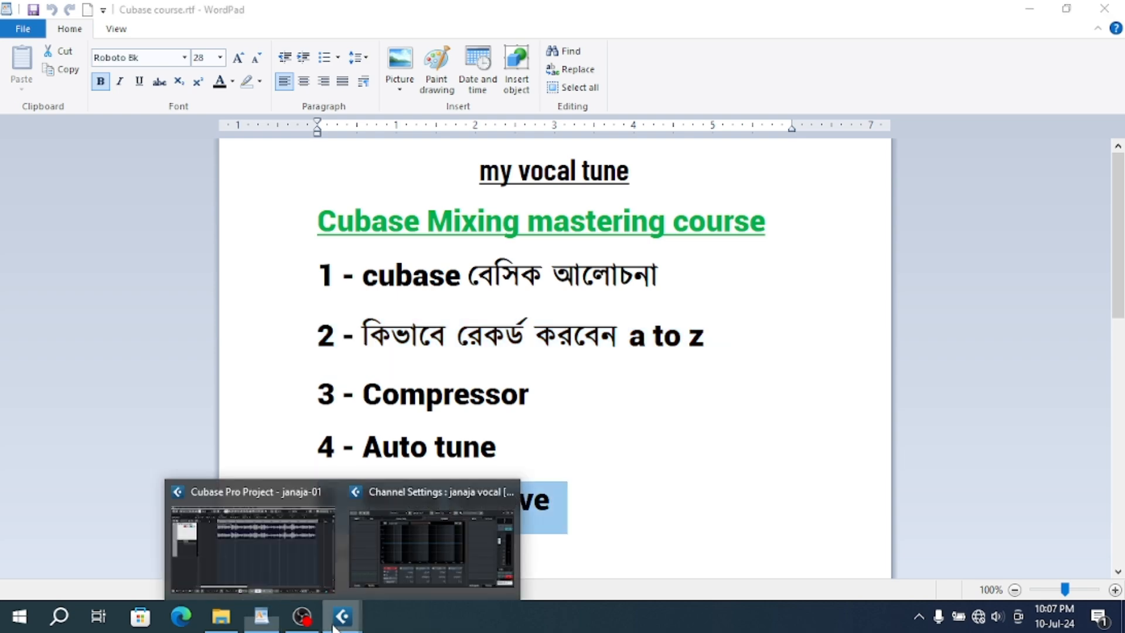
click(291, 545)
click(136, 139)
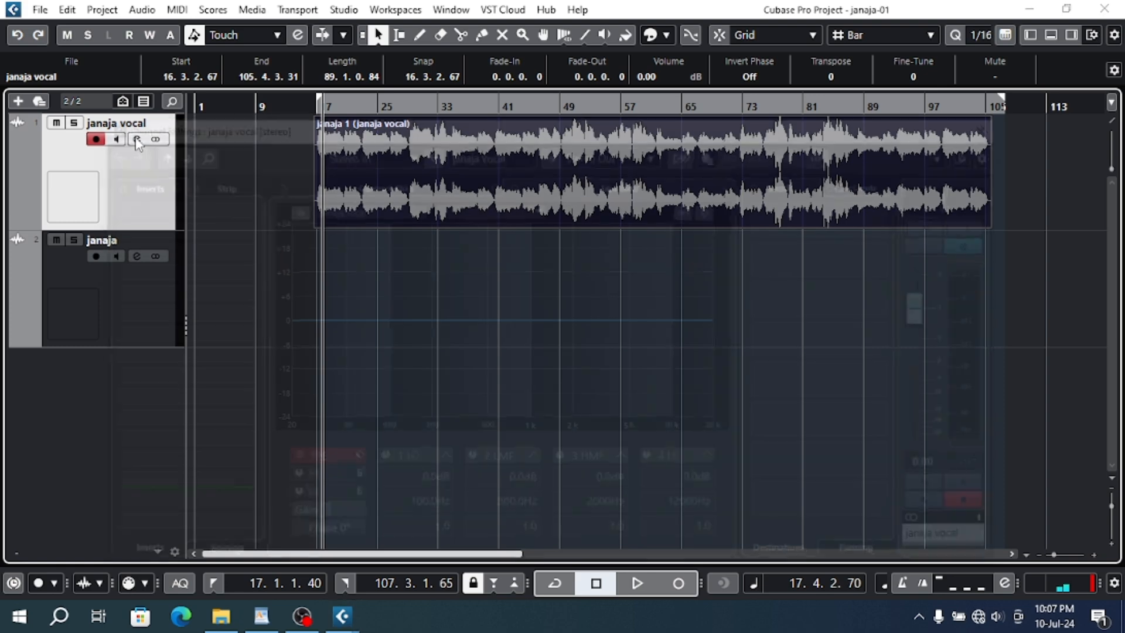
- Insert NS1 Stereo in the janaja vocal channel's first slot, set its noise suppression to 14.0, and close the plug-in window
click(164, 210)
text(ns1)
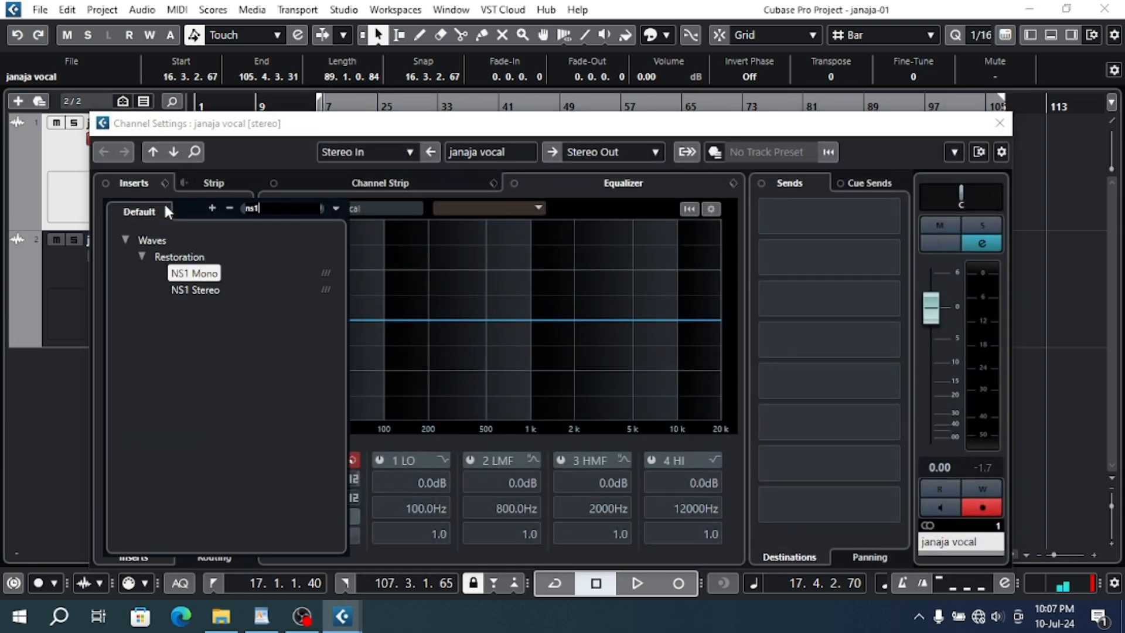
click(229, 290)
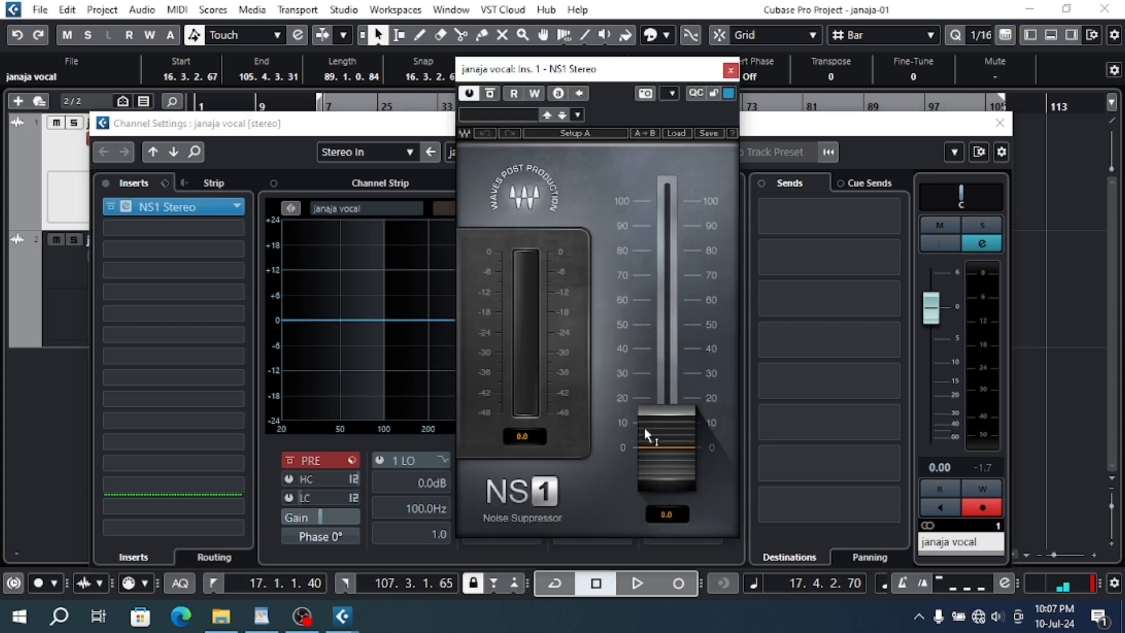
drag(663, 445, 664, 407)
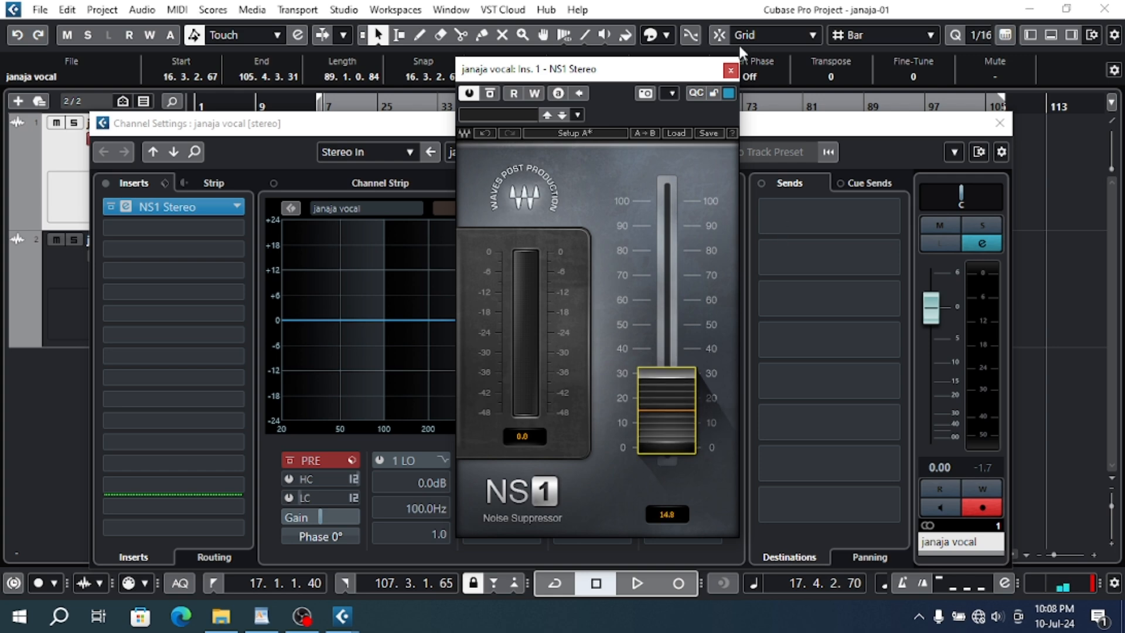
click(731, 71)
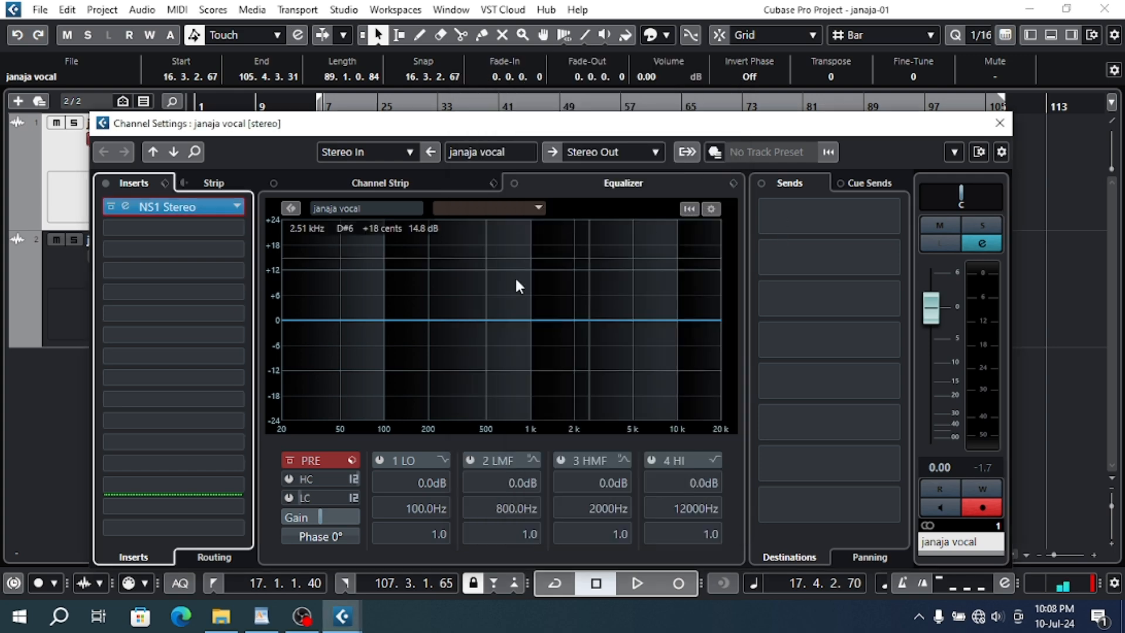
- Insert Auto-Key in the vocal channel's second slot and move the channel settings window down clear of the track
click(188, 230)
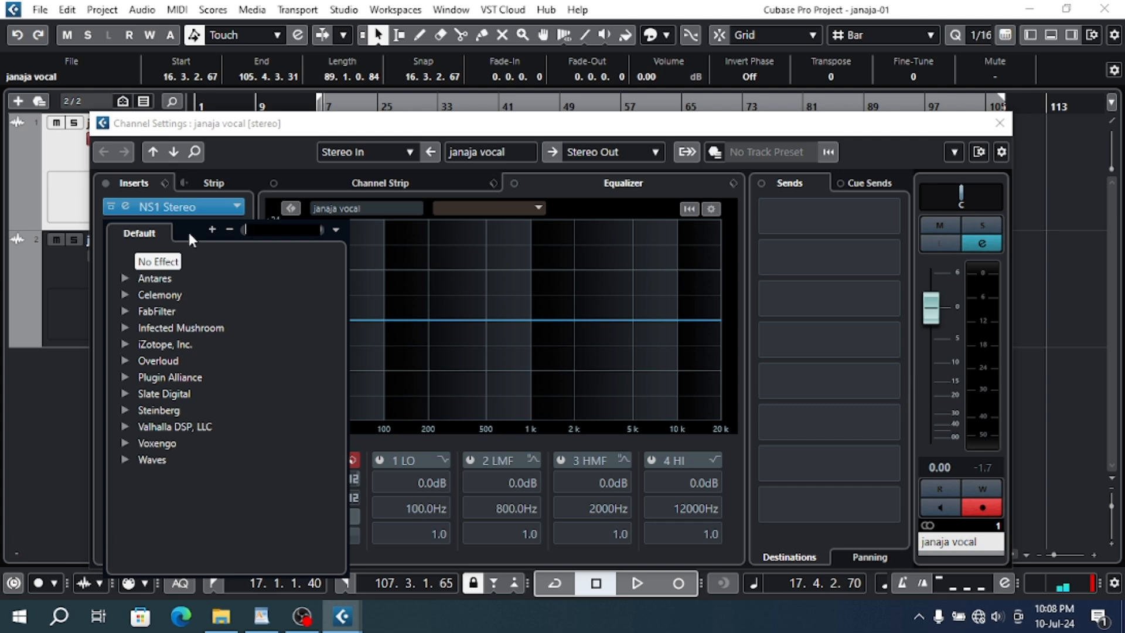
text(auto)
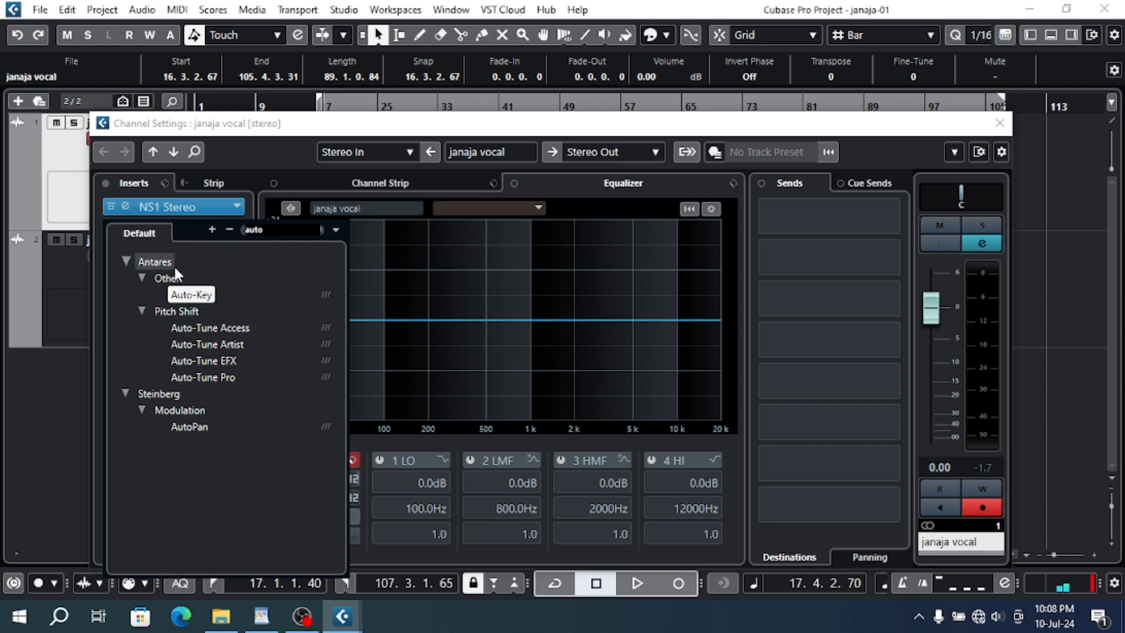
click(193, 295)
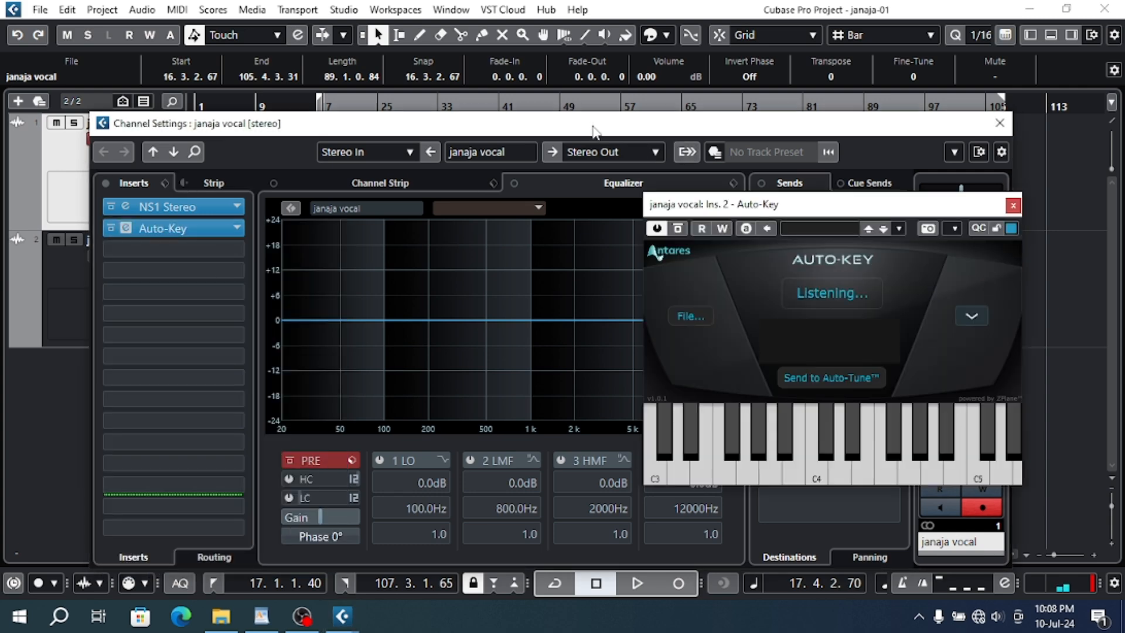
drag(596, 124, 591, 200)
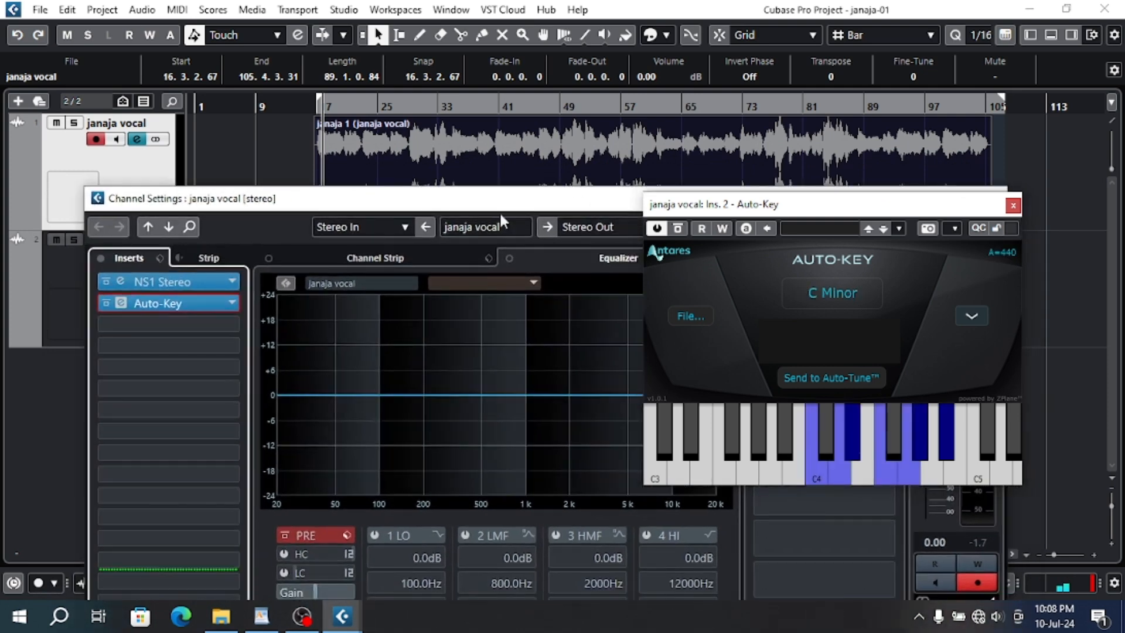
- Insert Auto-Tune EFX in the vocal channel's third slot and move its window away from the timeline
click(209, 321)
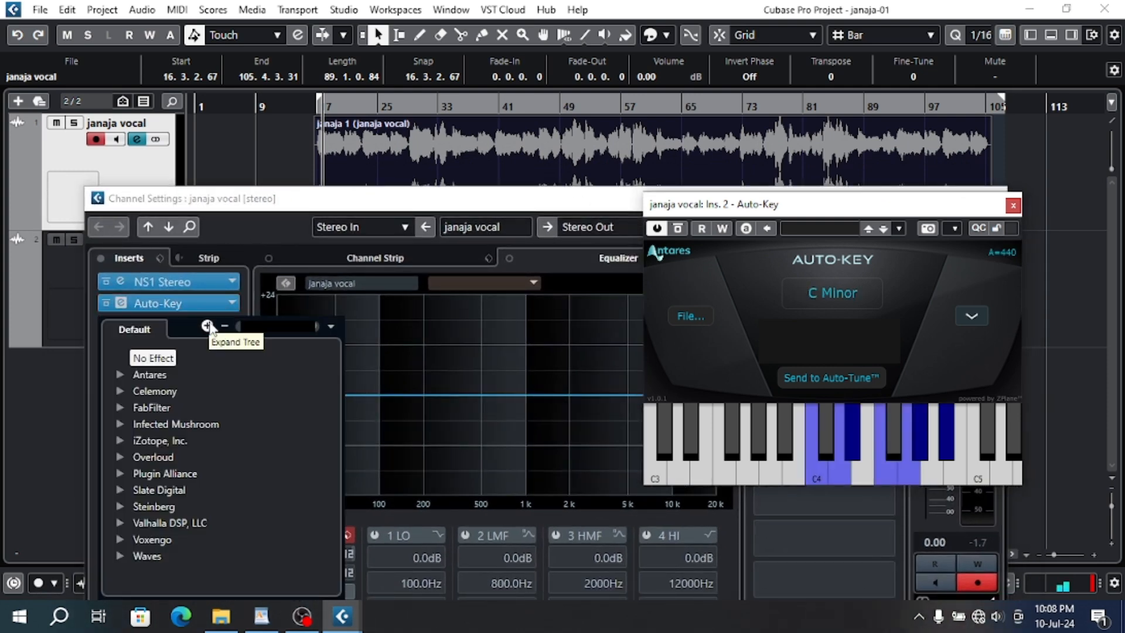
text(auto)
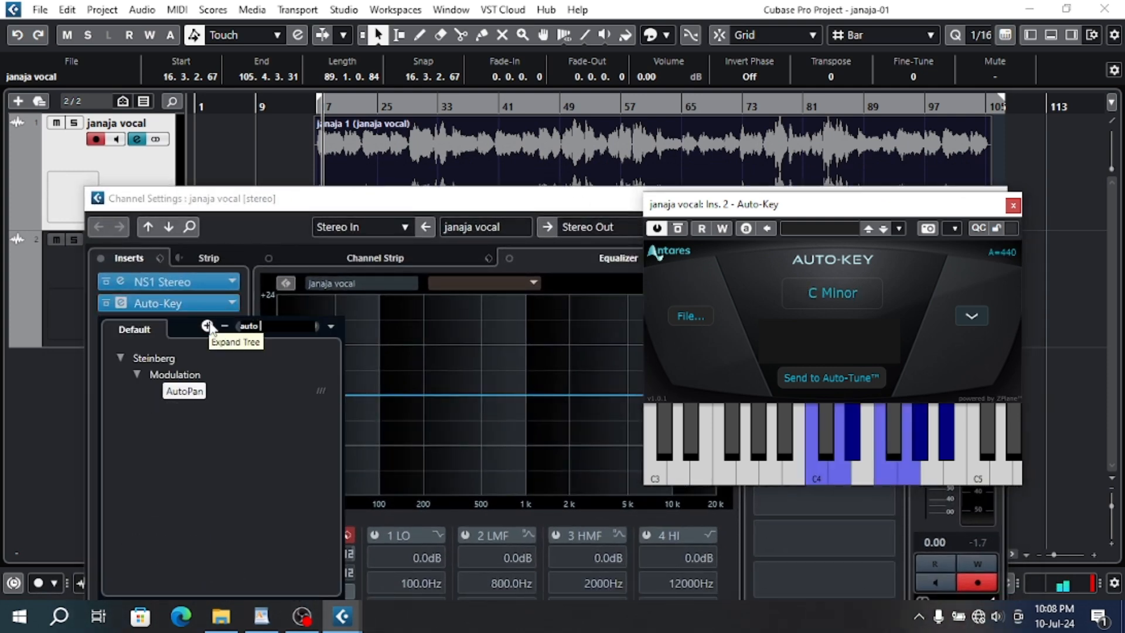
key(BackSpace)
text(u)
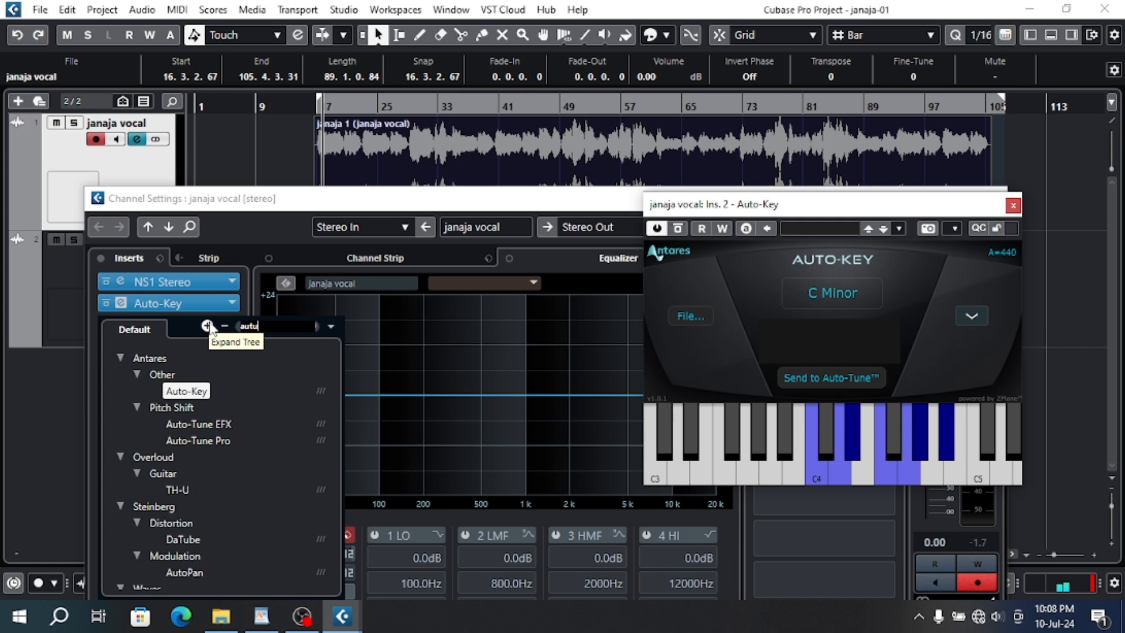
click(224, 427)
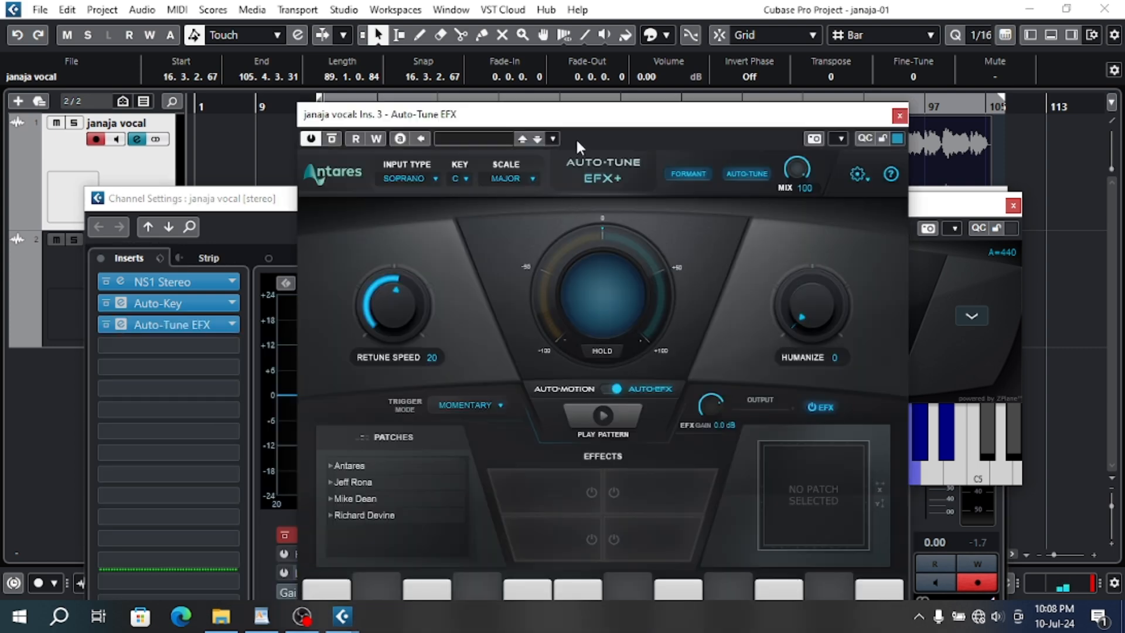
drag(580, 115, 405, 325)
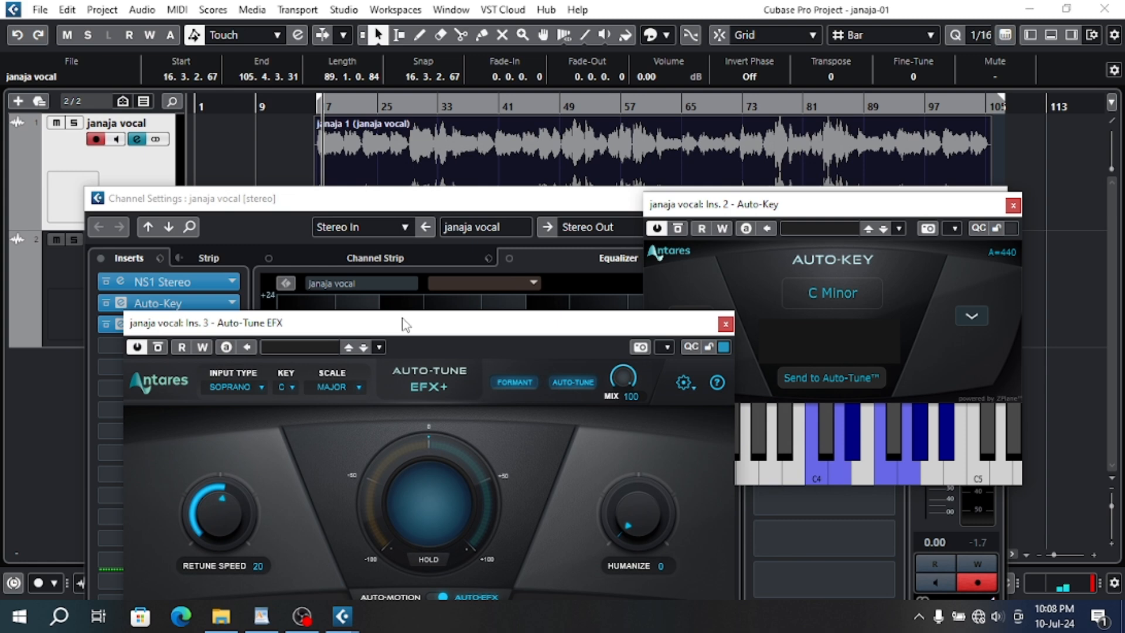
- Play the vocal from about bar 17 to detect its key in Auto-Key, resetting the detection for a fresh reading, and stop playback
click(318, 101)
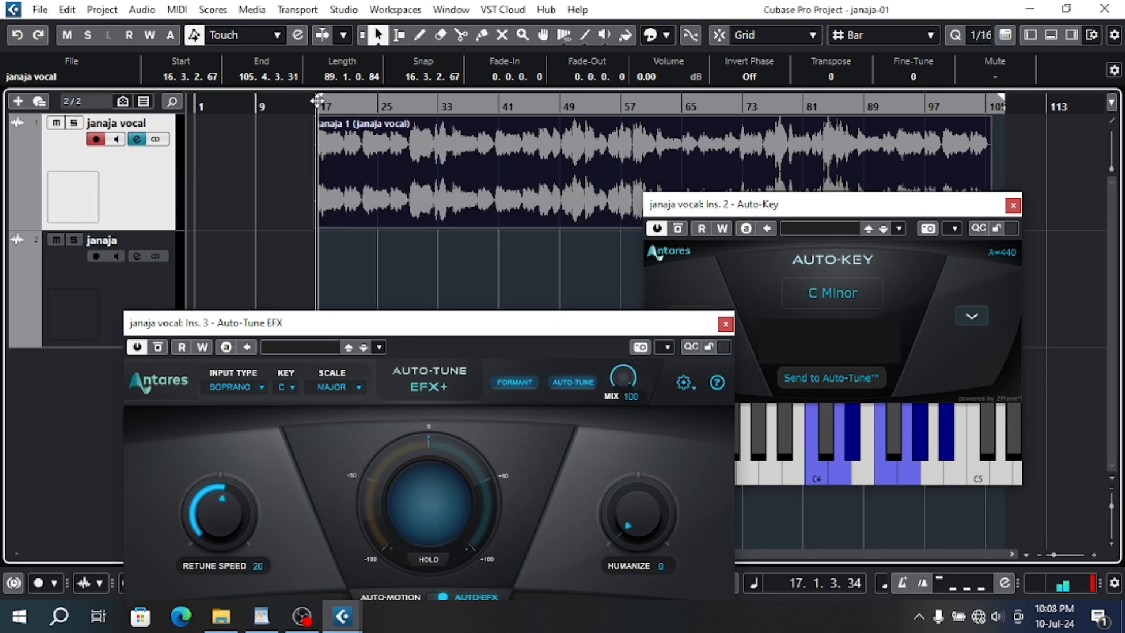
drag(742, 221, 450, 298)
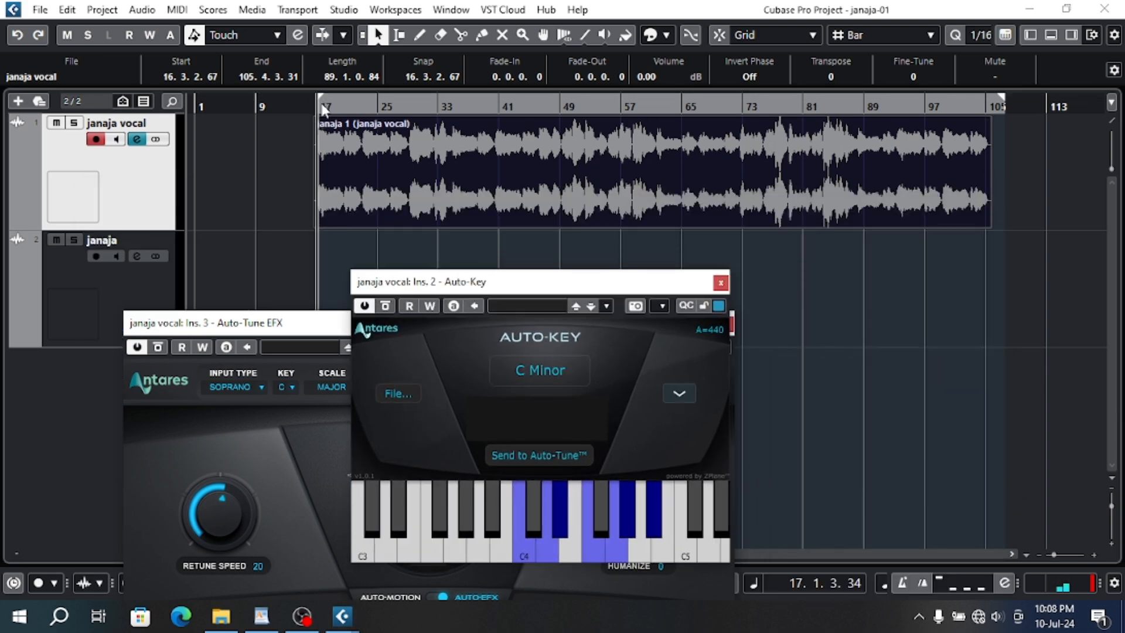
key(space)
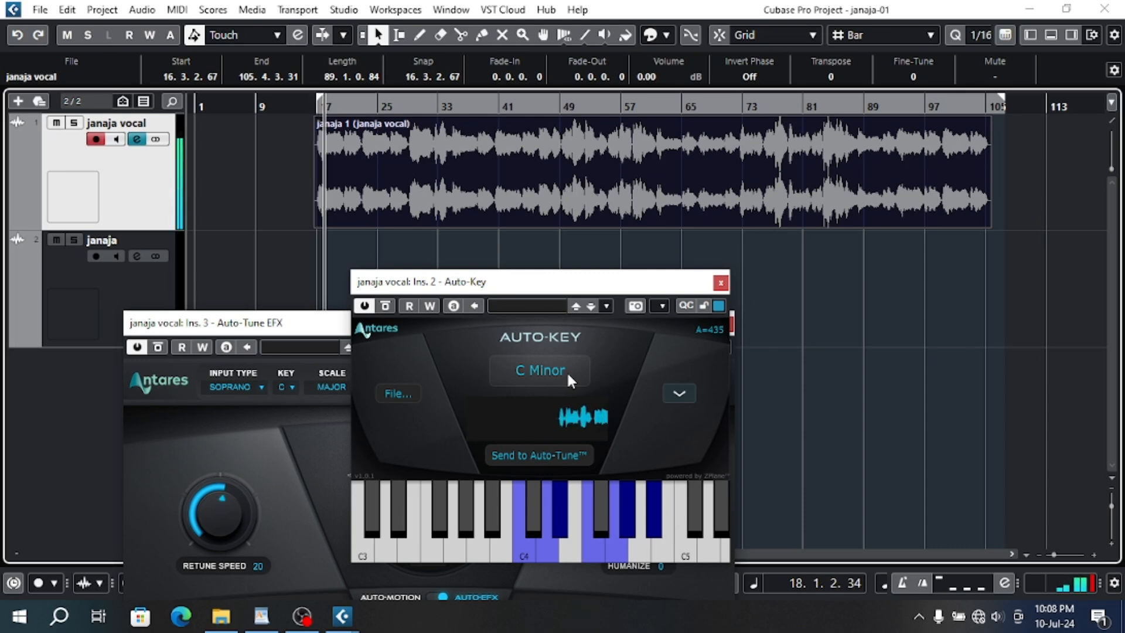
click(568, 371)
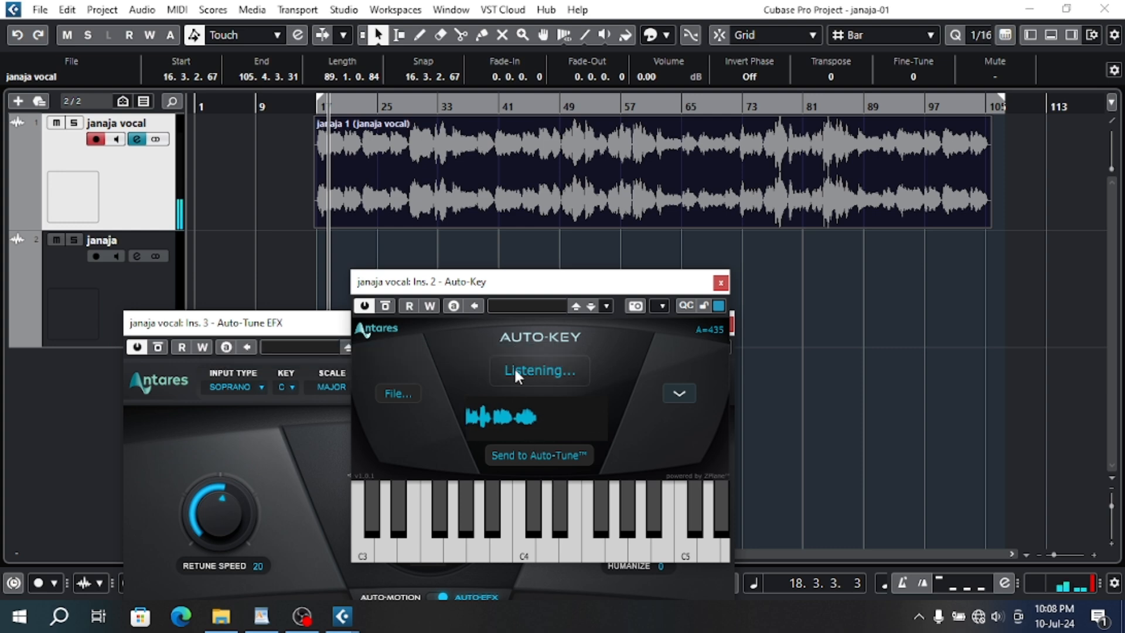
click(318, 107)
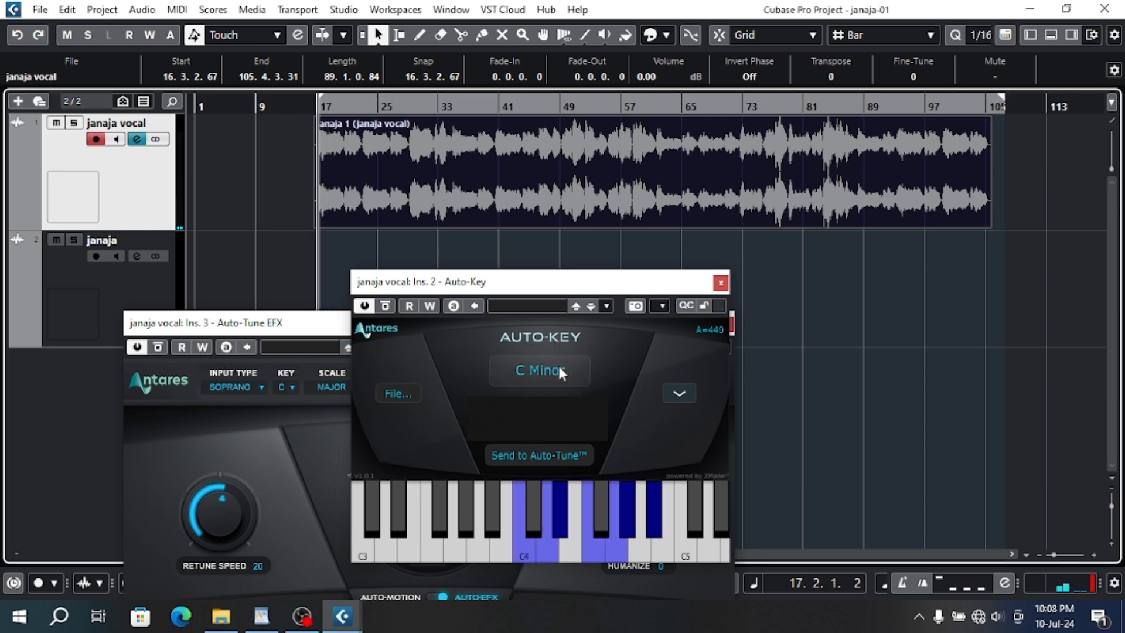
click(560, 367)
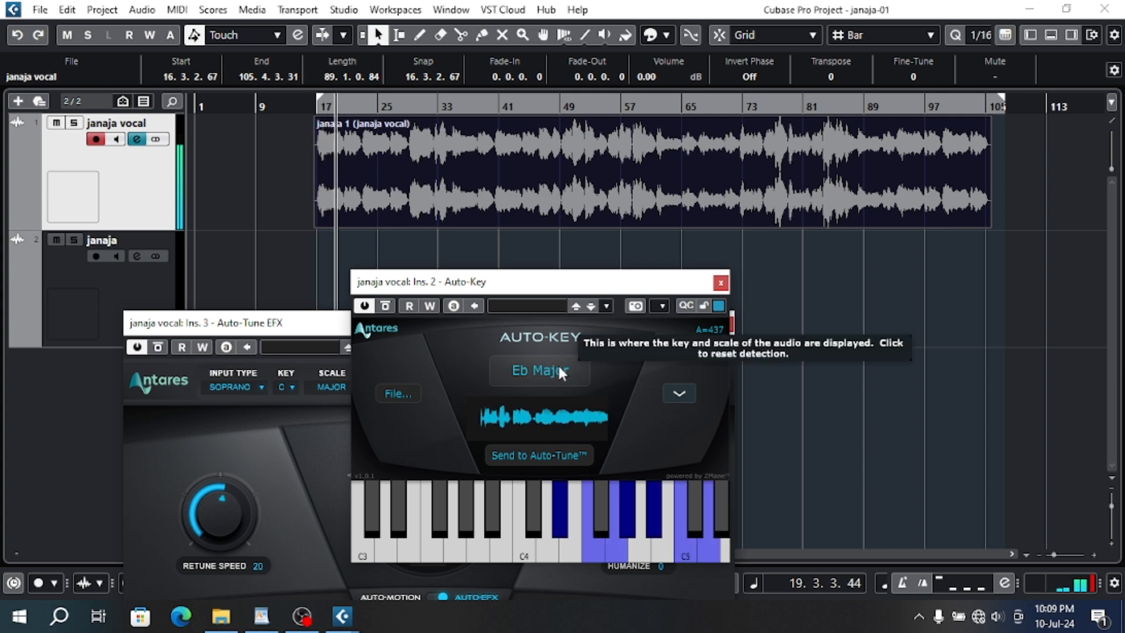
key(space)
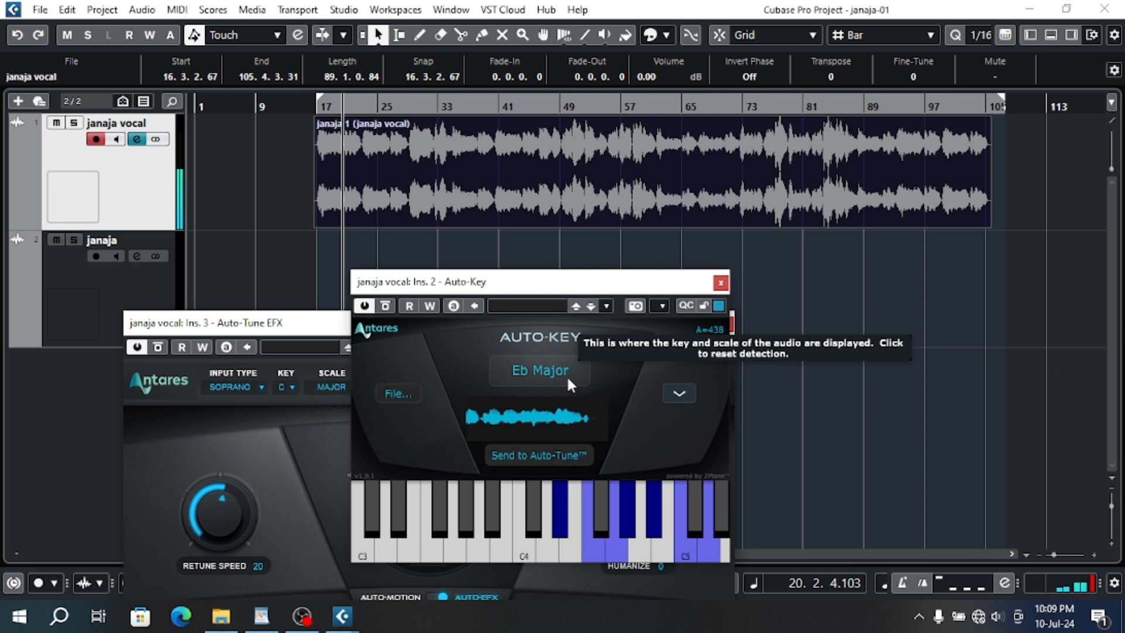
- Rearrange the plug-in windows and set Auto-Tune EFX to input type Alto/Tenor and key Eb, keeping the Major scale
drag(601, 283, 741, 168)
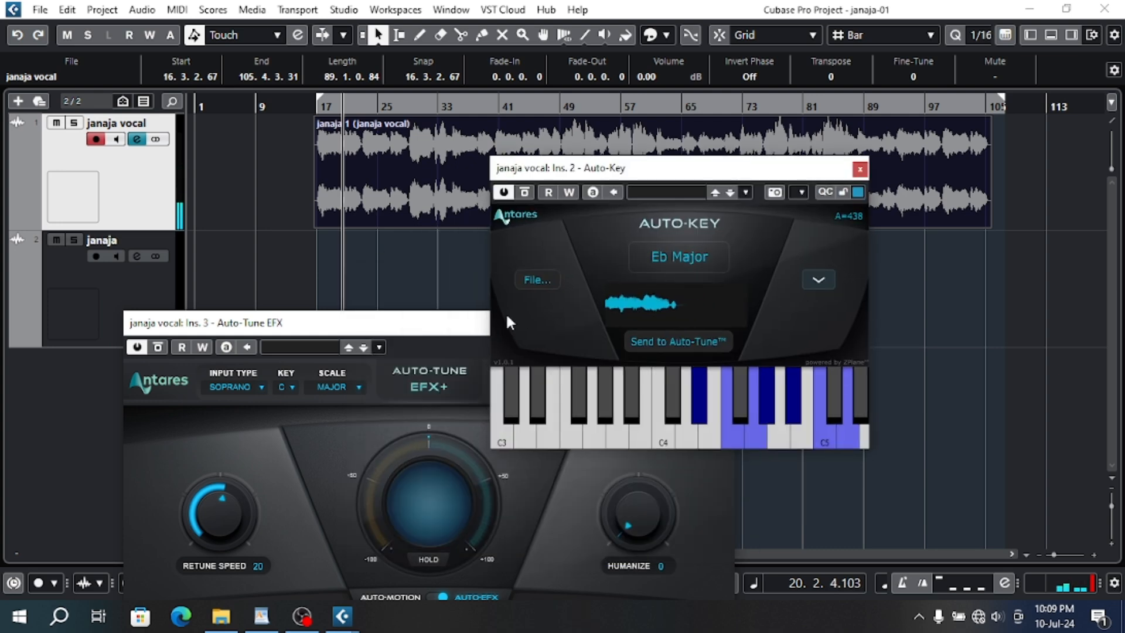
drag(471, 324, 529, 324)
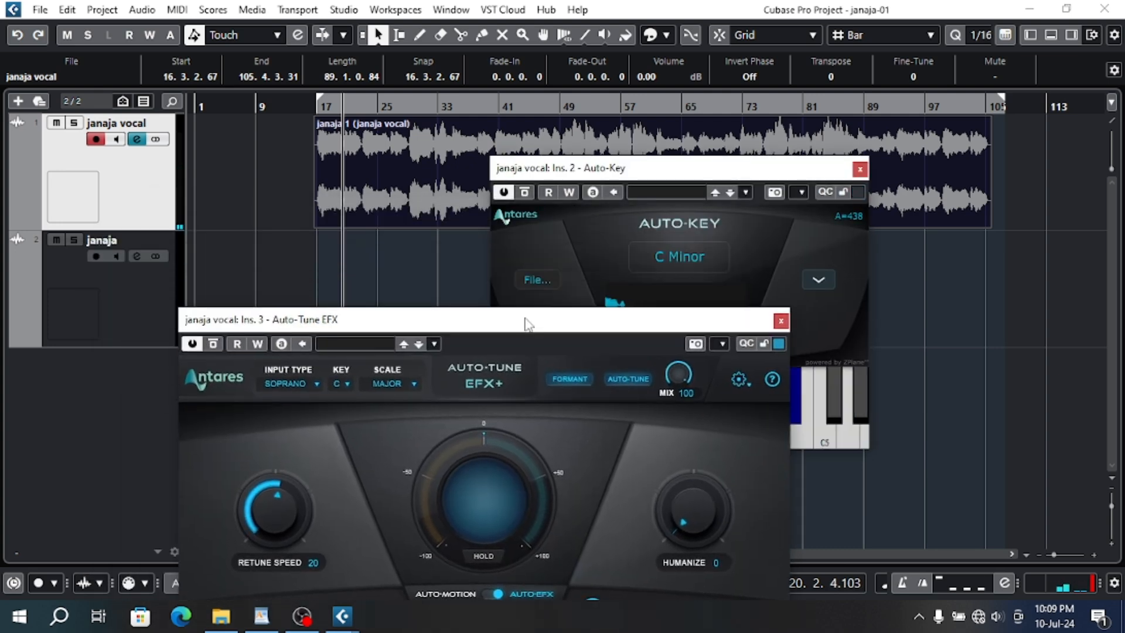
click(739, 248)
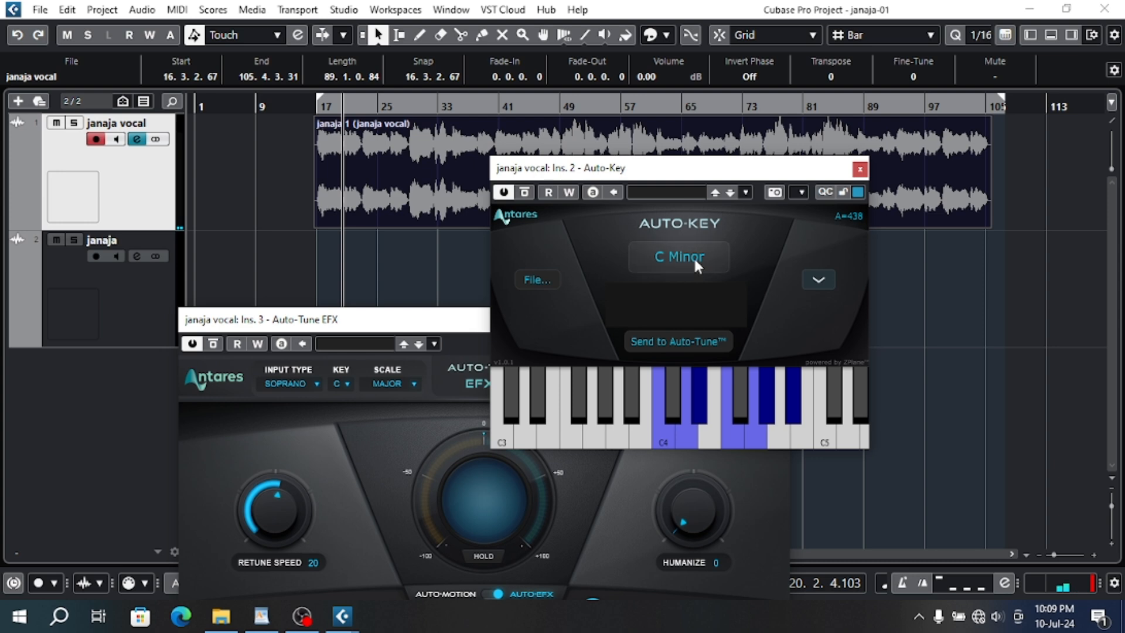
drag(328, 320, 378, 190)
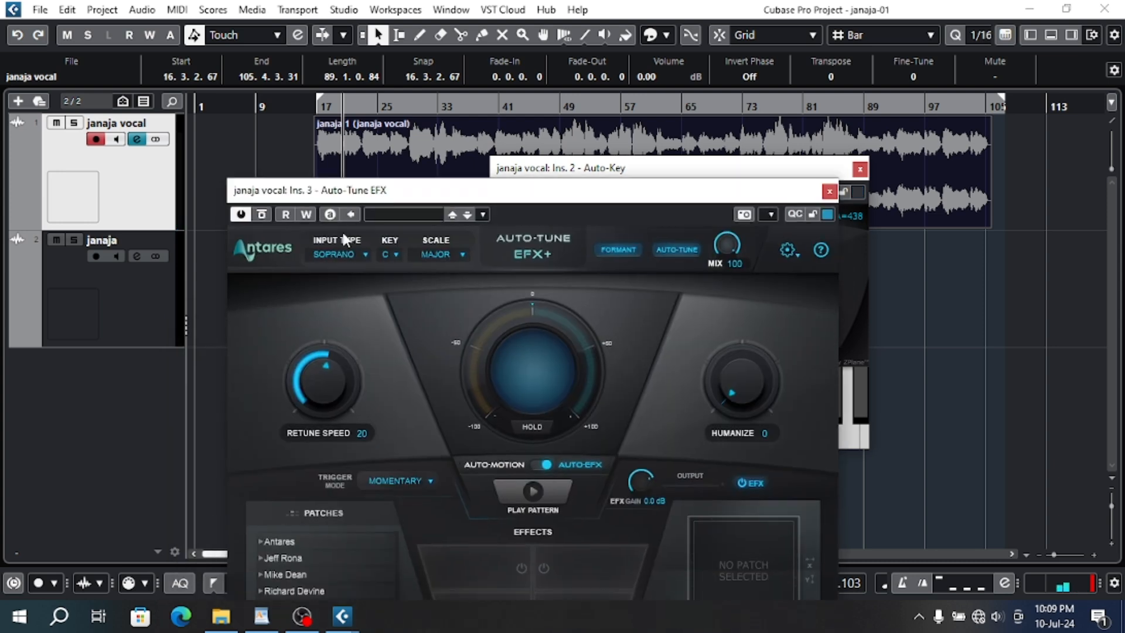
click(340, 250)
click(354, 286)
click(395, 251)
click(397, 321)
click(434, 253)
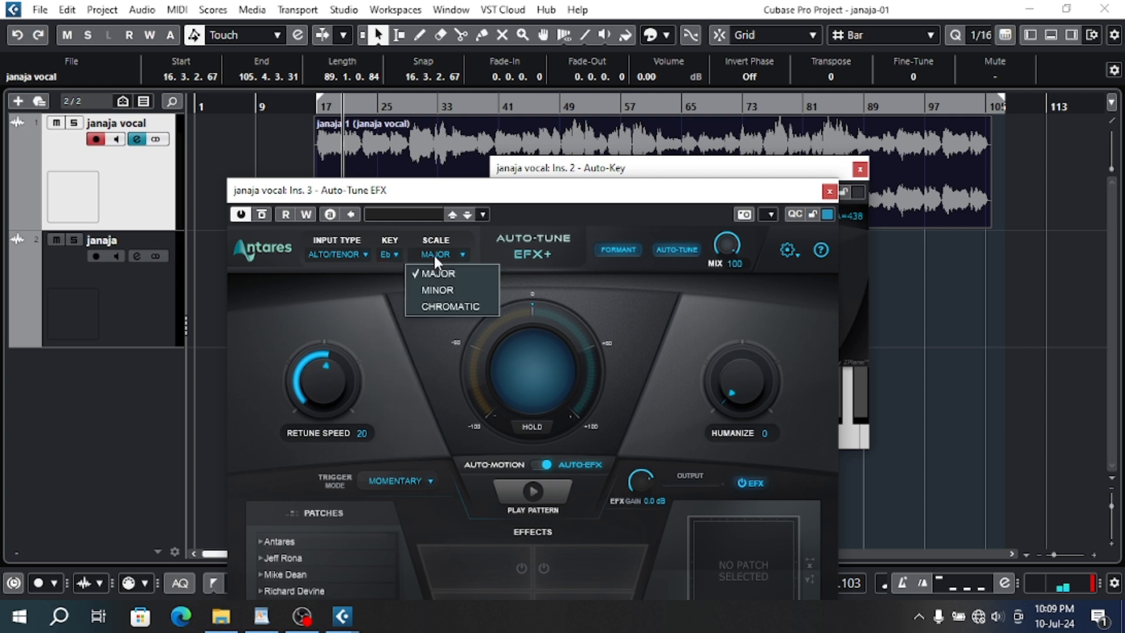
click(434, 252)
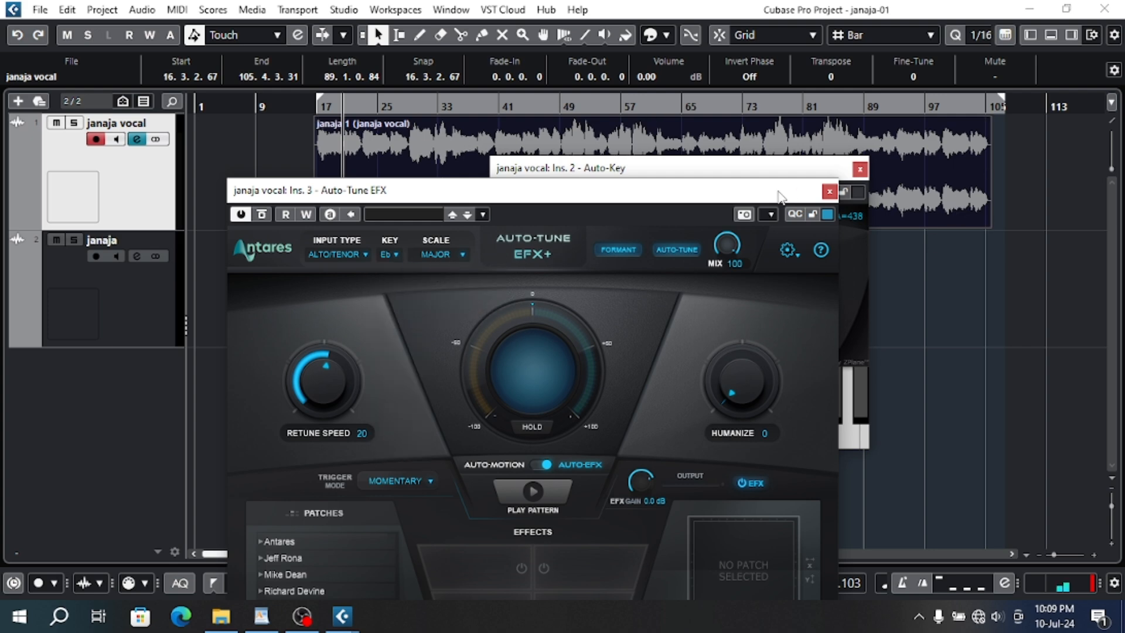
- Place the Auto-Tune EFX and Auto-Key windows side by side and send Auto-Key's C Minor key to Auto-Tune
drag(768, 198, 606, 235)
click(748, 247)
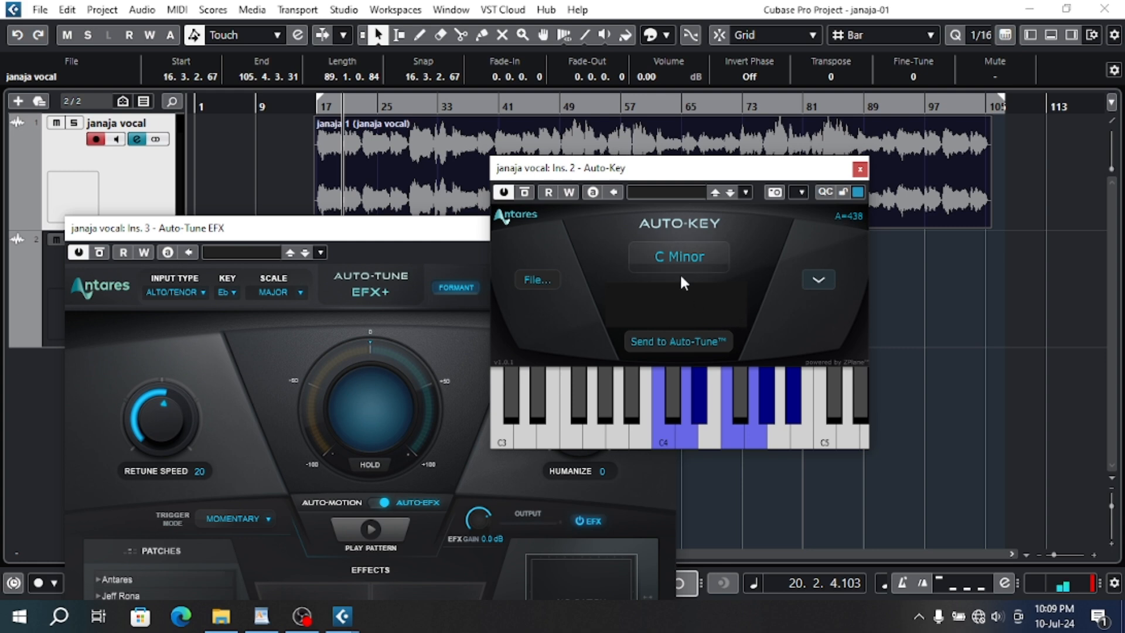
click(321, 106)
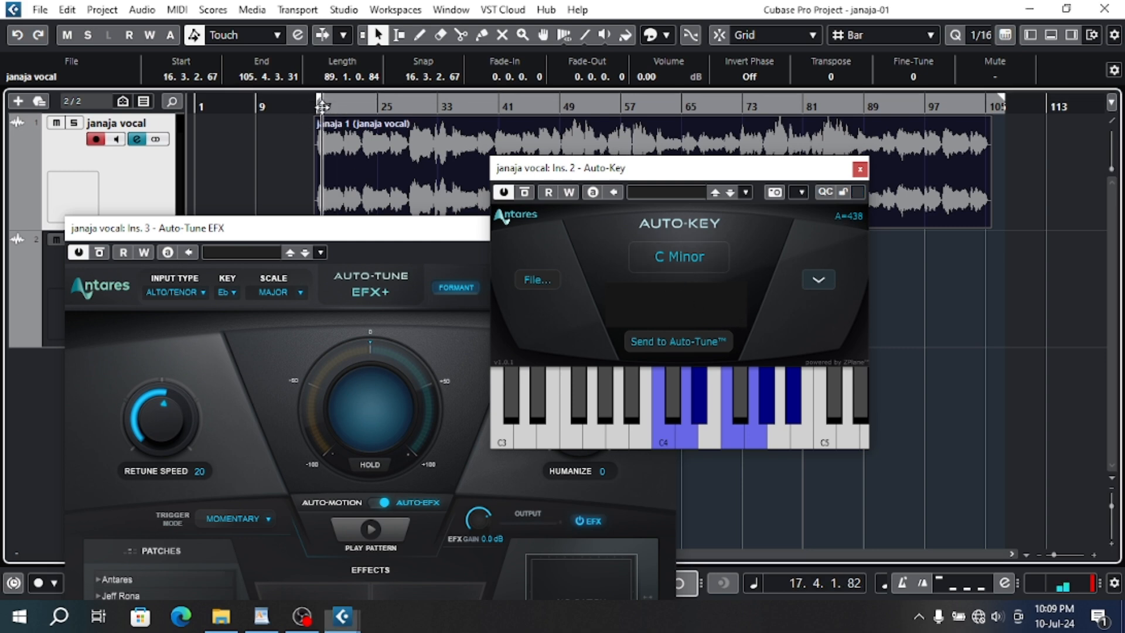
click(683, 341)
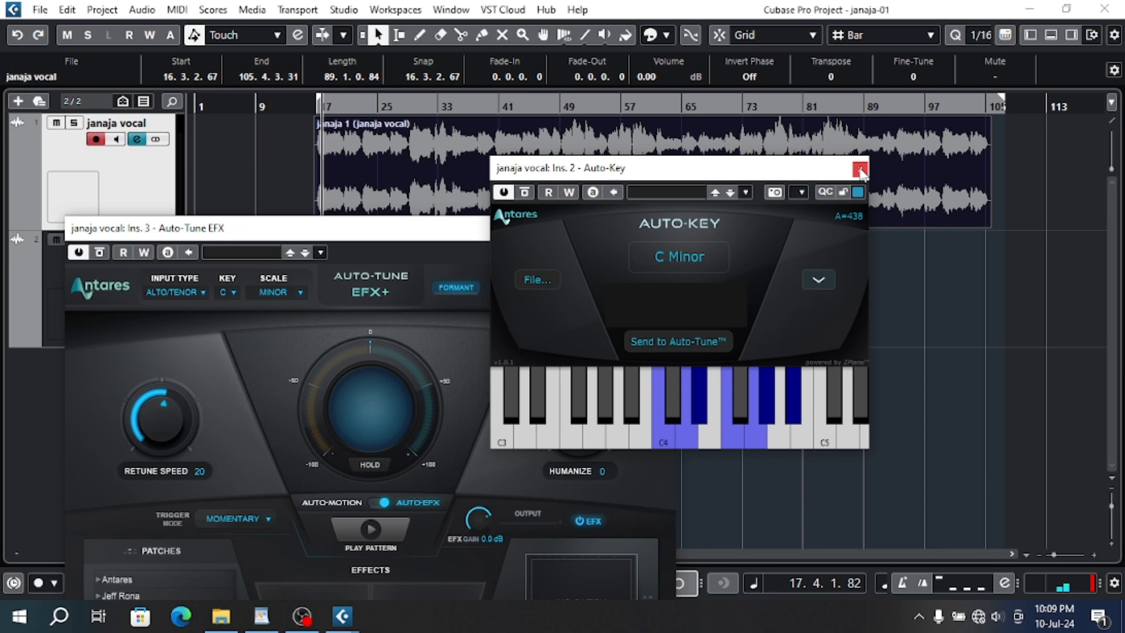
- Play the vocal from about bar 17 through Auto-Tune EFX and close the Auto-Key window
double_click(321, 102)
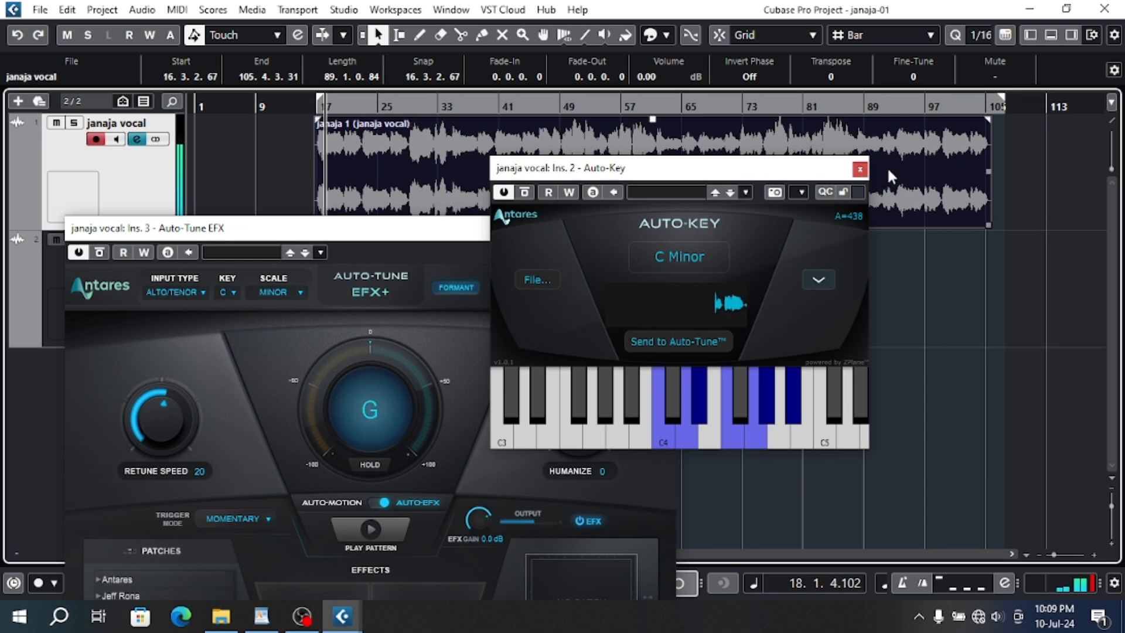
click(860, 170)
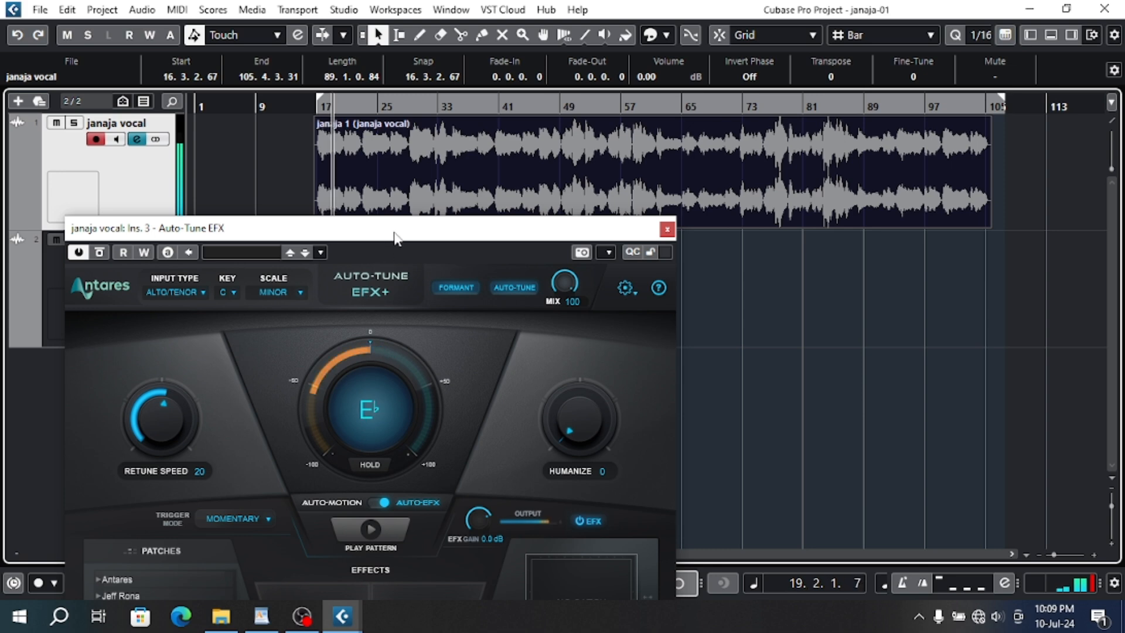
drag(394, 237, 561, 190)
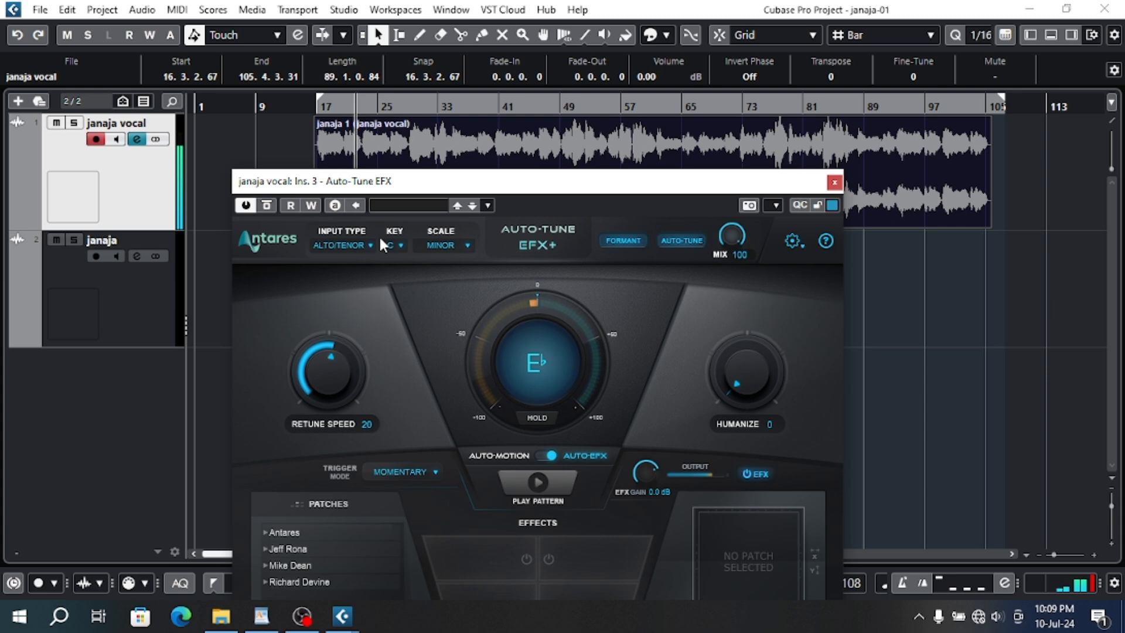
- Set the Auto-Tune EFX retune speed to 0 and reposition its window below the timeline
drag(551, 187, 573, 75)
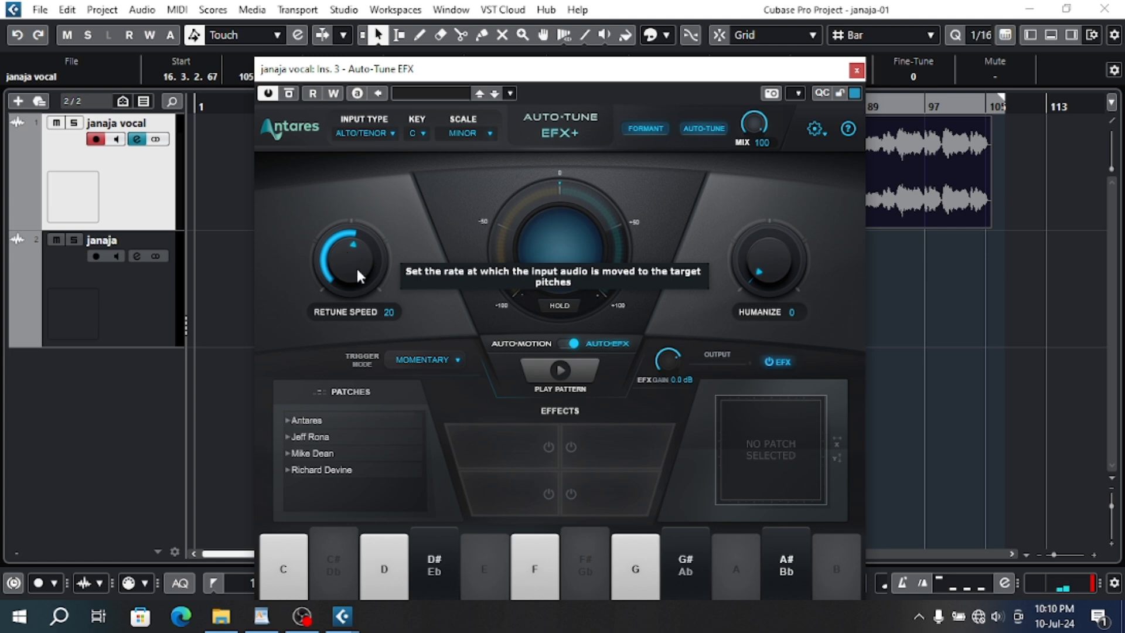
scroll(350, 260, down, 3)
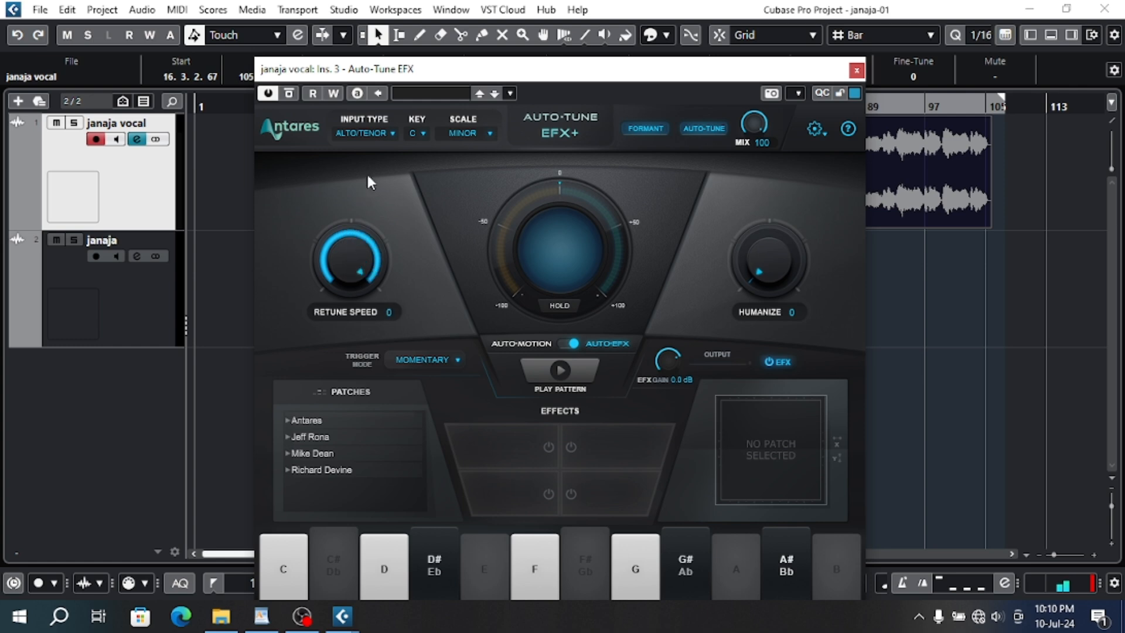
drag(441, 68, 402, 184)
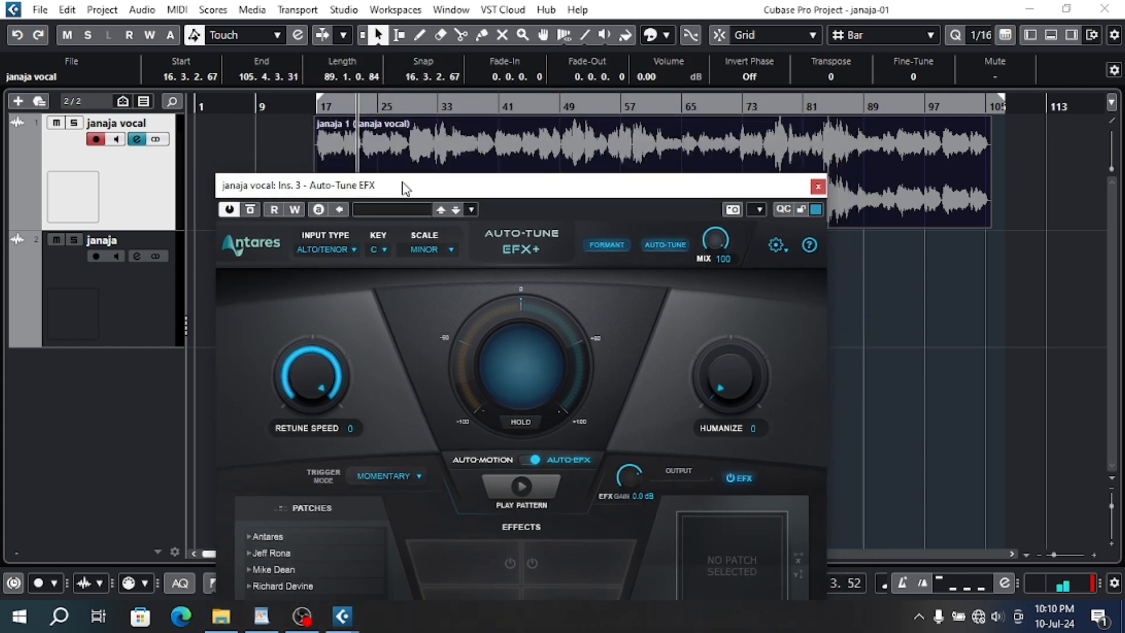
- Return the playhead to bar 17 and set the Auto-Tune EFX retune speed to 13 and humanize to 46
click(319, 104)
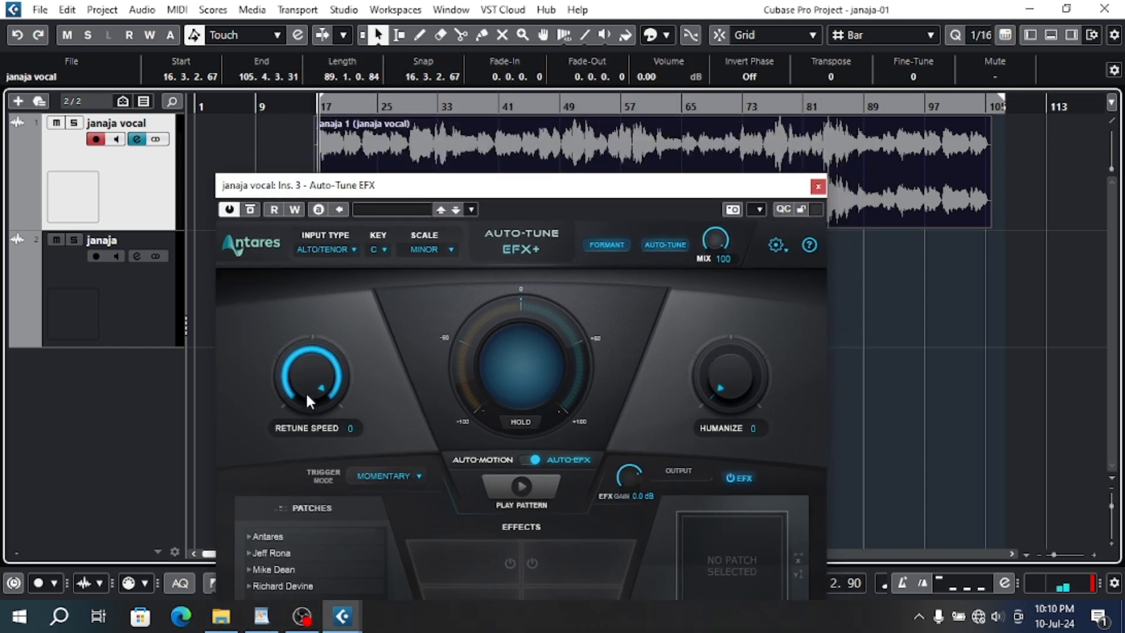
drag(314, 376, 297, 441)
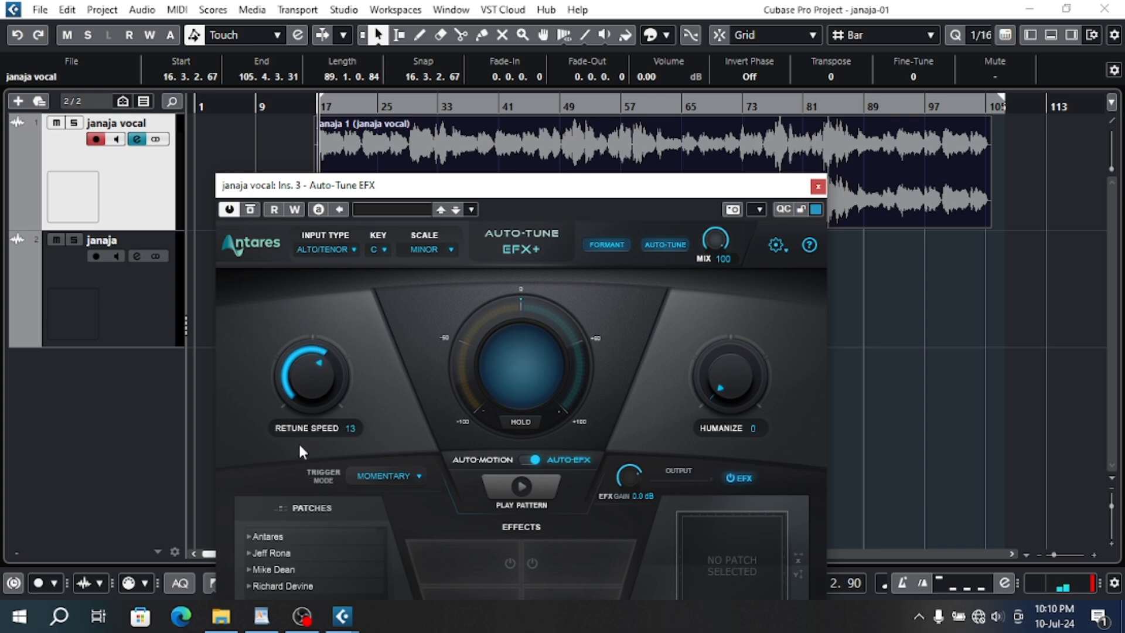
drag(726, 319, 725, 284)
- Switch to the WordPad course outline, highlight the "4 - Auto tune" topic, and return to the Cubase vocal channel settings
click(261, 616)
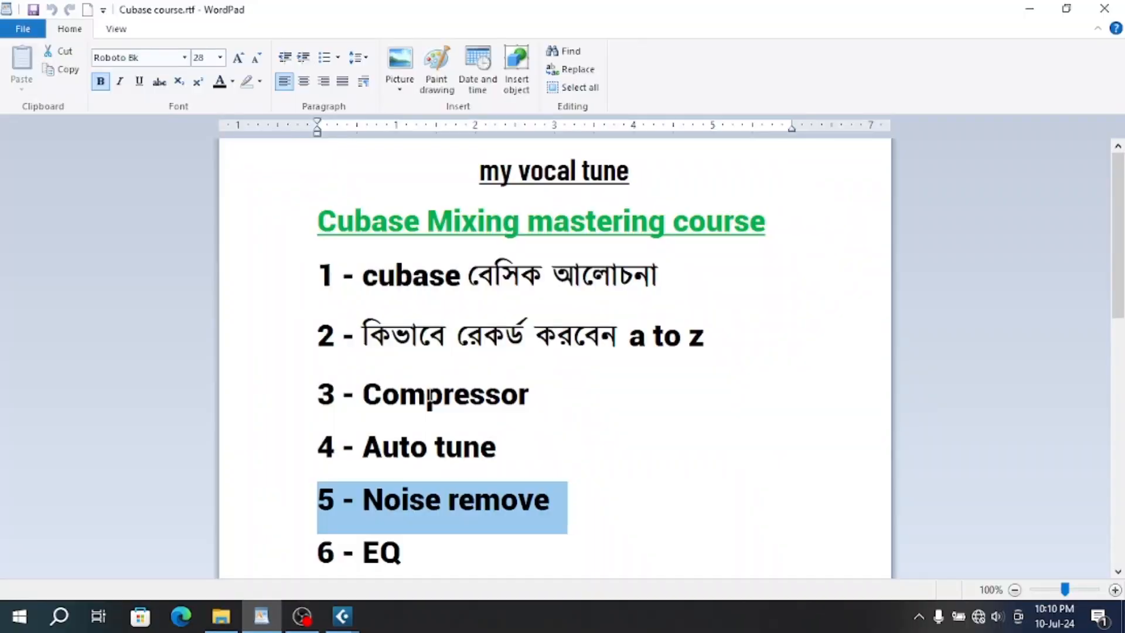
click(307, 447)
scroll(412, 427, down, 3)
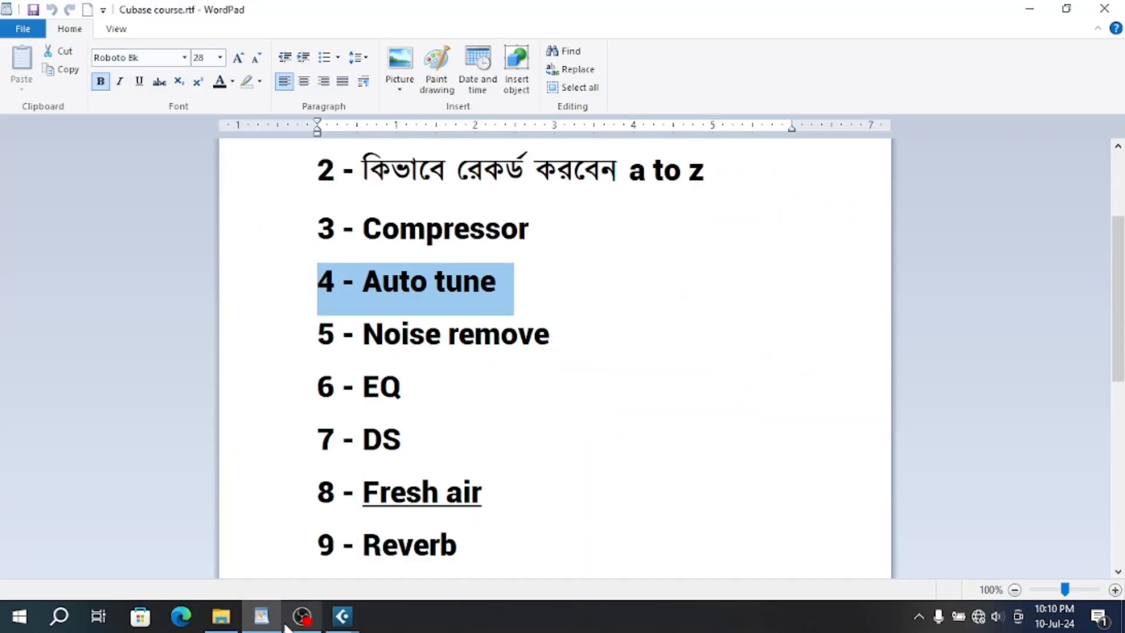
mouse_move(342, 616)
click(384, 567)
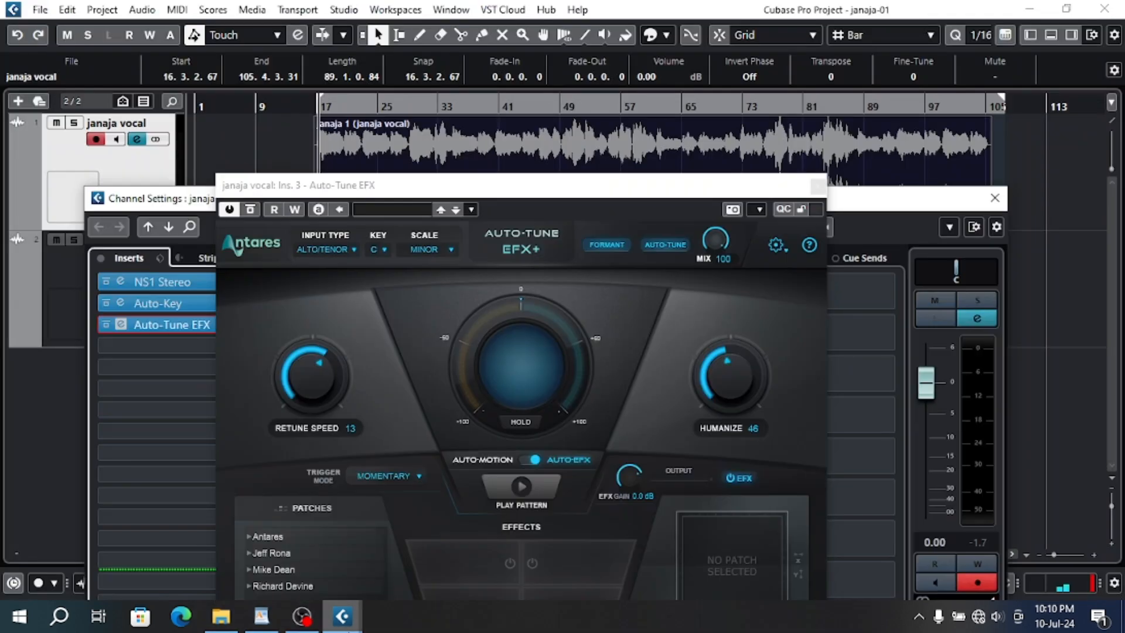
- Raise the Auto-Tune EFX humanize amount to 86, close the plug-in and play the vocal from bar 17
drag(463, 186, 465, 95)
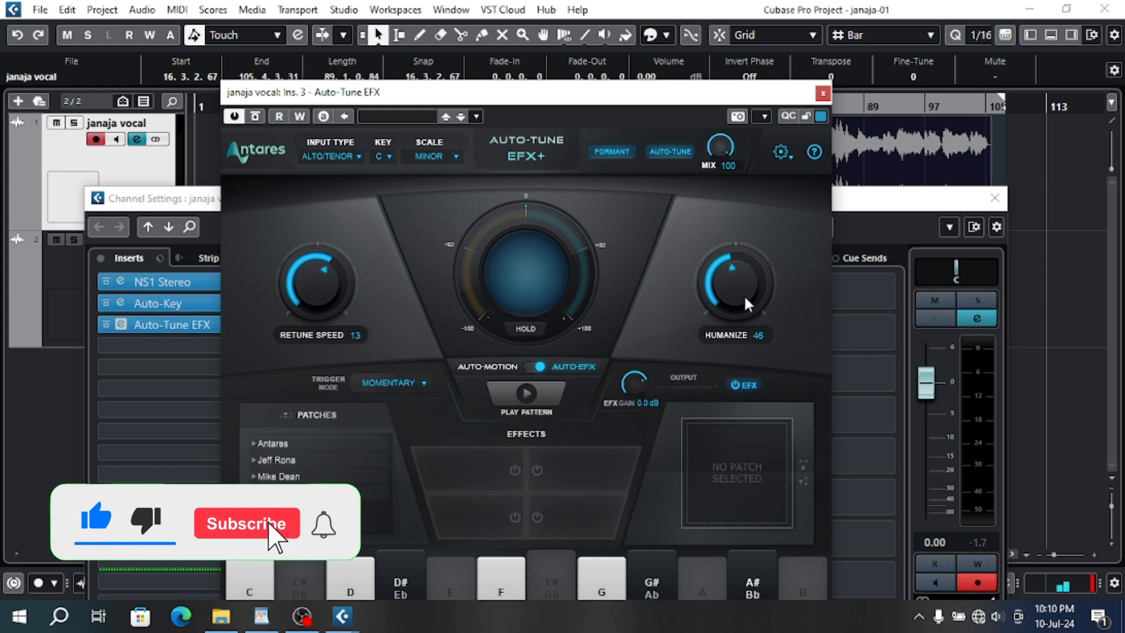
drag(747, 304, 731, 205)
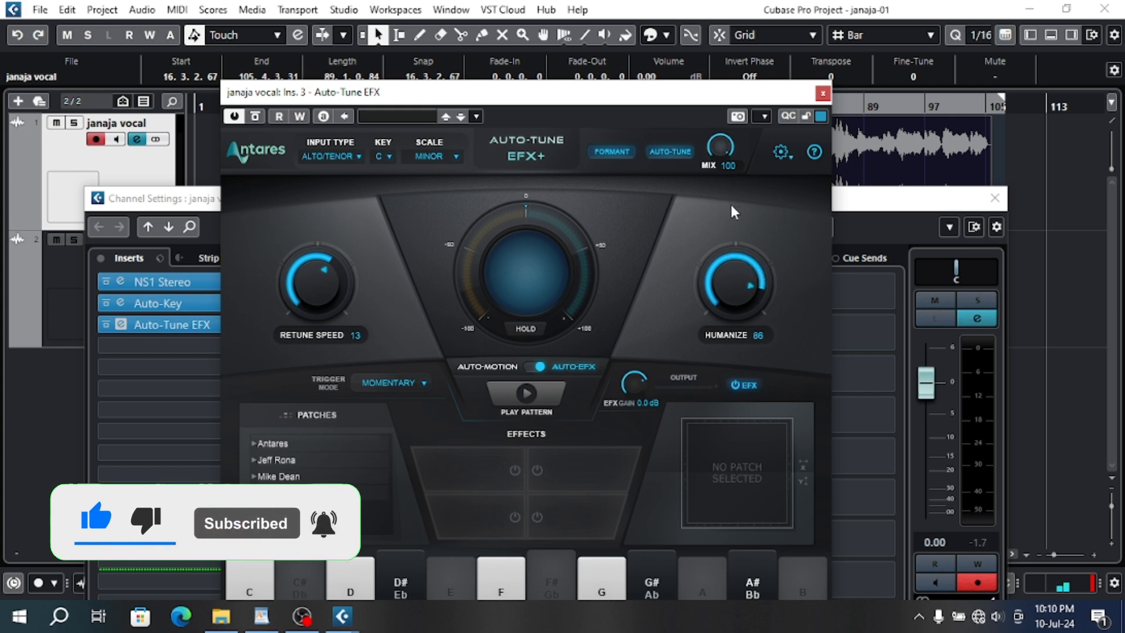
click(823, 94)
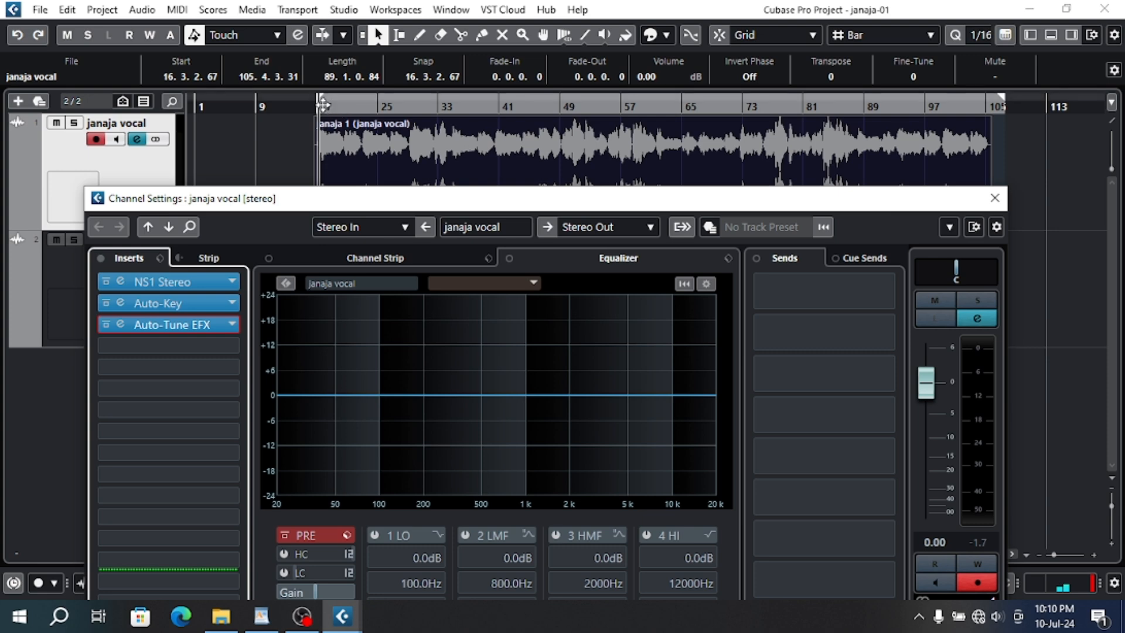
key(space)
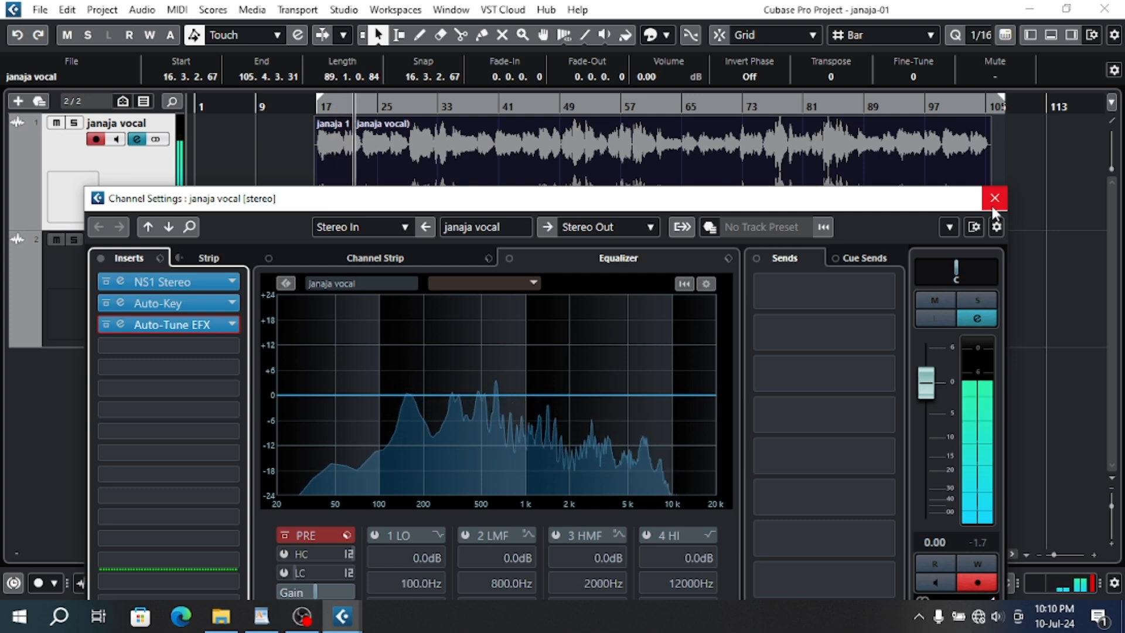
- Remove Auto-Key from the vocal channel's inserts and move Auto-Tune EFX up into the second slot
drag(487, 199, 489, 49)
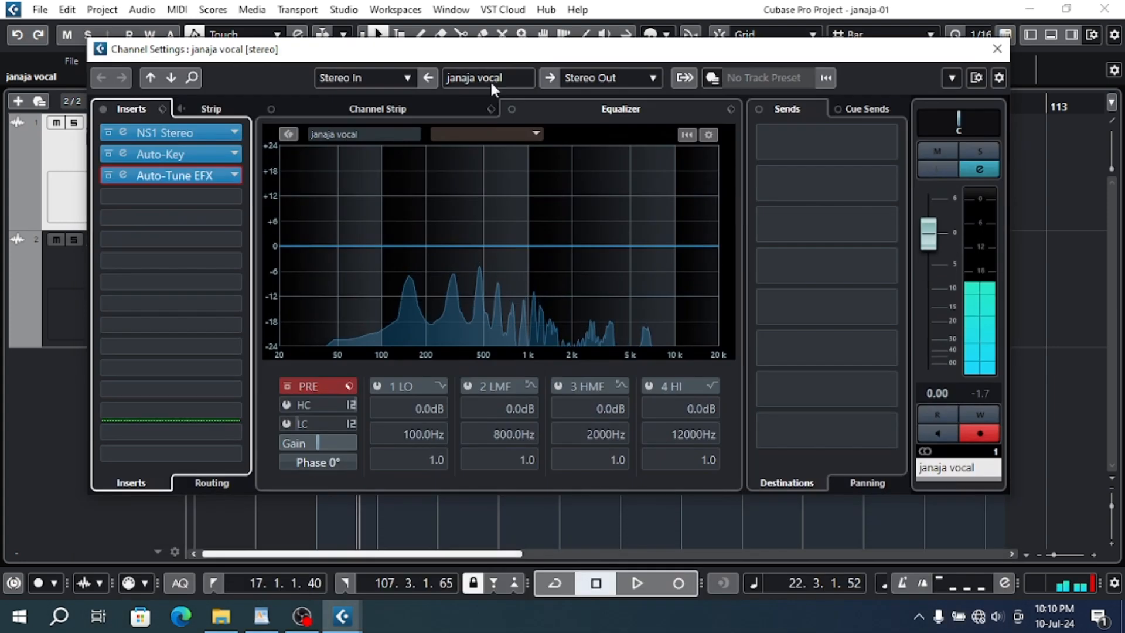
right_click(173, 156)
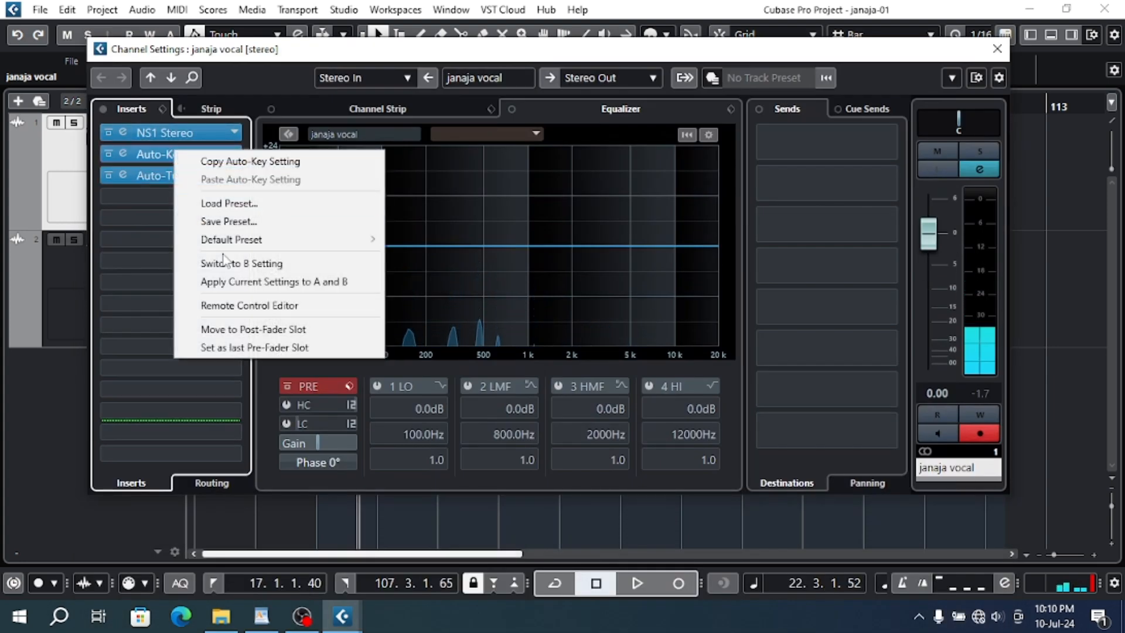
click(173, 160)
click(233, 153)
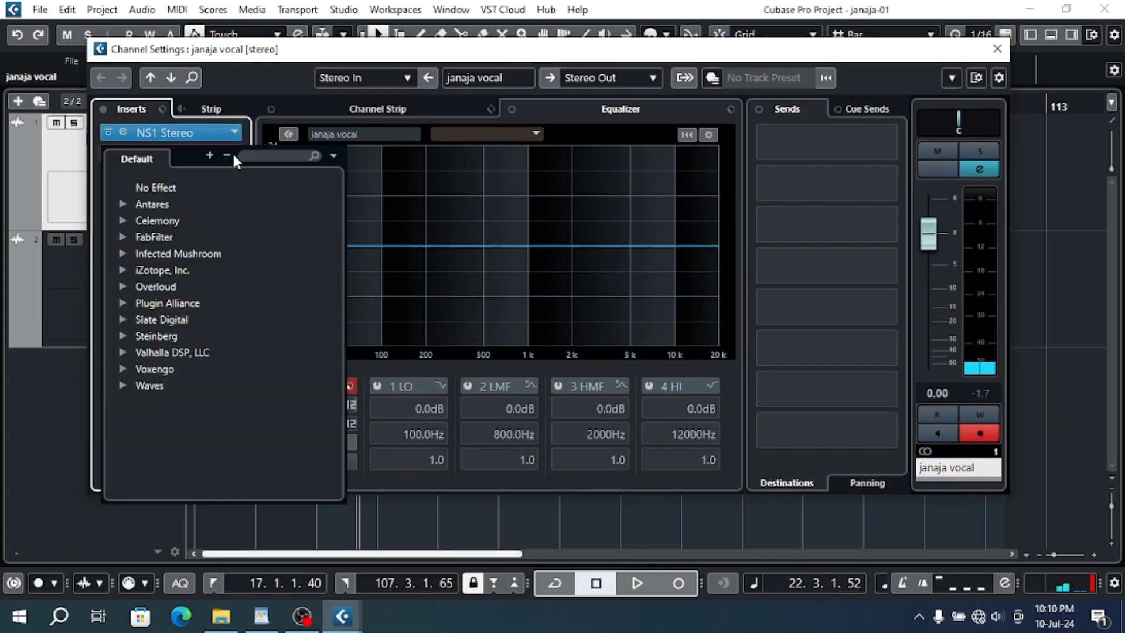
click(195, 190)
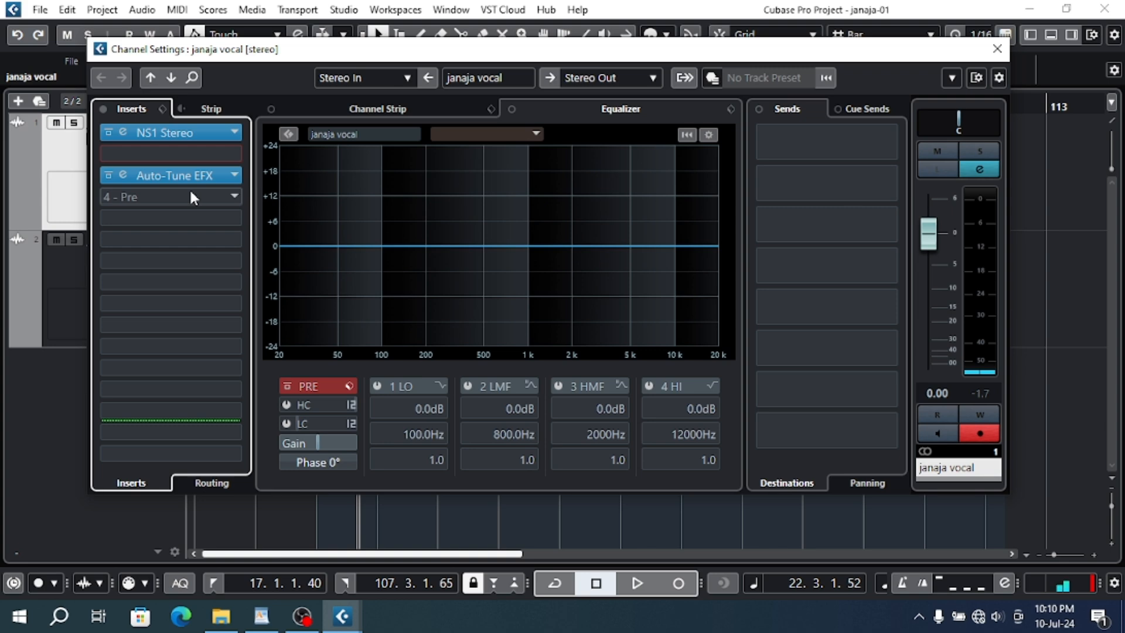
drag(195, 177, 185, 156)
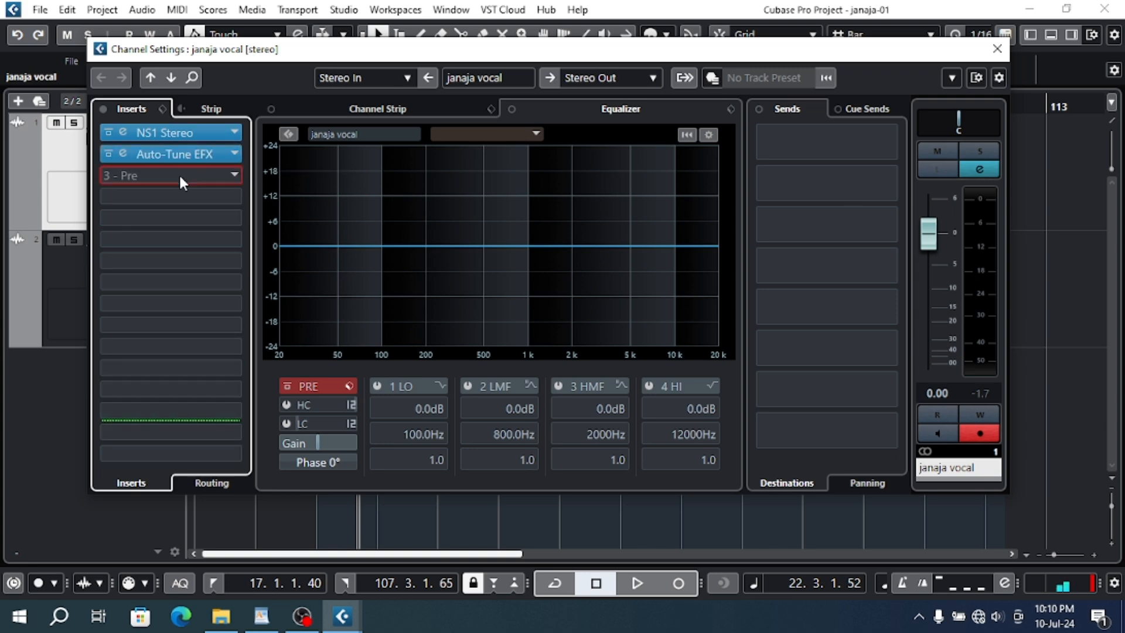
click(181, 174)
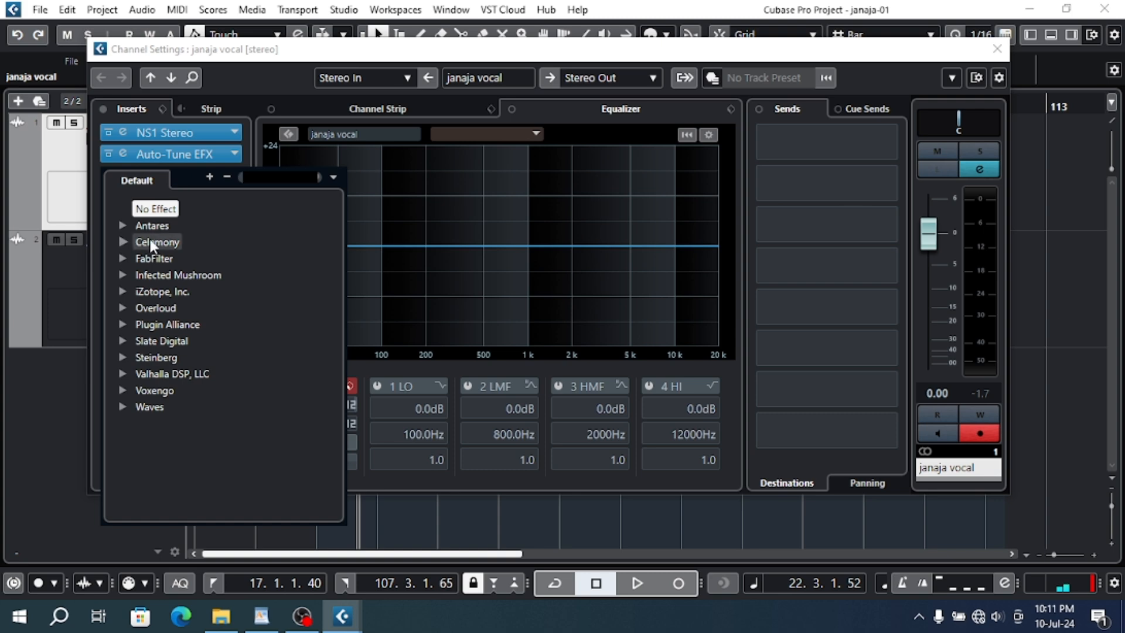
click(125, 257)
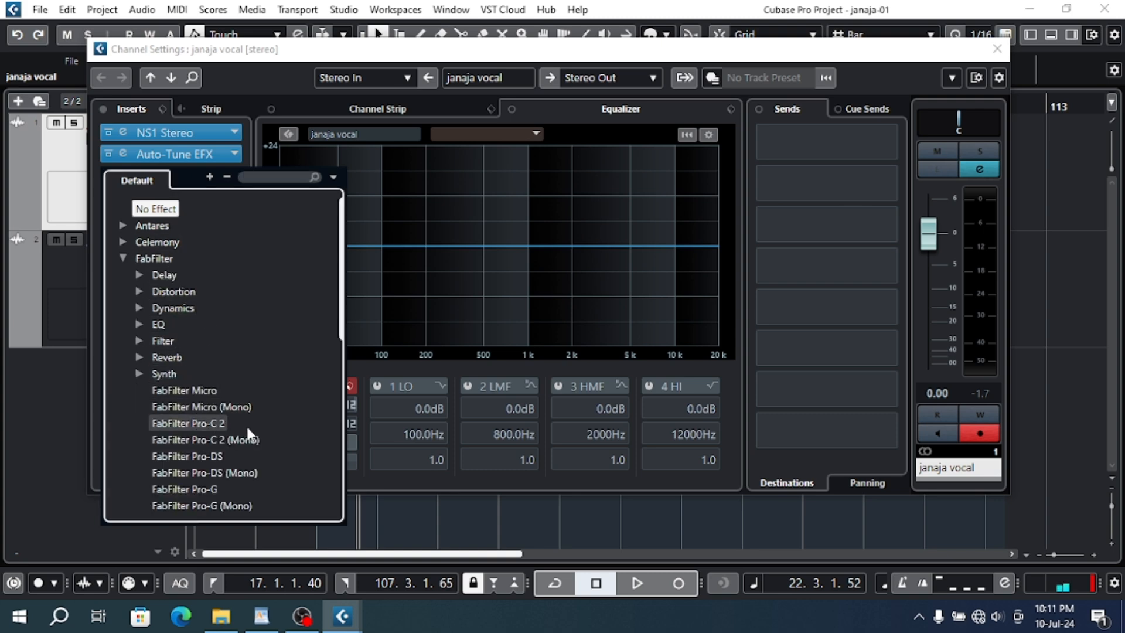
click(222, 423)
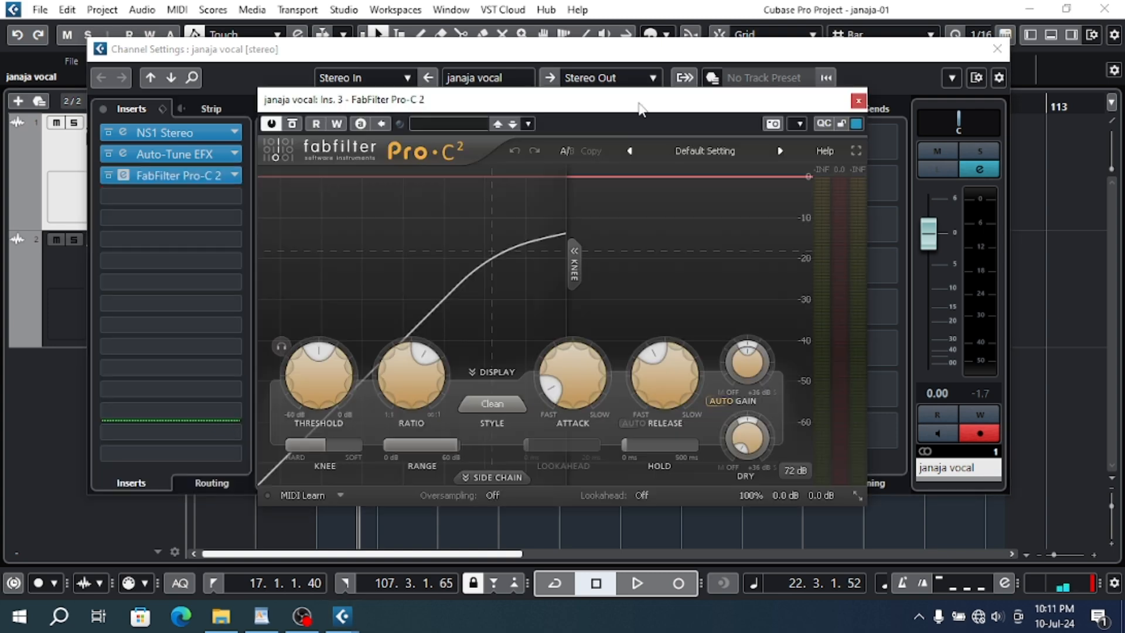
click(858, 101)
click(235, 175)
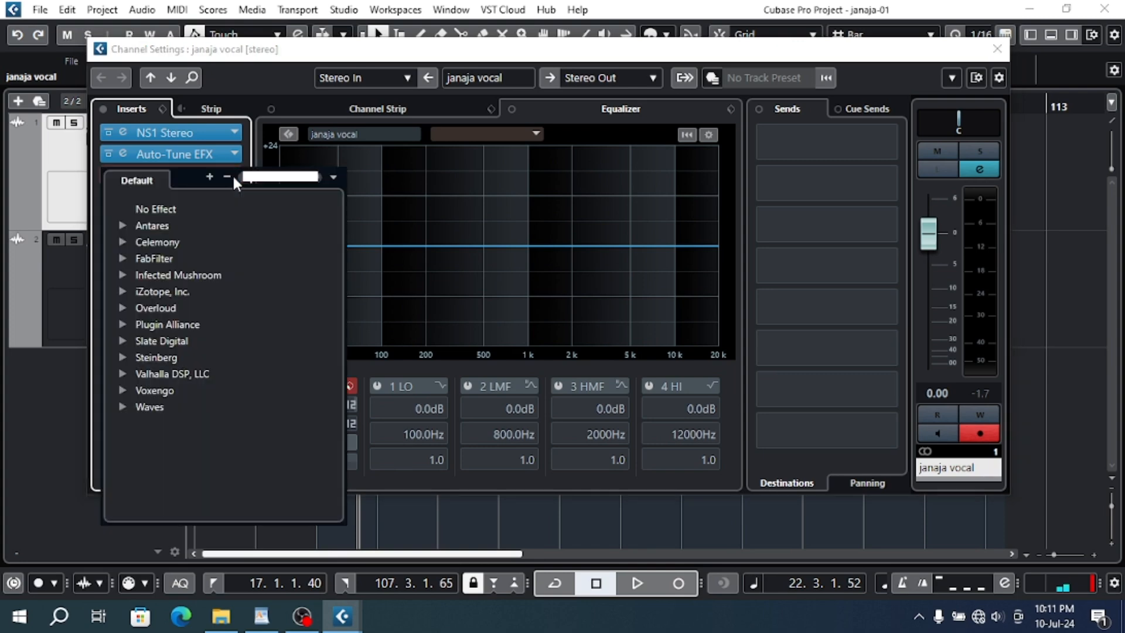
click(180, 206)
- Search the effects for "cla", load CLA-76 Stereo into the third insert slot and uncover the timeline
click(171, 176)
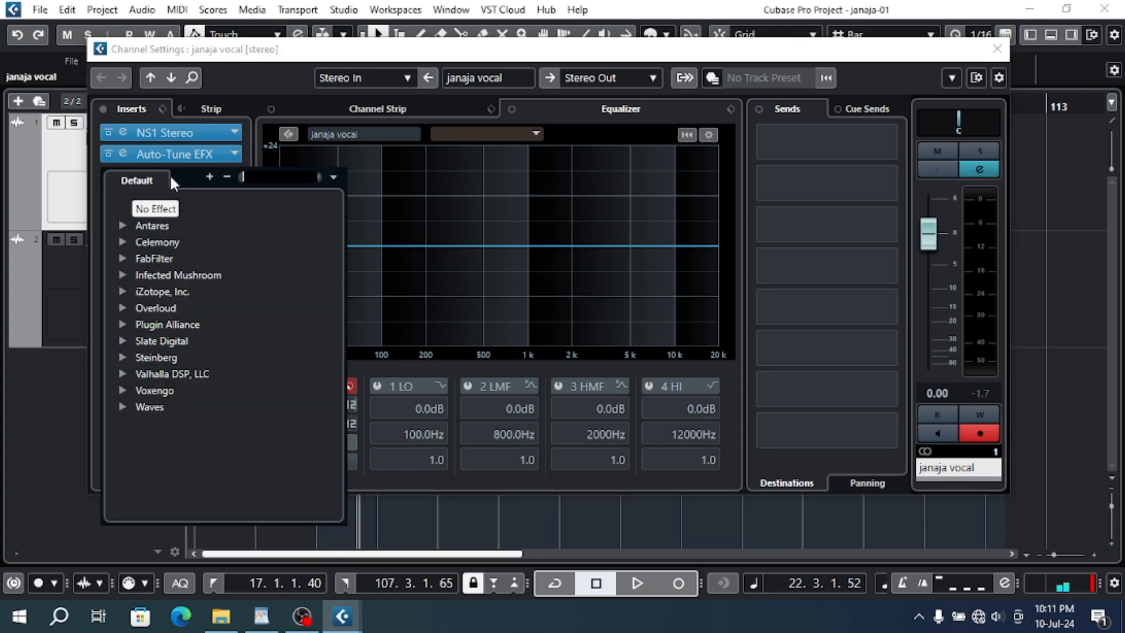
text(cla)
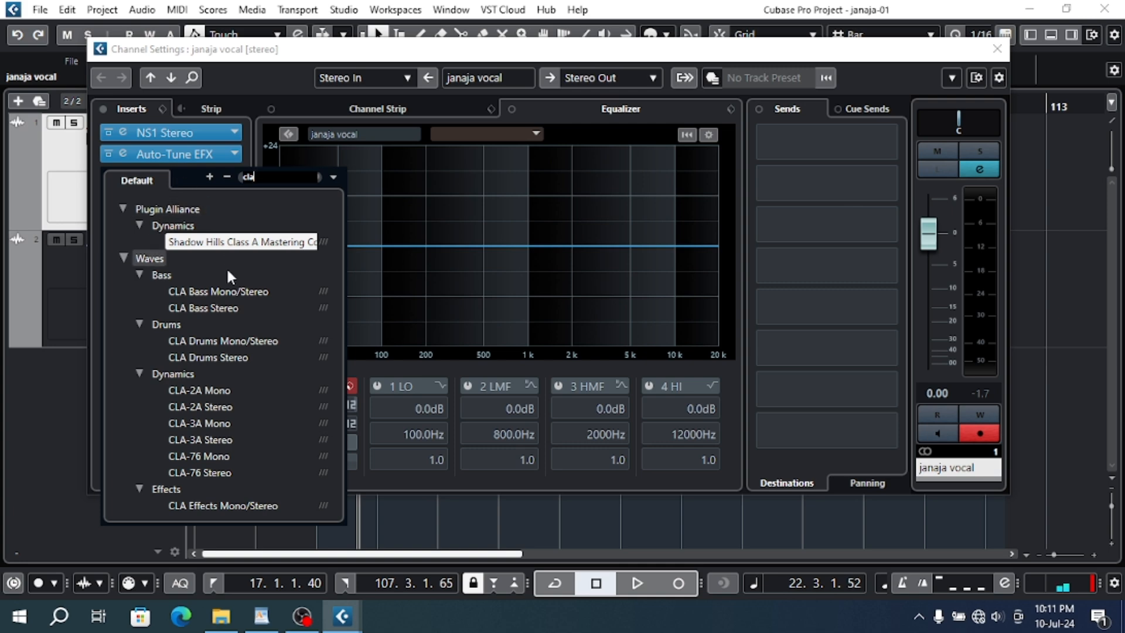
click(220, 474)
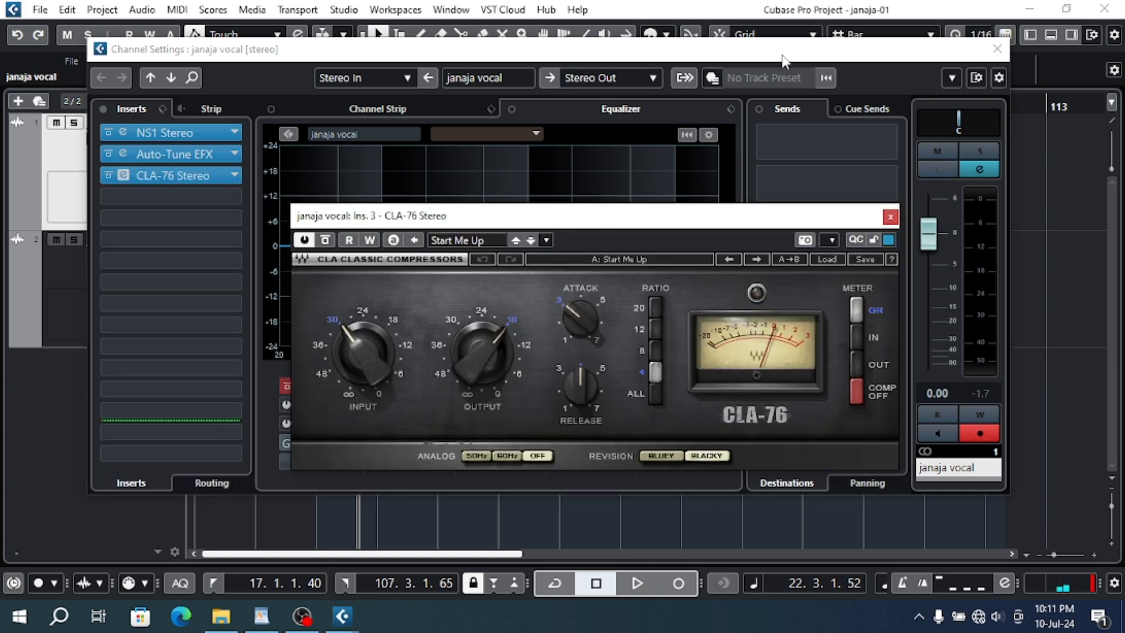
drag(785, 54, 784, 192)
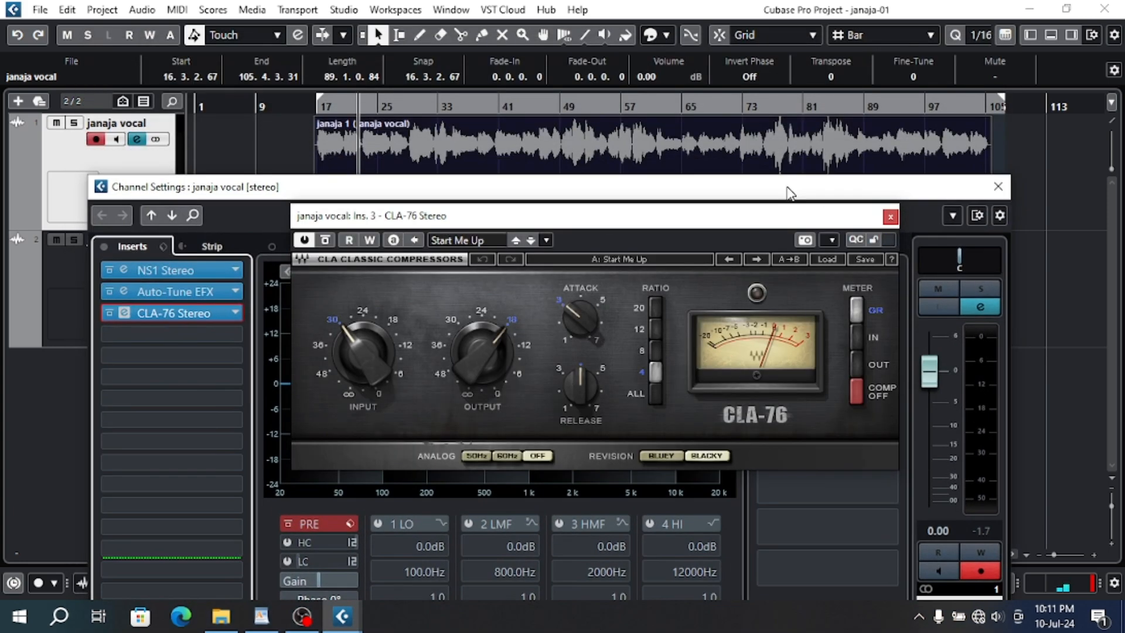
- Play the vocal from bar 17 and set the CLA-76 input to -42.0, attack to about 4 and release to 7
click(318, 103)
click(317, 107)
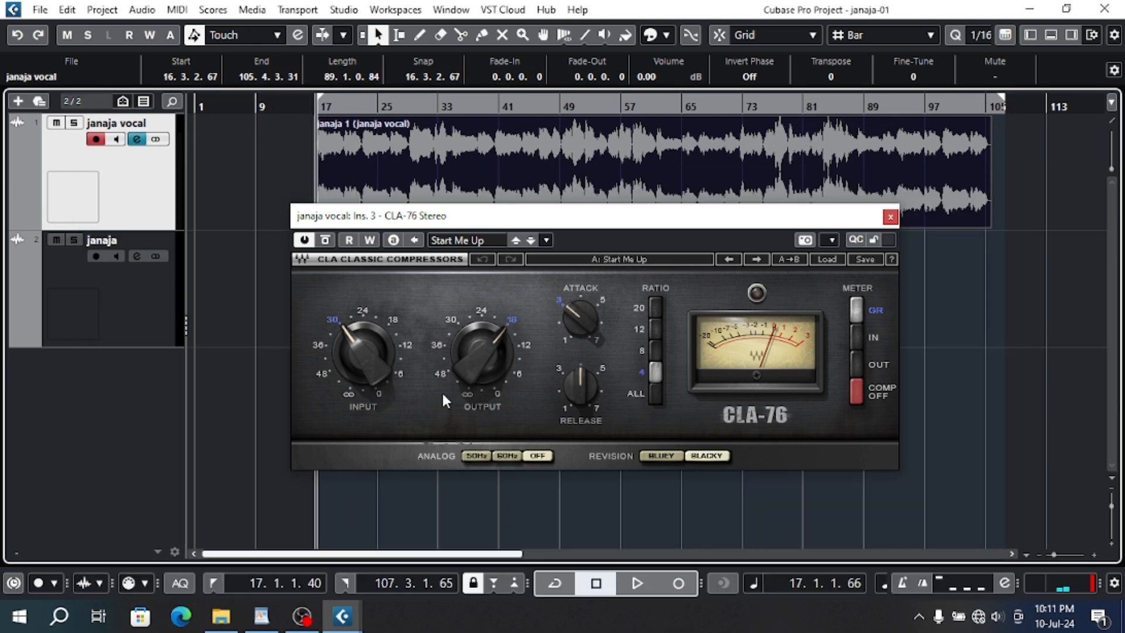
key(space)
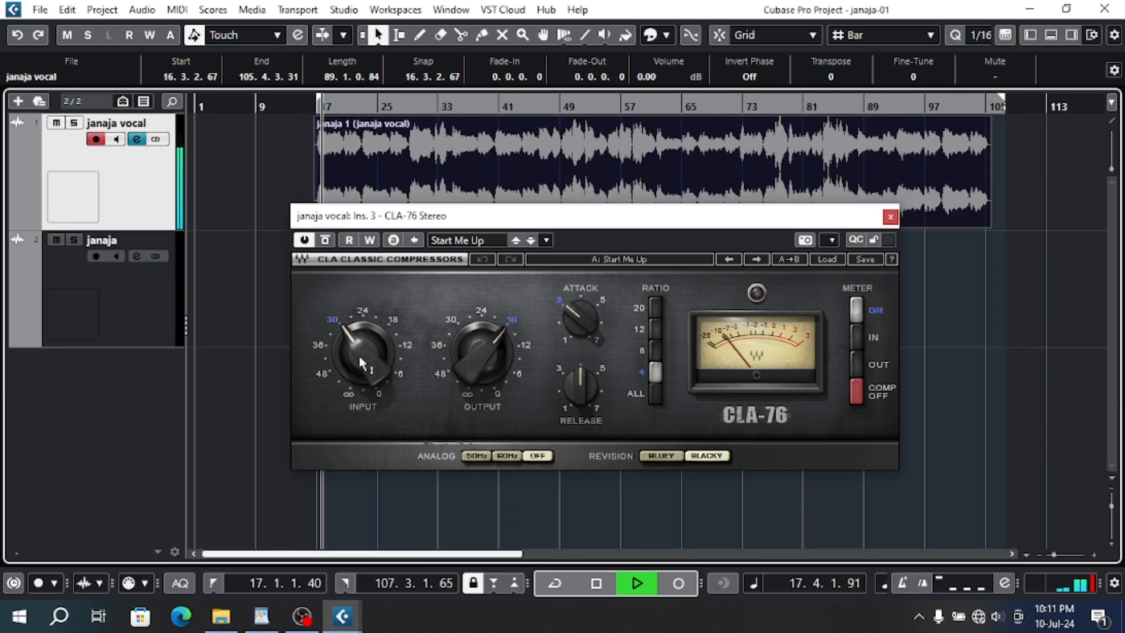
drag(359, 355, 358, 381)
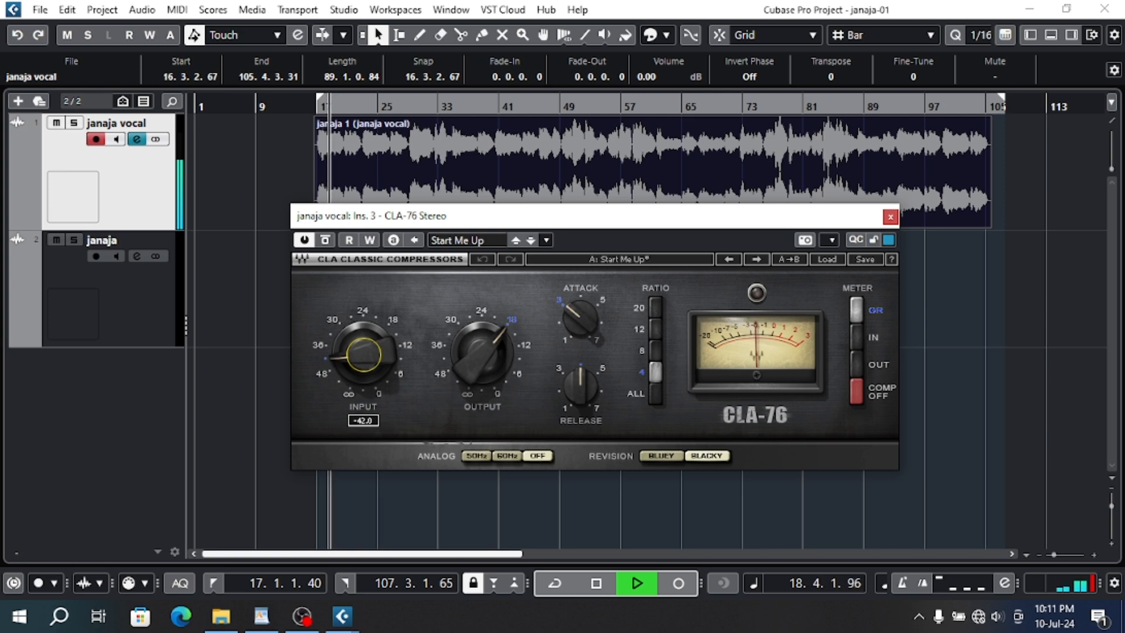
drag(580, 319, 580, 307)
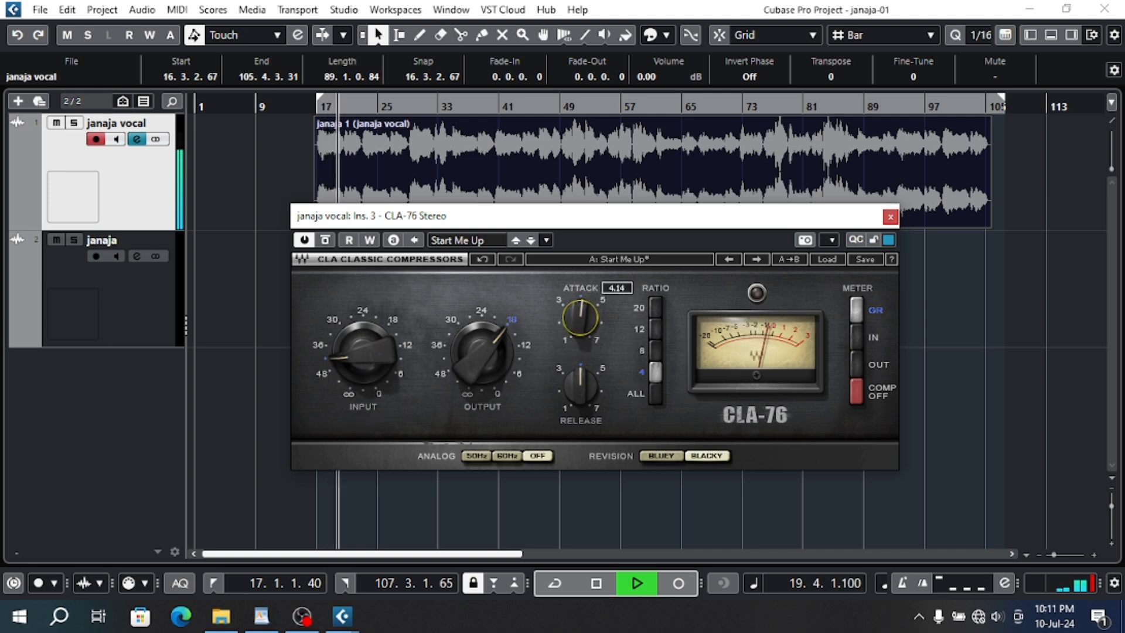
drag(580, 387, 615, 413)
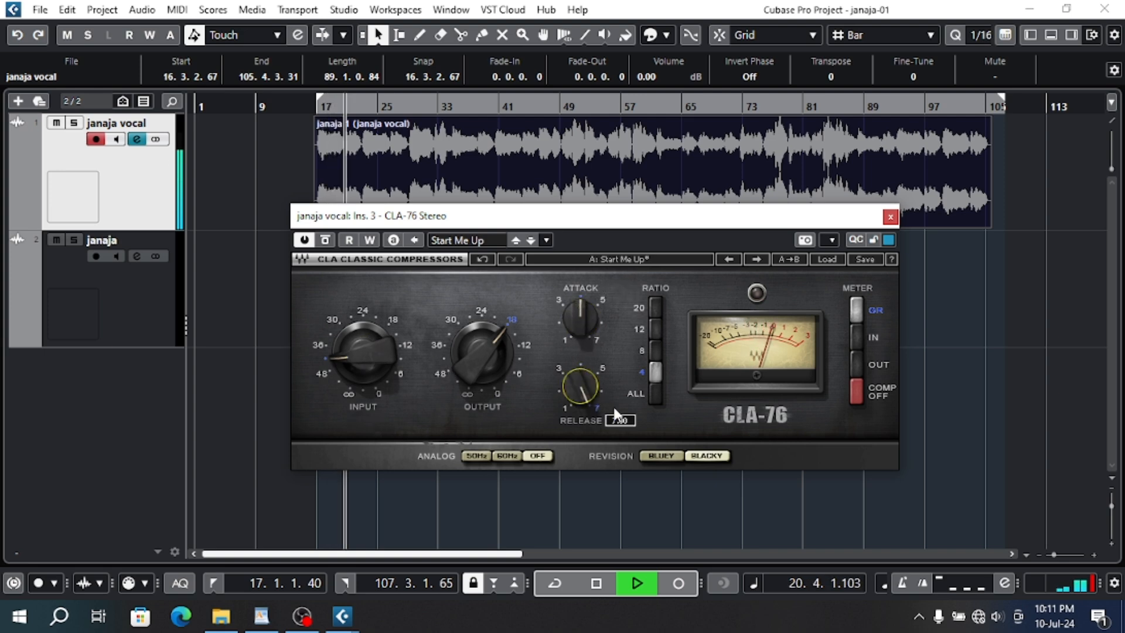
- Set the CLA-76 ratio to ALL, try the Bluey revision but keep Blacky, and raise the output to -14.1
click(653, 393)
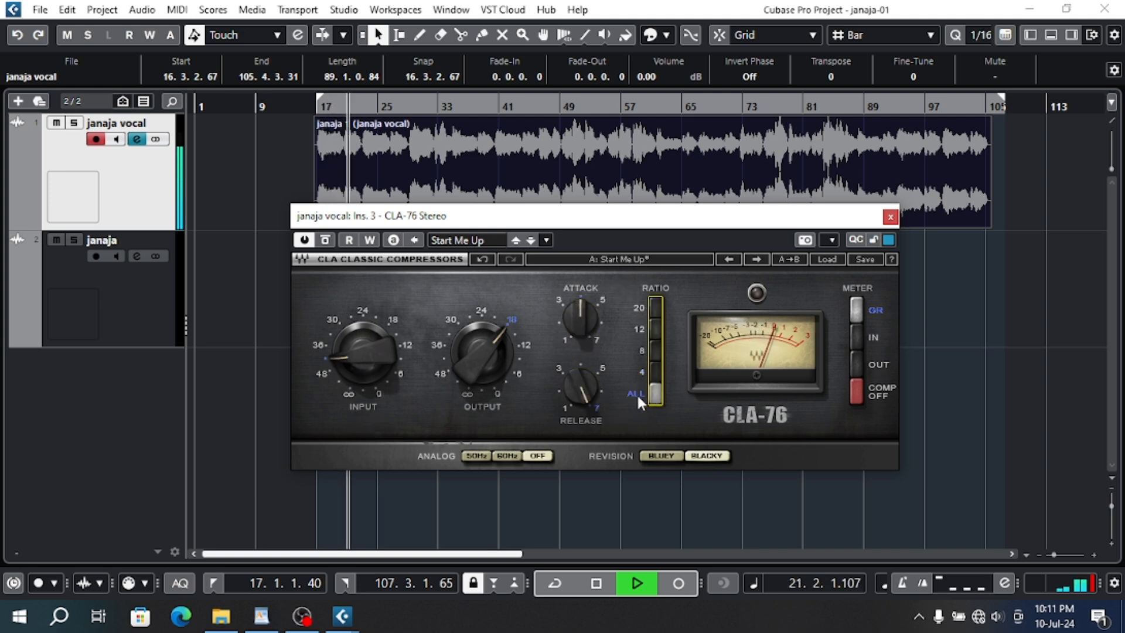
click(661, 456)
click(707, 455)
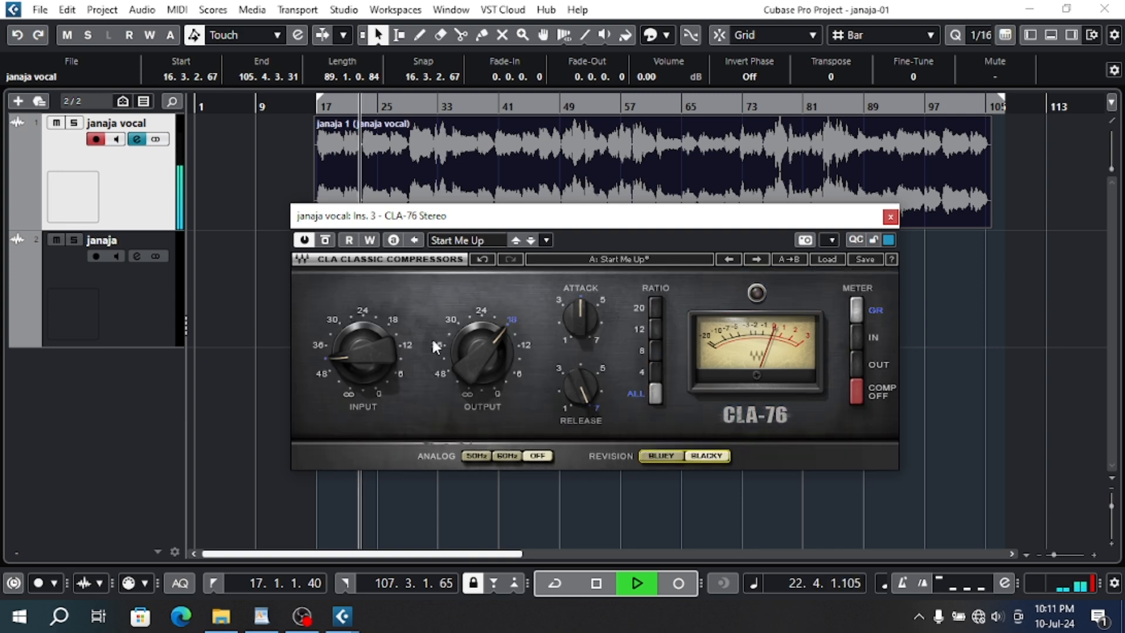
drag(472, 361, 473, 346)
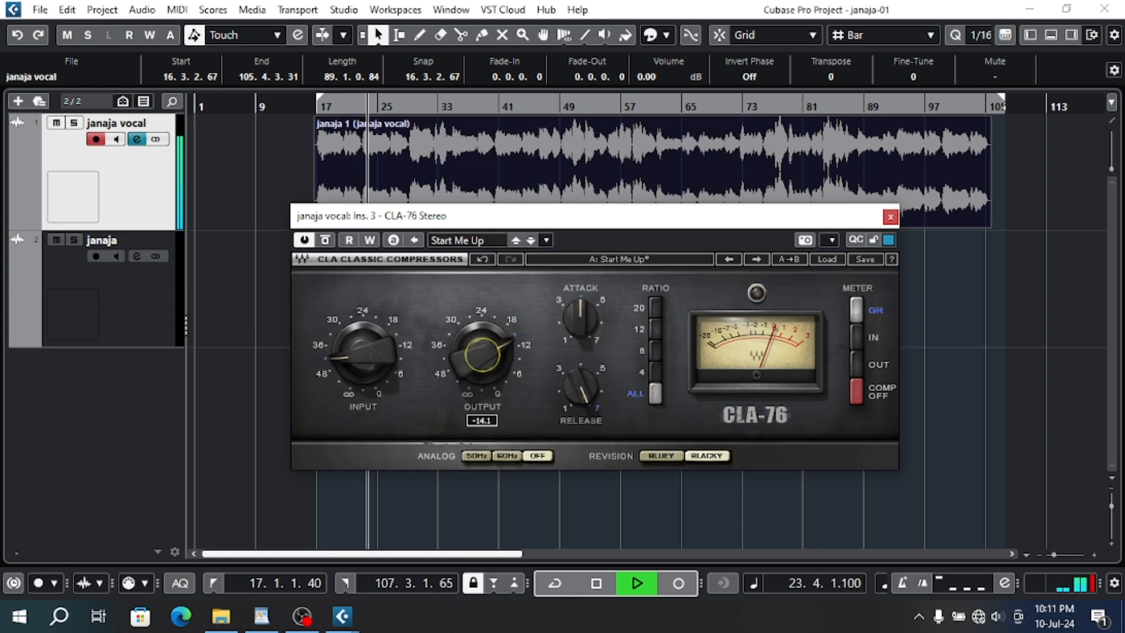
- Play the vocal from about bar 29, set the CLA-76 input to -35.8 and output to -17.5, and stop playback
click(414, 106)
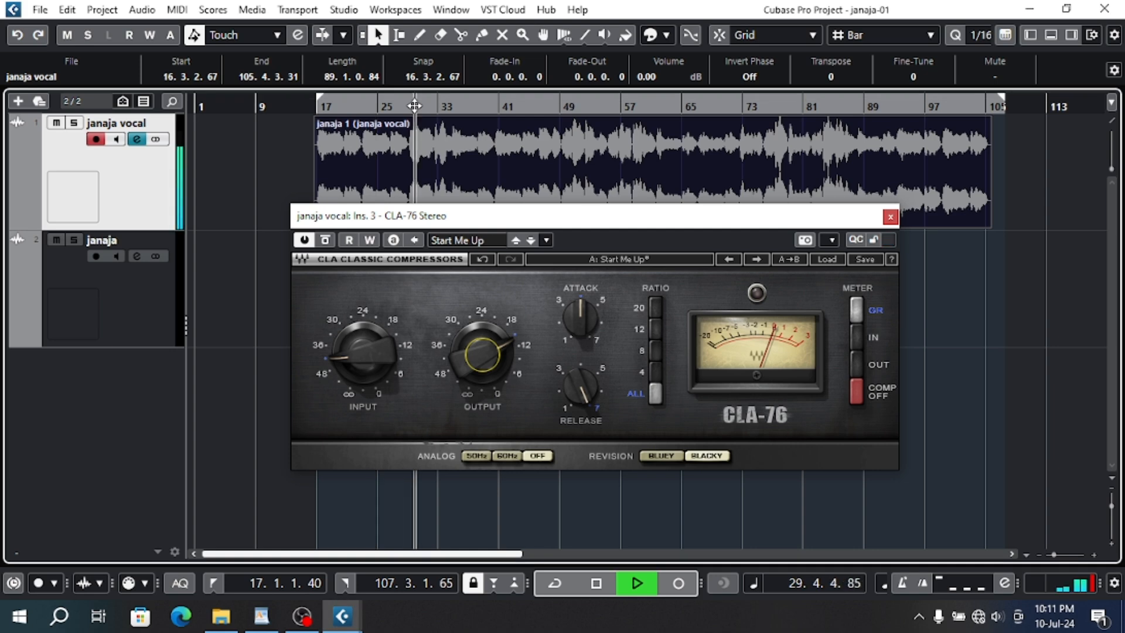
drag(357, 357, 356, 354)
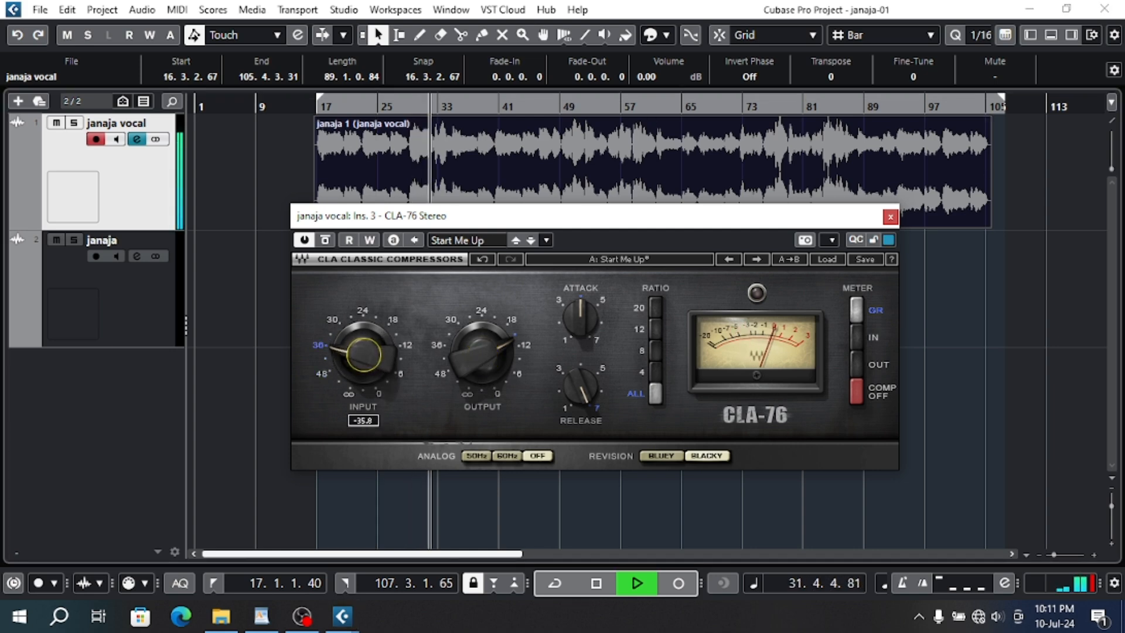
mouse_move(464, 354)
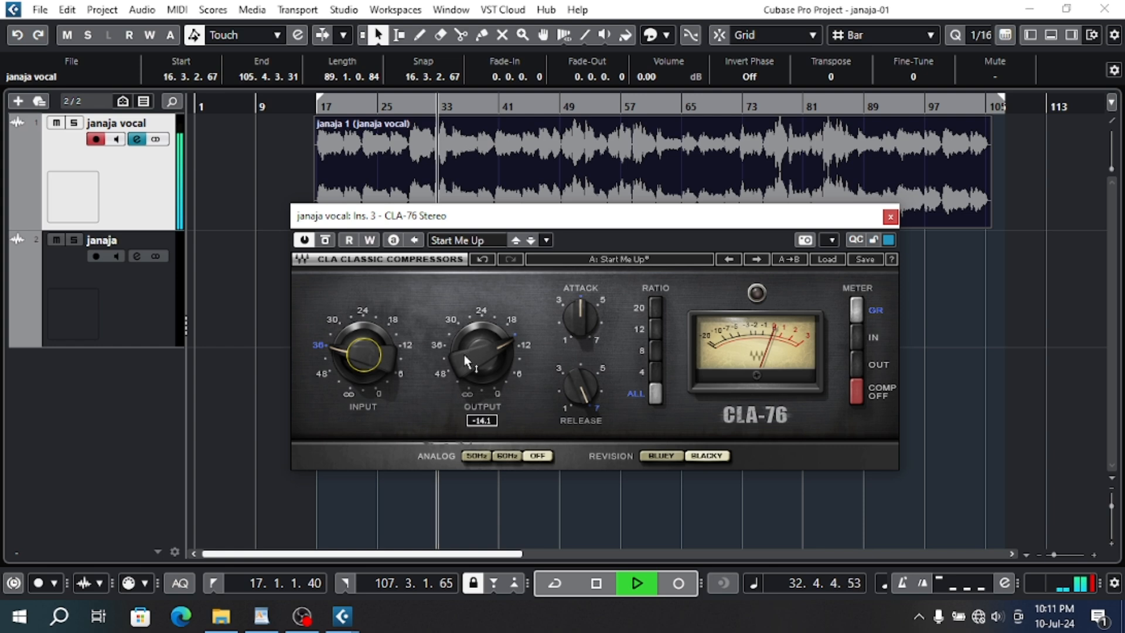
scroll(465, 354, down, 3)
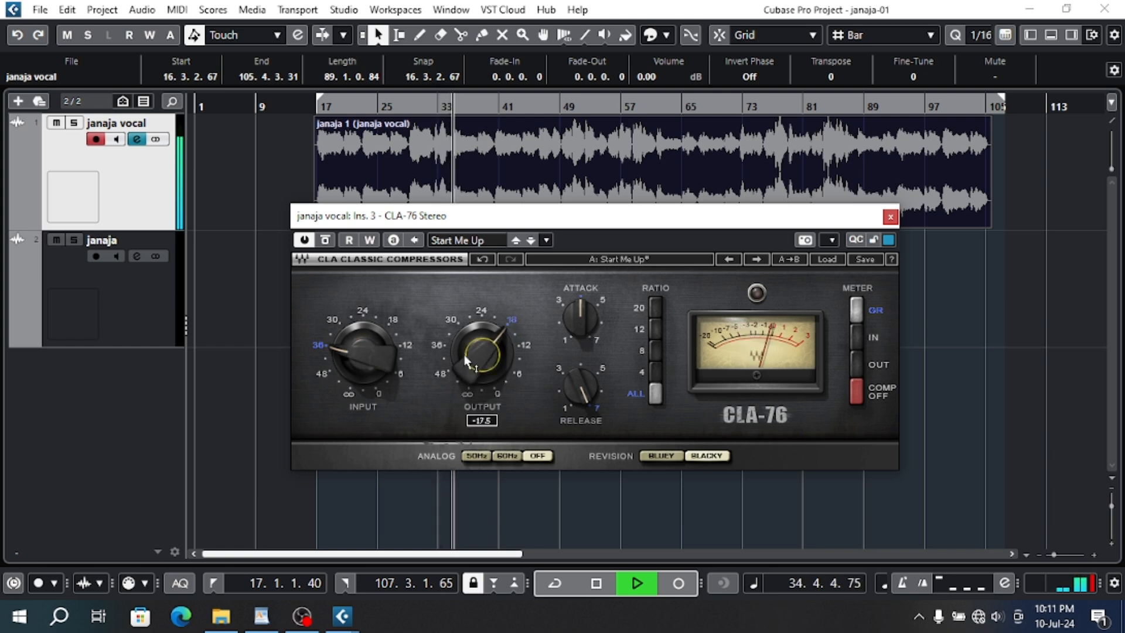
key(space)
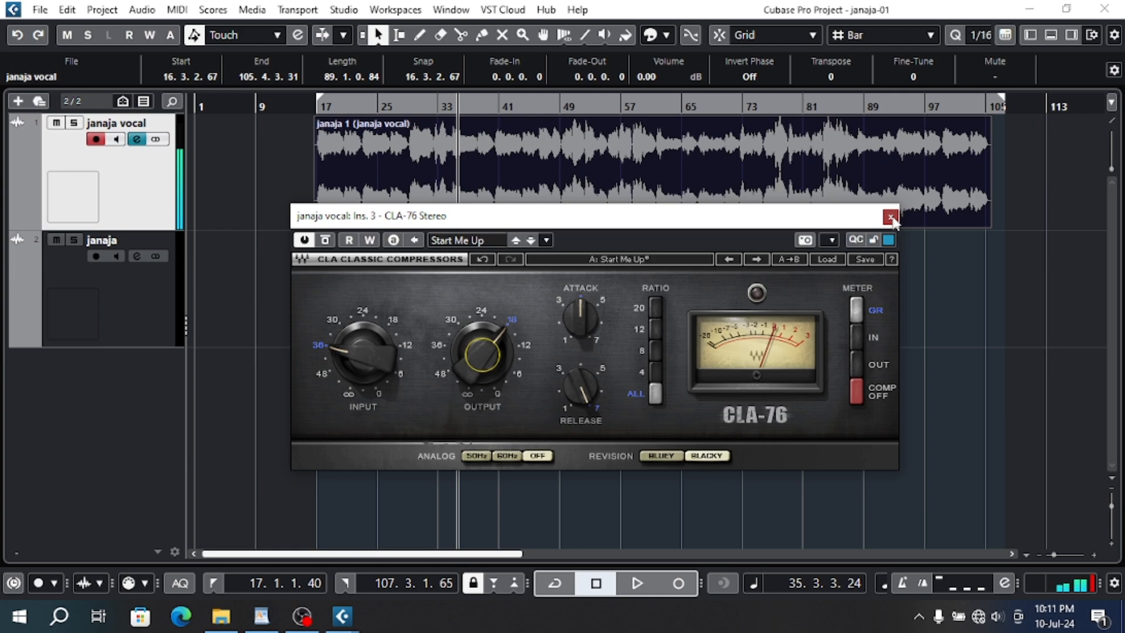
- Close the CLA-76 editor and open the janaja vocal track's channel settings, moved up to uncover the transport controls
click(890, 217)
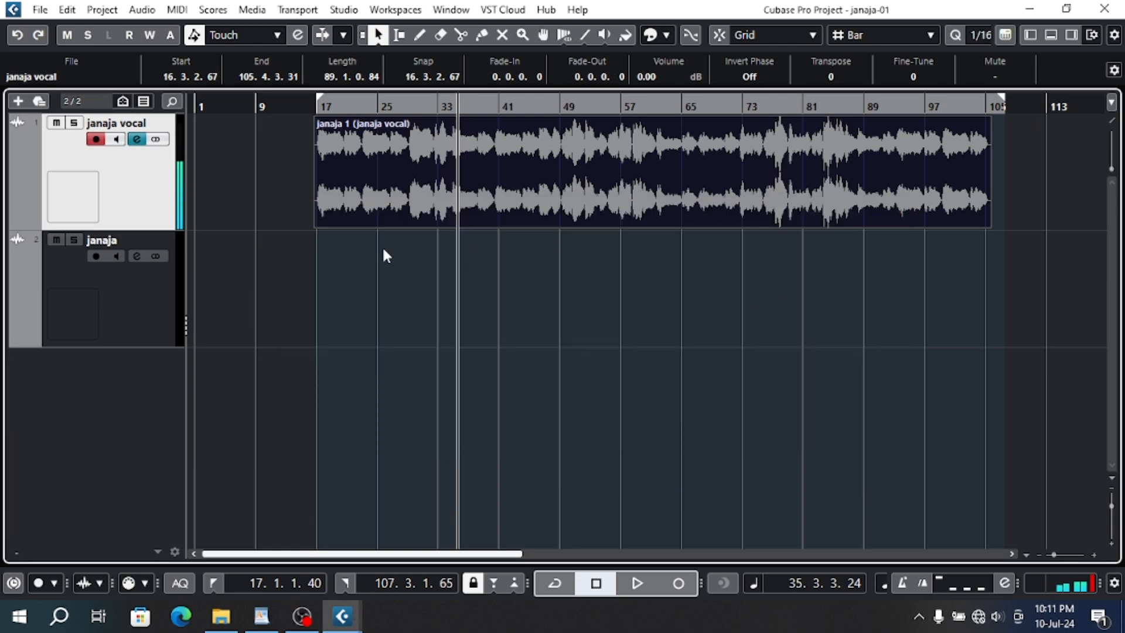
click(140, 139)
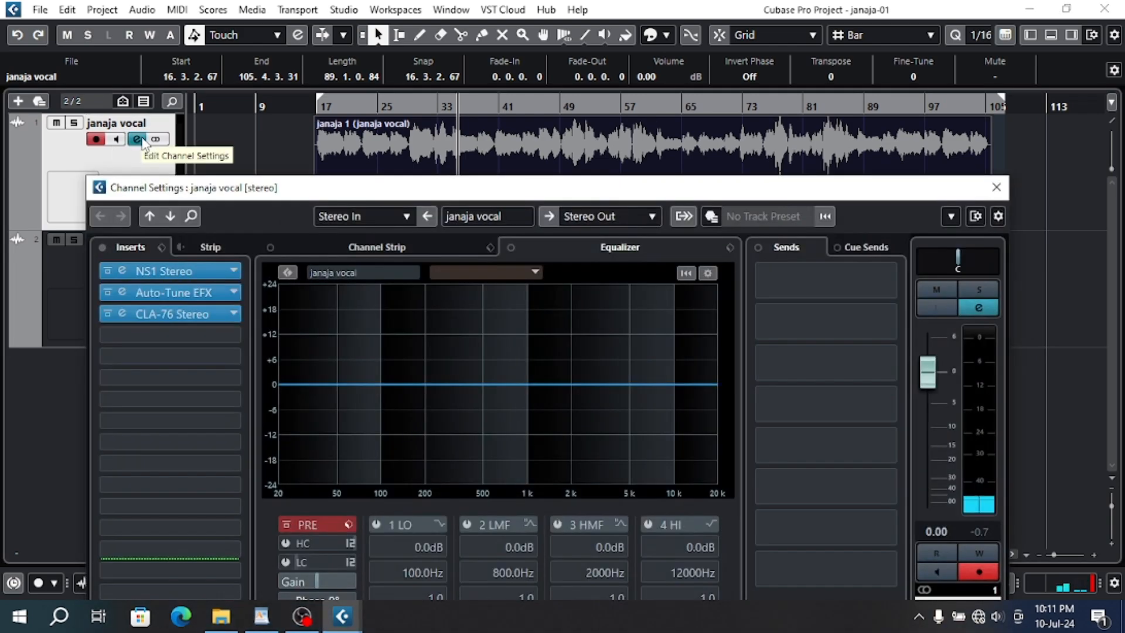
drag(297, 187, 287, 42)
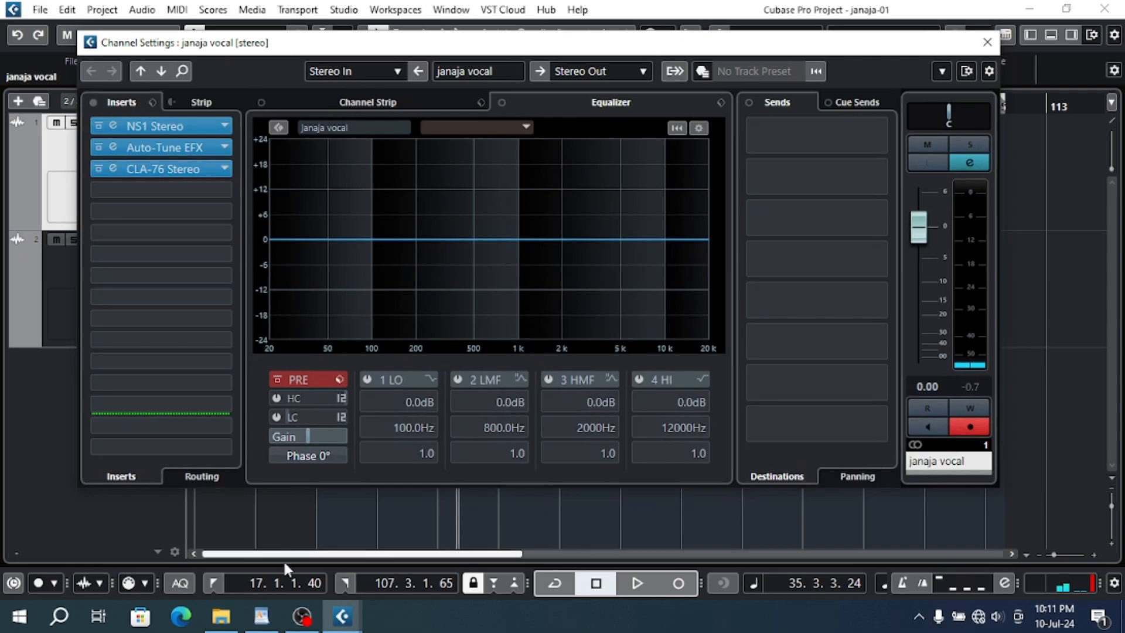
- Switch to the course outline in WordPad and highlight the line "3 - Compressor"
click(271, 628)
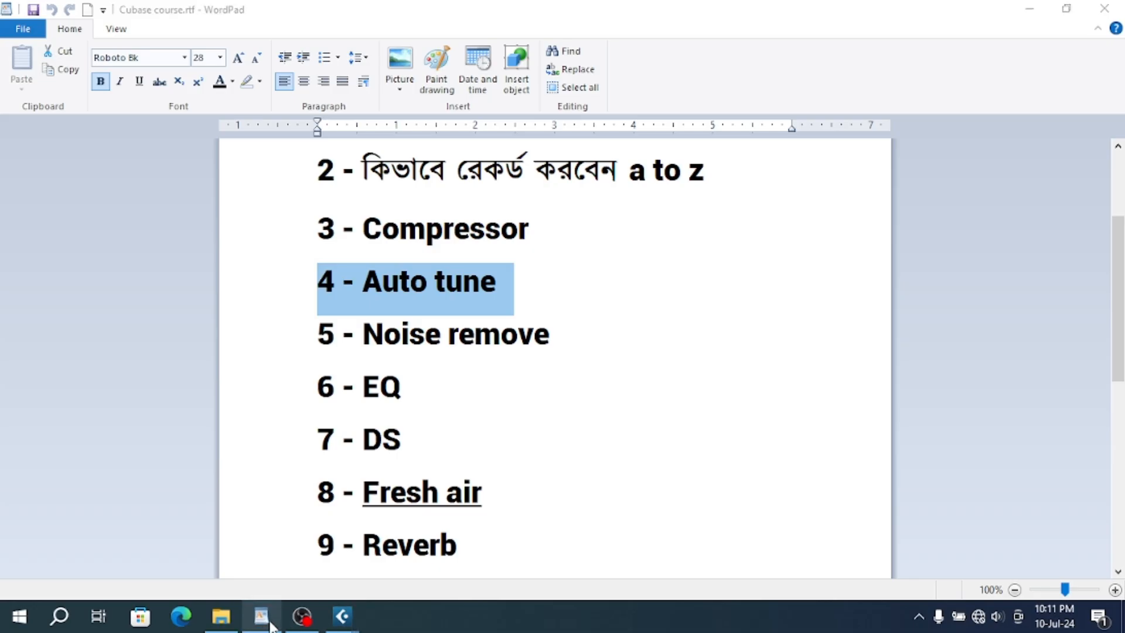
drag(312, 621, 346, 618)
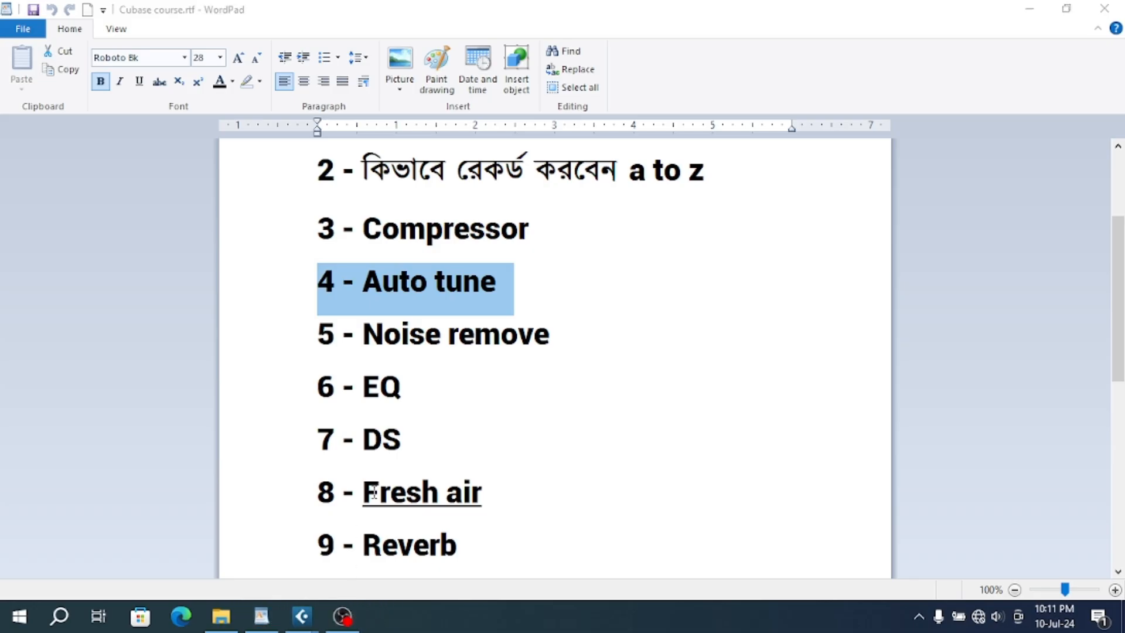
scroll(410, 452, up, 3)
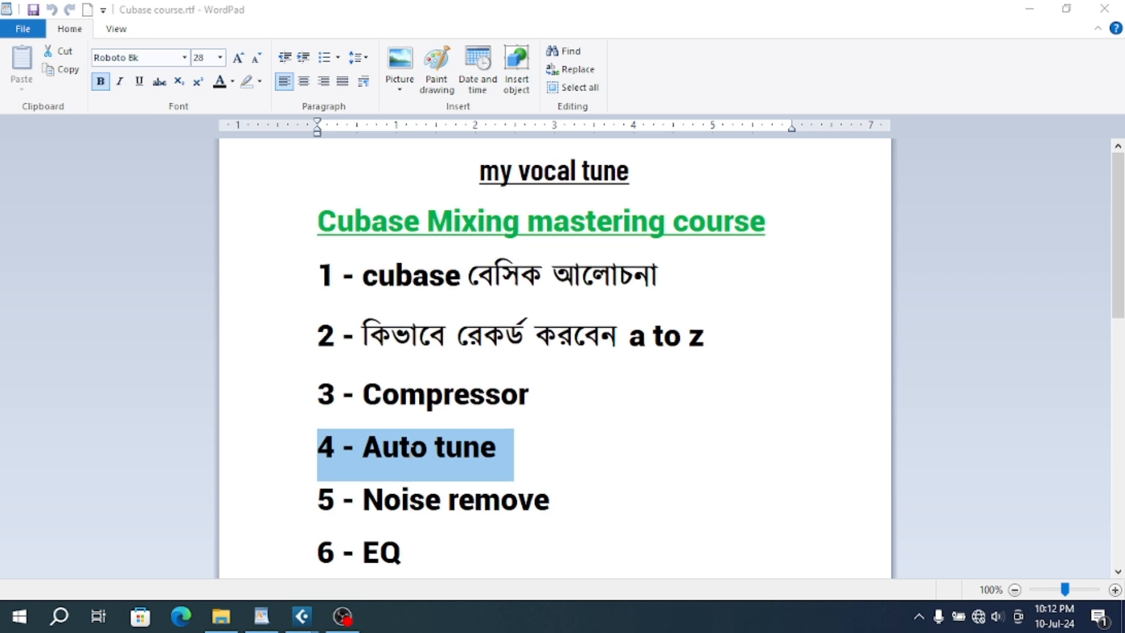
click(289, 403)
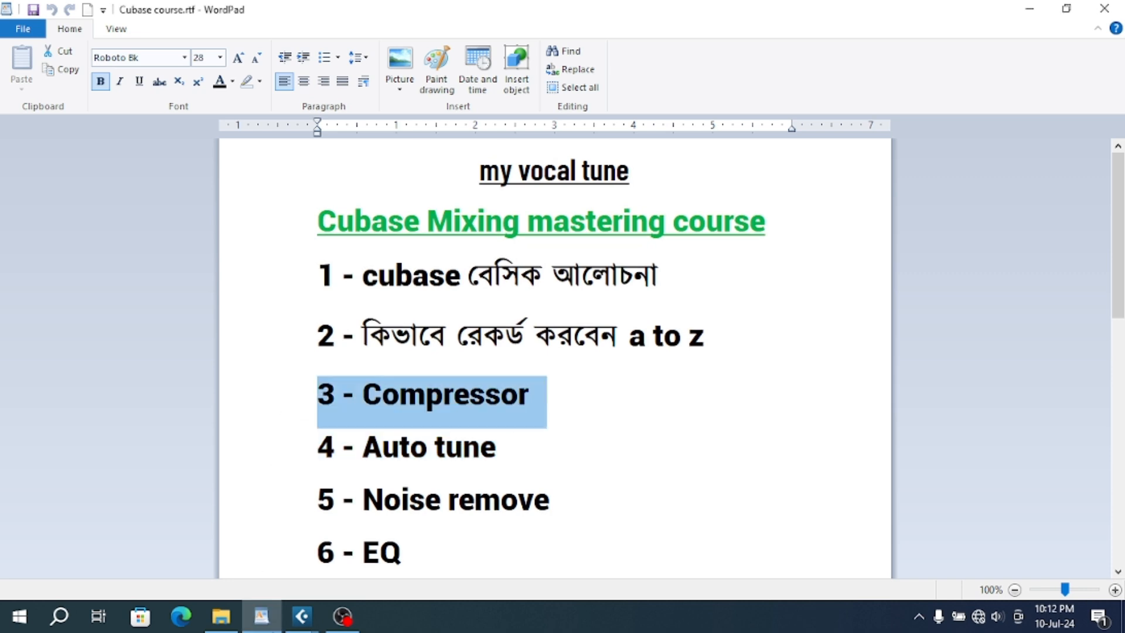
- Switch back to Cubase and load FabFilter Pro-Q 3 into the vocal channel's fourth insert slot
mouse_move(301, 617)
click(251, 522)
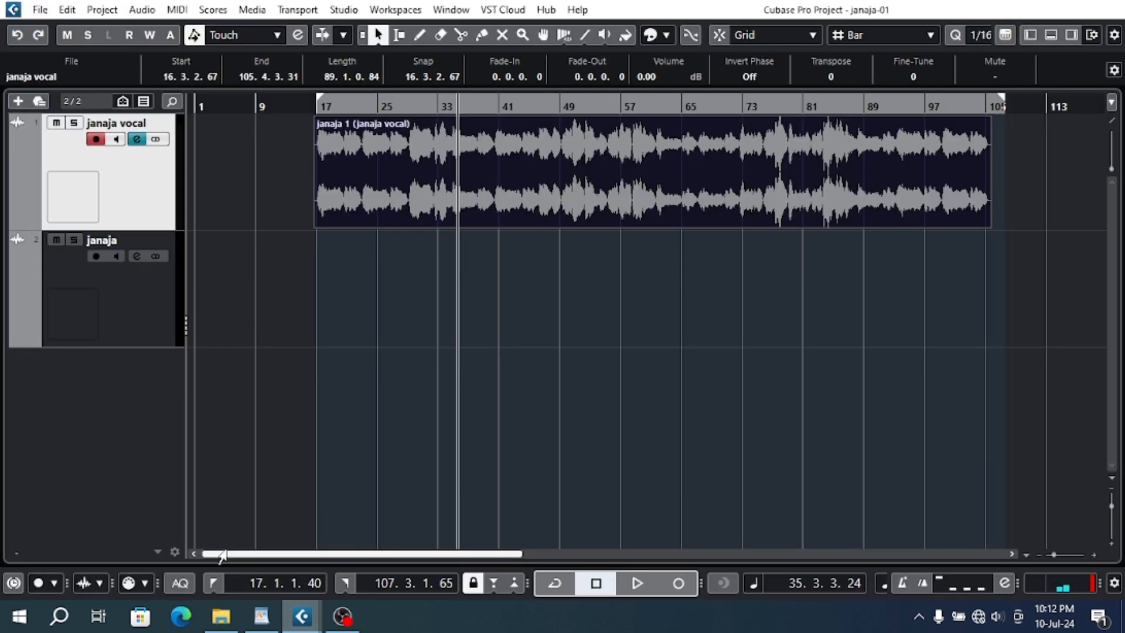
click(350, 517)
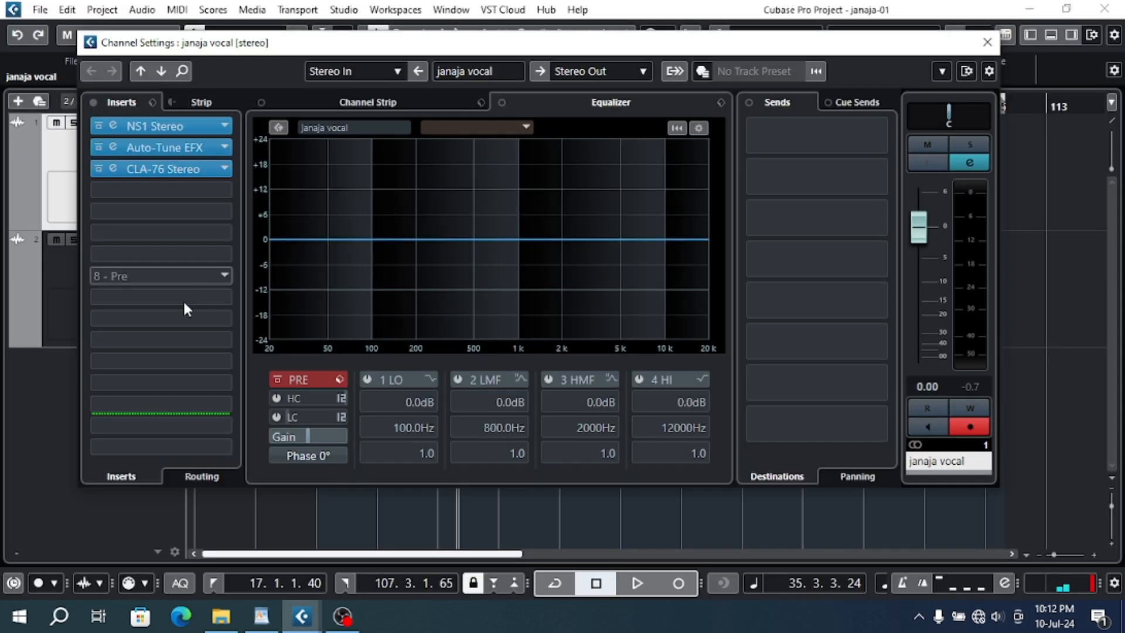
click(164, 194)
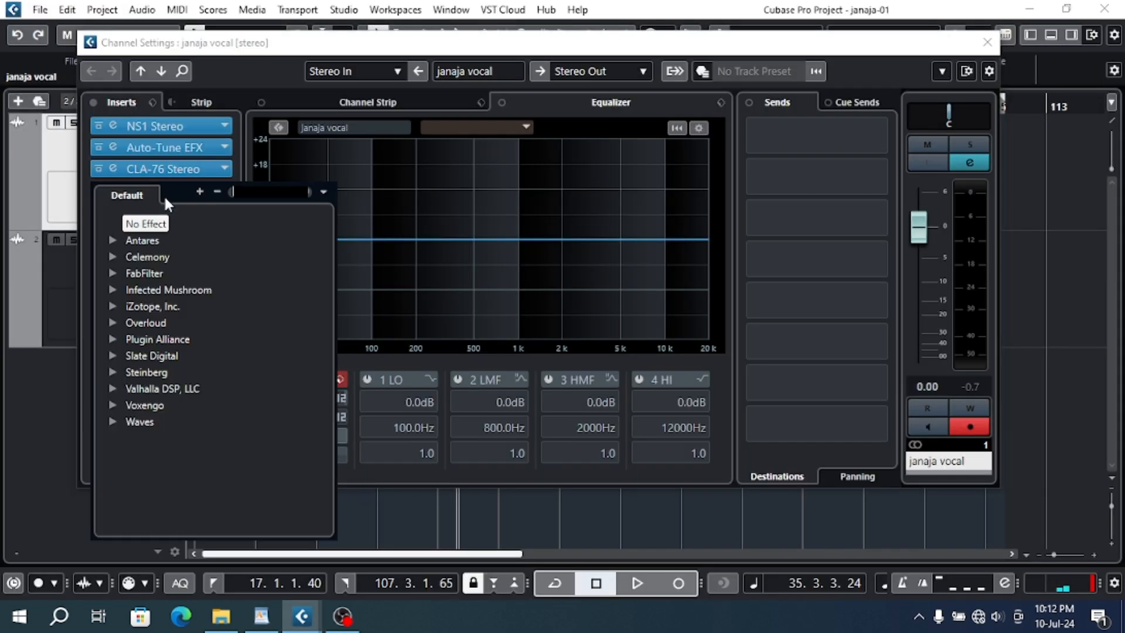
click(112, 274)
scroll(181, 480, down, 2)
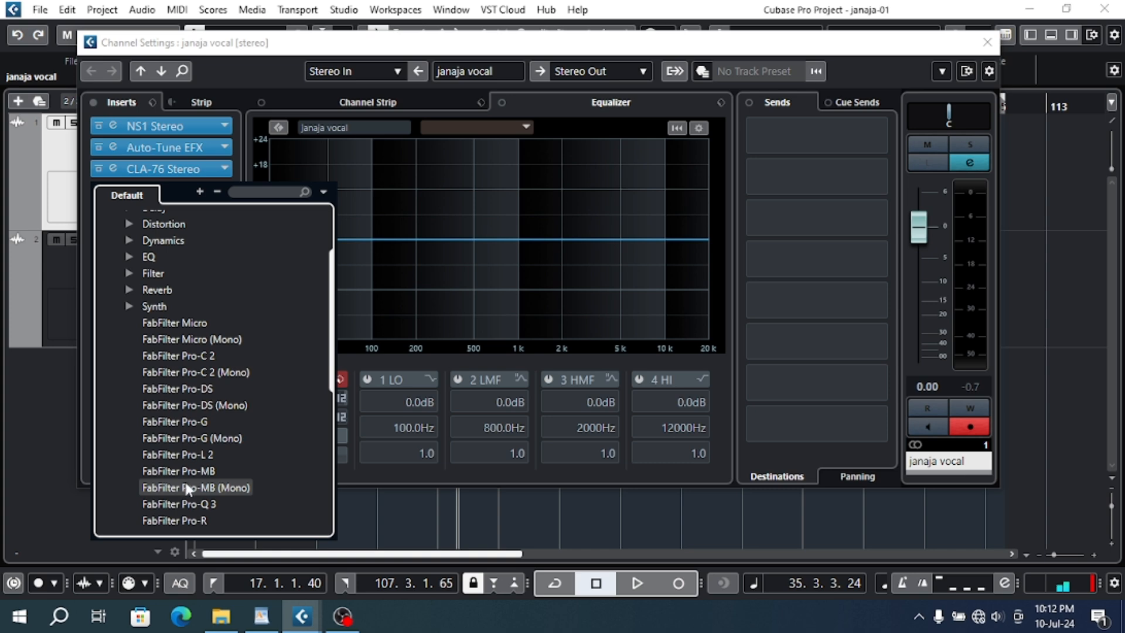
click(180, 503)
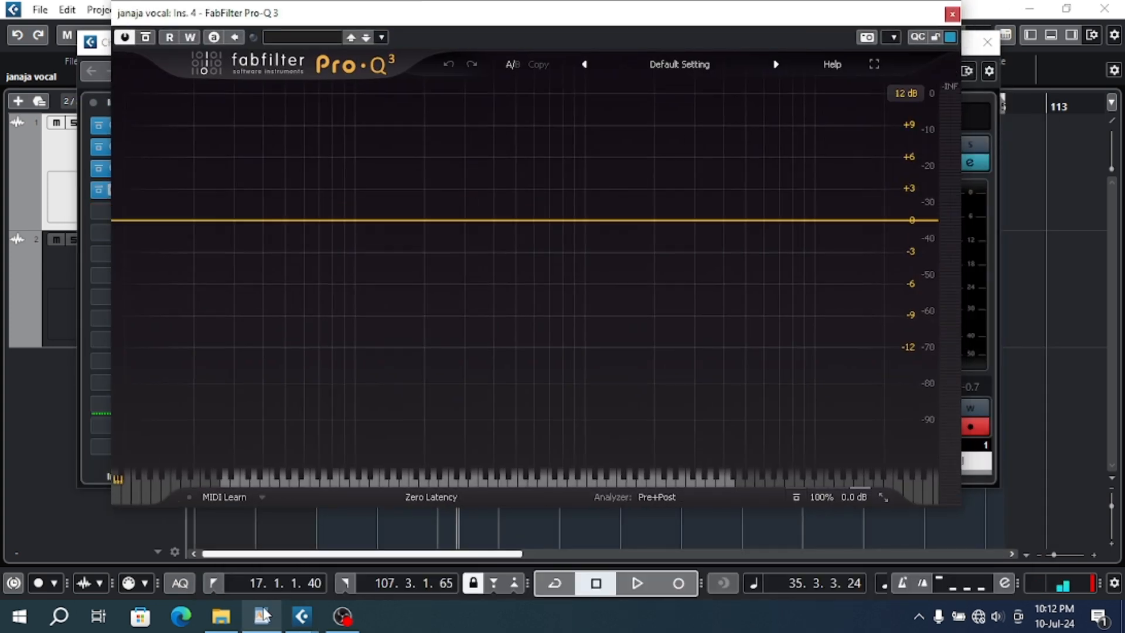
- Point out the line "6 - EQ" in the WordPad course outline and return to Cubase
click(261, 616)
scroll(343, 494, down, 3)
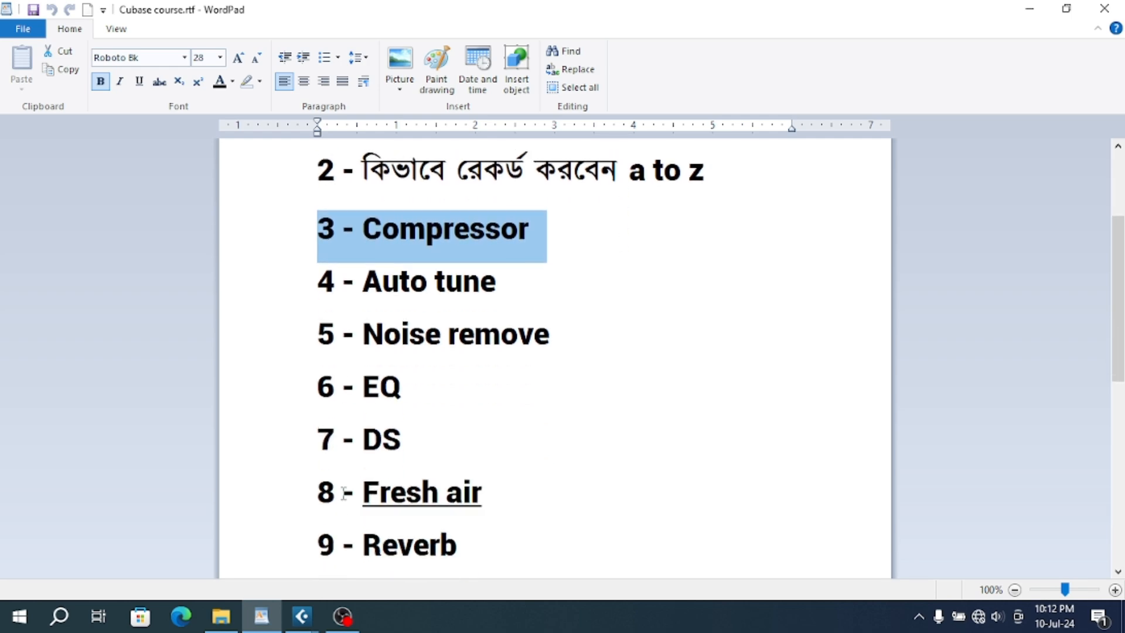
click(319, 389)
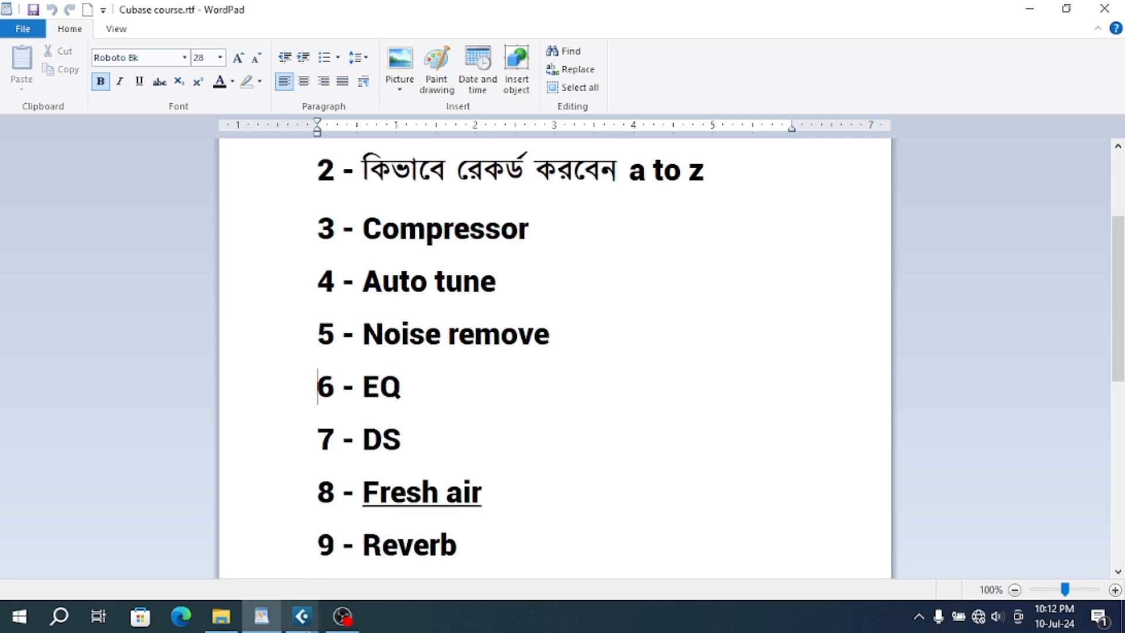
click(307, 626)
click(356, 527)
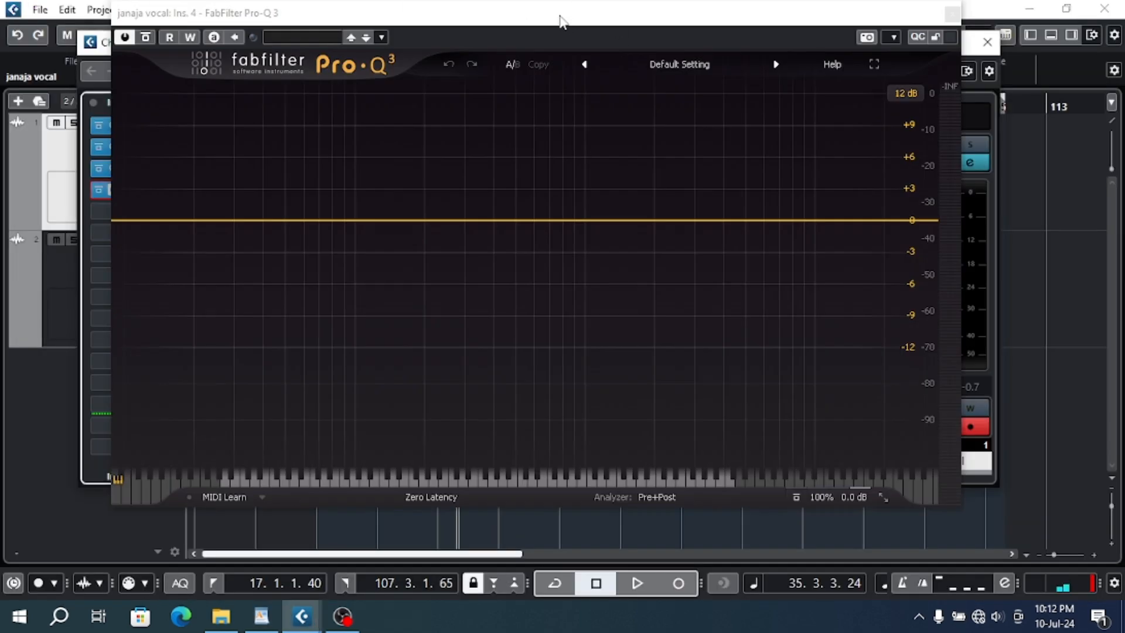
- Add a Low Cut band at about 97 Hz in Pro-Q 3 with a 24 dB/oct slope
drag(560, 21, 553, 79)
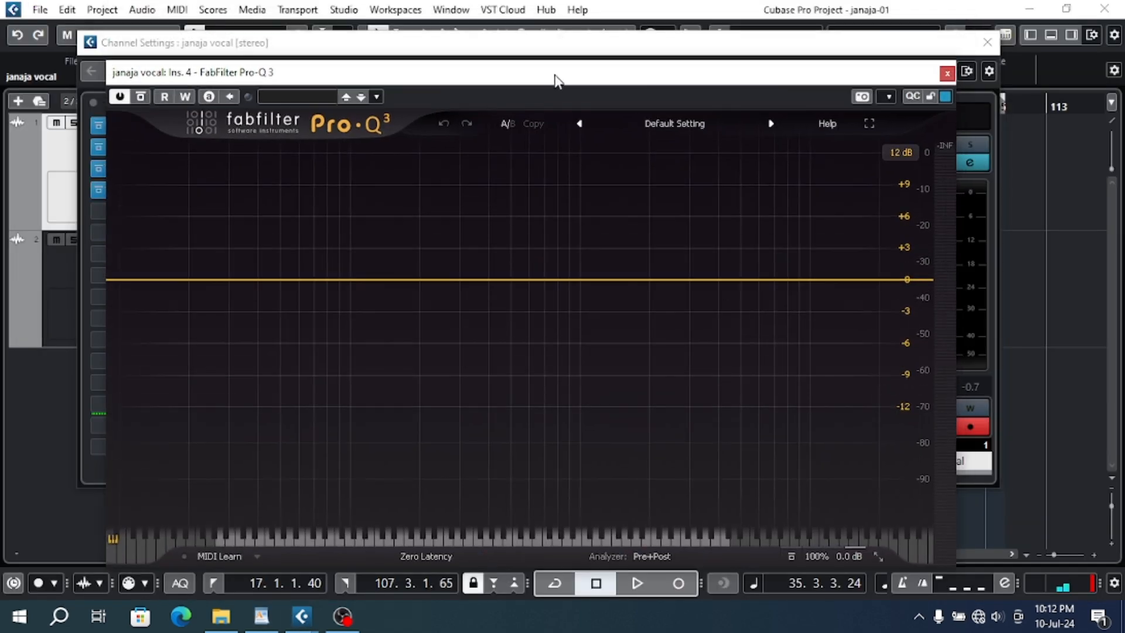
click(347, 280)
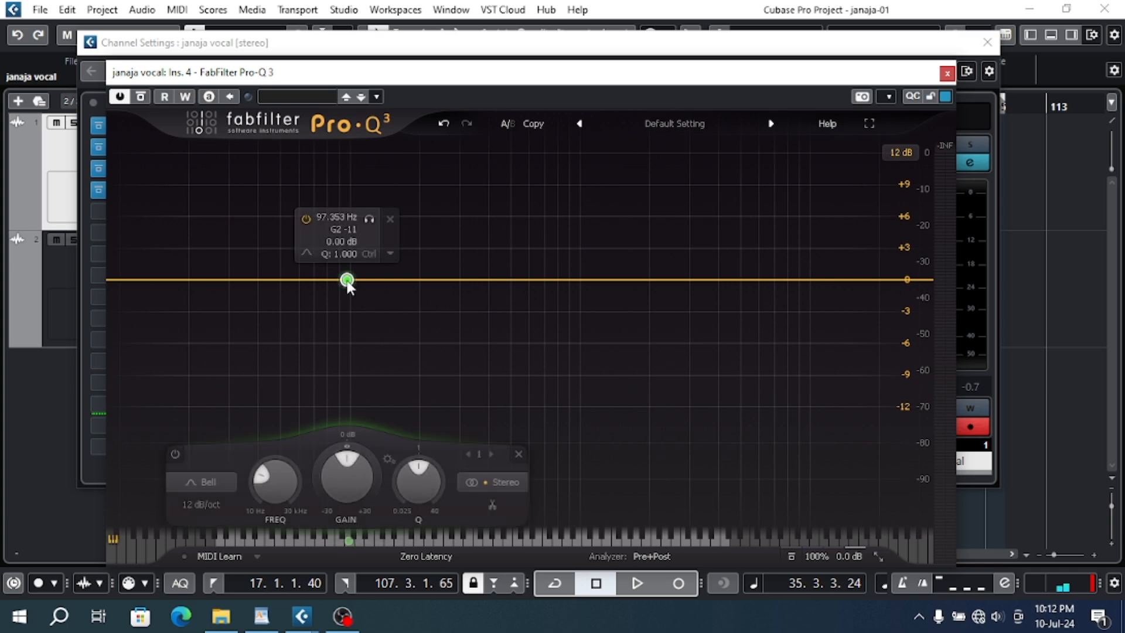
click(216, 481)
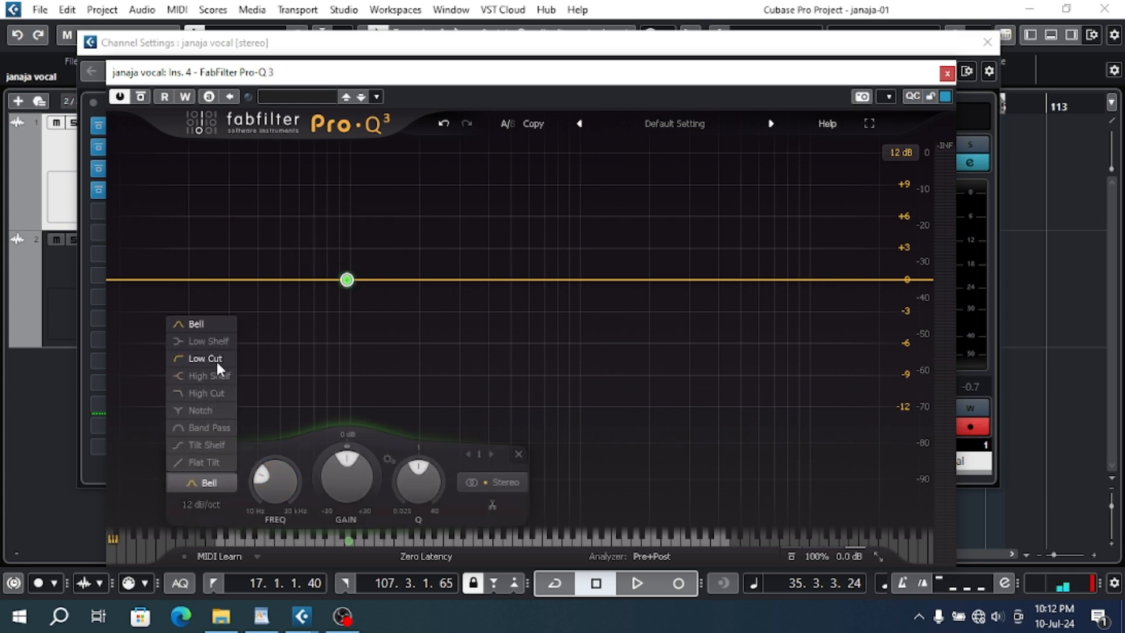
click(216, 360)
click(209, 506)
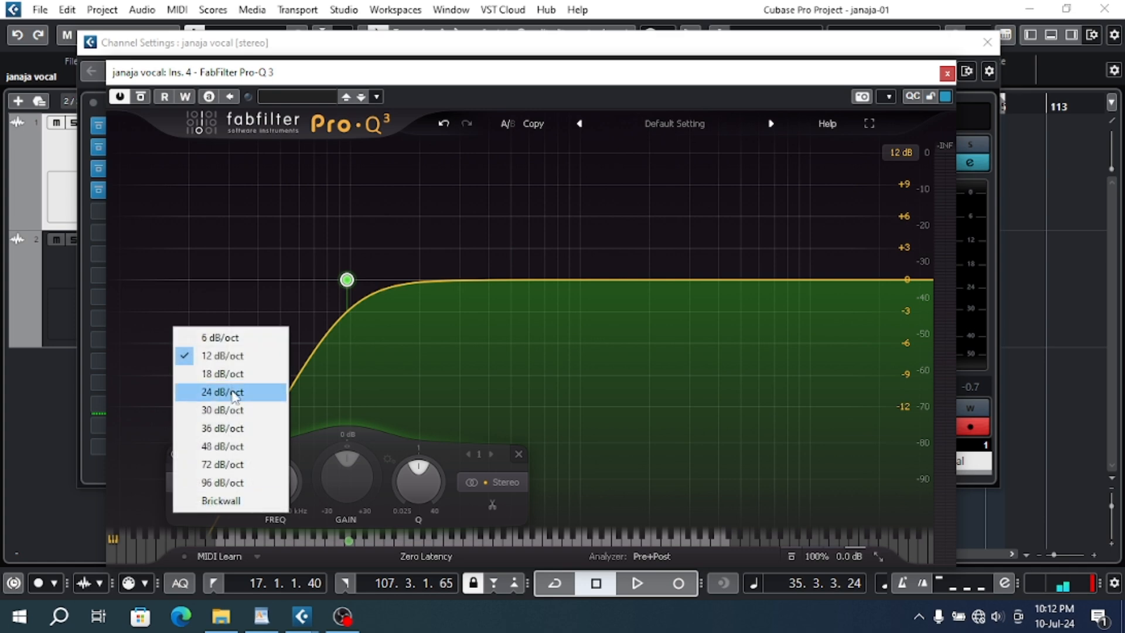
click(229, 393)
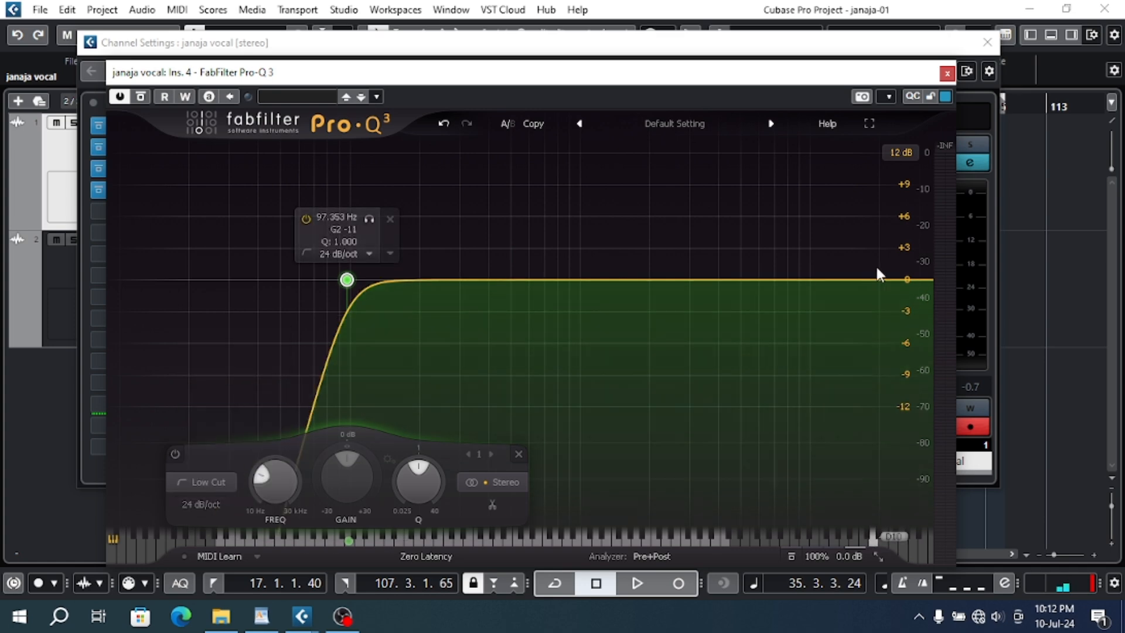
- Add a High Shelf band at about 15257 Hz with about +4.13 dB gain and a 24 dB/oct slope
drag(866, 282, 856, 235)
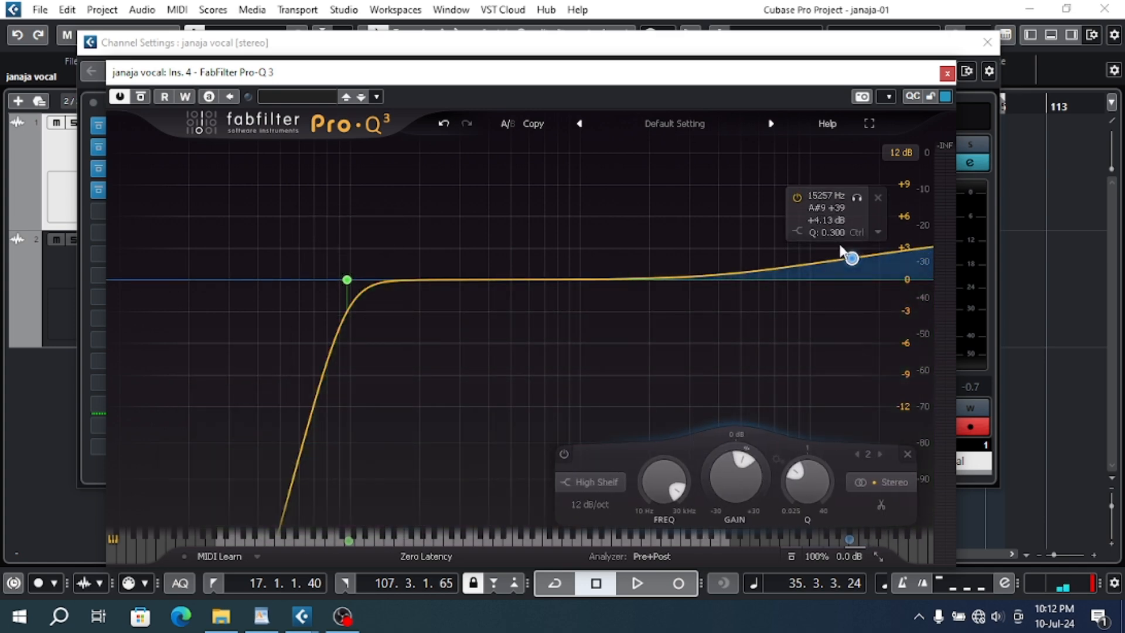
click(607, 504)
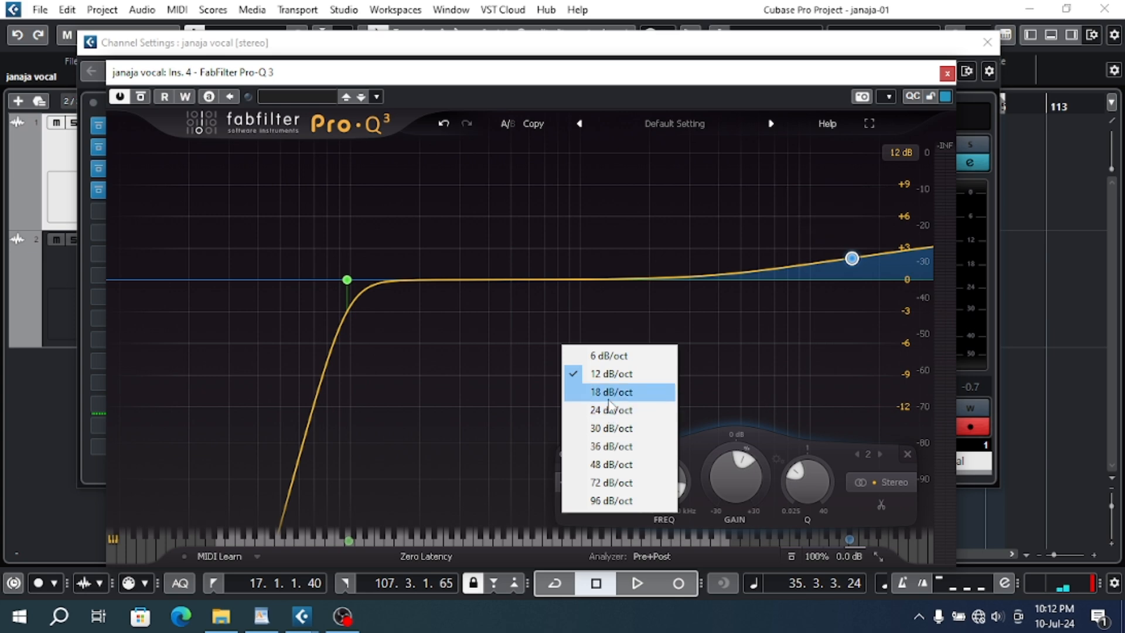
click(608, 410)
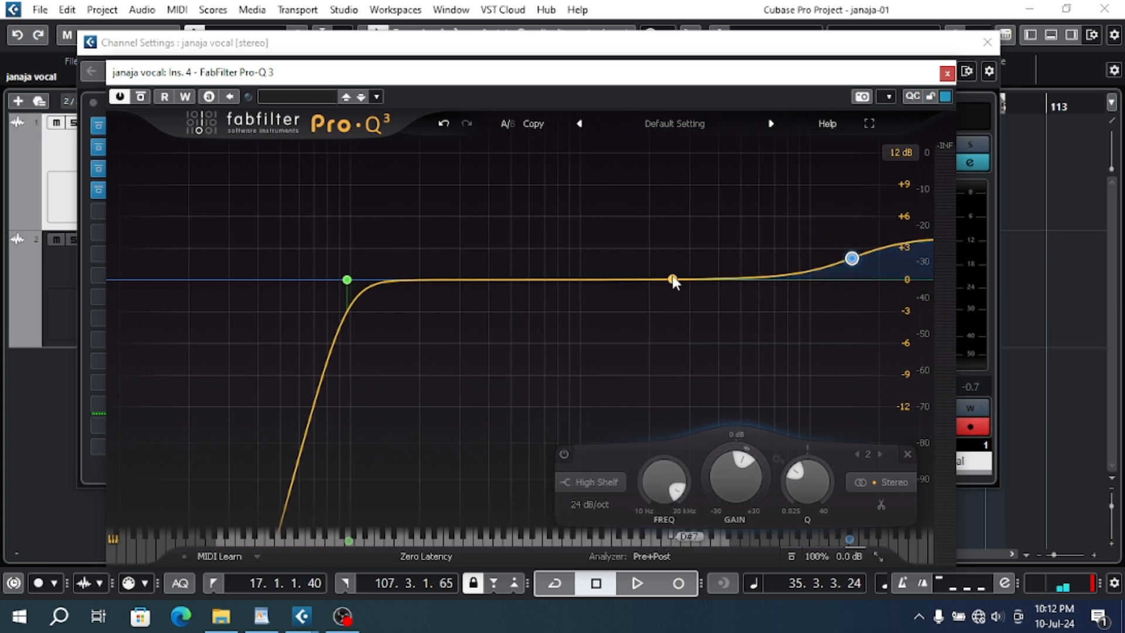
- Close the channel settings and Pro-Q 3 windows and move the playhead to the start of the vocal clip
drag(612, 83, 596, 186)
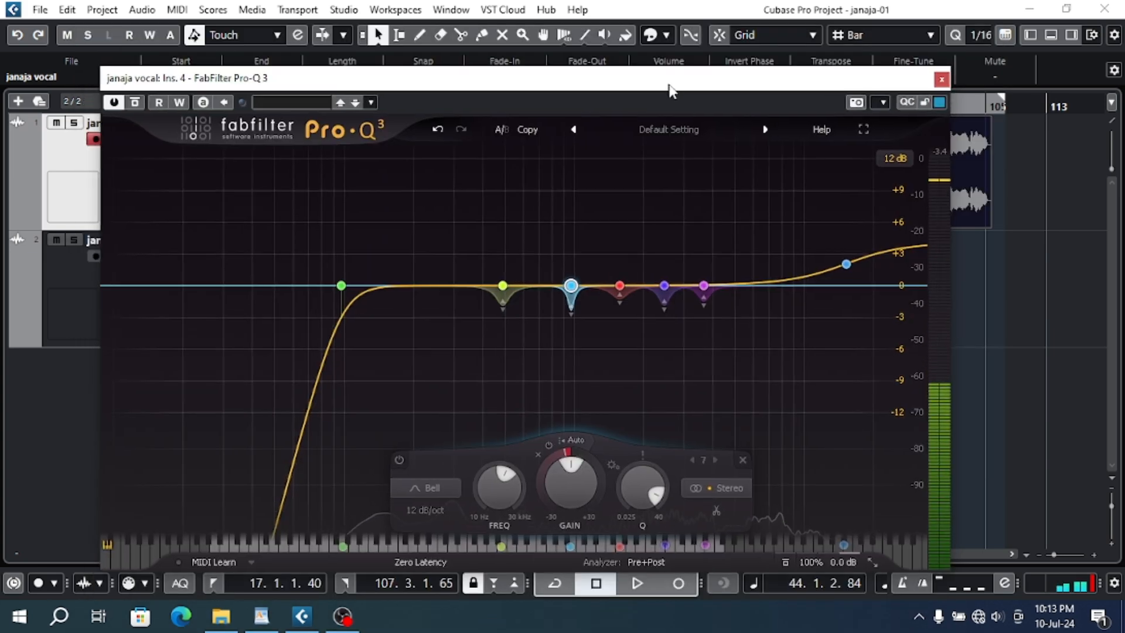
drag(669, 86, 670, 85)
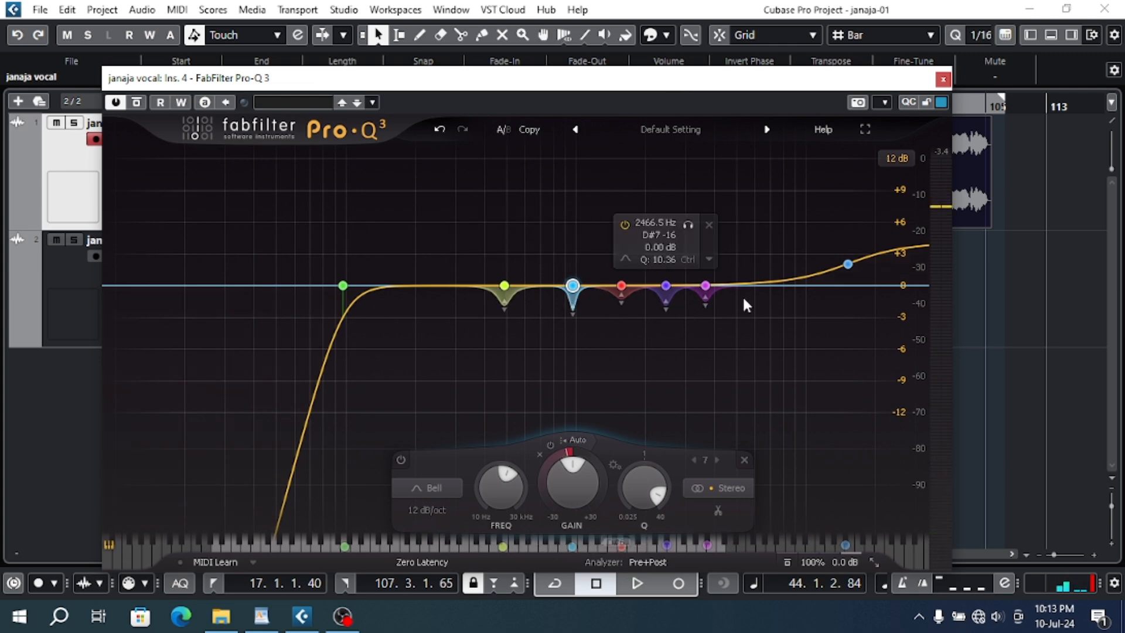
click(940, 79)
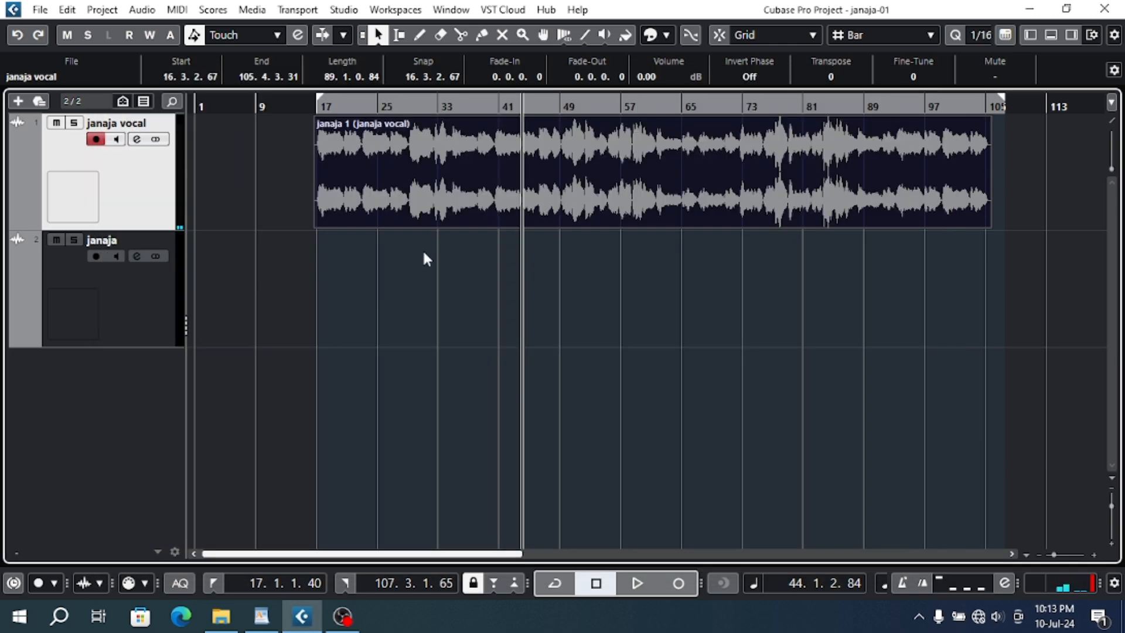
click(315, 108)
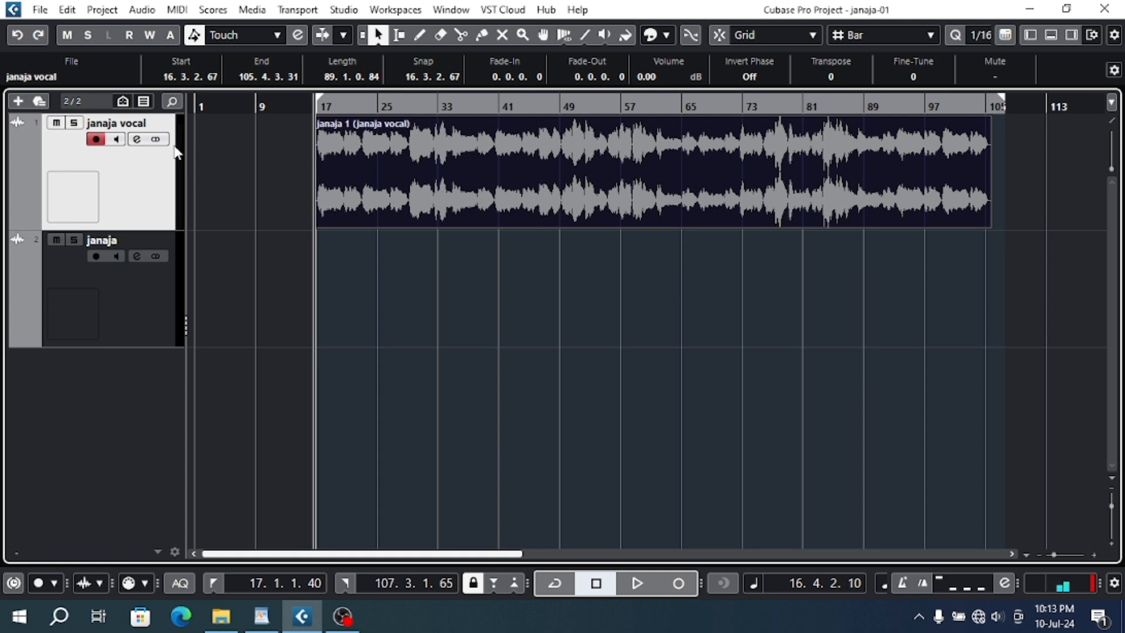
- Reopen the vocal track's channel settings and load Slate Digital's Fresh Air into the fifth insert slot
click(137, 141)
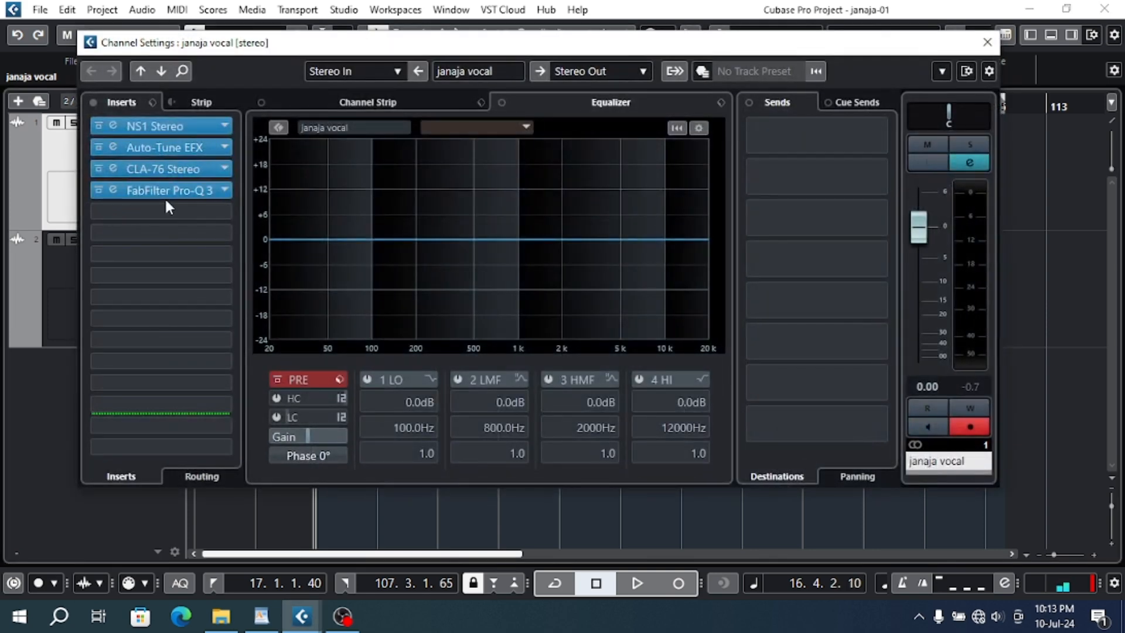
click(168, 210)
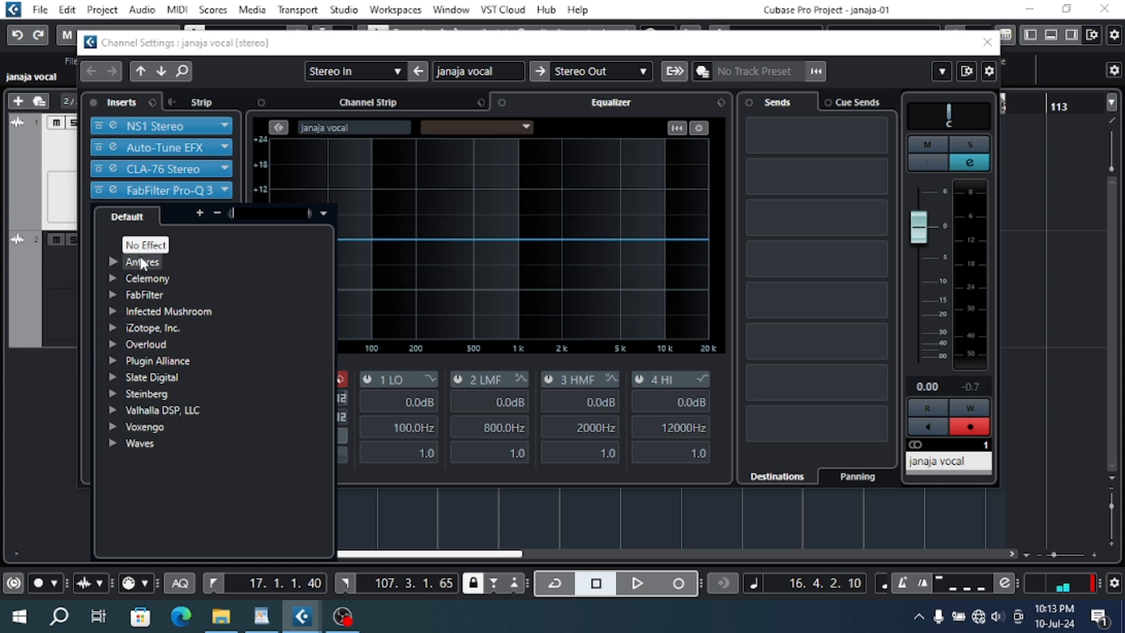
click(235, 103)
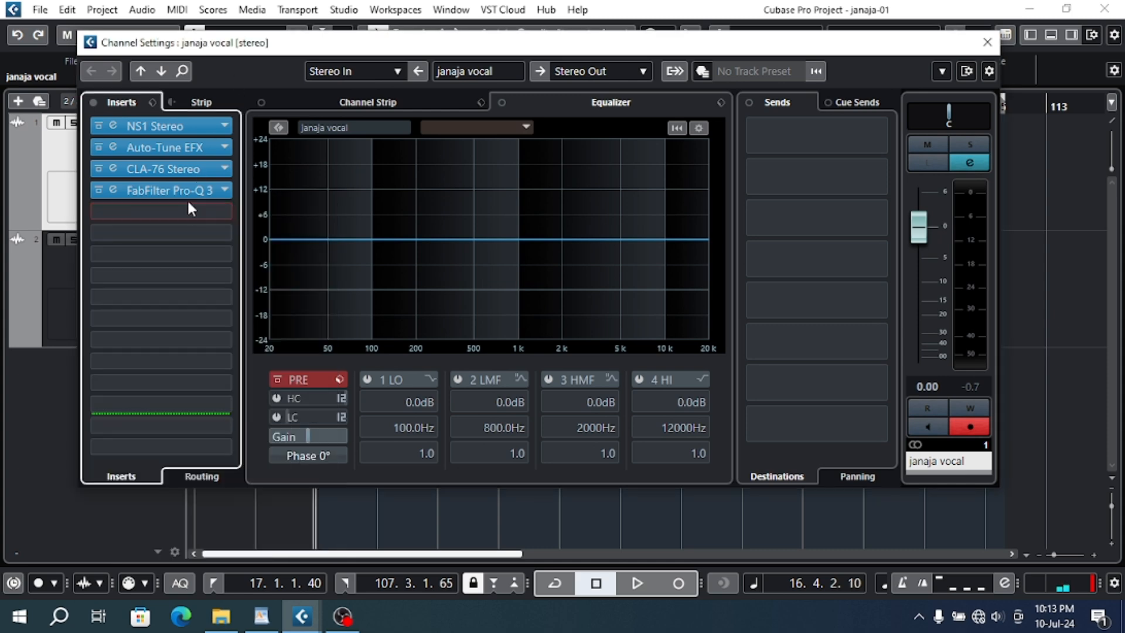
click(183, 218)
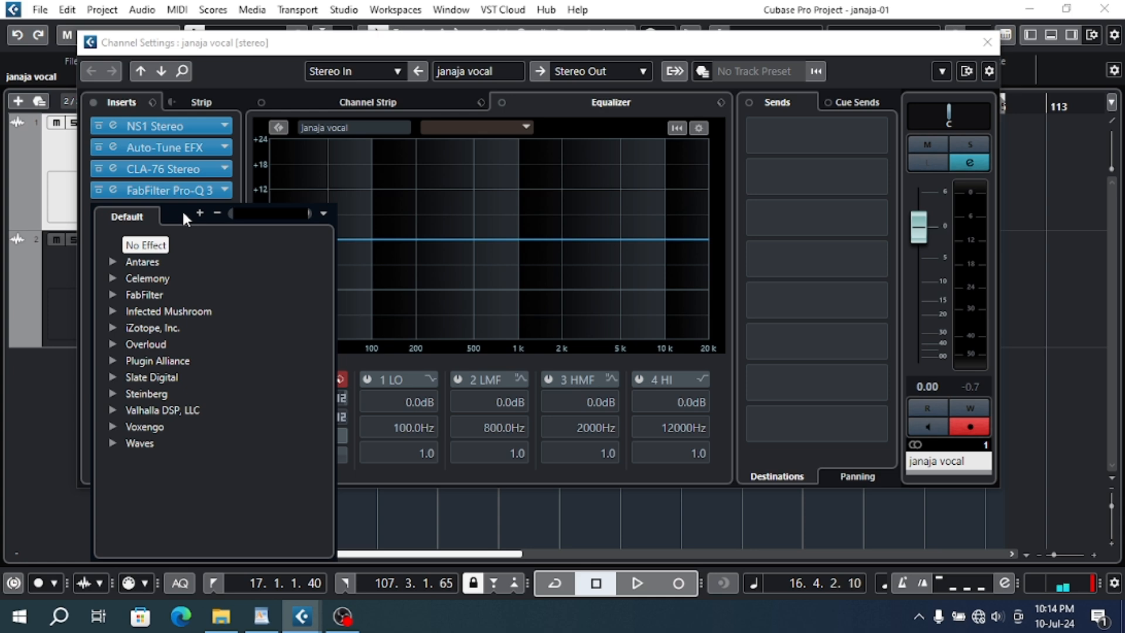
click(115, 378)
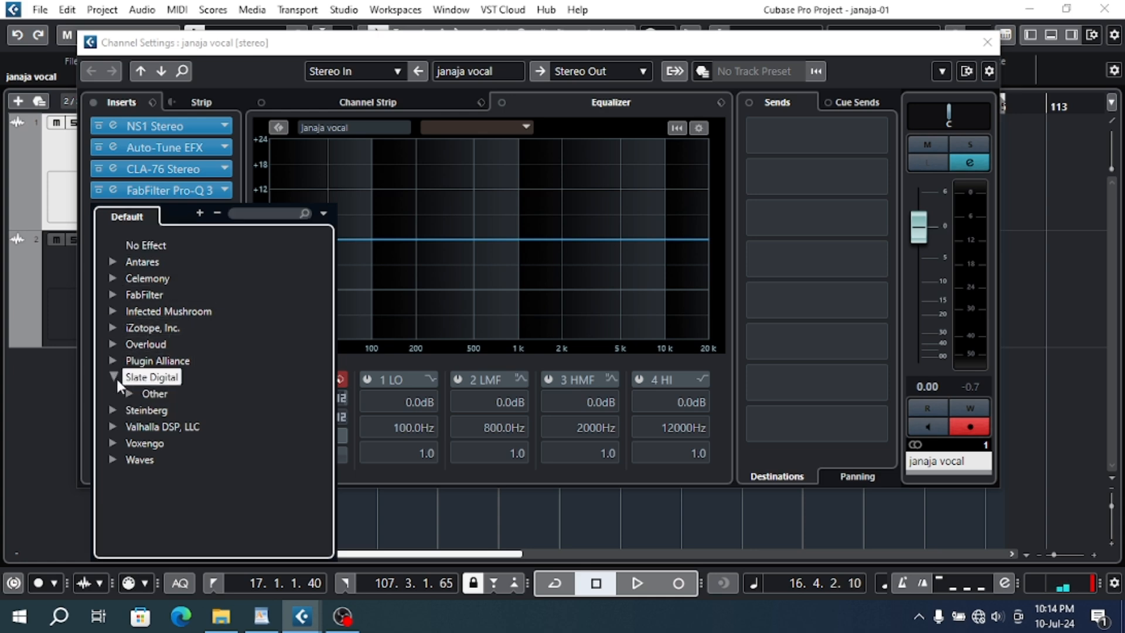
click(126, 393)
click(166, 412)
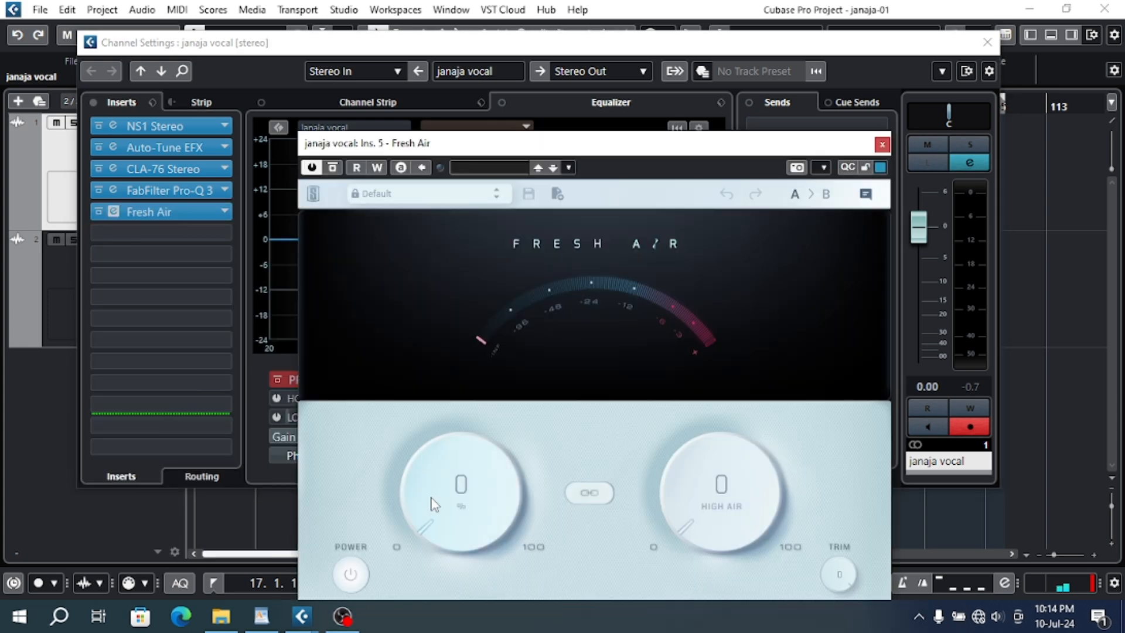
- Set Fresh Air's Mid Air to 7 and High Air to 6
drag(432, 503, 427, 472)
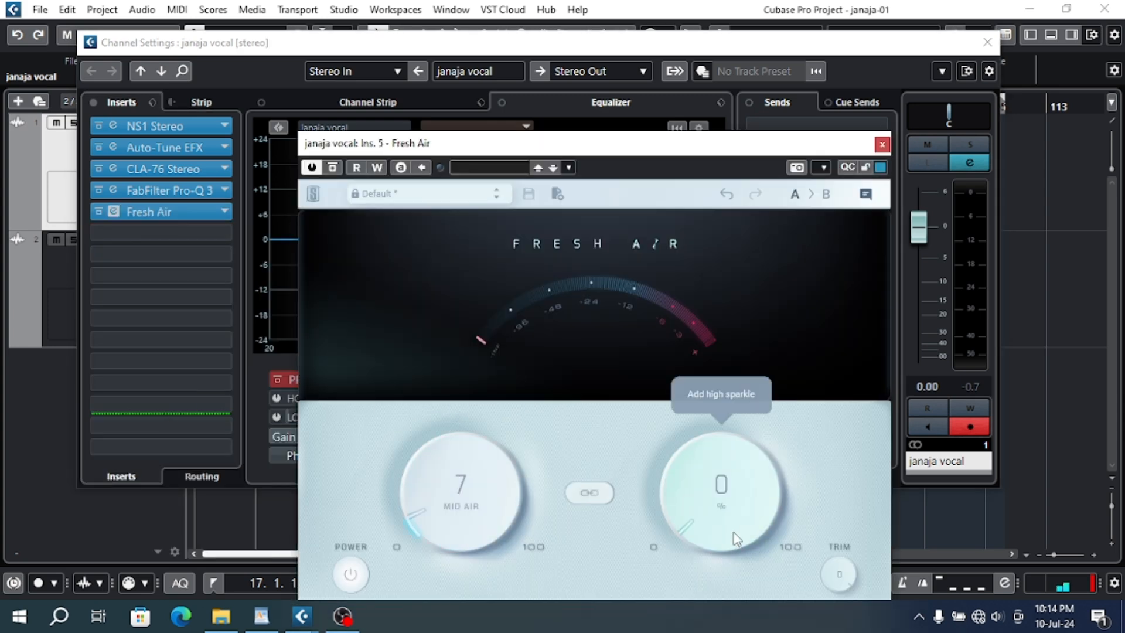
drag(707, 506, 693, 473)
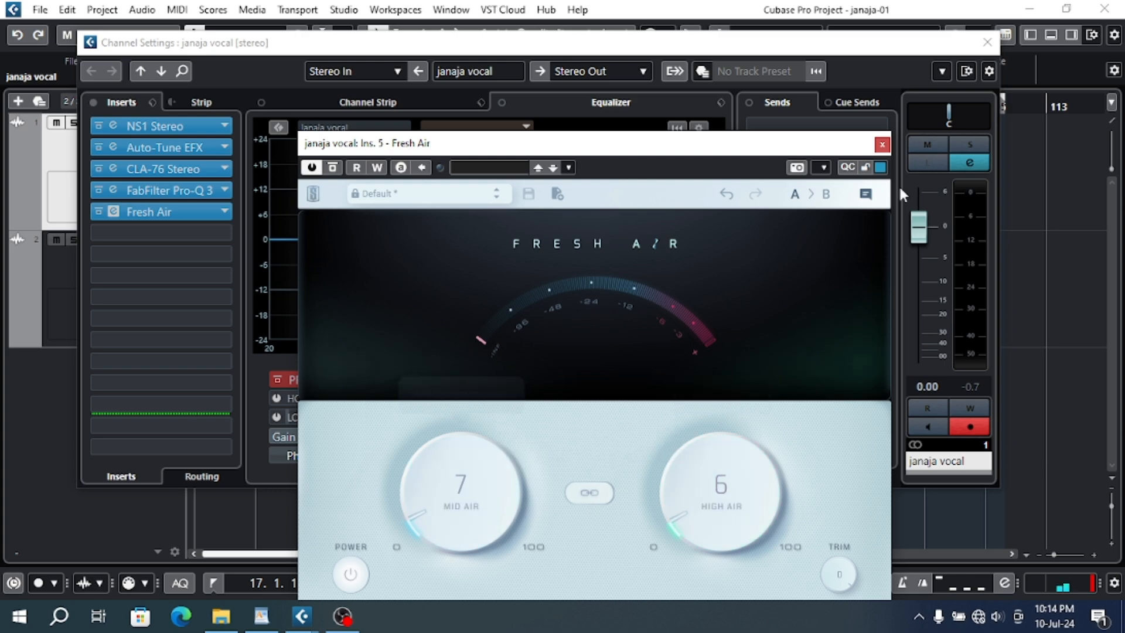
- Close Fresh Air, play the vocal from near its start to hear the insert chain, and close the channel settings
click(882, 145)
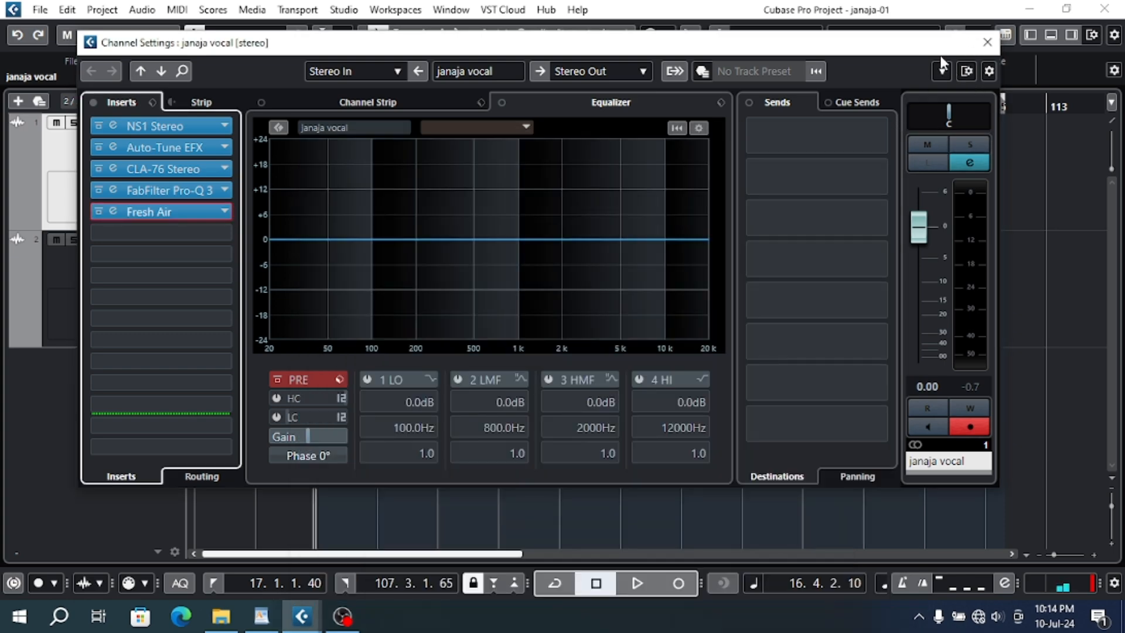
drag(697, 42, 692, 111)
double_click(325, 109)
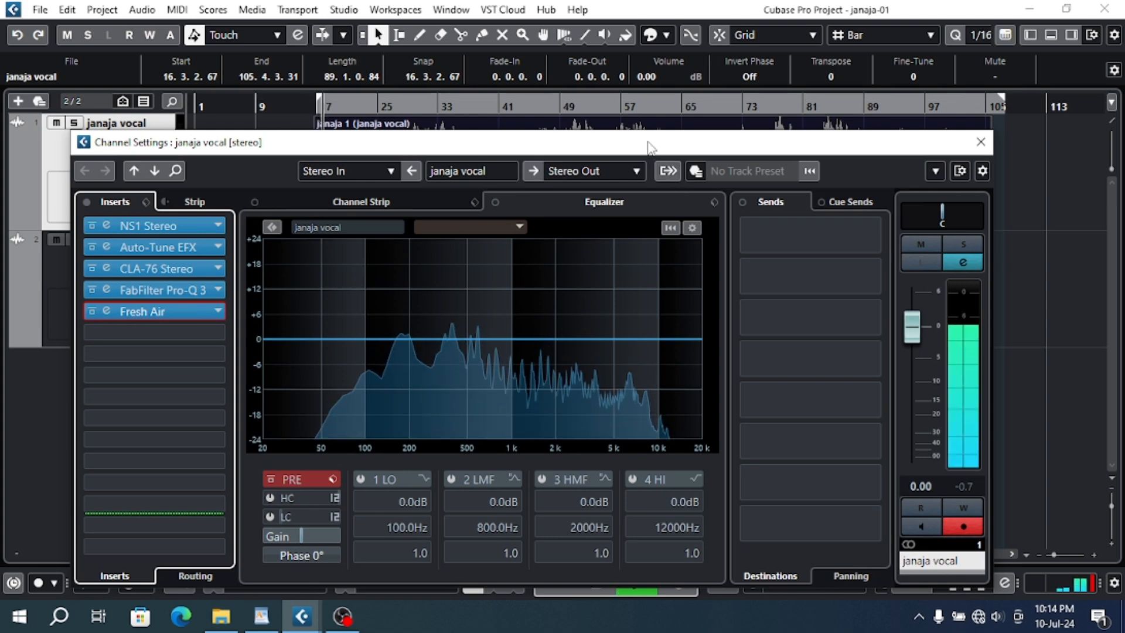
drag(643, 146, 675, 386)
key(space)
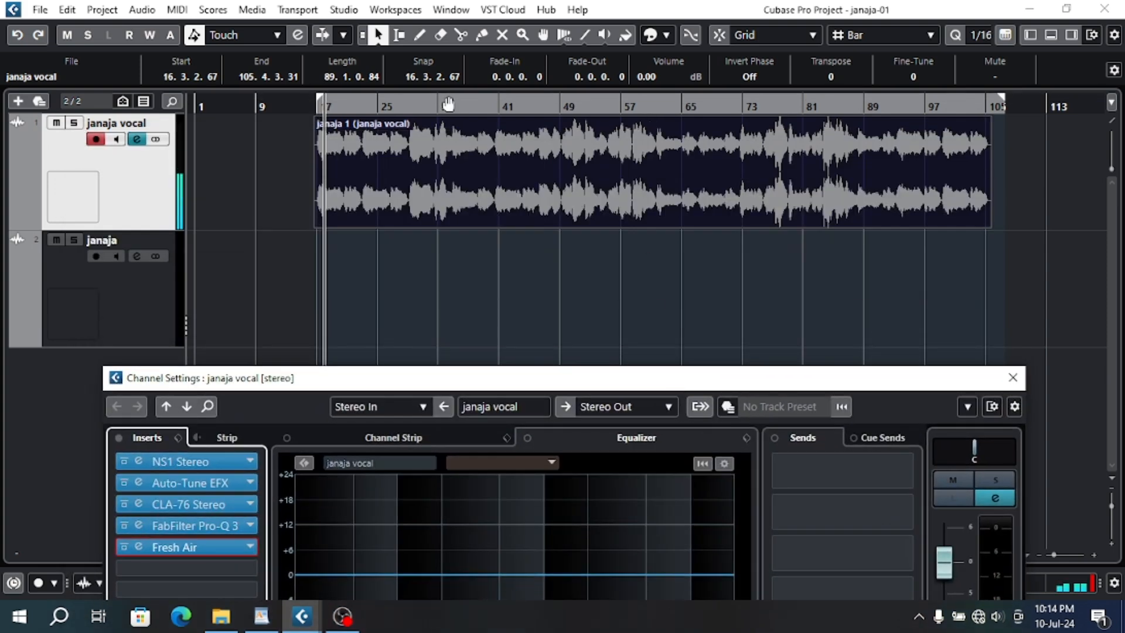
click(470, 163)
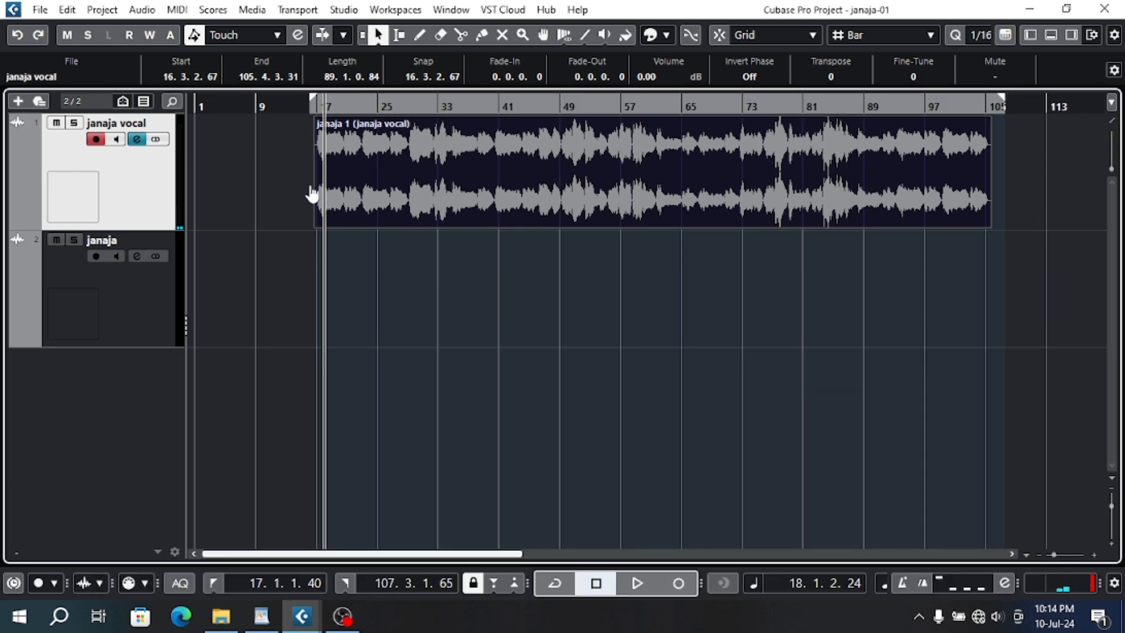
- Adjust the left and right locators by hand towards the vocal clip's edges
drag(312, 194, 318, 200)
mouse_move(998, 104)
mouse_down()
mouse_move(983, 107)
mouse_move(1013, 103)
mouse_up()
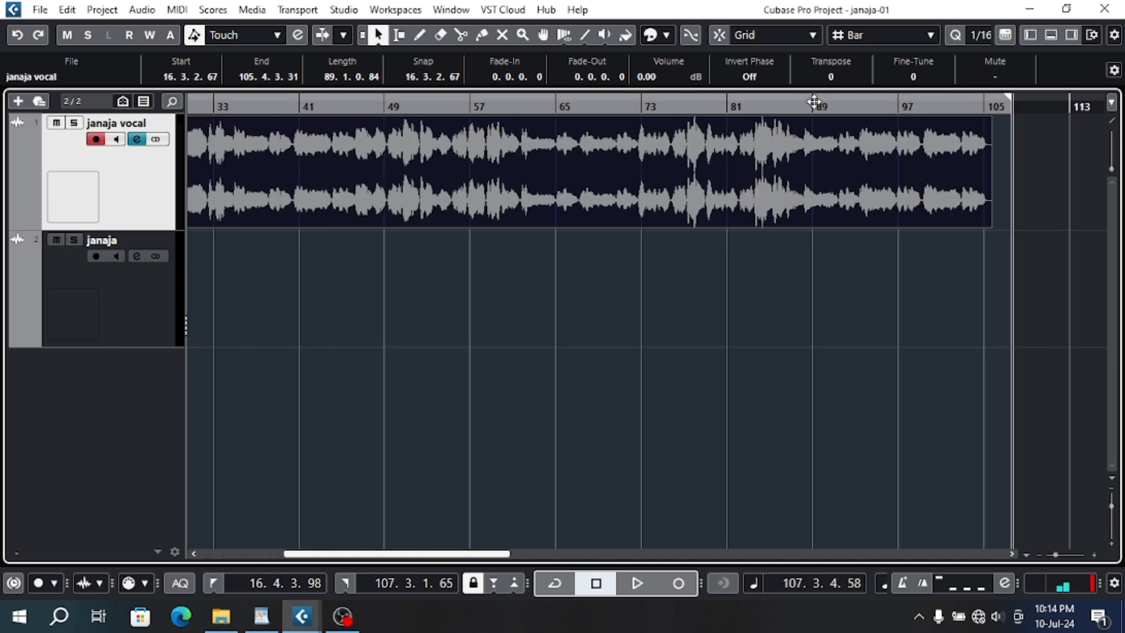
drag(815, 102, 787, 83)
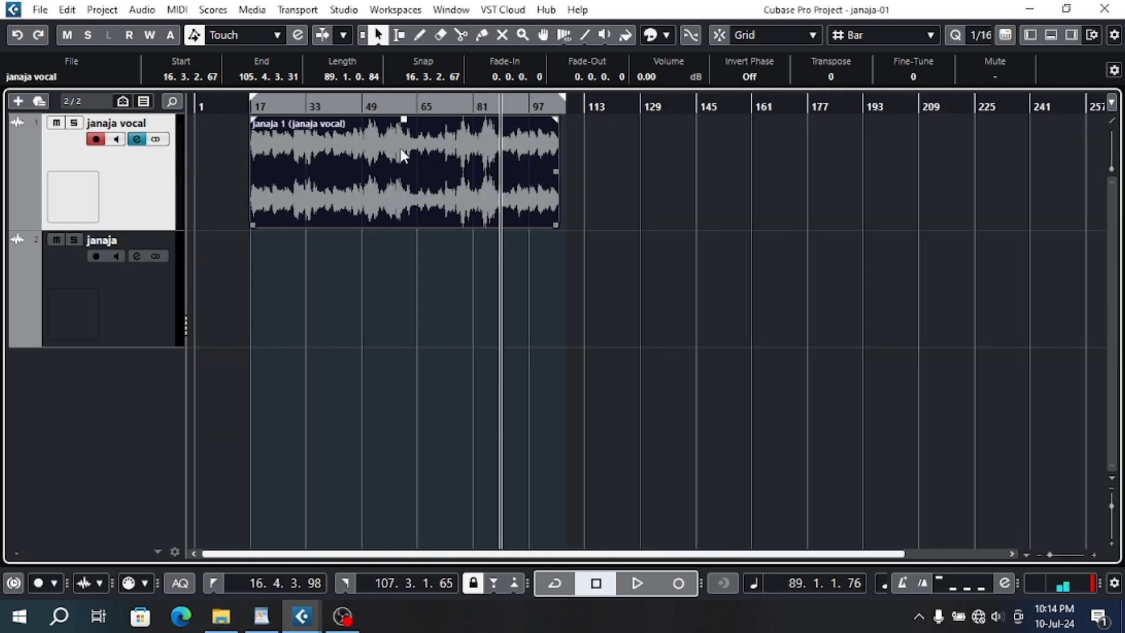
- Set the locators to the exact range of the vocal clip and turn on cycle mode
click(653, 255)
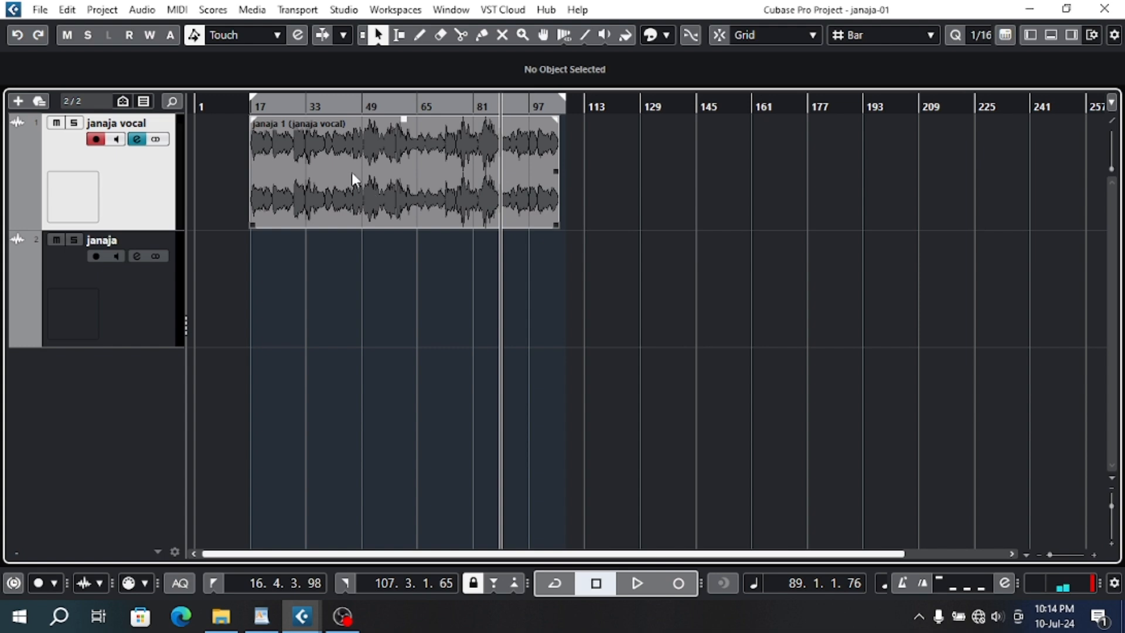
click(354, 178)
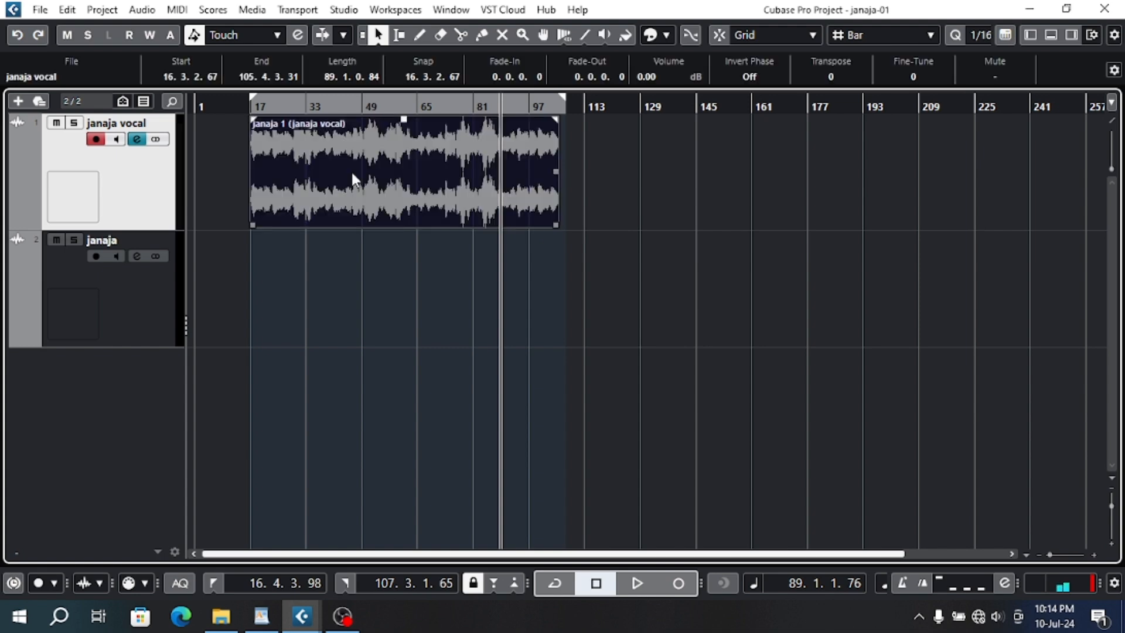
key(p)
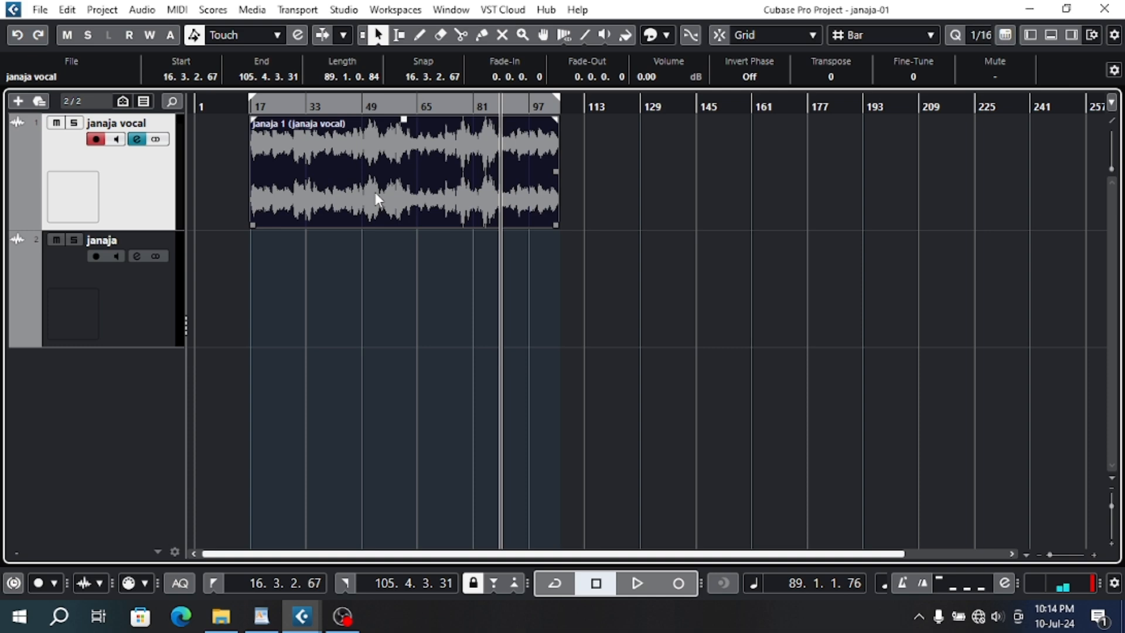
click(554, 580)
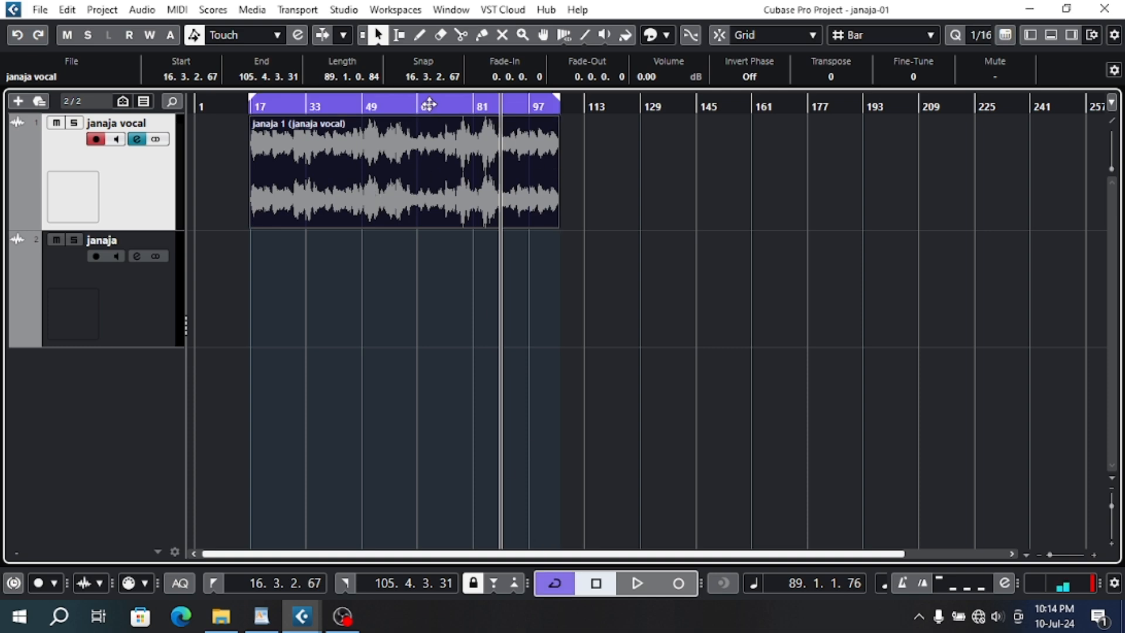
- Move the playhead to the start of the cycle range at the vocal clip's beginning
mouse_move(260, 122)
key(h)
key(h)
key(h)
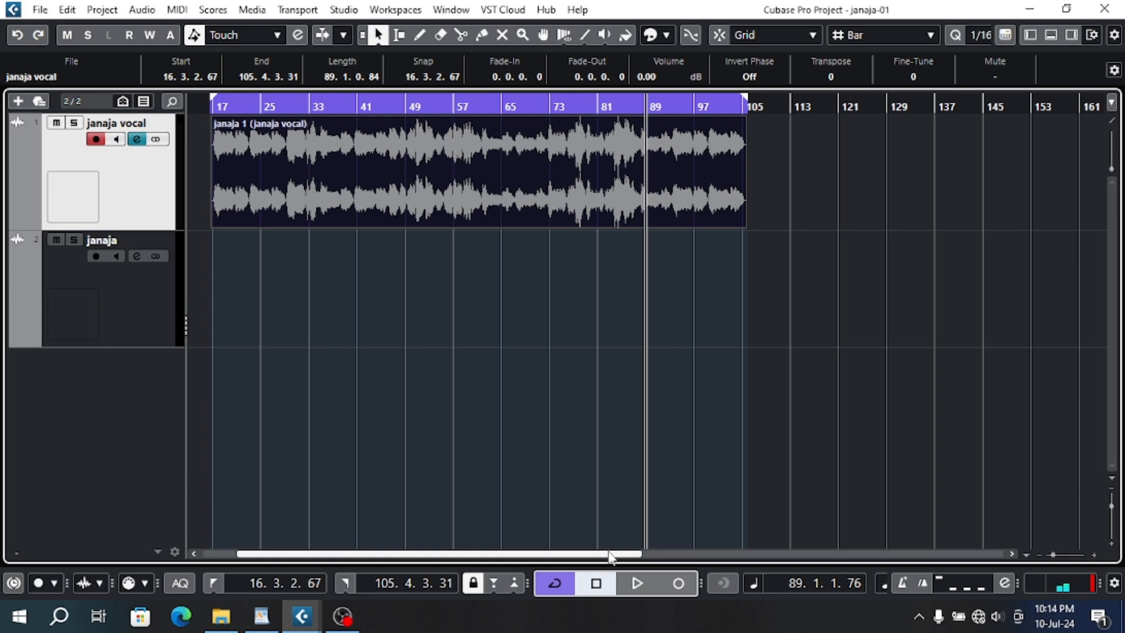
drag(610, 554, 593, 553)
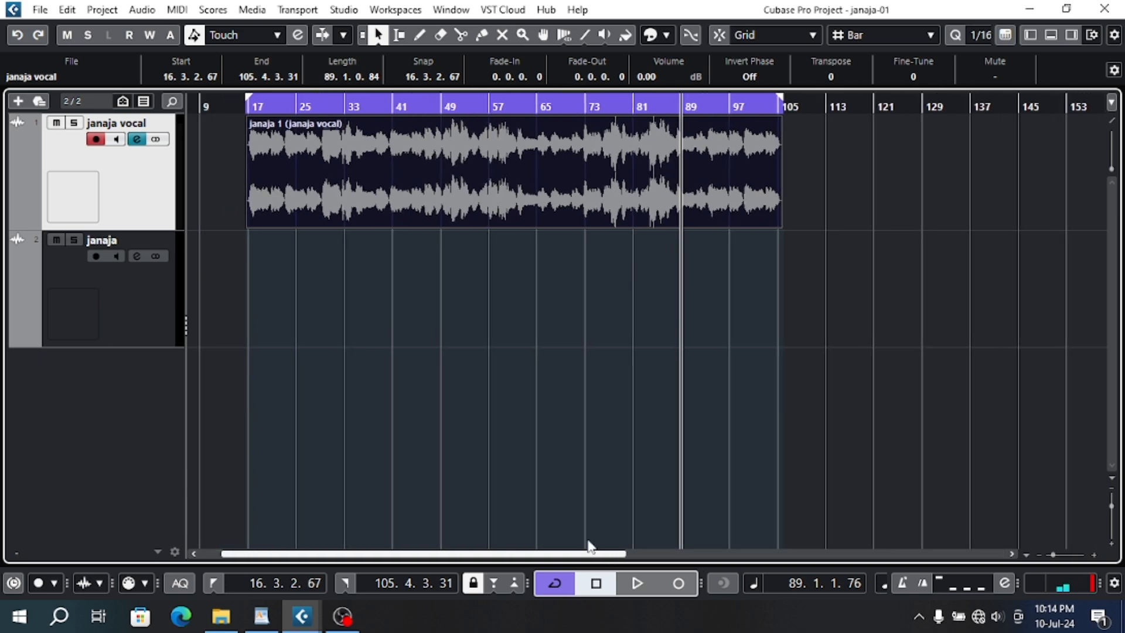
click(246, 106)
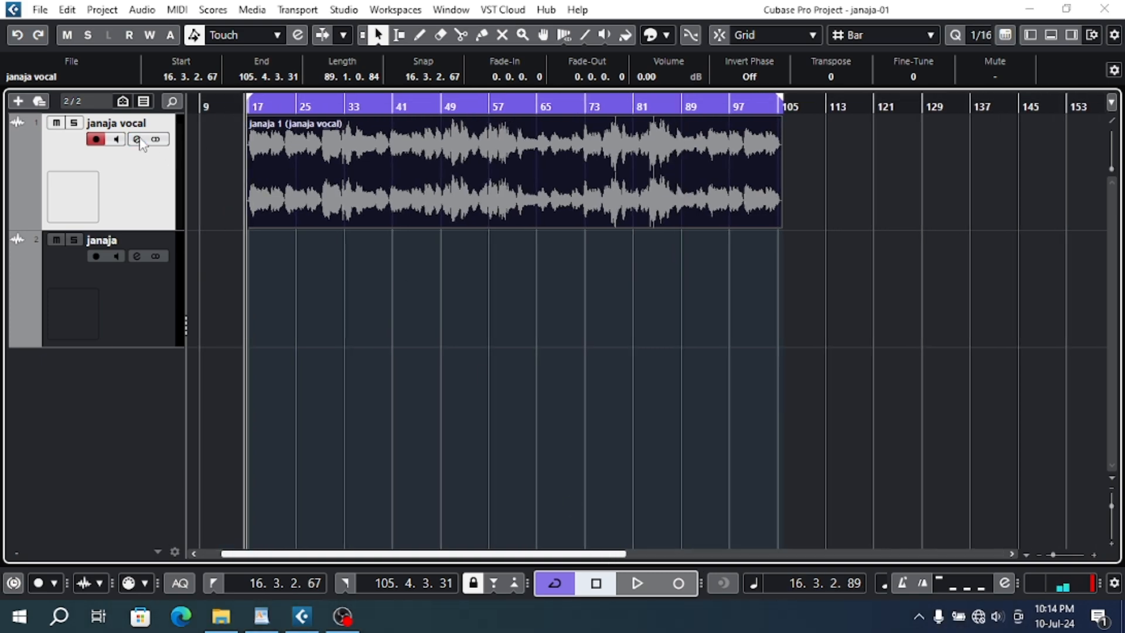
- Reopen the vocal track's channel settings and browse the FabFilter plug-ins for the sixth insert slot
click(137, 139)
drag(328, 373, 263, 142)
click(162, 341)
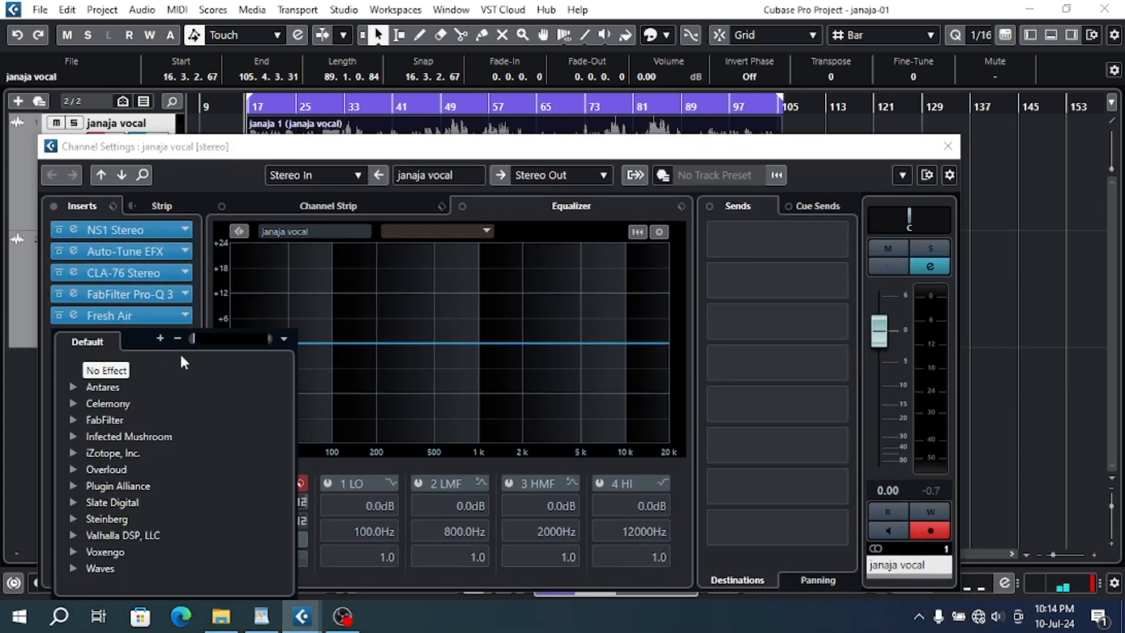
click(77, 419)
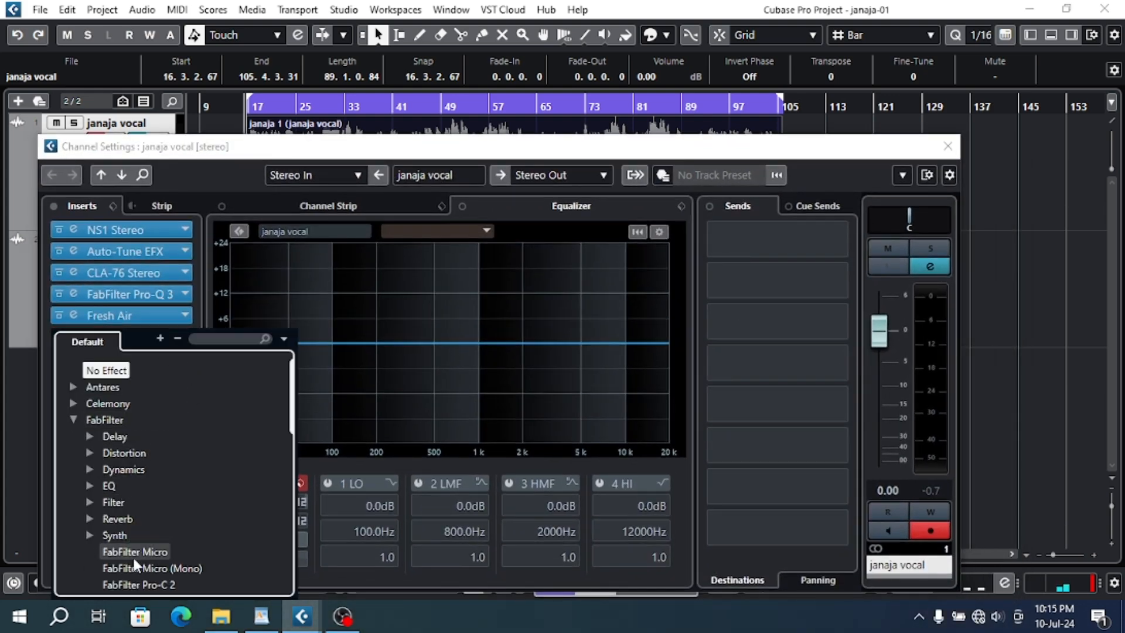
scroll(135, 557, down, 7)
scroll(134, 556, up, 3)
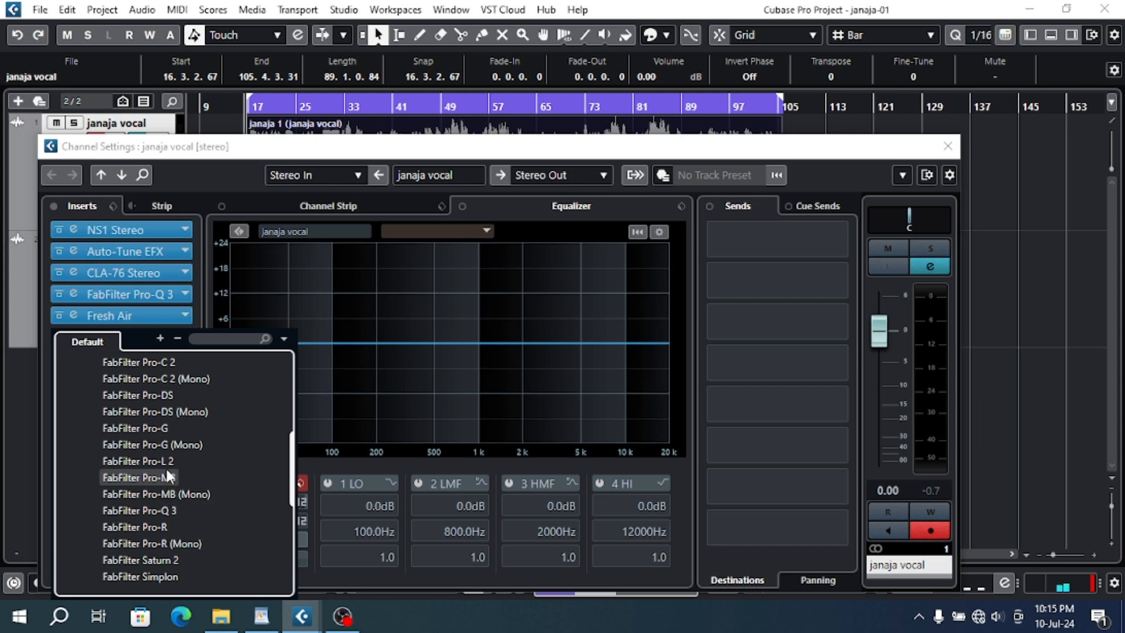
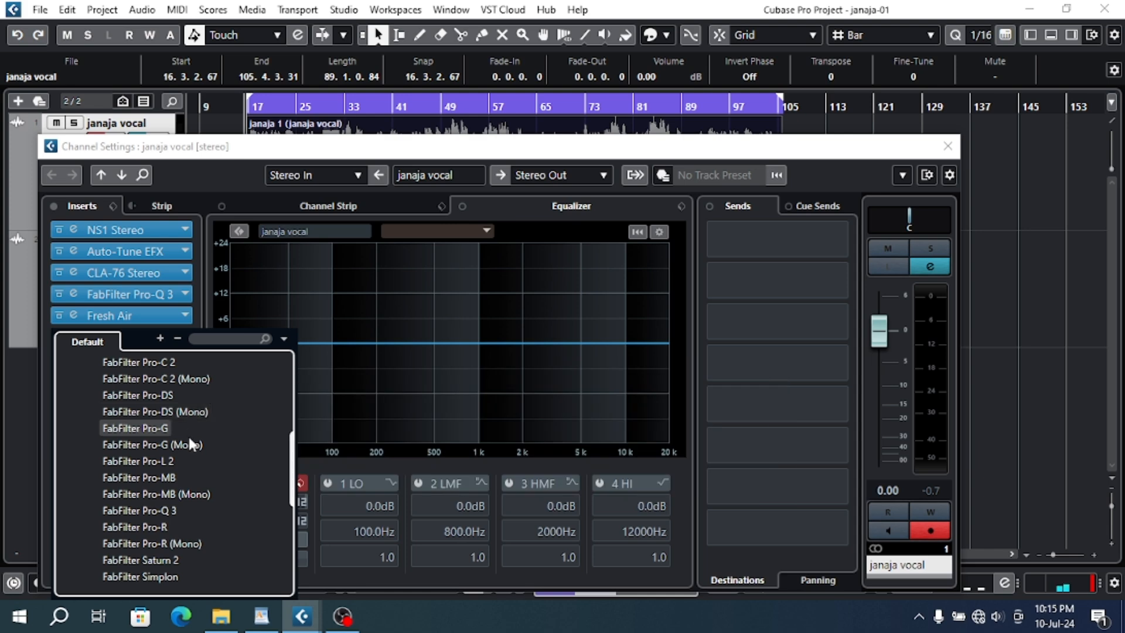
- Load FabFilter Pro-DS into the vocal channel's sixth insert slot
scroll(176, 540, down, 3)
scroll(164, 498, up, 3)
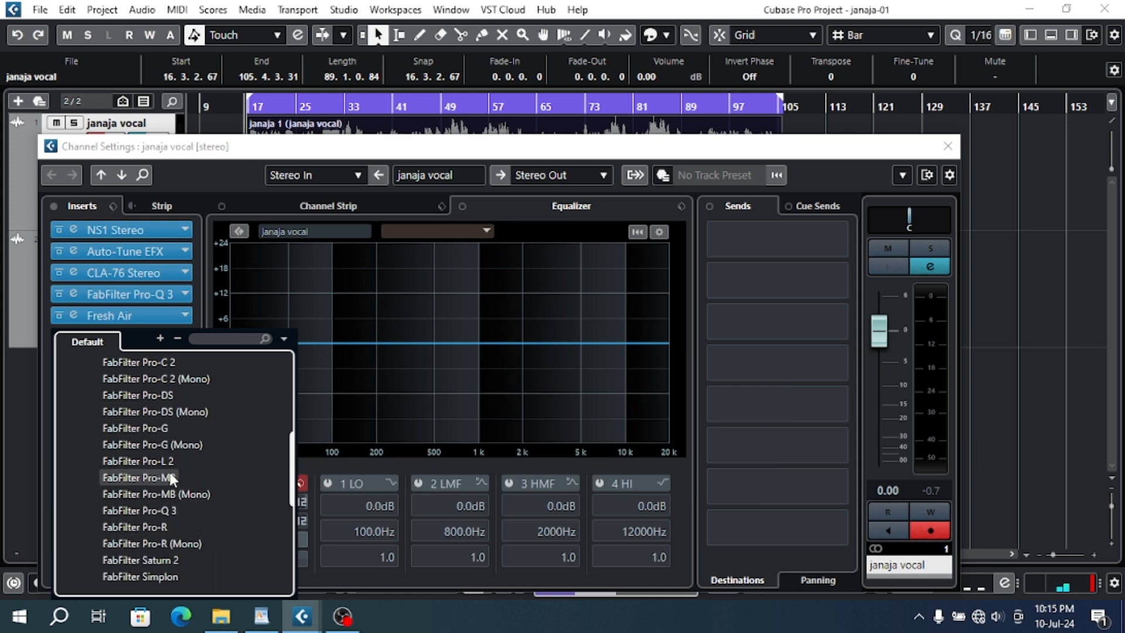
scroll(170, 471, up, 2)
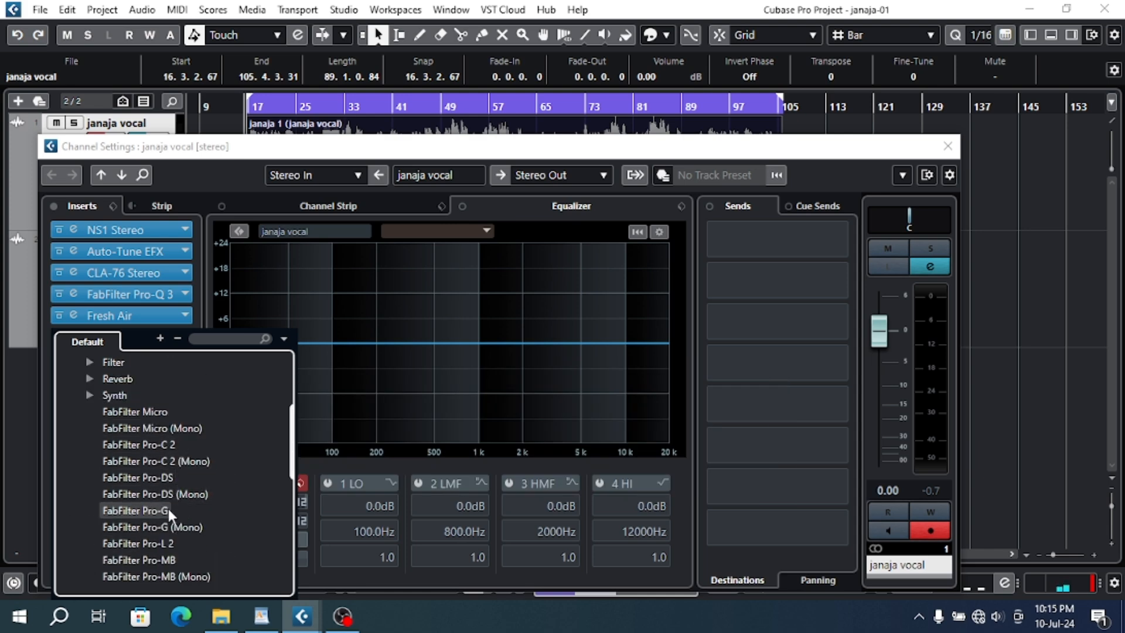
click(163, 477)
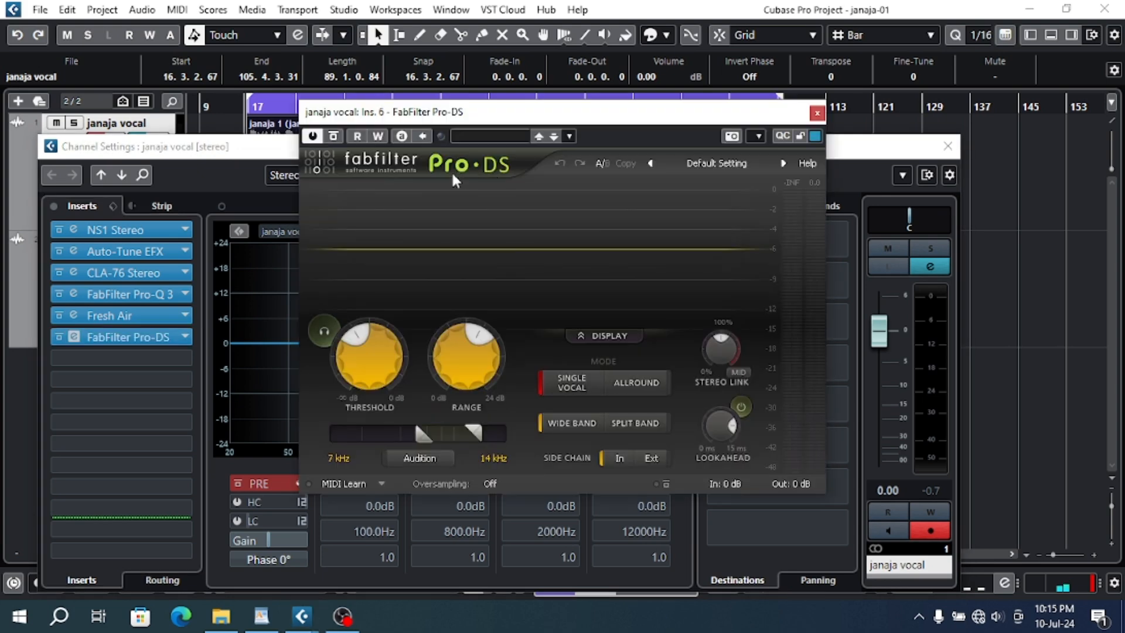
- Lower the Pro-DS threshold, raise its range, and start playback from the beginning of the vocal clip
drag(345, 337, 344, 353)
drag(497, 337, 504, 356)
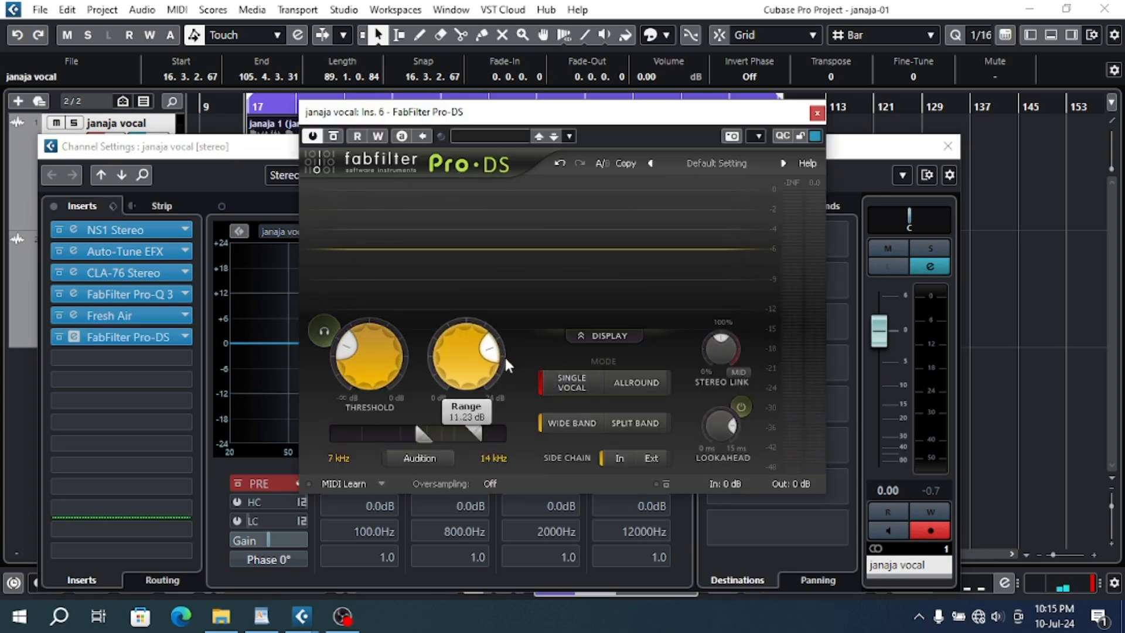
click(253, 107)
key(space)
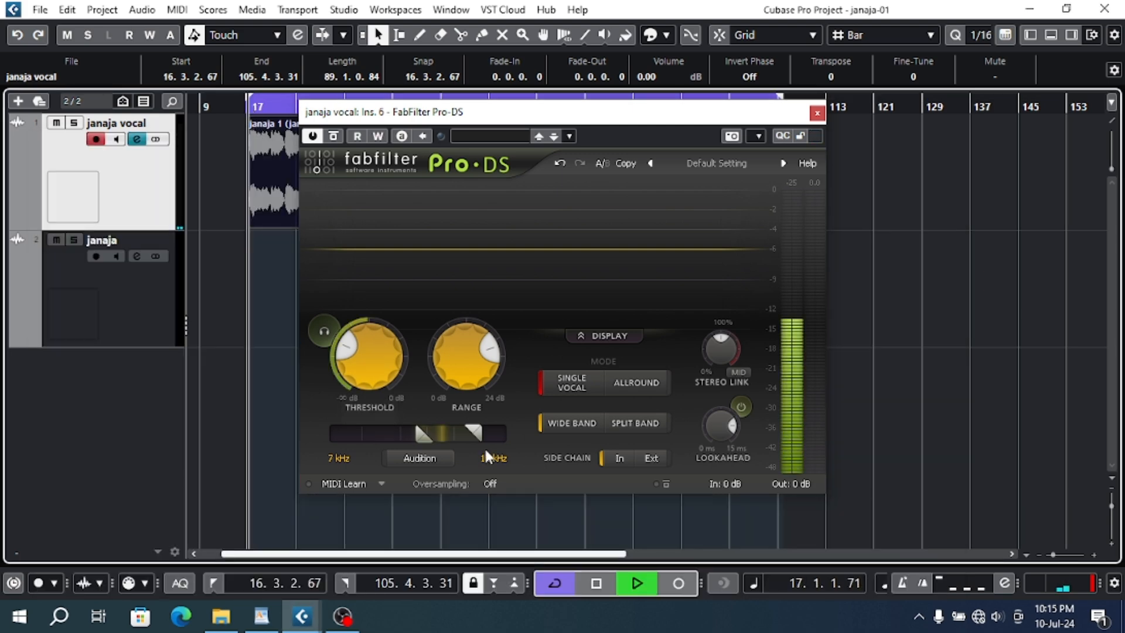
- Set the de-esser's detection band to 2 kHz–7.935 kHz, stop playback after listening, and close the plug-in
mouse_move(427, 434)
mouse_down()
mouse_move(319, 459)
mouse_move(424, 445)
mouse_move(445, 455)
mouse_move(436, 452)
mouse_up()
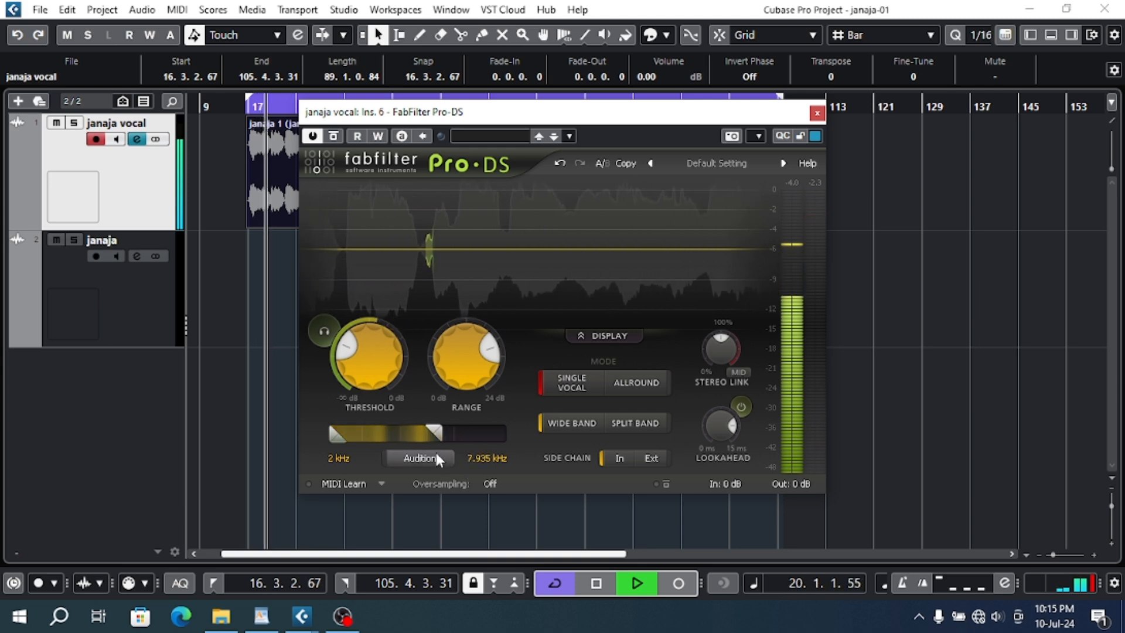
drag(431, 113, 405, 167)
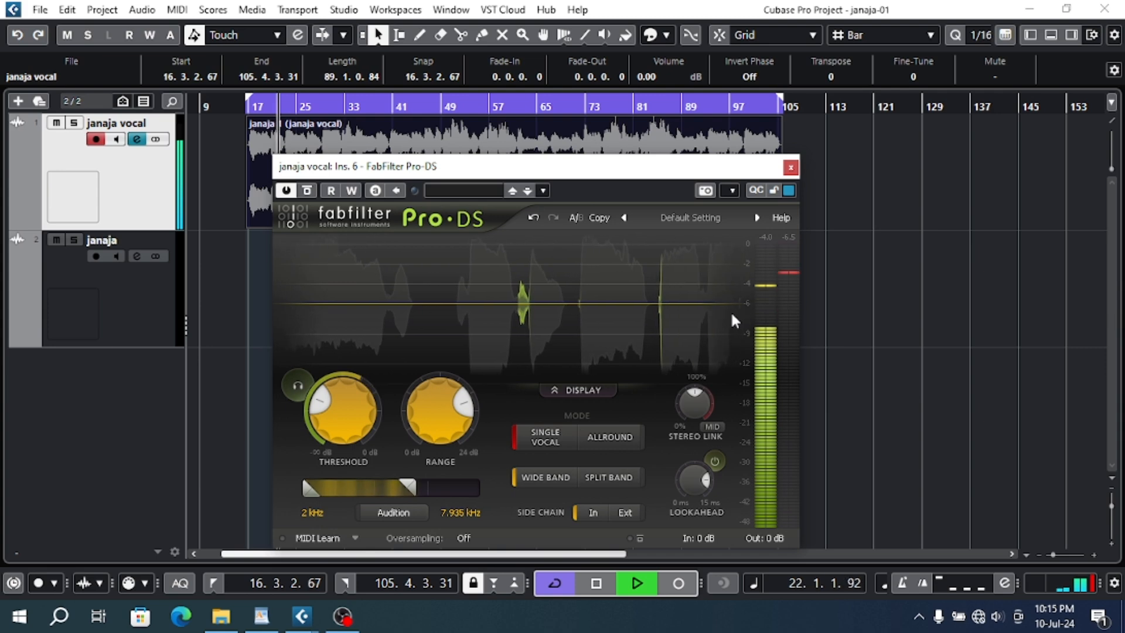
key(space)
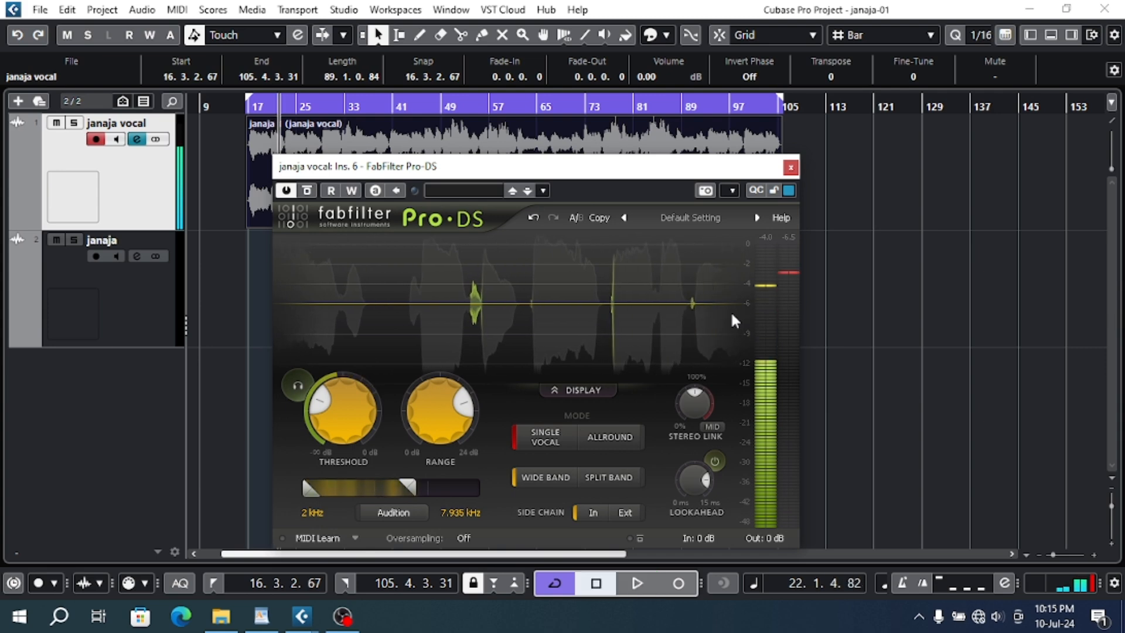
click(790, 169)
- Switch to the WordPad course outline, highlight the "7 - DS" line, and return to the vocal's Channel Settings in Cubase
click(260, 616)
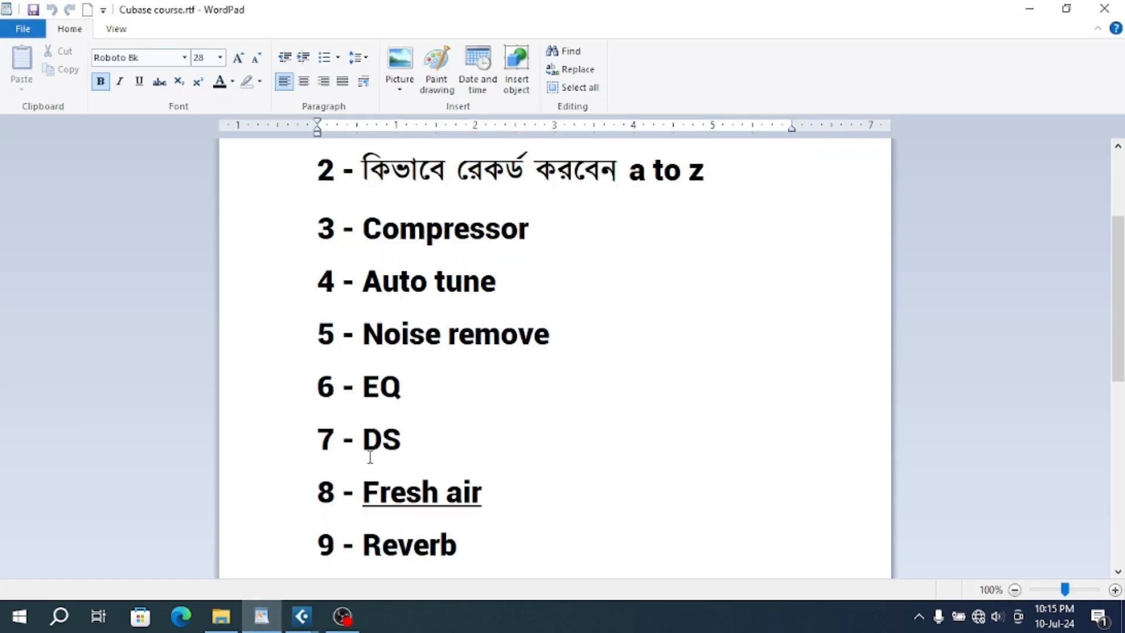
click(325, 443)
click(300, 451)
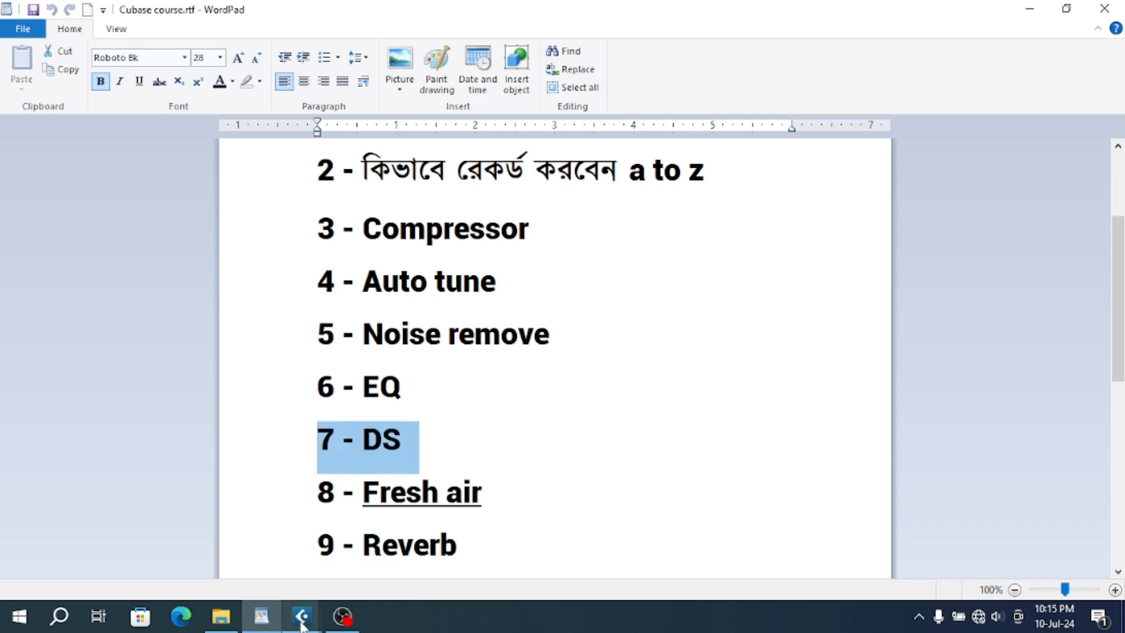
mouse_move(302, 621)
click(390, 539)
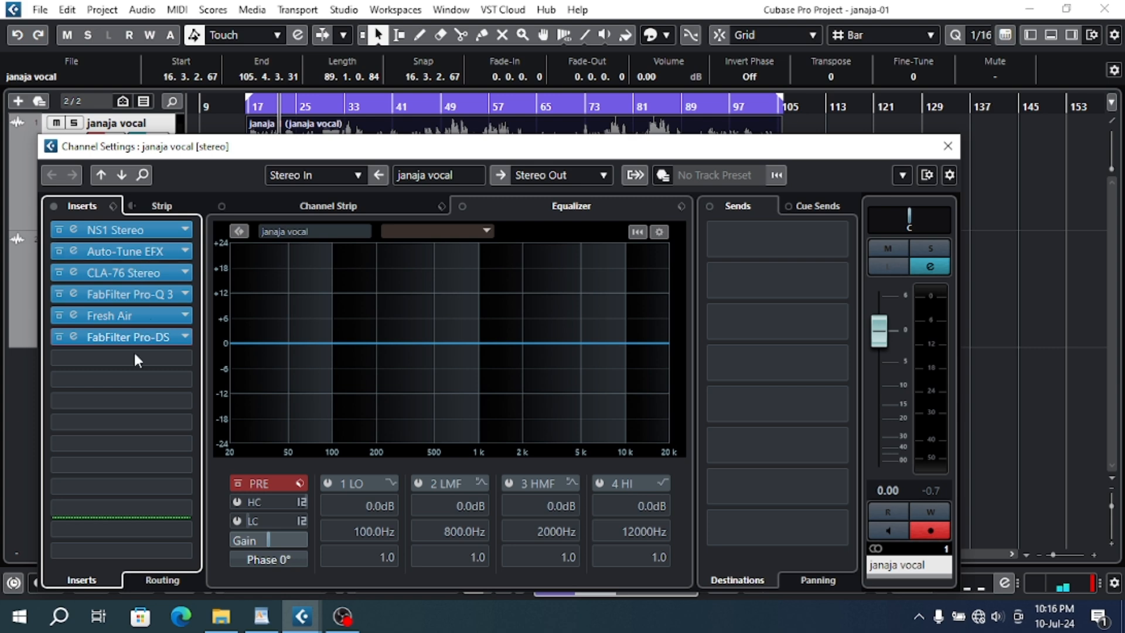
click(119, 357)
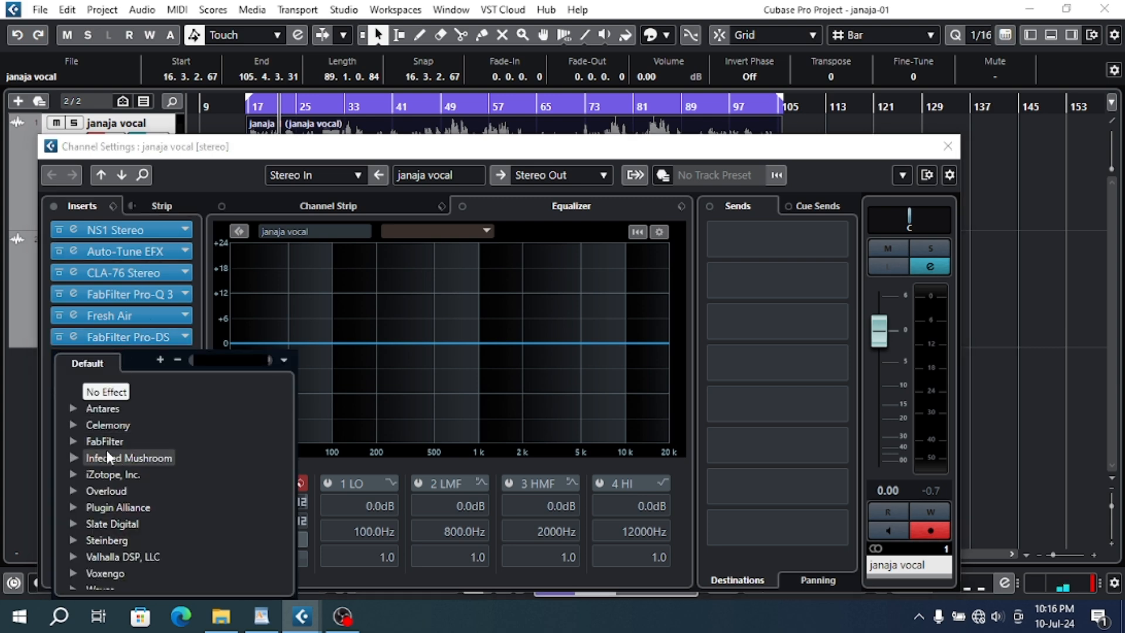
click(80, 438)
scroll(128, 522, down, 6)
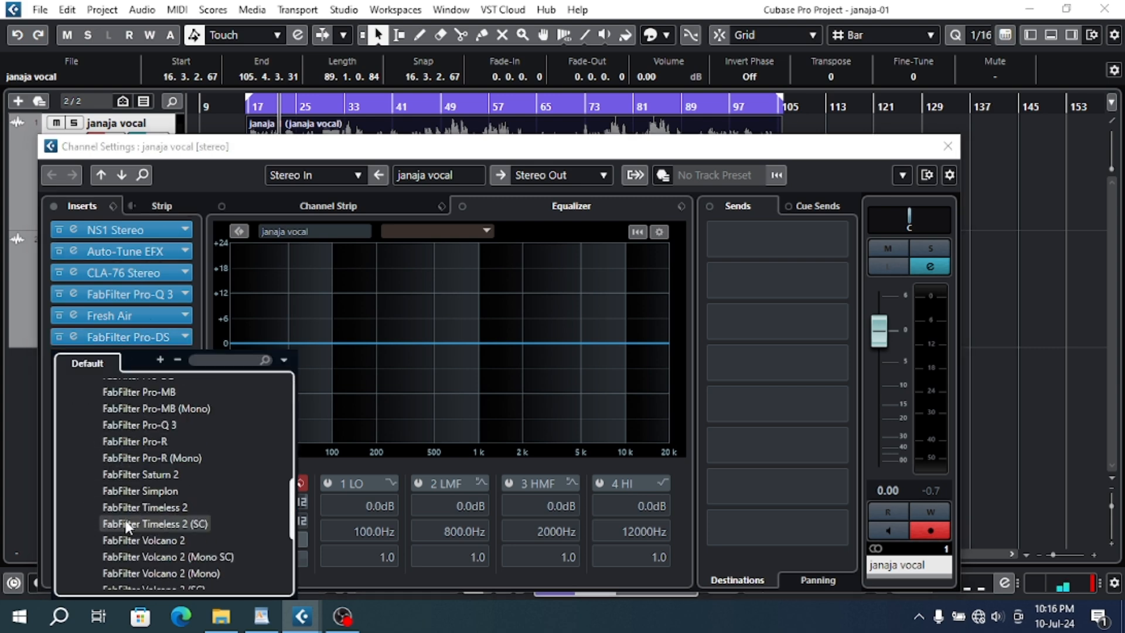
scroll(126, 522, up, 4)
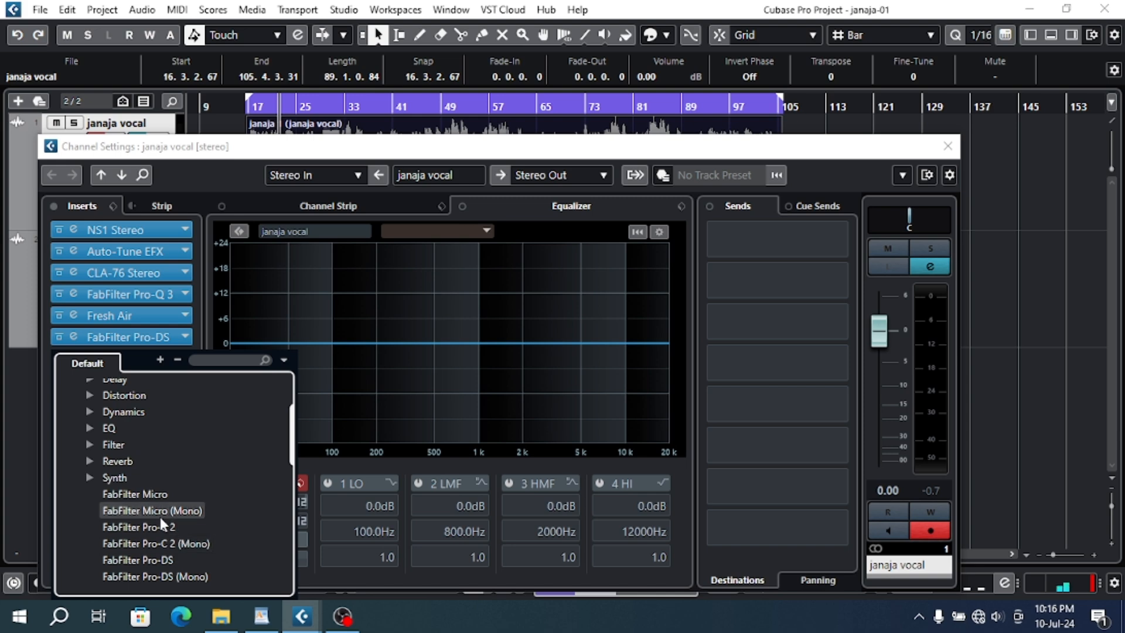
scroll(160, 517, down, 2)
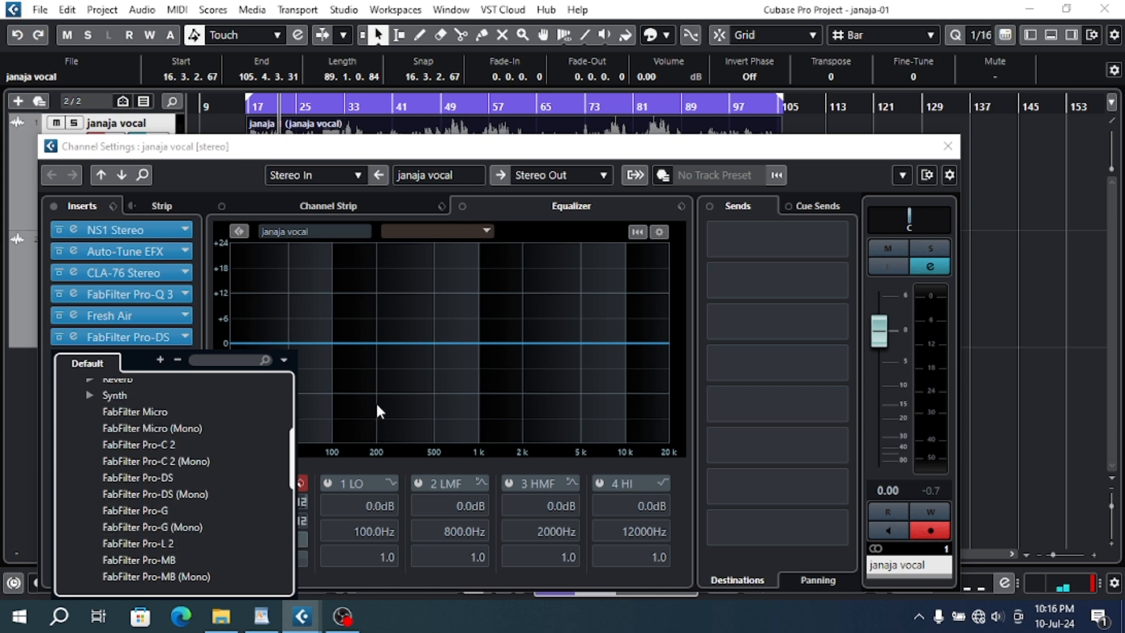
click(948, 150)
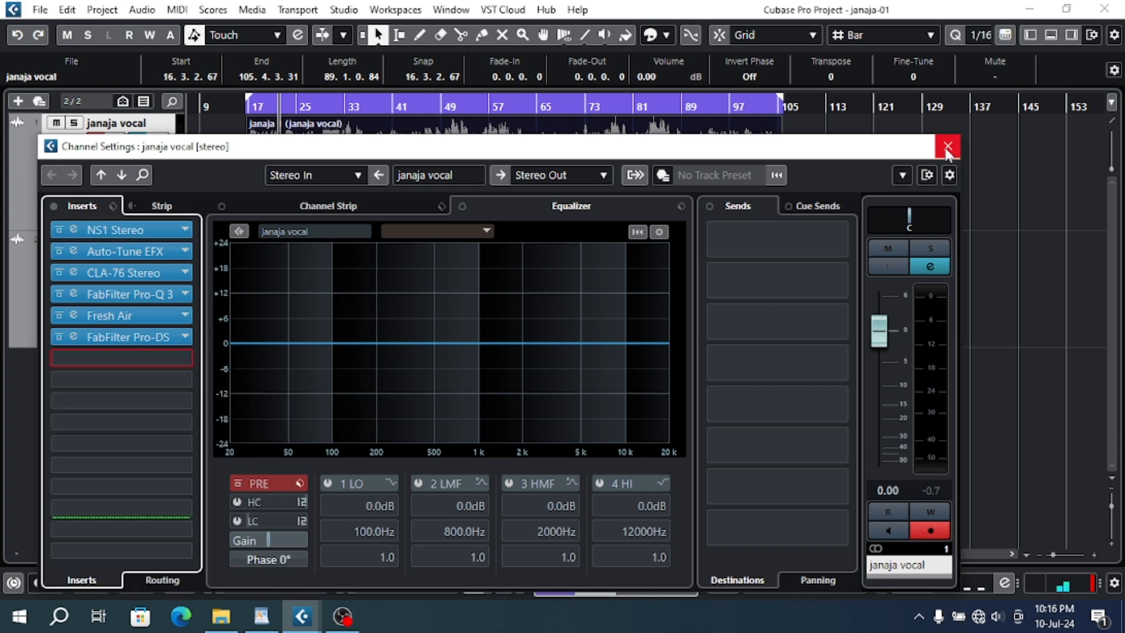
click(948, 147)
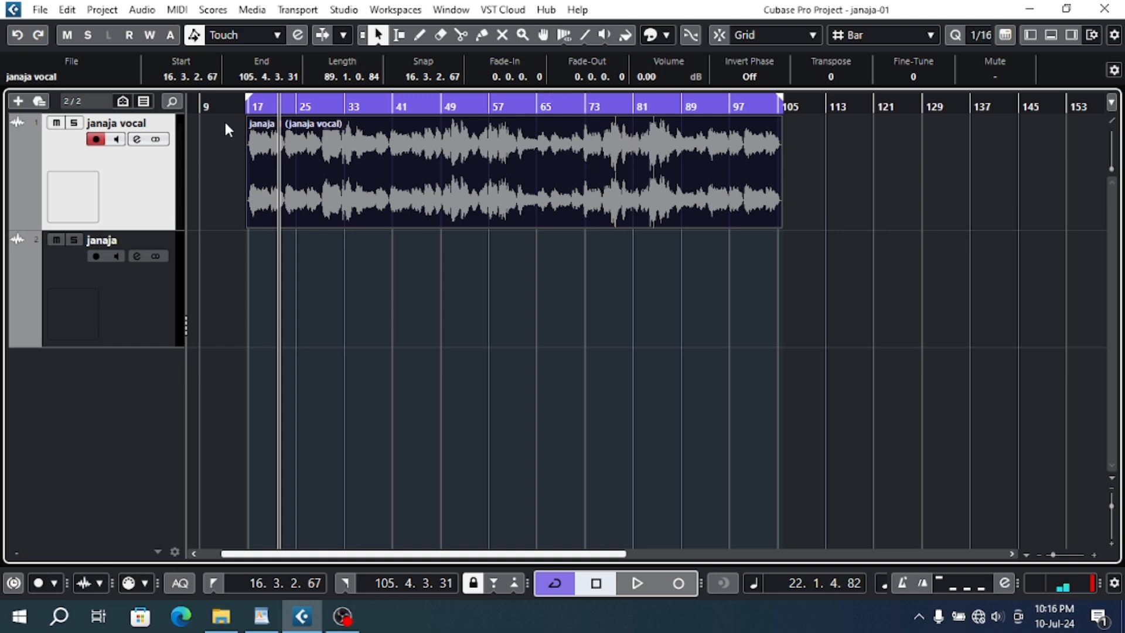
- Return the playhead to the start of the vocal clip and briefly review the vocal channel's insert chain
drag(249, 107, 248, 116)
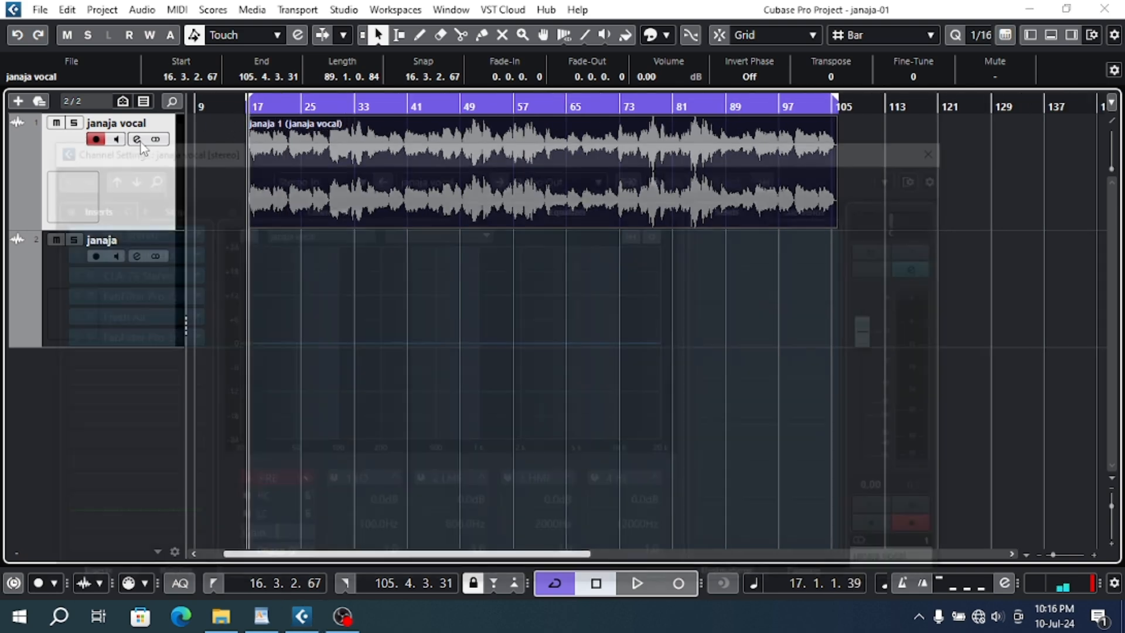
click(140, 143)
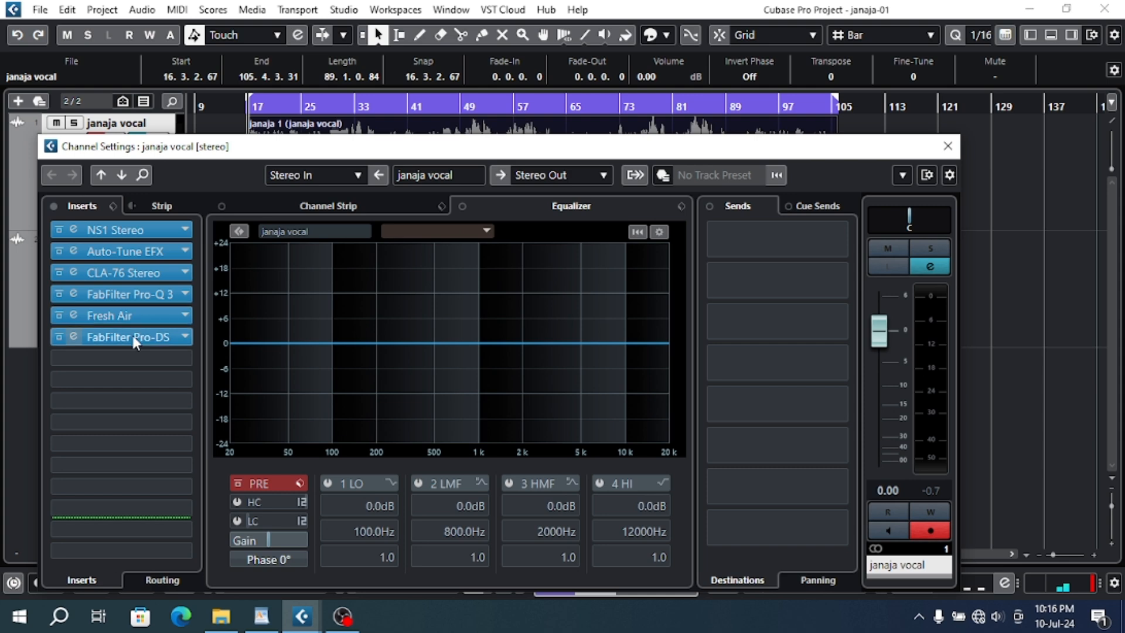
click(948, 146)
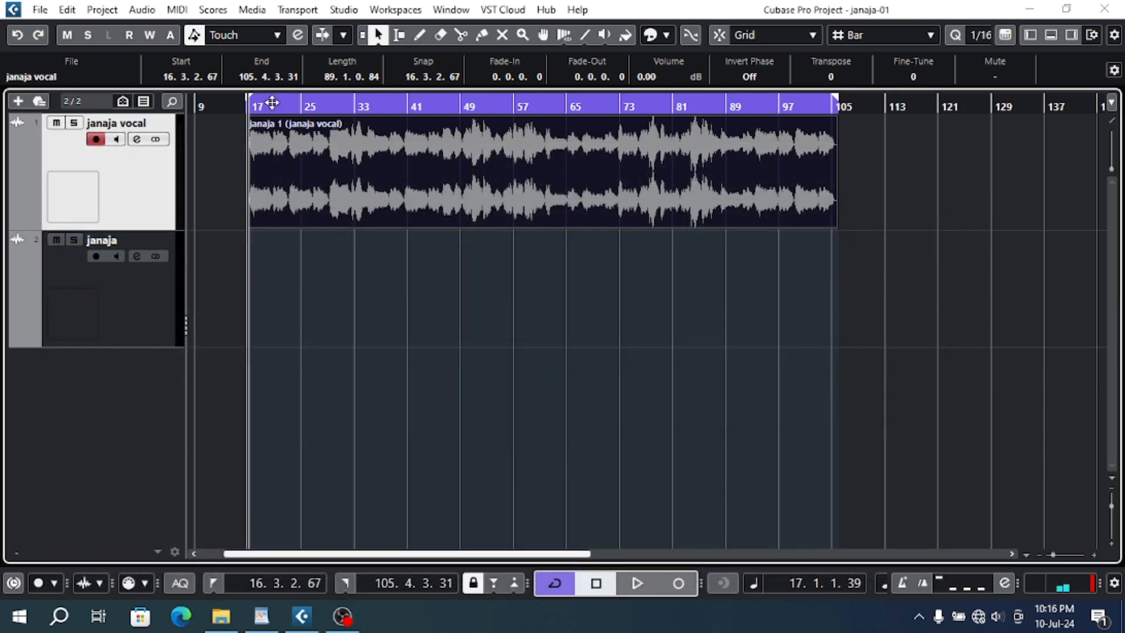
- Delete the empty janaja track below the vocal track
click(175, 273)
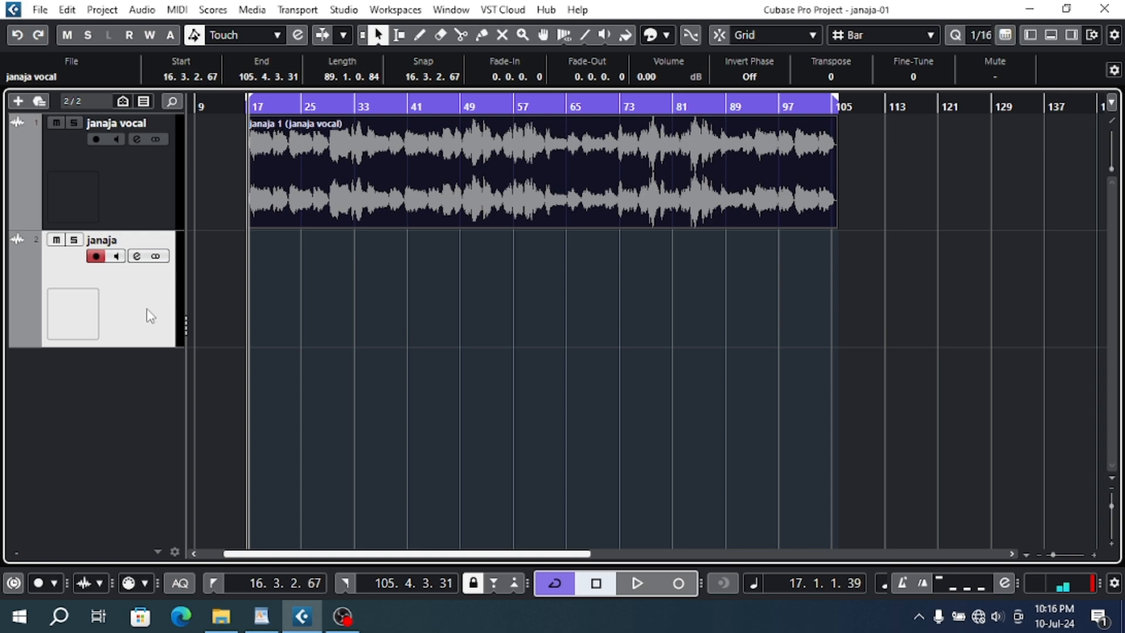
key(Delete)
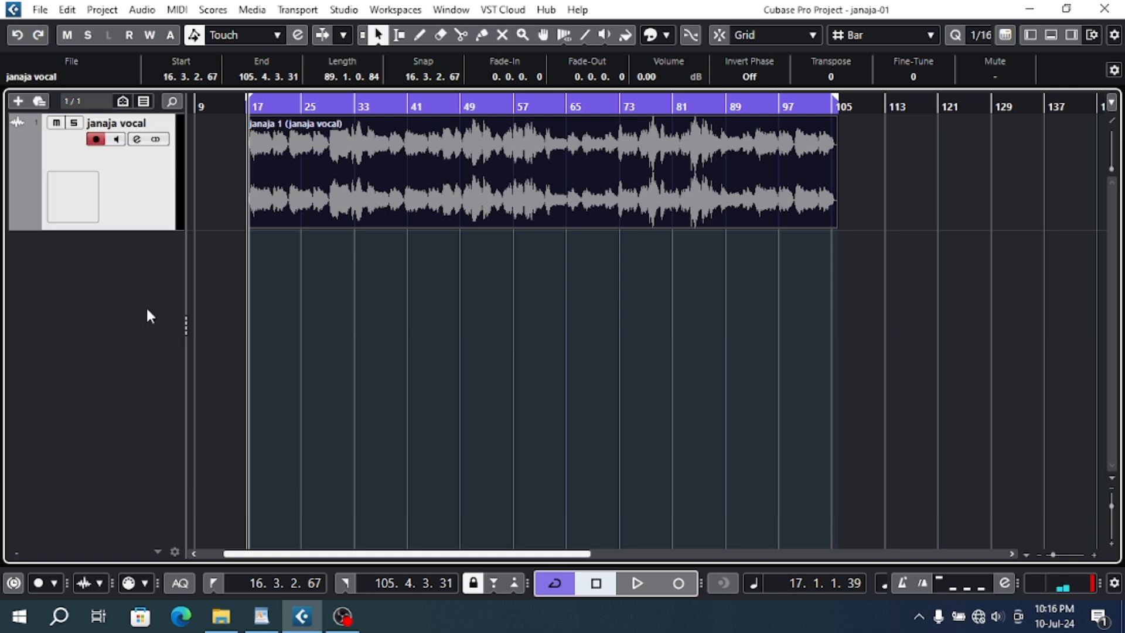
key(ctrl+z)
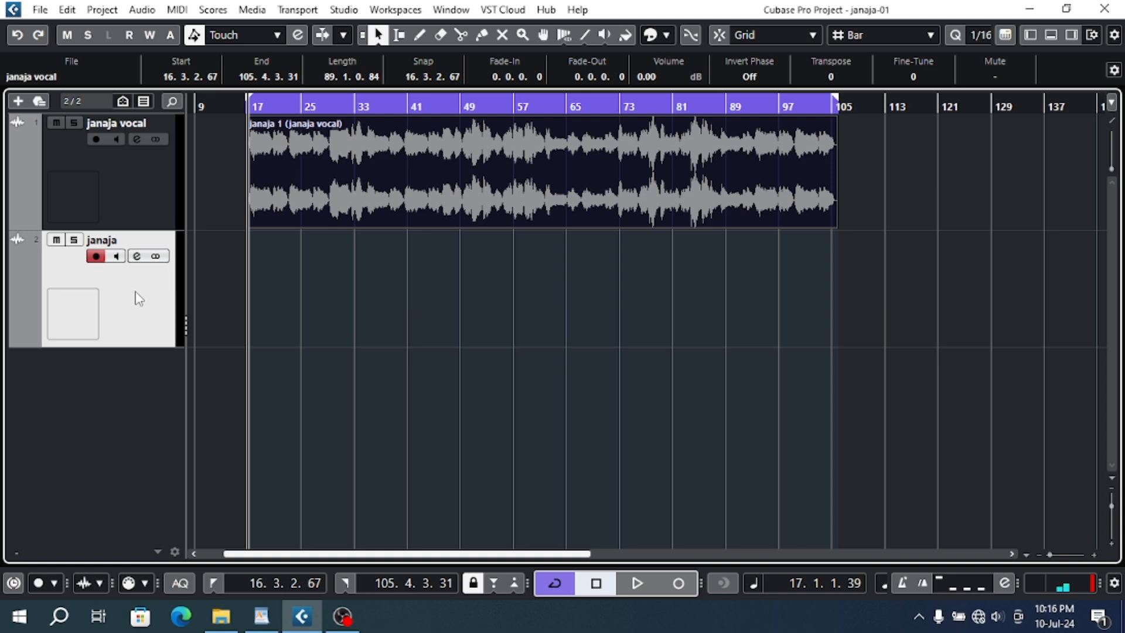
key(Delete)
- Play the processed vocal from the start of the clip and stop after a short listen
click(307, 145)
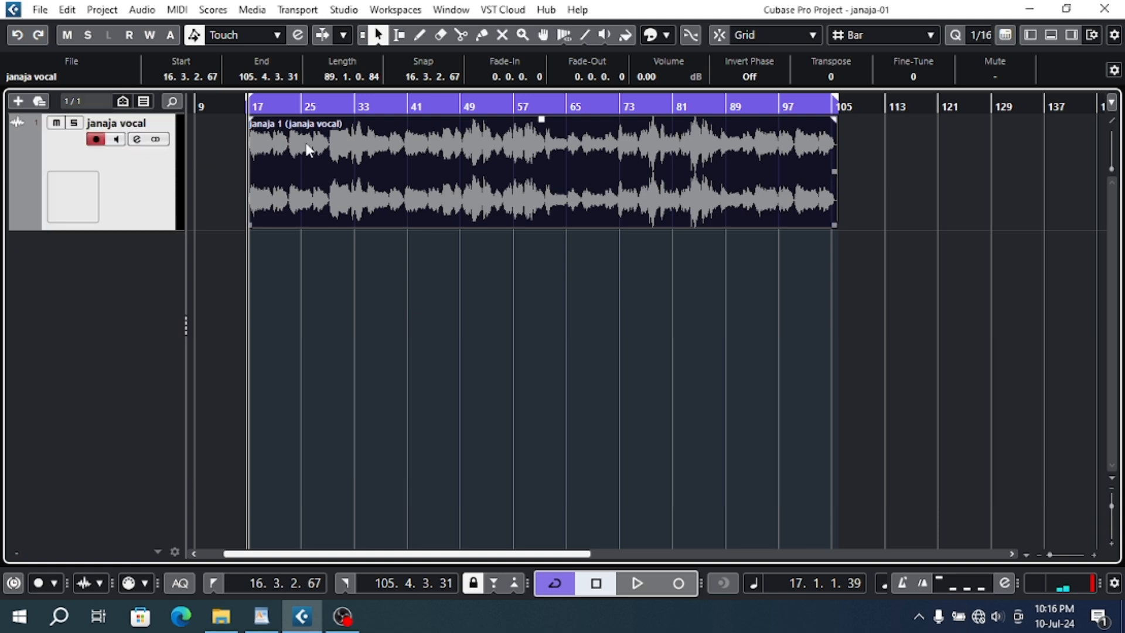
key(space)
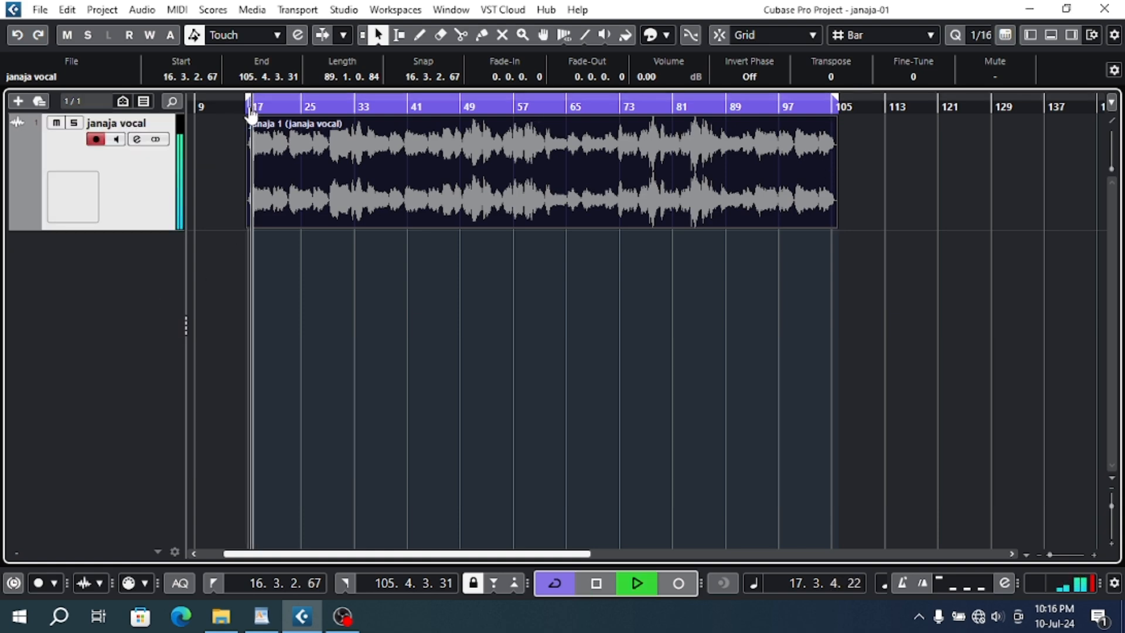
key(space)
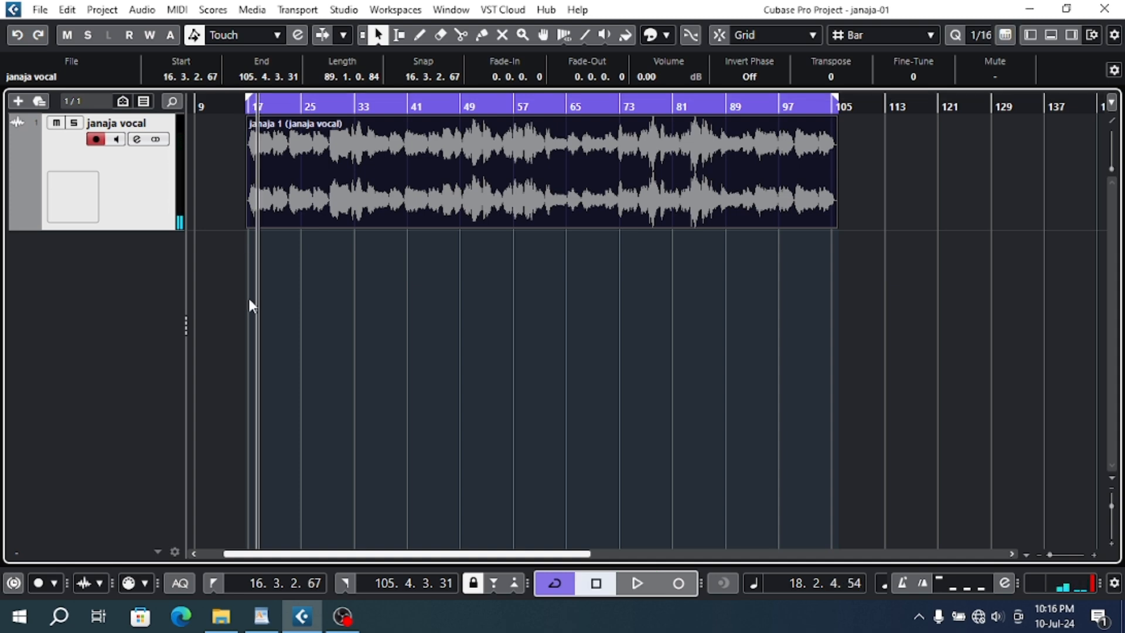
click(359, 621)
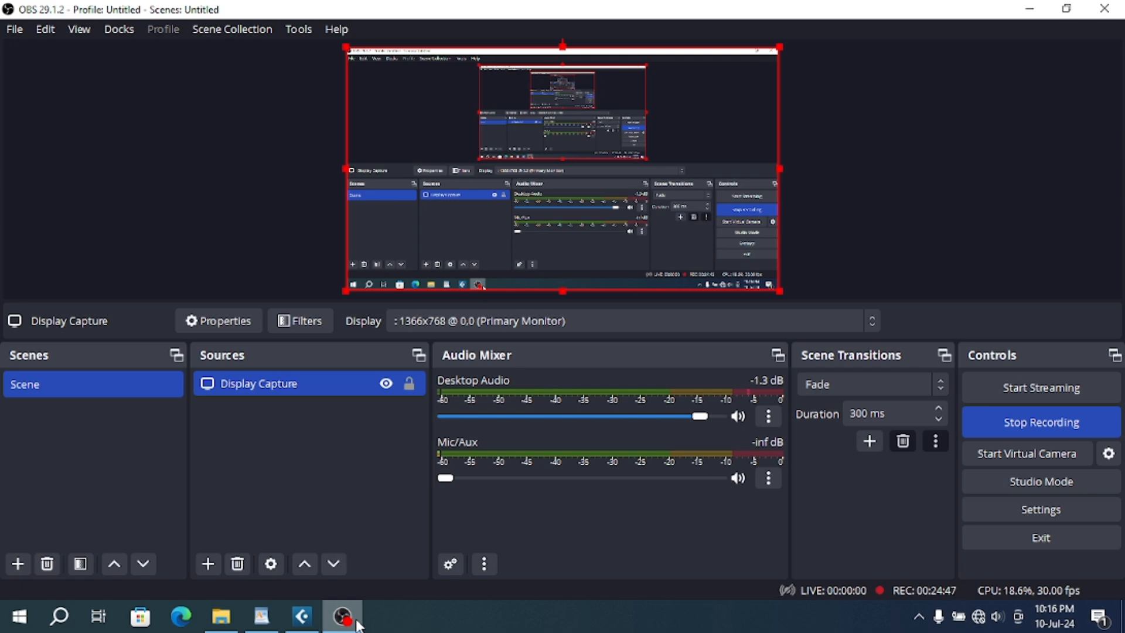
click(358, 626)
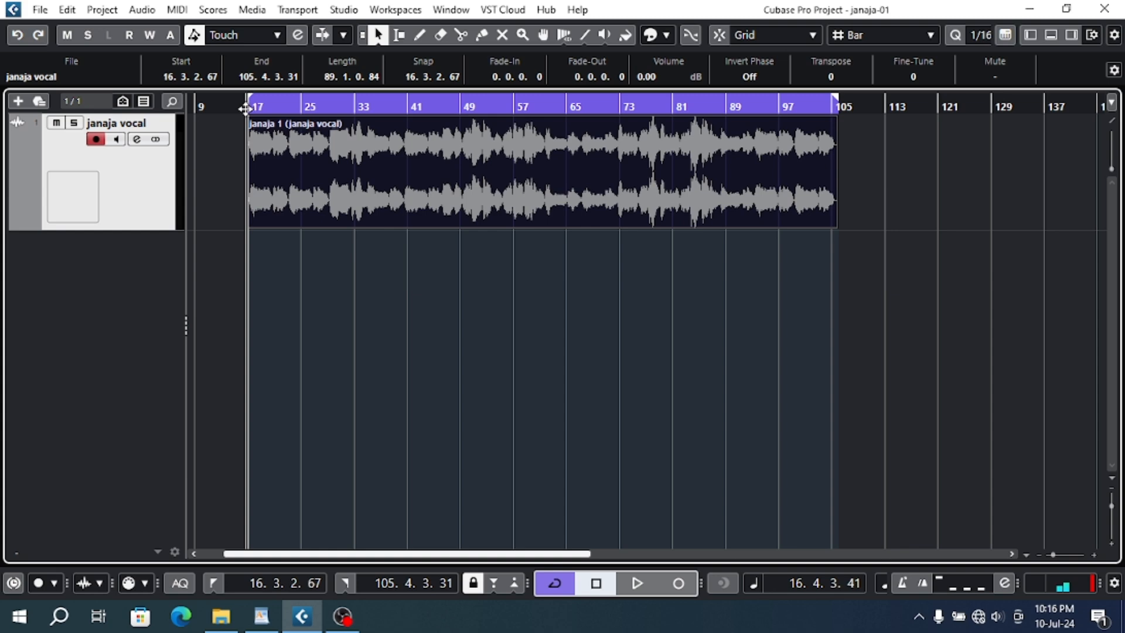
- Begin adding an FX channel to the selected vocal channel, with ValhallaRoom as its effect
right_click(102, 256)
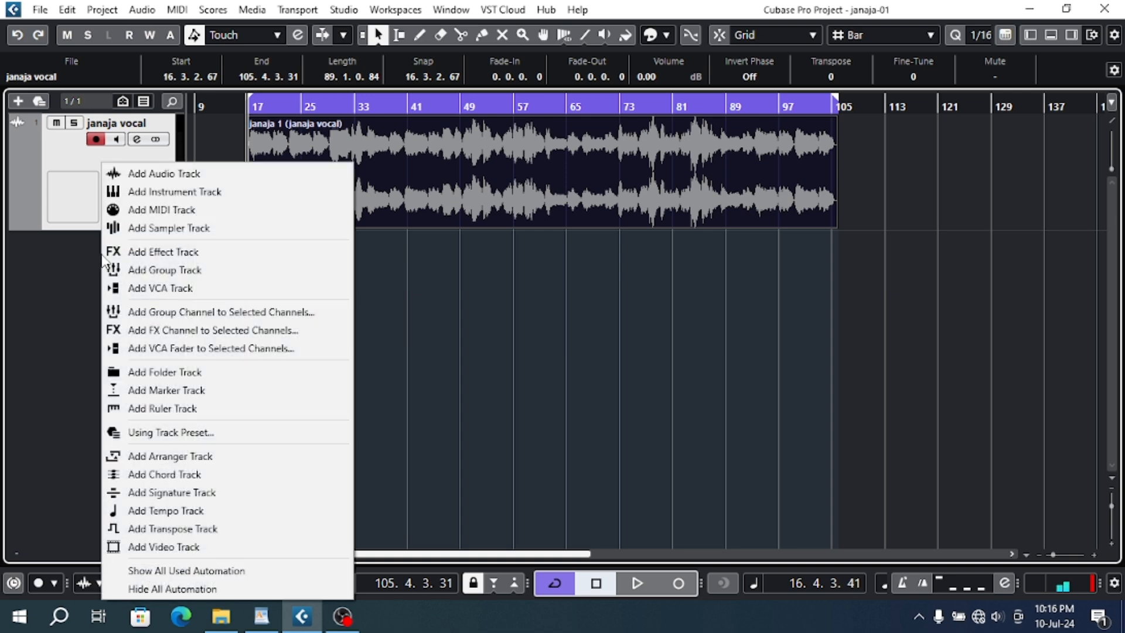
click(194, 330)
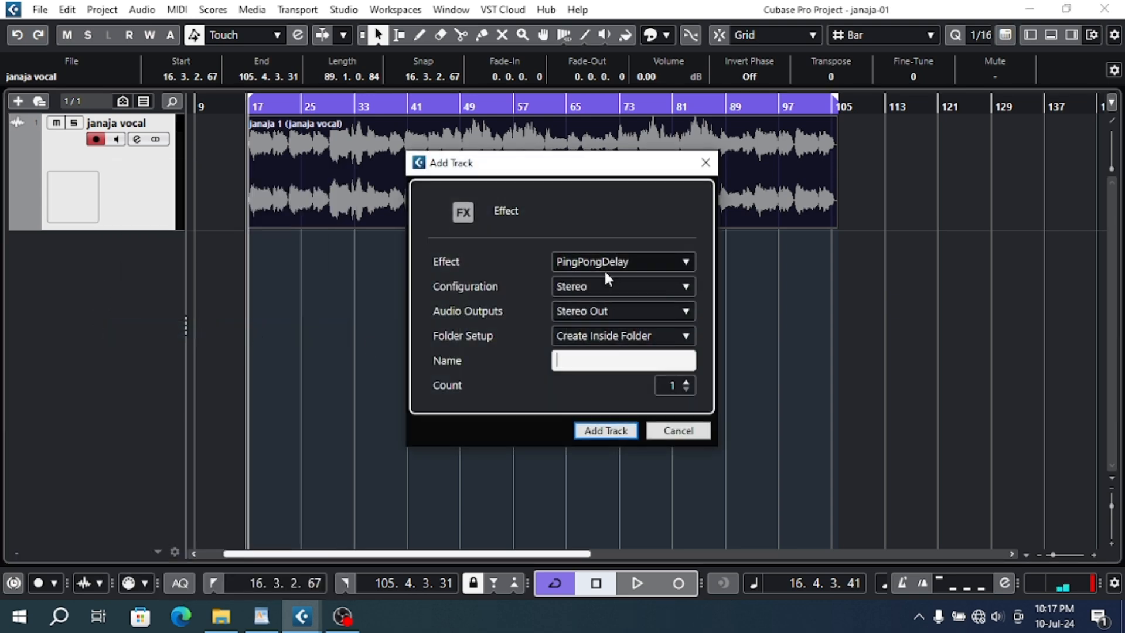
click(617, 259)
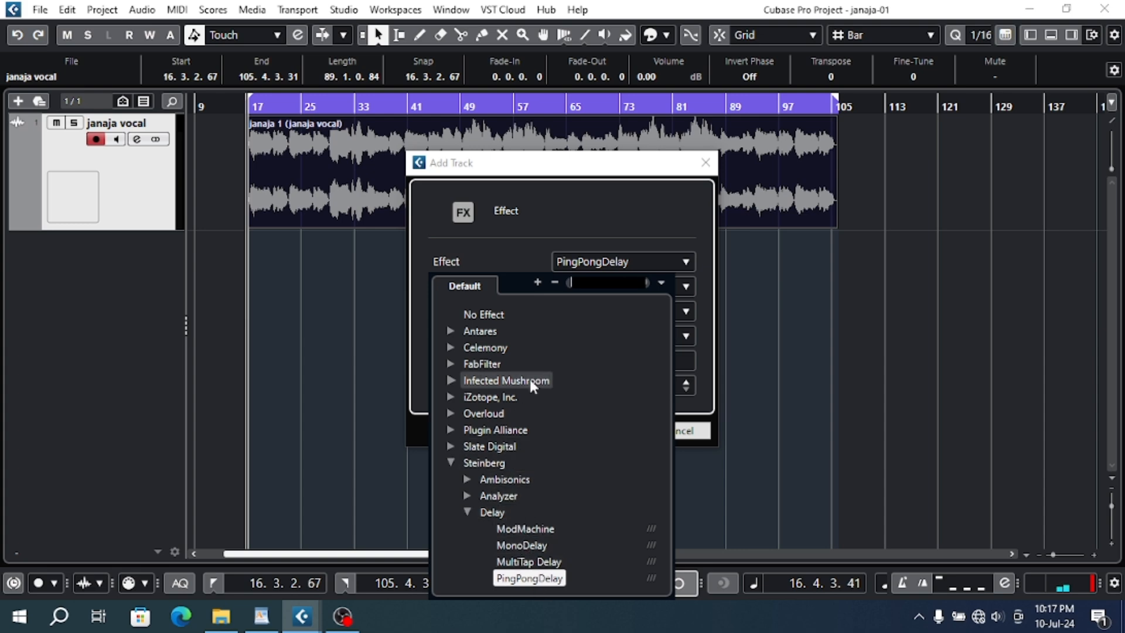
click(621, 283)
text(va)
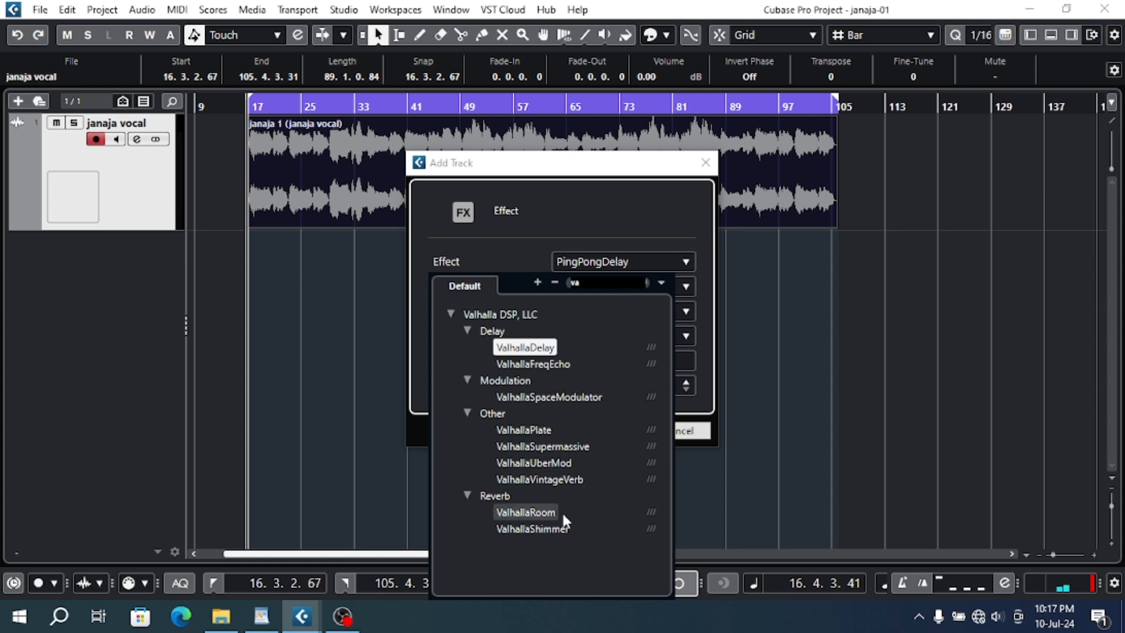
click(545, 514)
- Name the new stereo effect track R and add it to the project
click(596, 362)
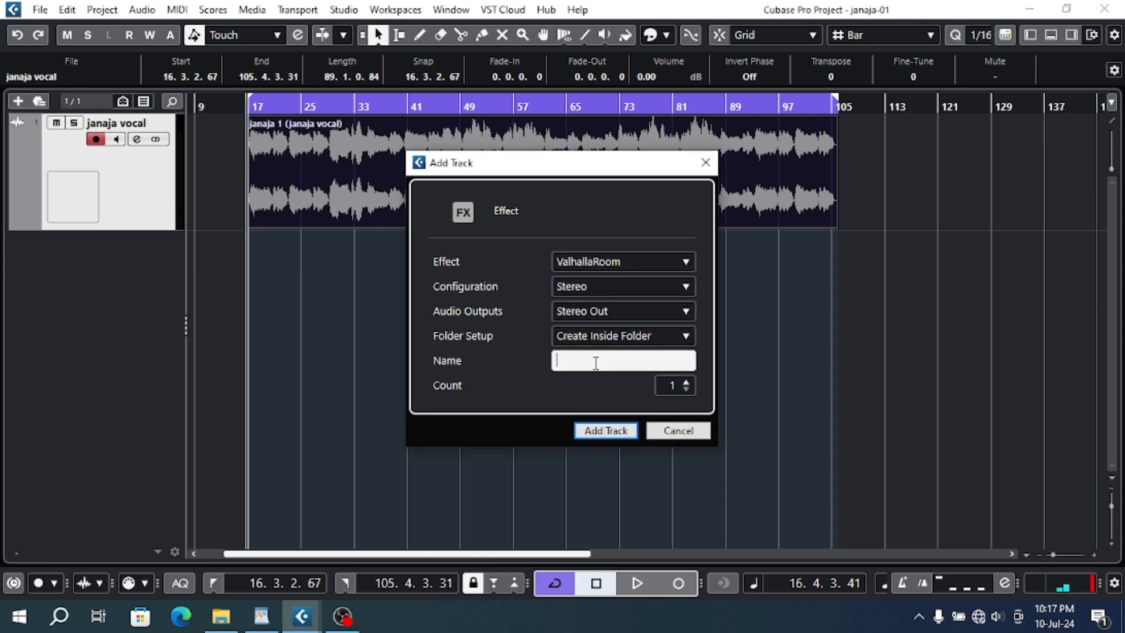
text(r)
key(BackSpace)
text(R)
click(607, 431)
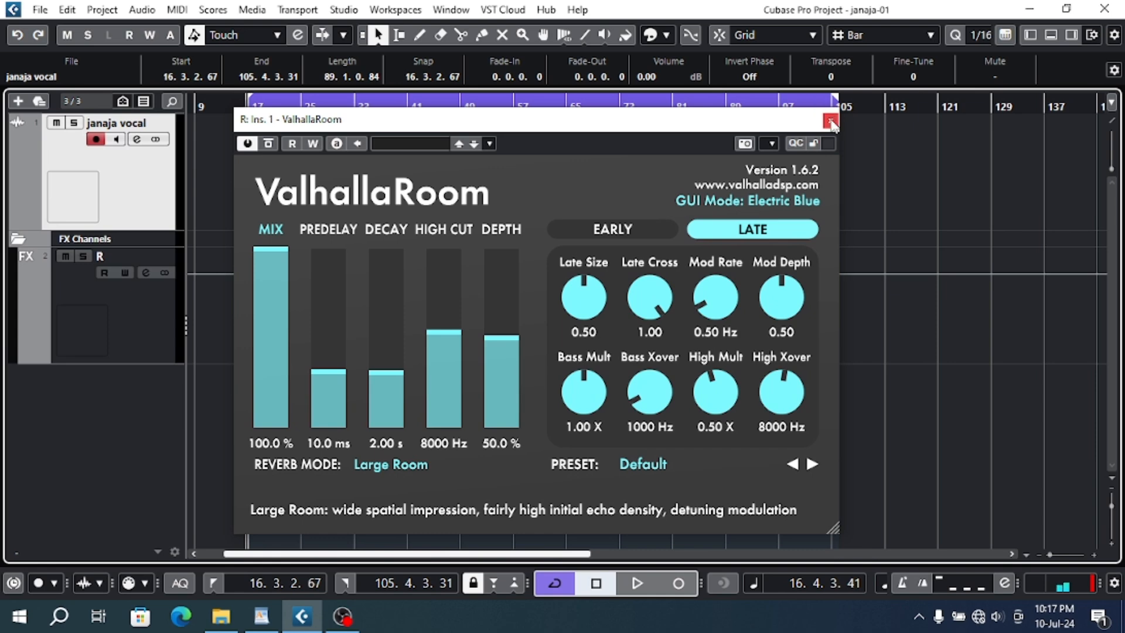
- Check the R effect channel's settings with its ValhallaRoom insert, close both windows and reselect the janaja vocal track
click(176, 319)
click(146, 273)
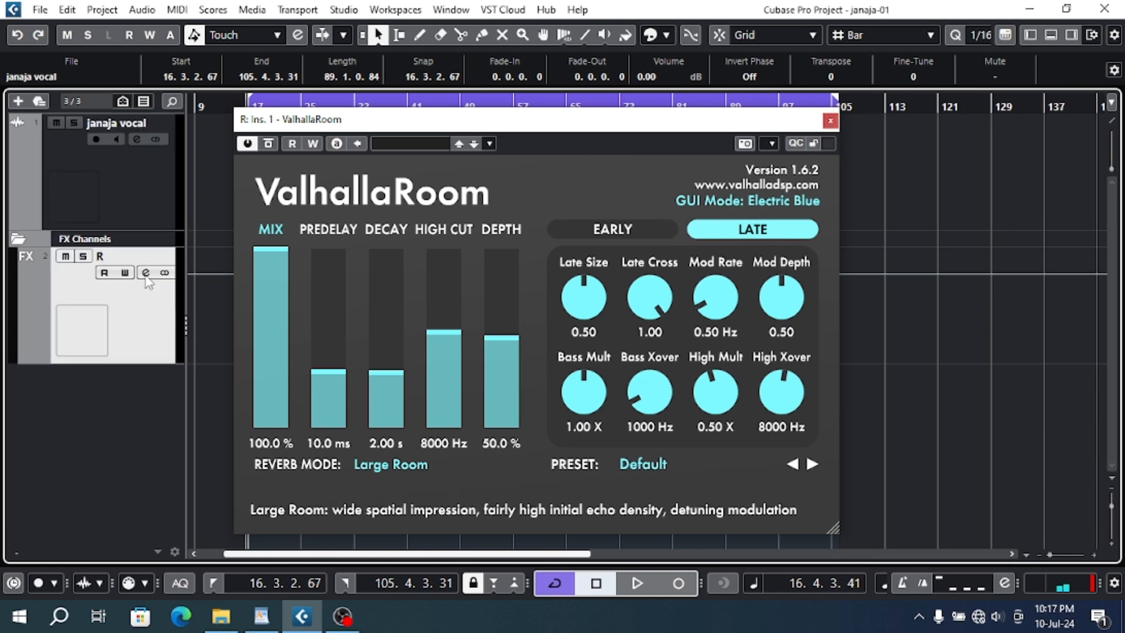
mouse_move(714, 120)
mouse_down()
mouse_move(499, 255)
mouse_move(552, 248)
mouse_up()
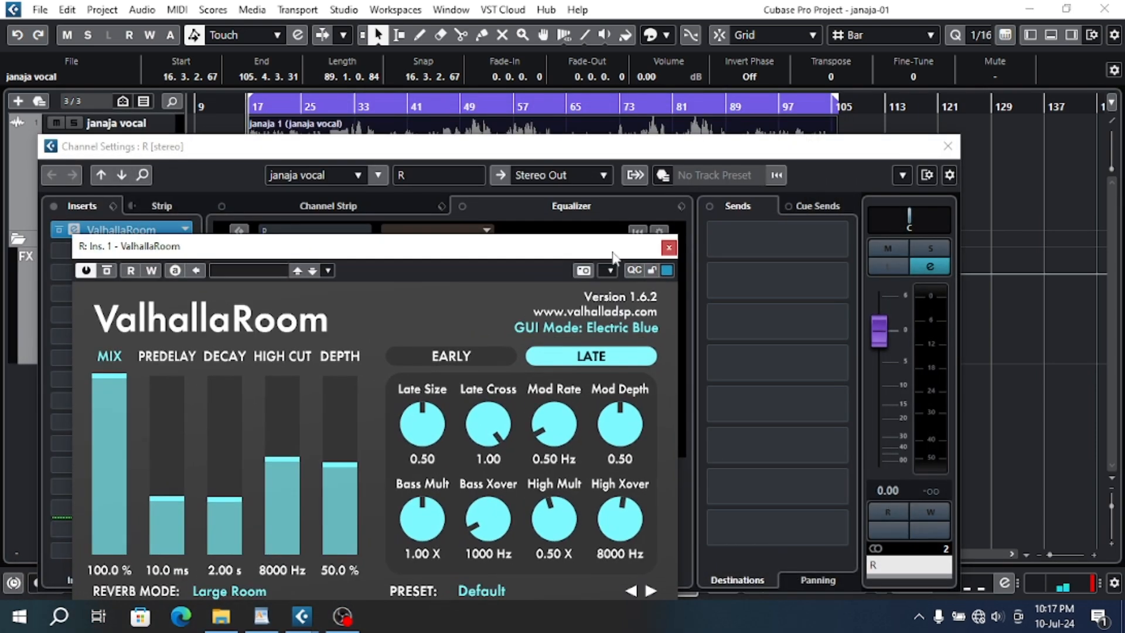
click(668, 248)
click(948, 146)
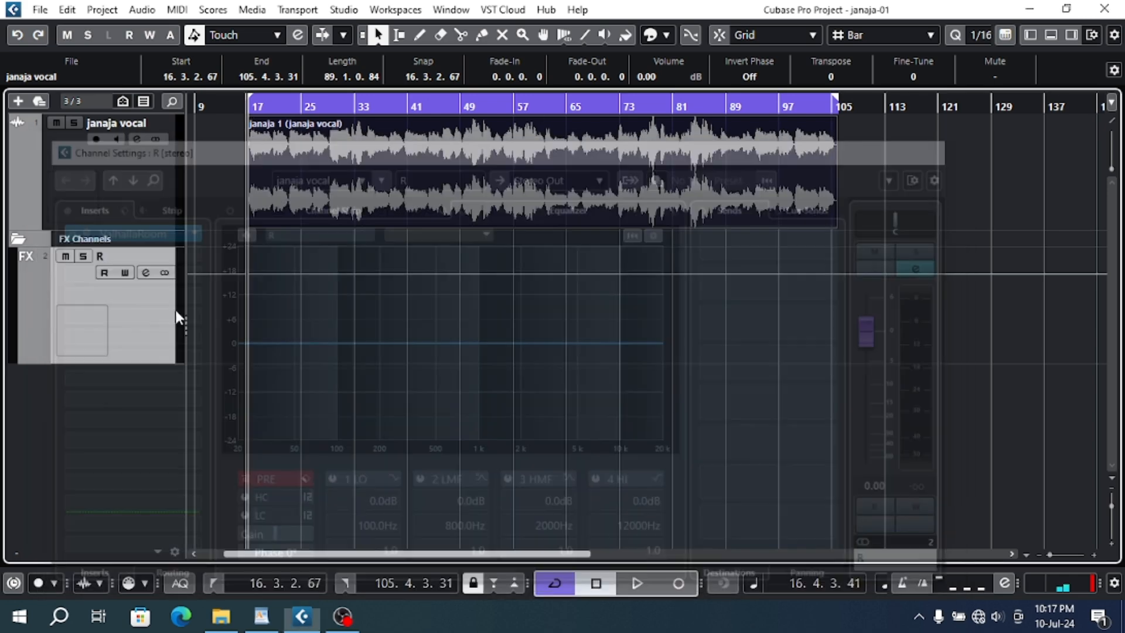
click(150, 212)
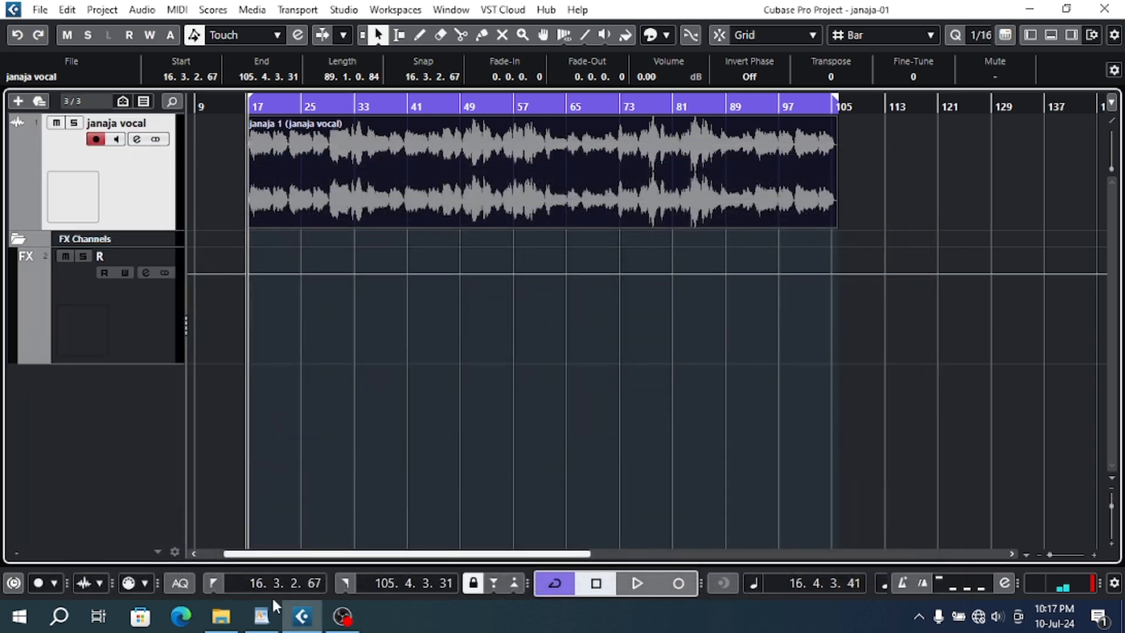
- Highlight the "9 - Reverb" line in the WordPad course outline, then return to Cubase
click(263, 617)
scroll(359, 410, down, 3)
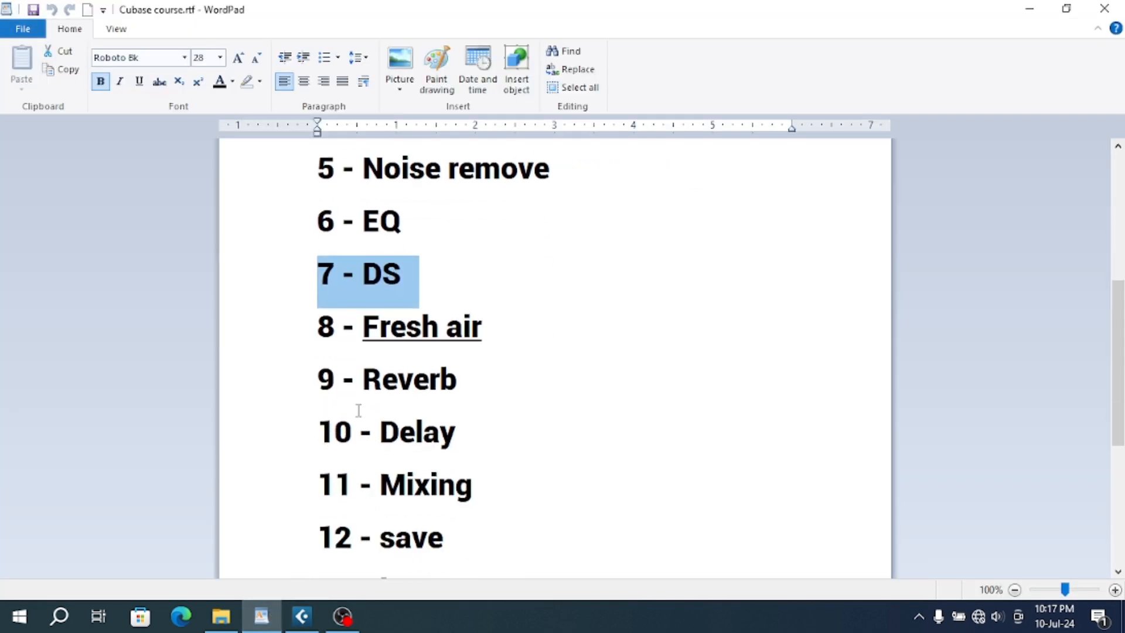
click(300, 393)
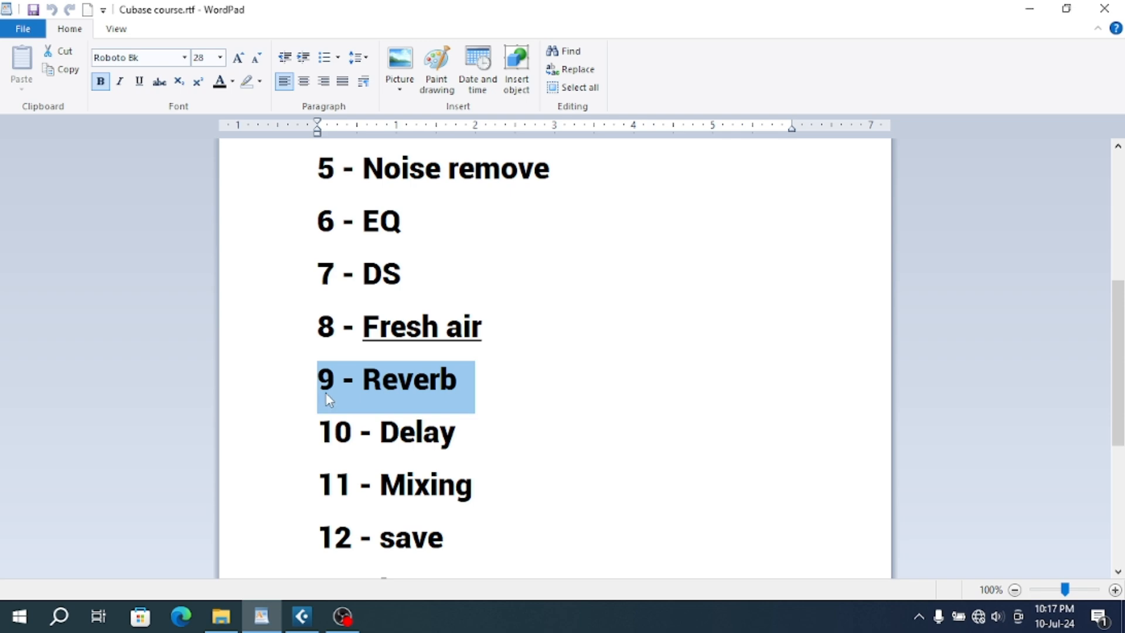
click(301, 615)
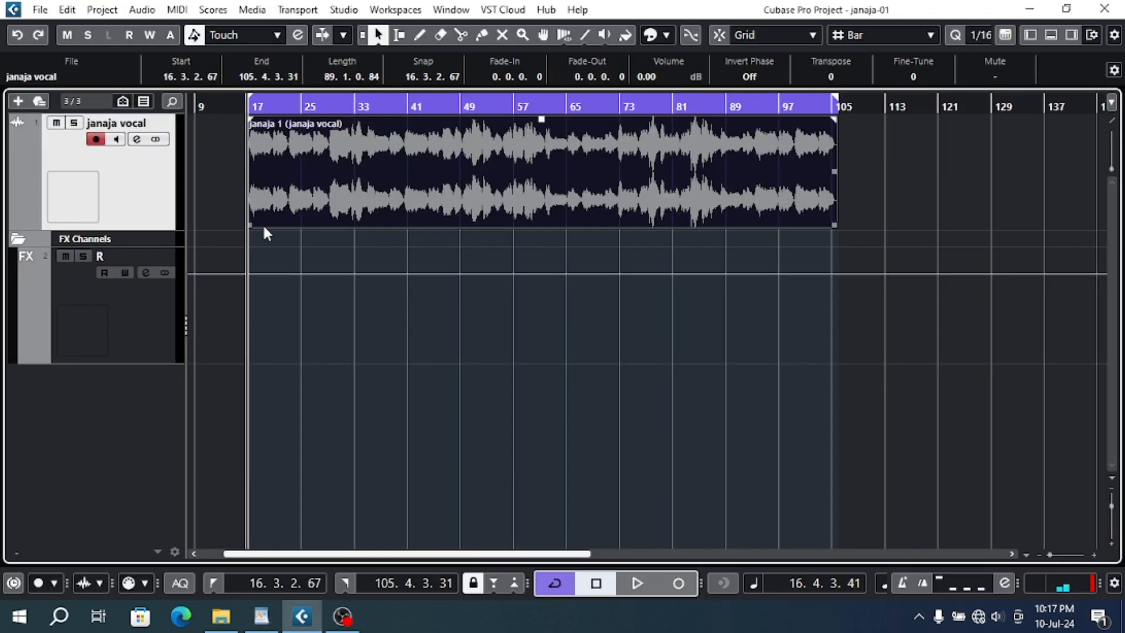
- Set the janaja vocal channel's send level to the R effect channel to -15 dB and close the channel settings
click(138, 140)
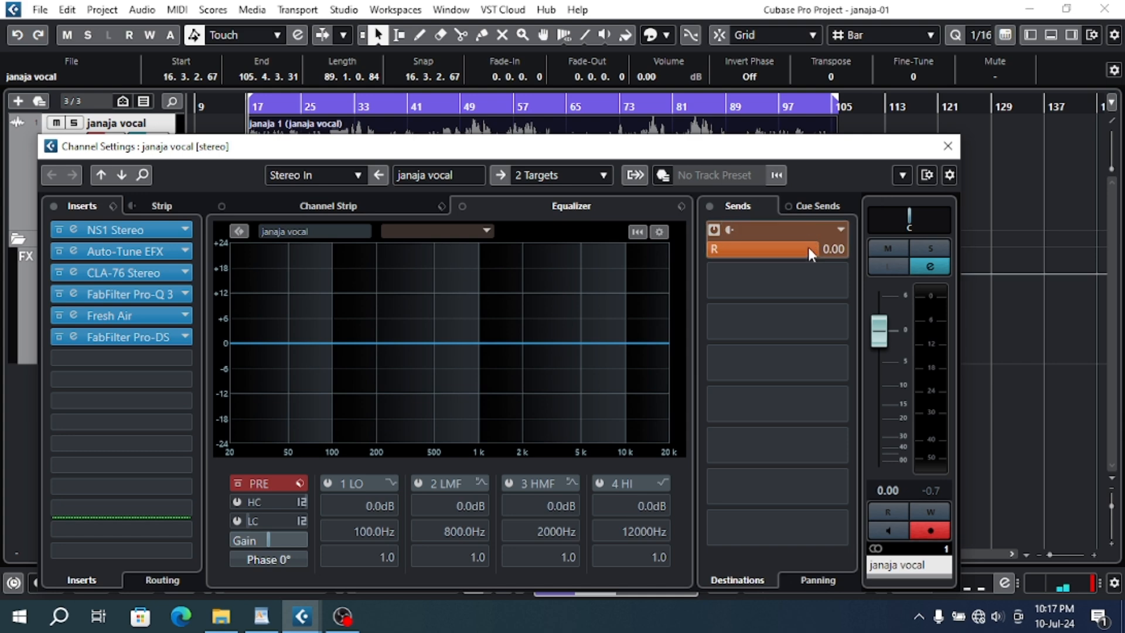
click(808, 248)
double_click(766, 245)
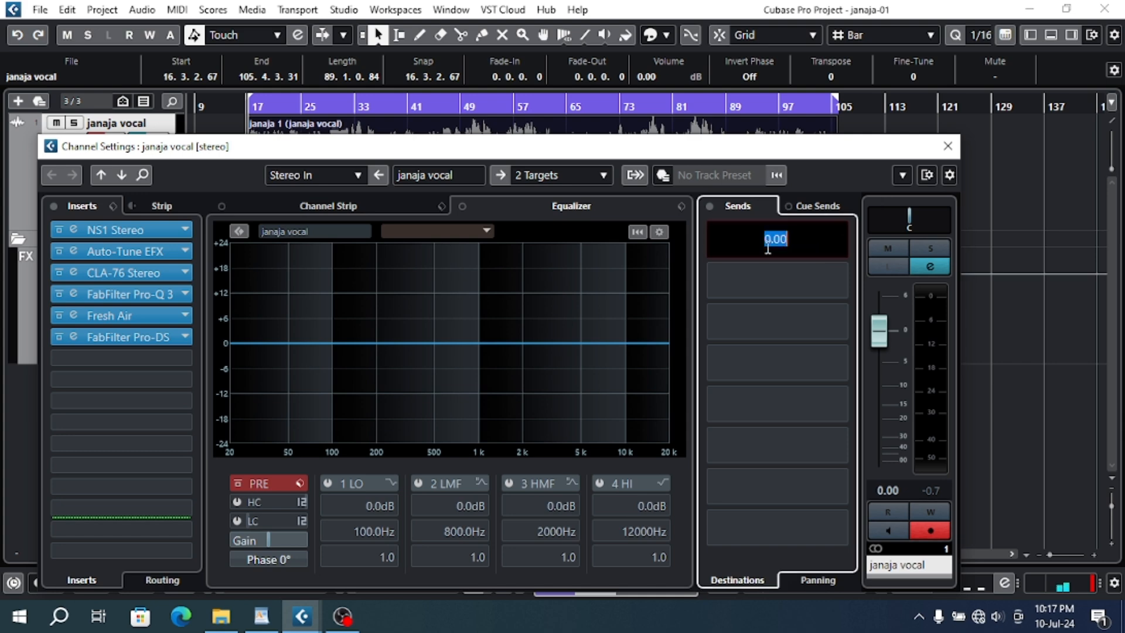
text(-15)
key(Return)
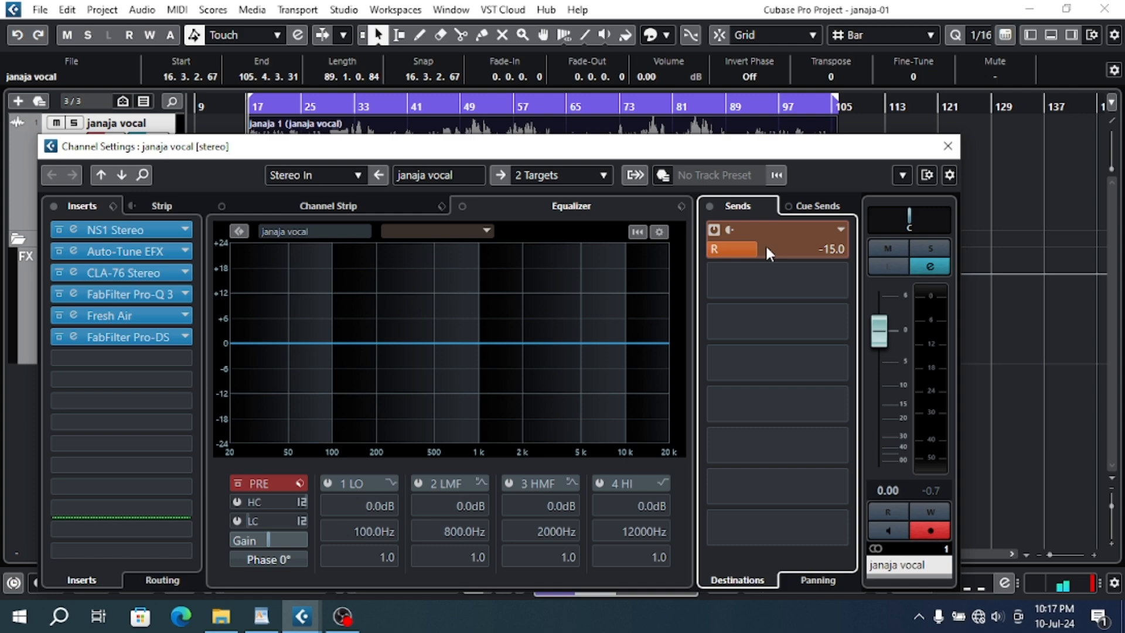
click(950, 147)
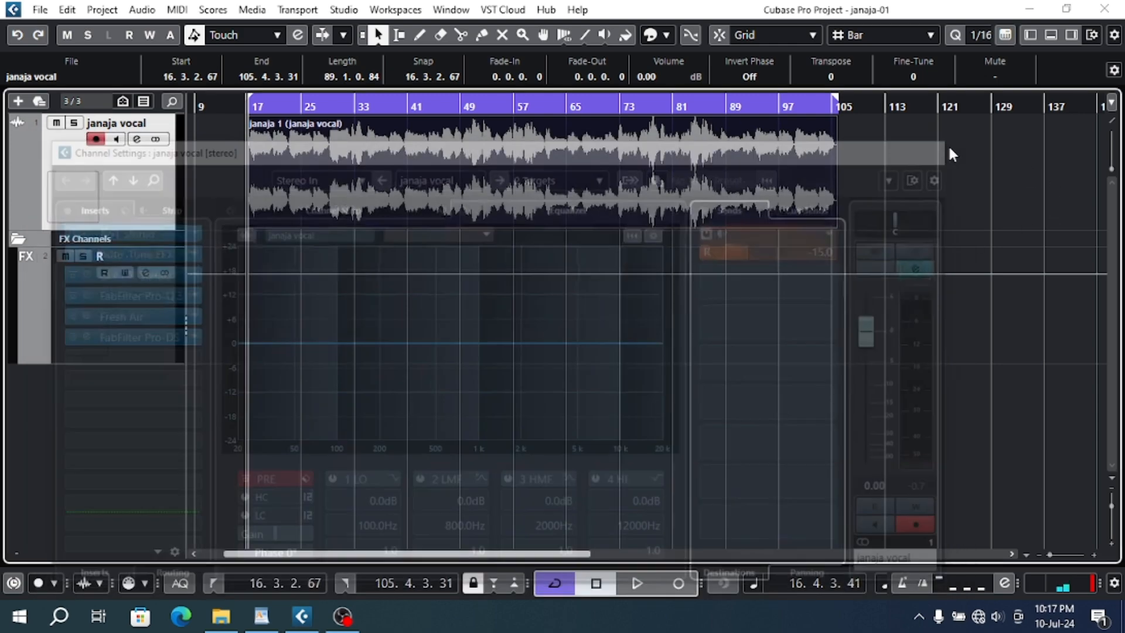
- Open ValhallaRoom on the R effect channel and load its saved "r valhala" user preset
click(133, 294)
click(140, 275)
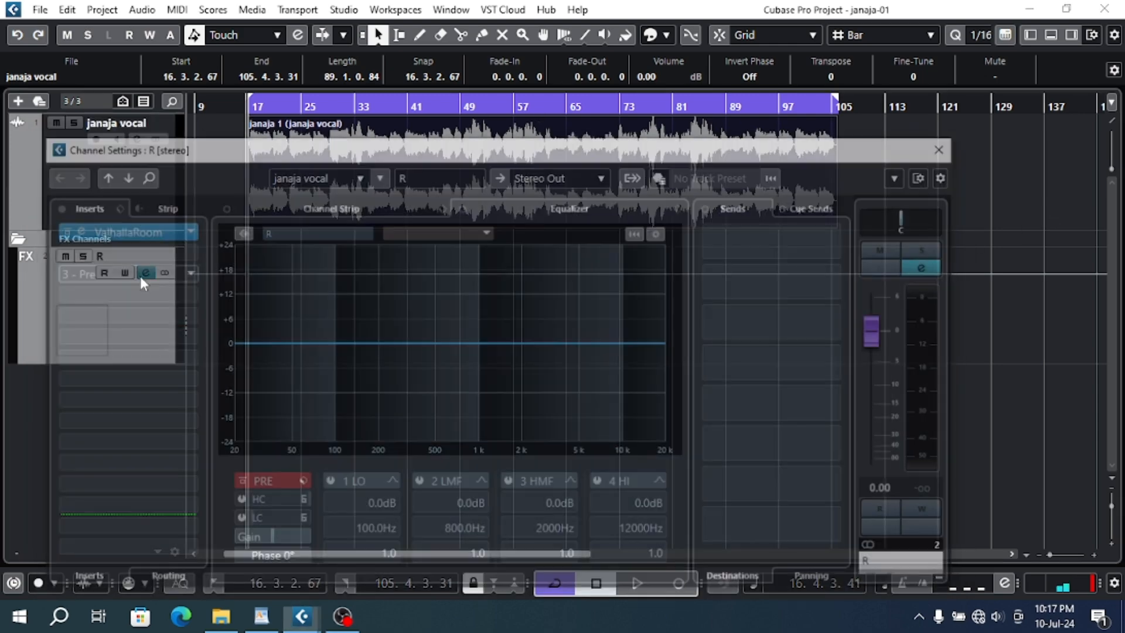
click(140, 230)
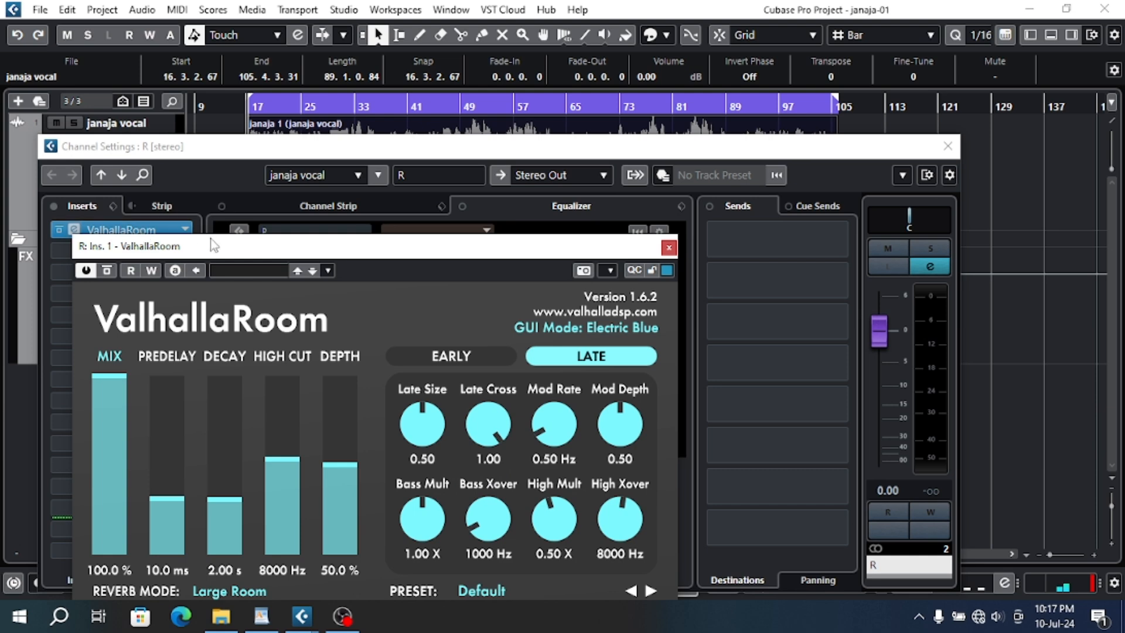
drag(229, 253, 322, 133)
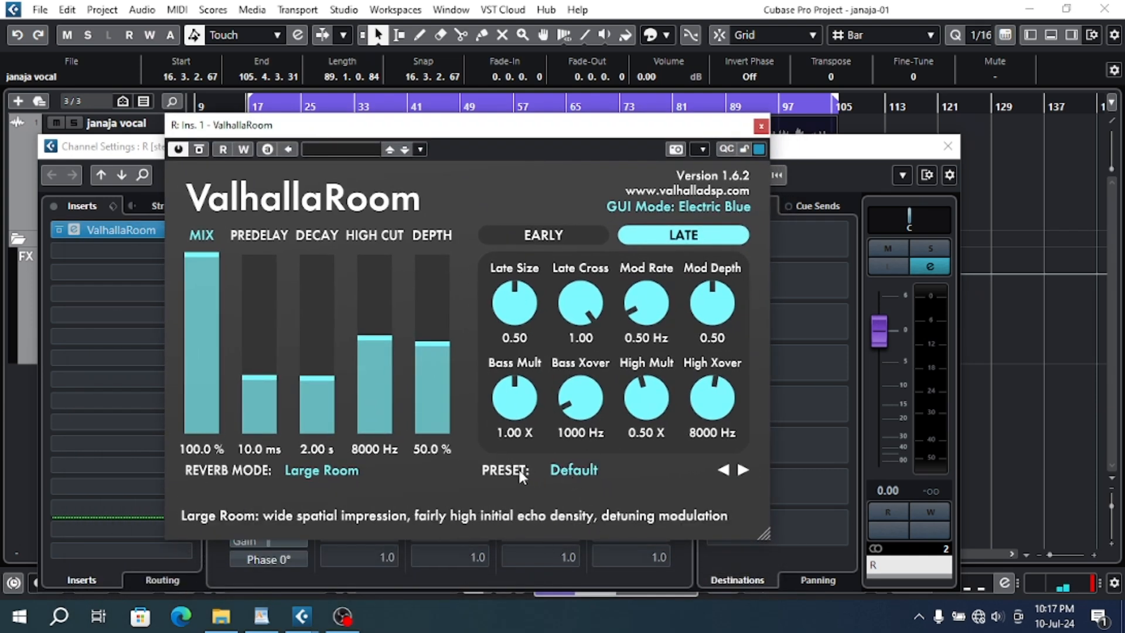
click(329, 148)
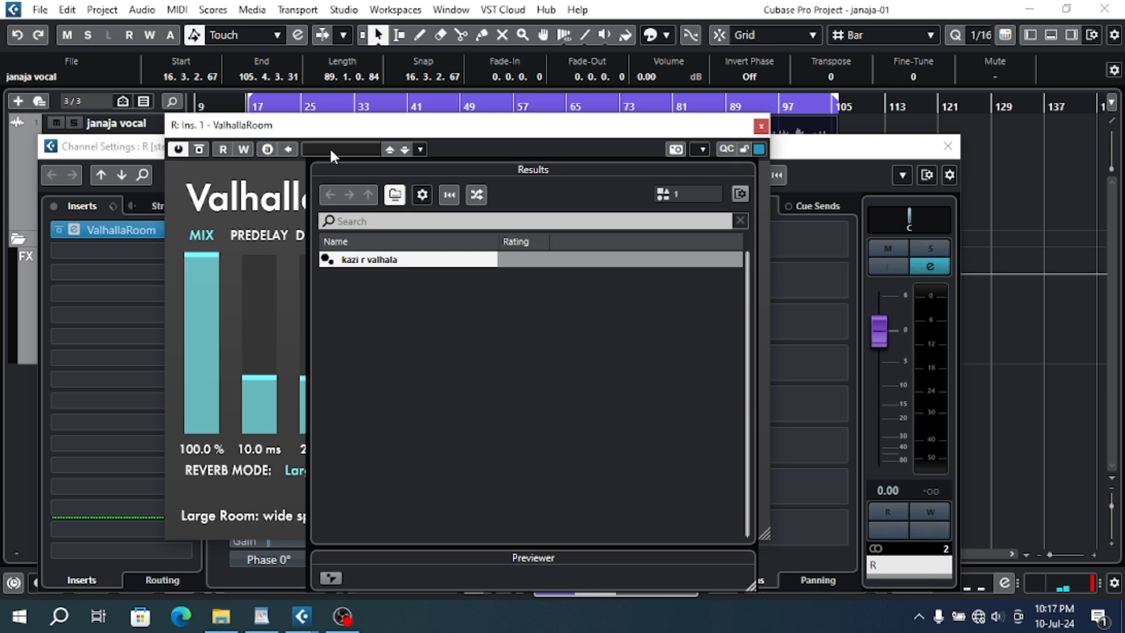
double_click(370, 262)
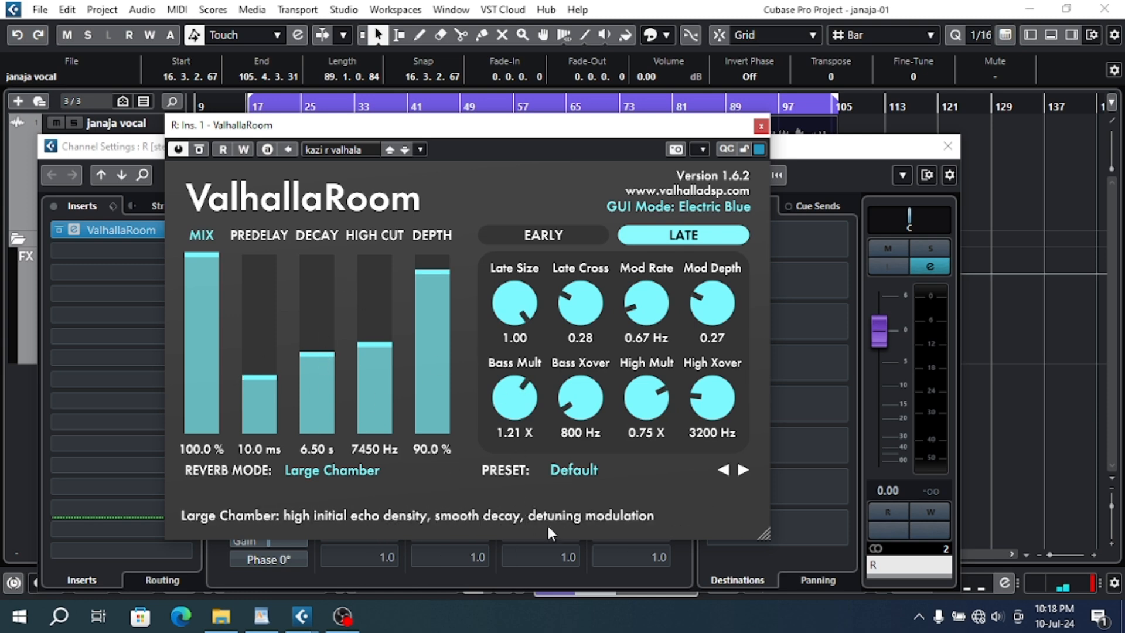
- Save the current ValhallaRoom settings as a new preset named with a person's first name
click(262, 618)
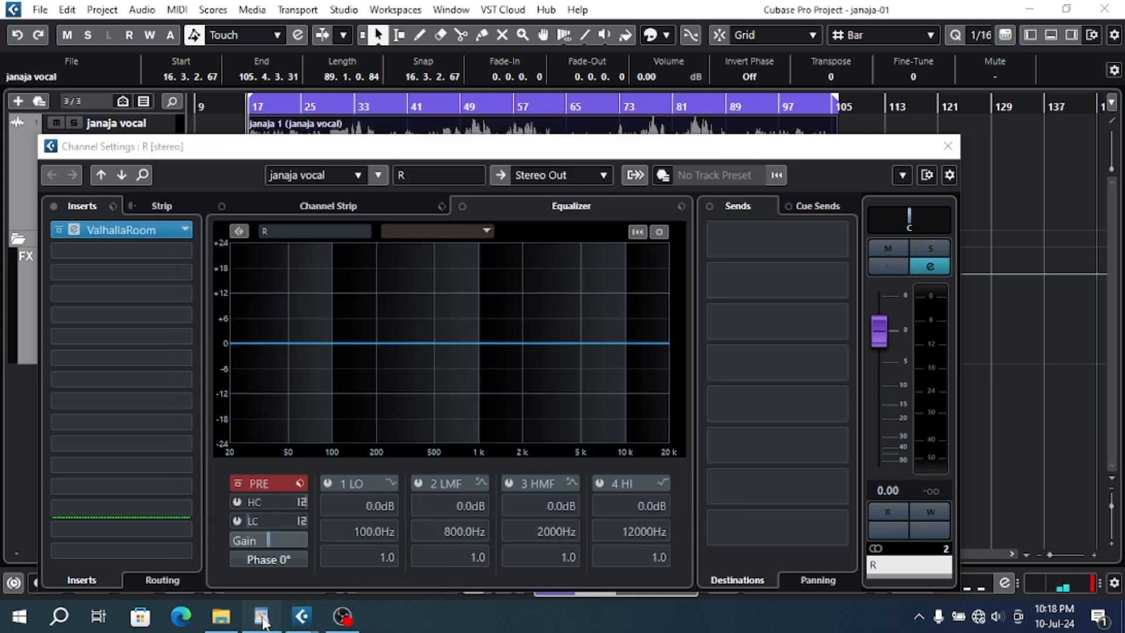
click(301, 616)
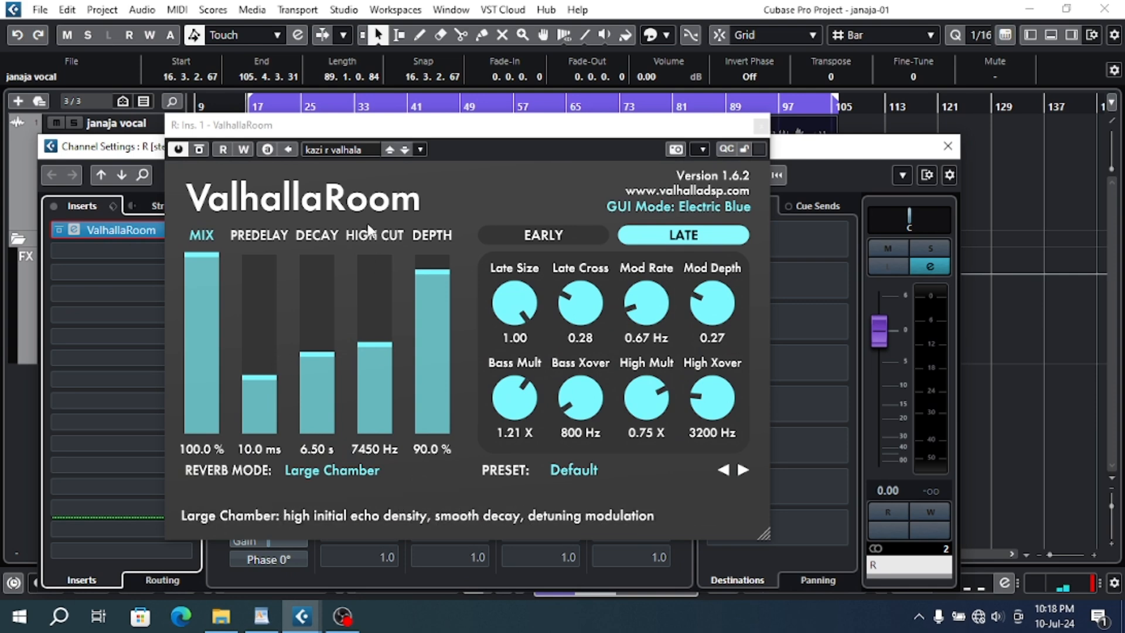
right_click(360, 154)
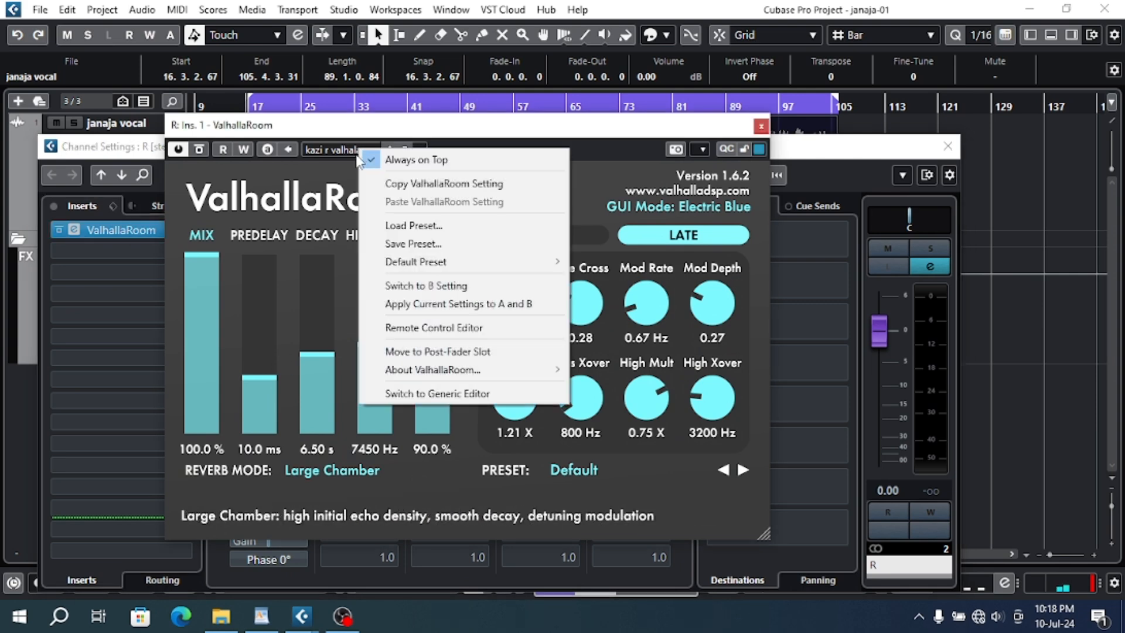
click(436, 243)
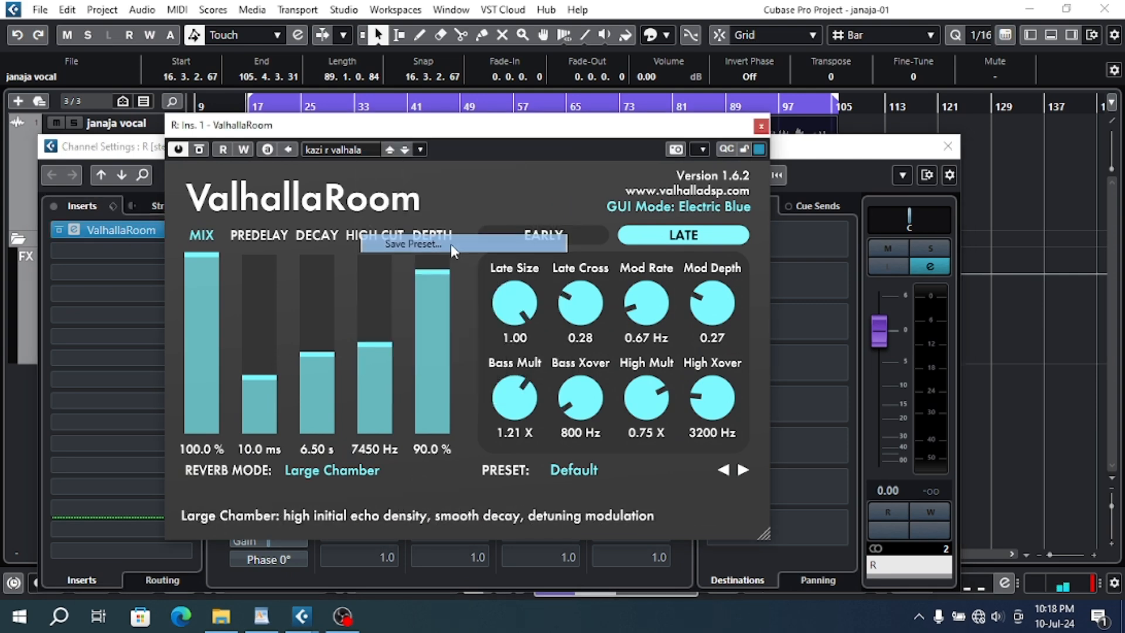
click(456, 424)
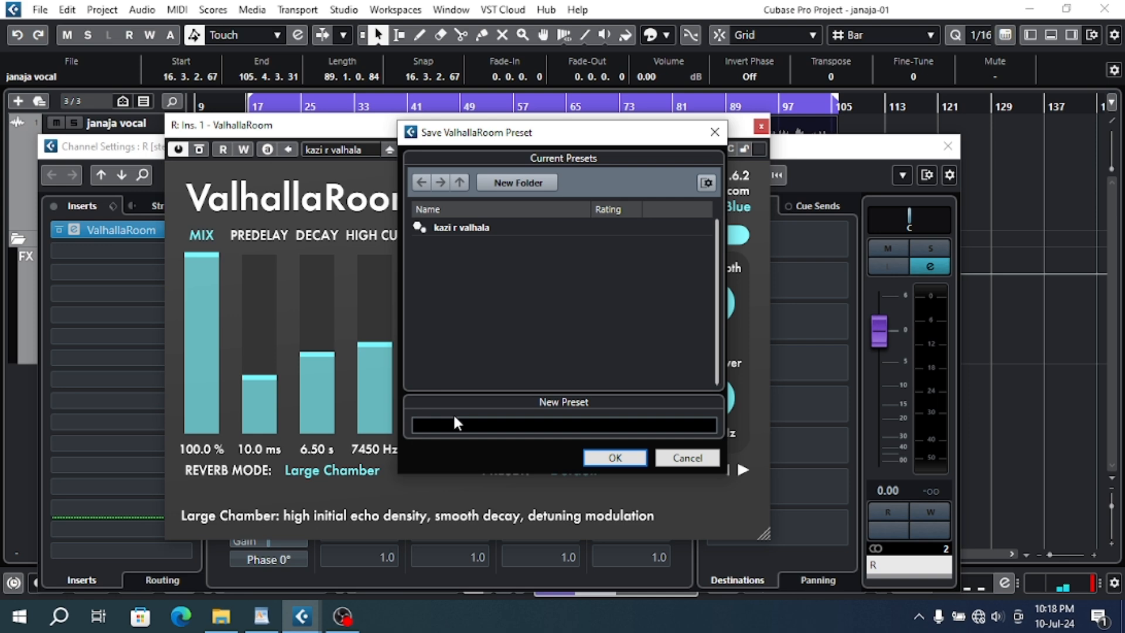
text(tafazzul)
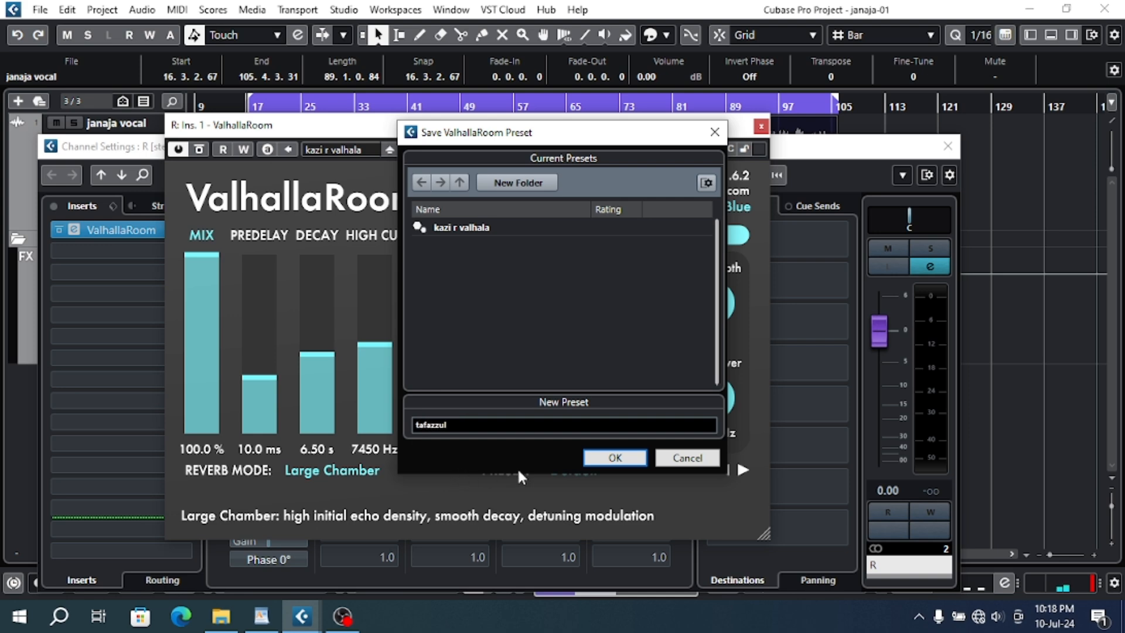
click(615, 458)
- Recall the newly saved ValhallaRoom preset, then switch back to the "r valhala" preset
click(357, 149)
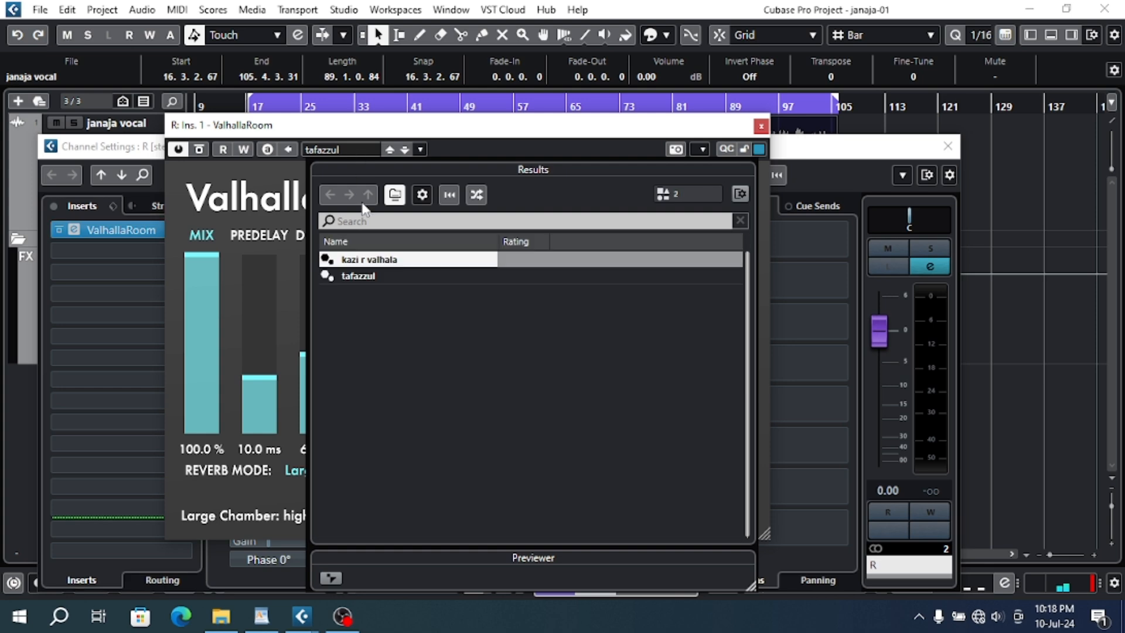
click(368, 277)
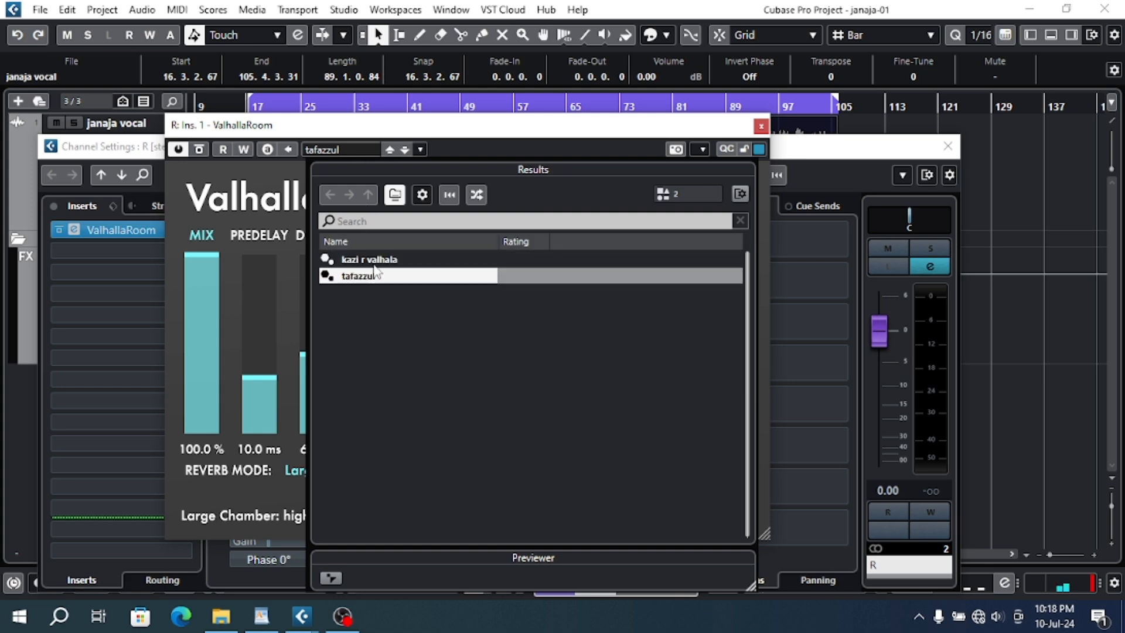
click(375, 267)
click(269, 361)
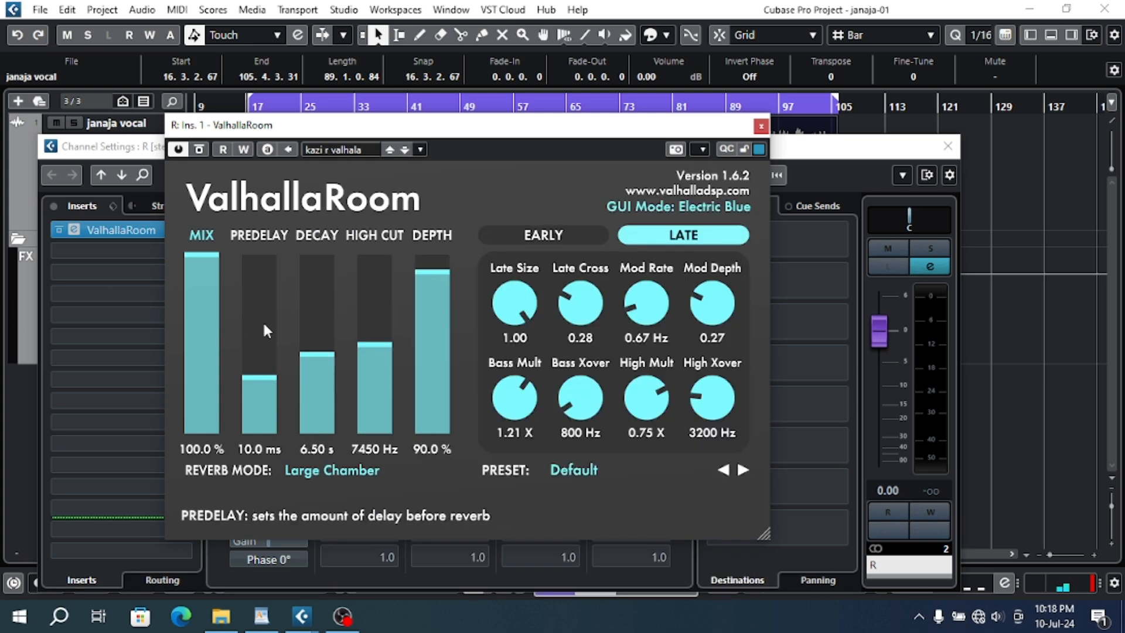
- Raise ValhallaRoom's predelay to 22 ms and decay to 100 s, then reload the "r valhala" preset over these changes
drag(262, 322, 329, 258)
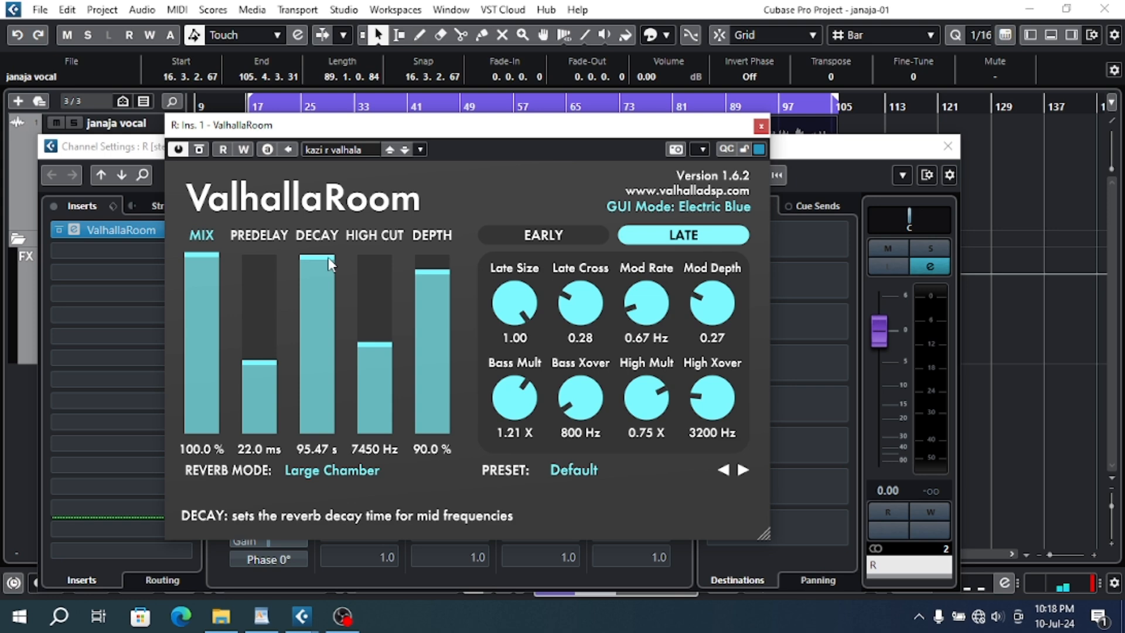
click(338, 150)
click(374, 276)
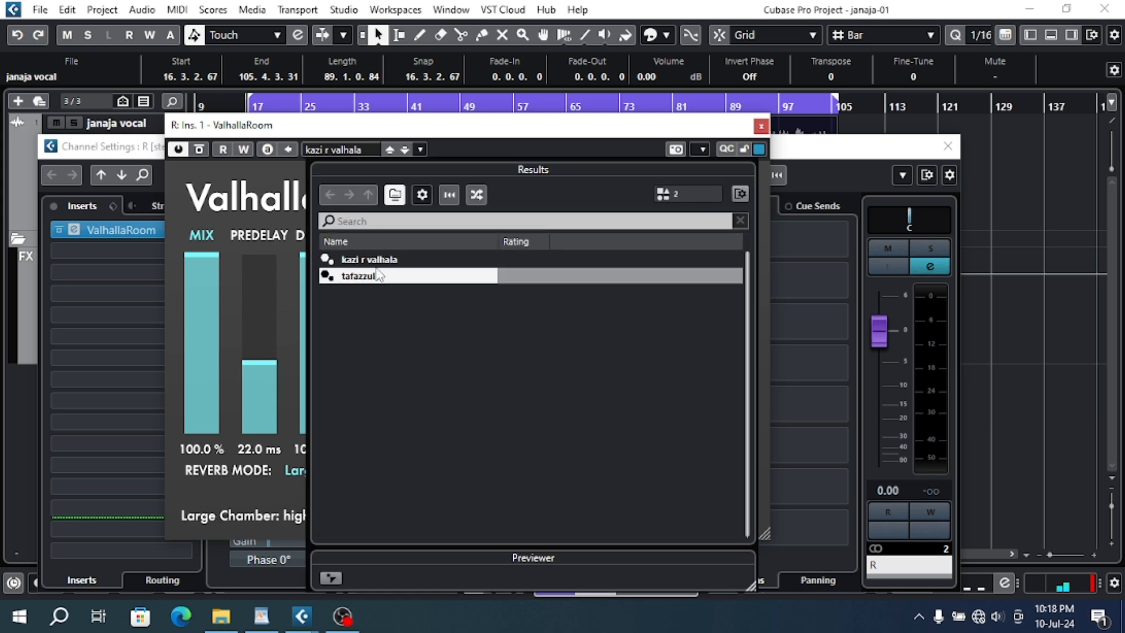
double_click(377, 262)
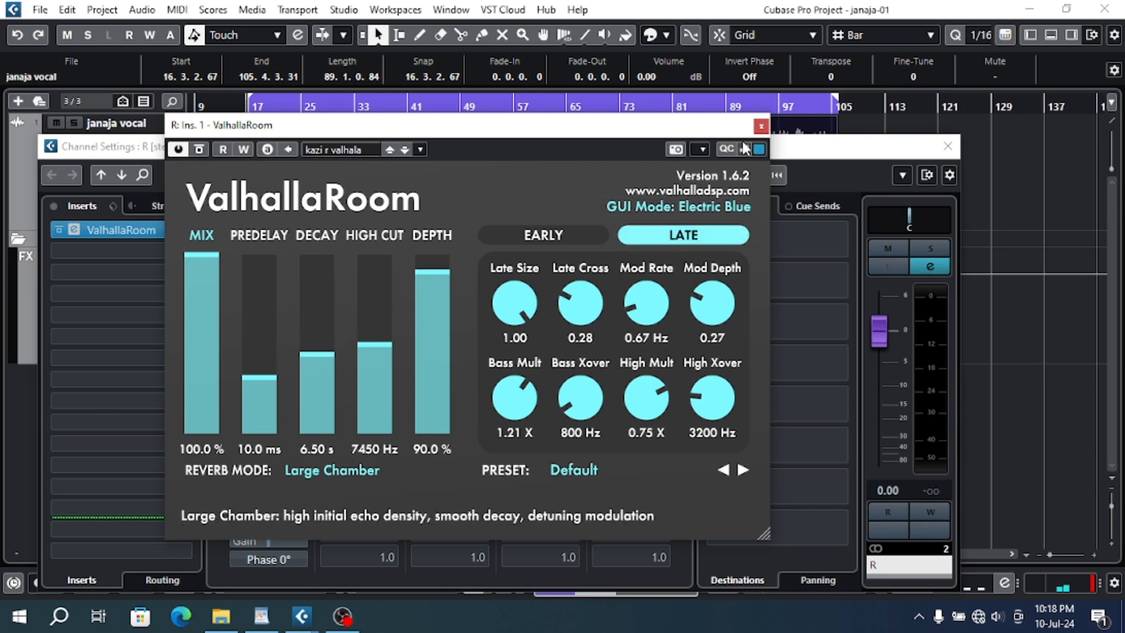
- Reopen ValhallaRoom on the R channel to review its built-in presets, then close the plug-in and channel settings
click(761, 126)
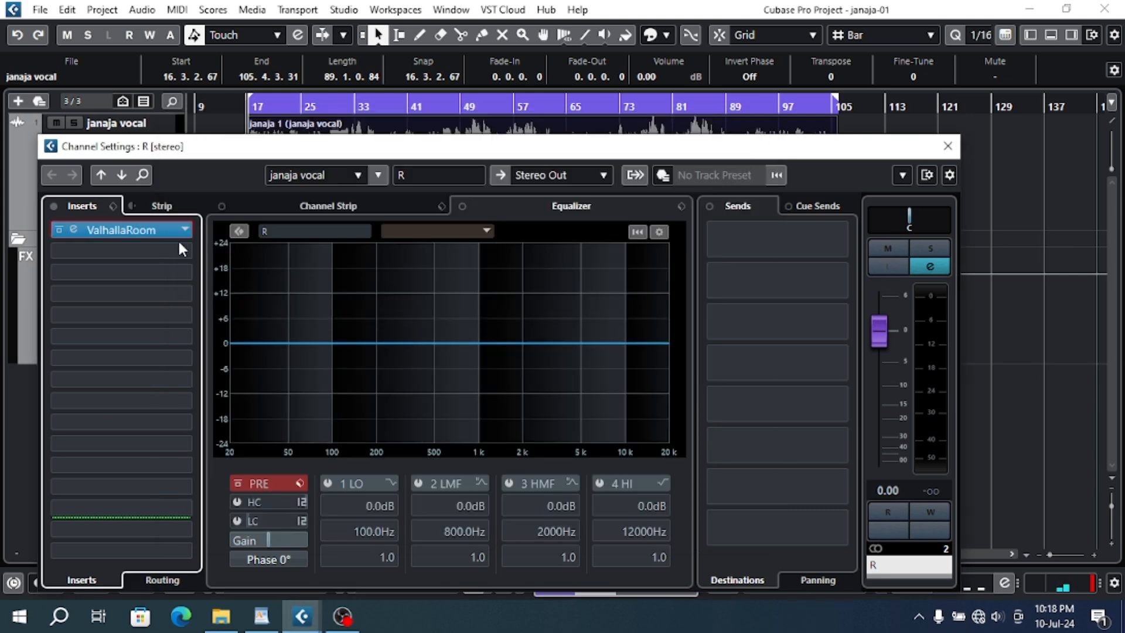
click(164, 228)
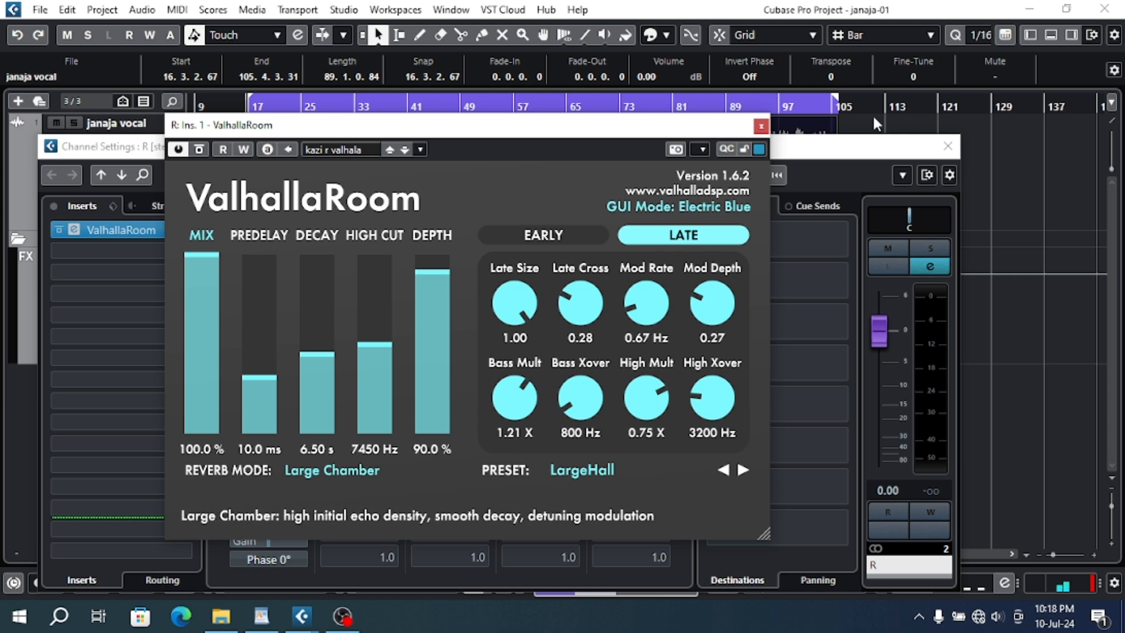
click(761, 126)
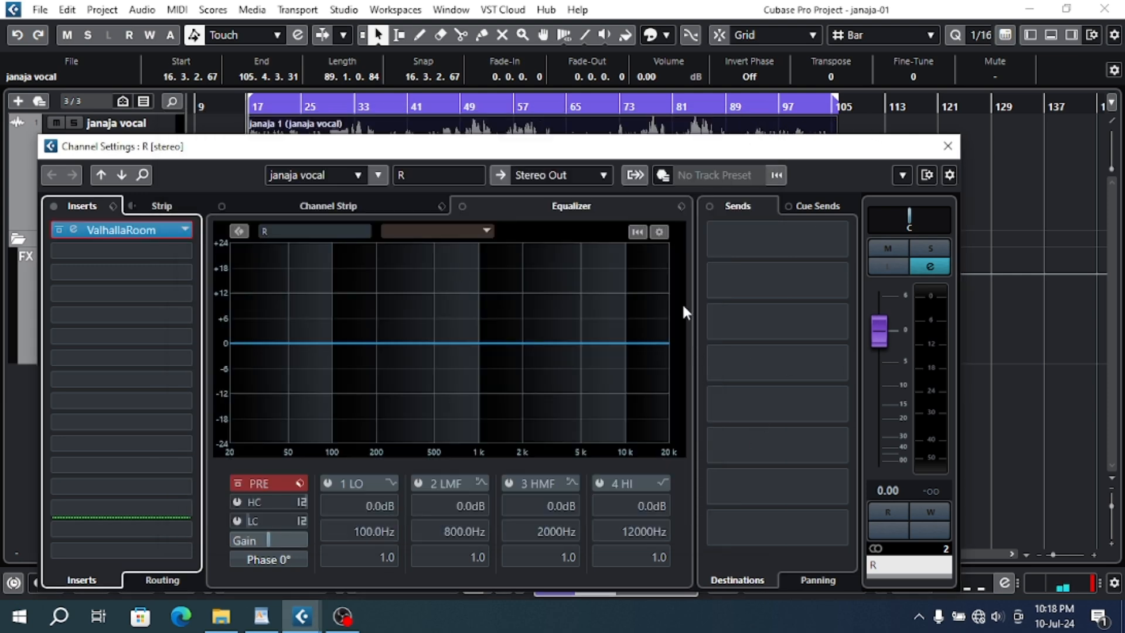
click(946, 148)
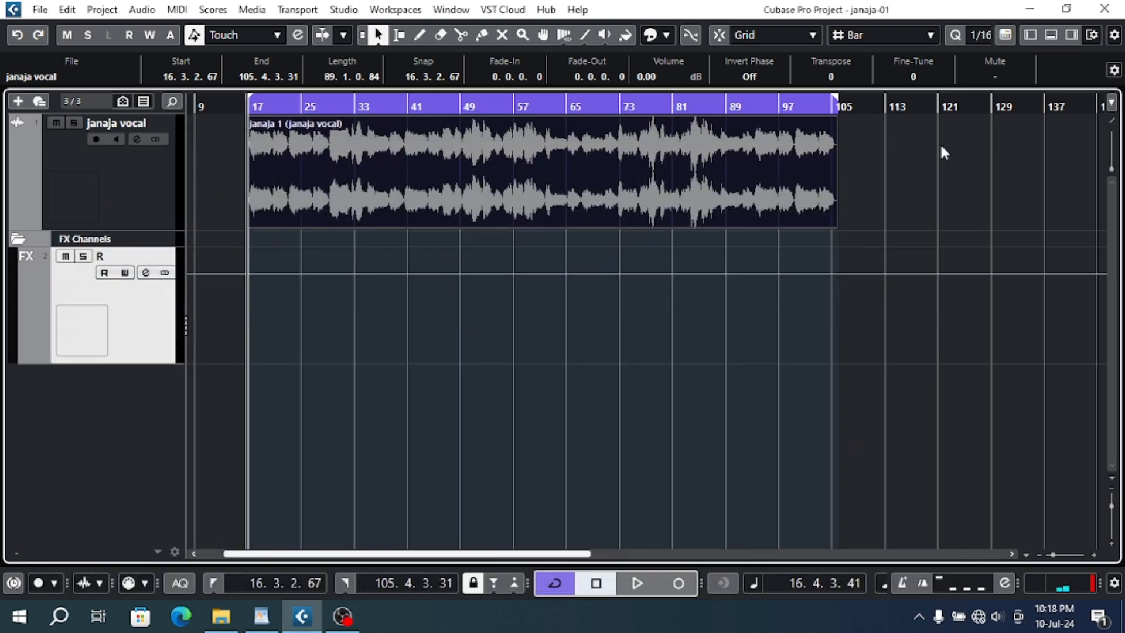
- Select the janaja vocal track and play it from the start of the clip to hear the added reverb
right_click(132, 374)
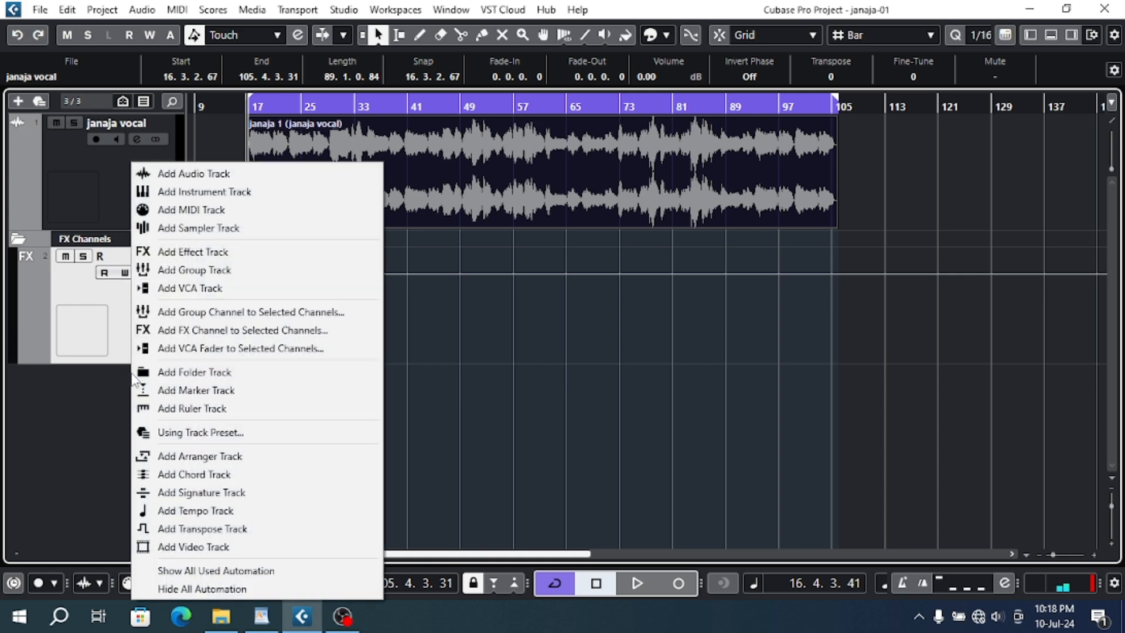
click(249, 106)
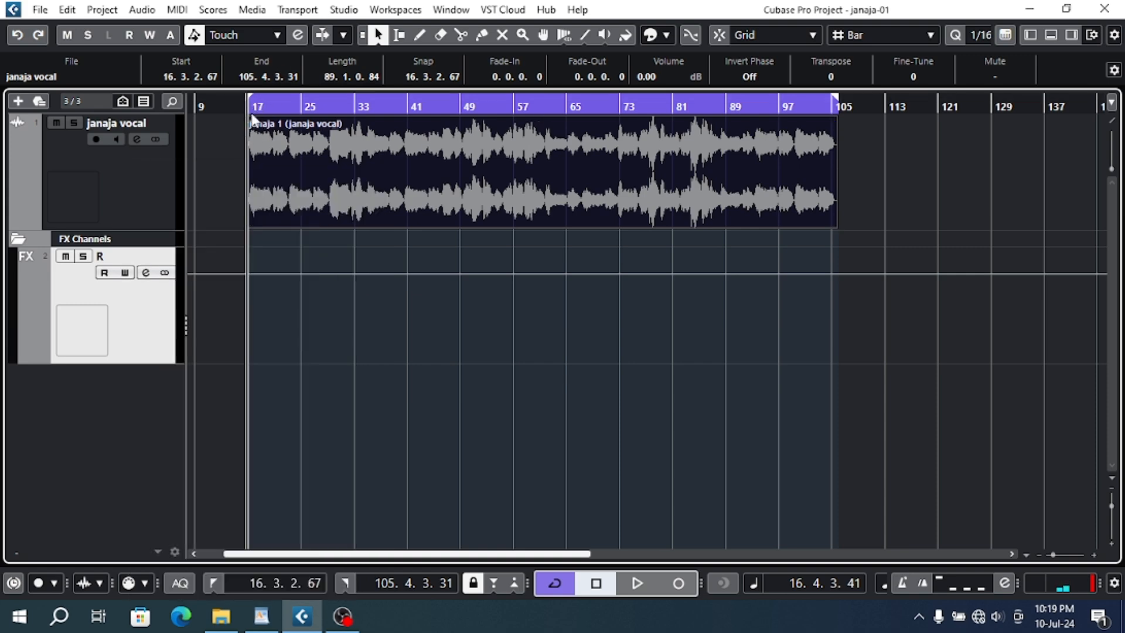
click(141, 212)
key(space)
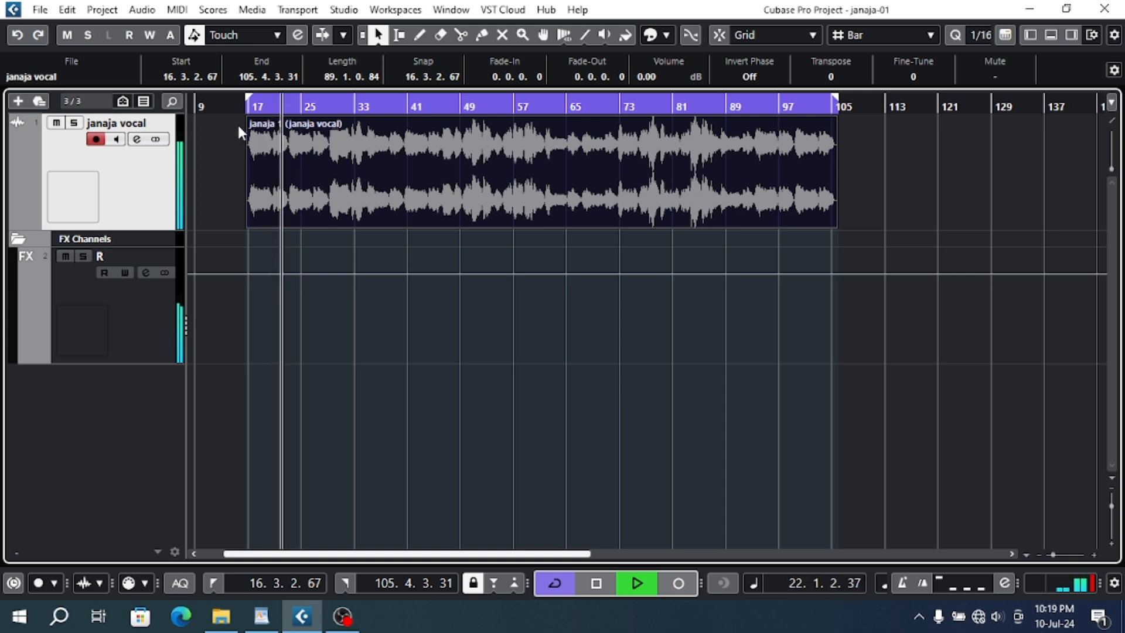
- Stop the playback and reduce the height of the R effect track
key(space)
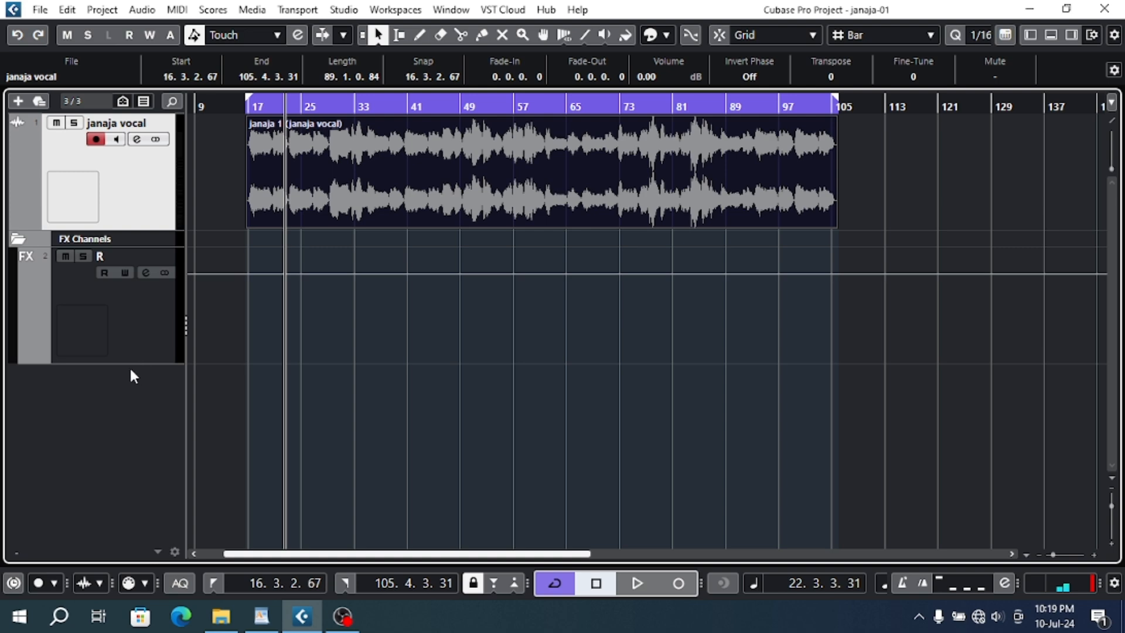
drag(131, 361, 133, 298)
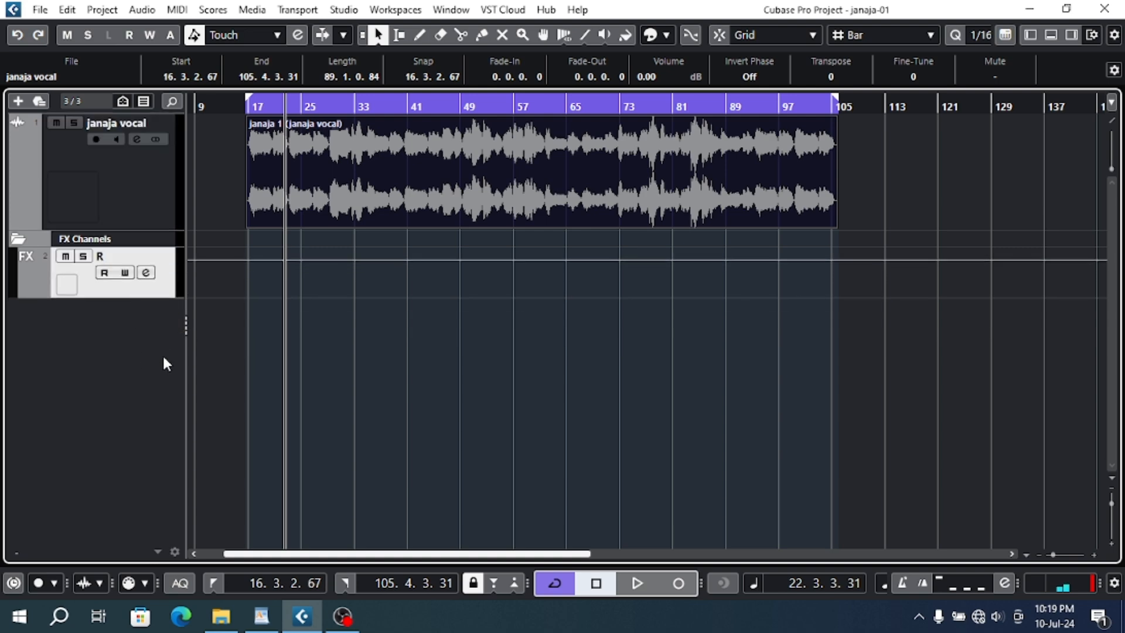
- Add a stereo FX channel named "d" with H-Delay Stereo as its effect, created inside the FX folder and routed to Stereo Out
right_click(84, 317)
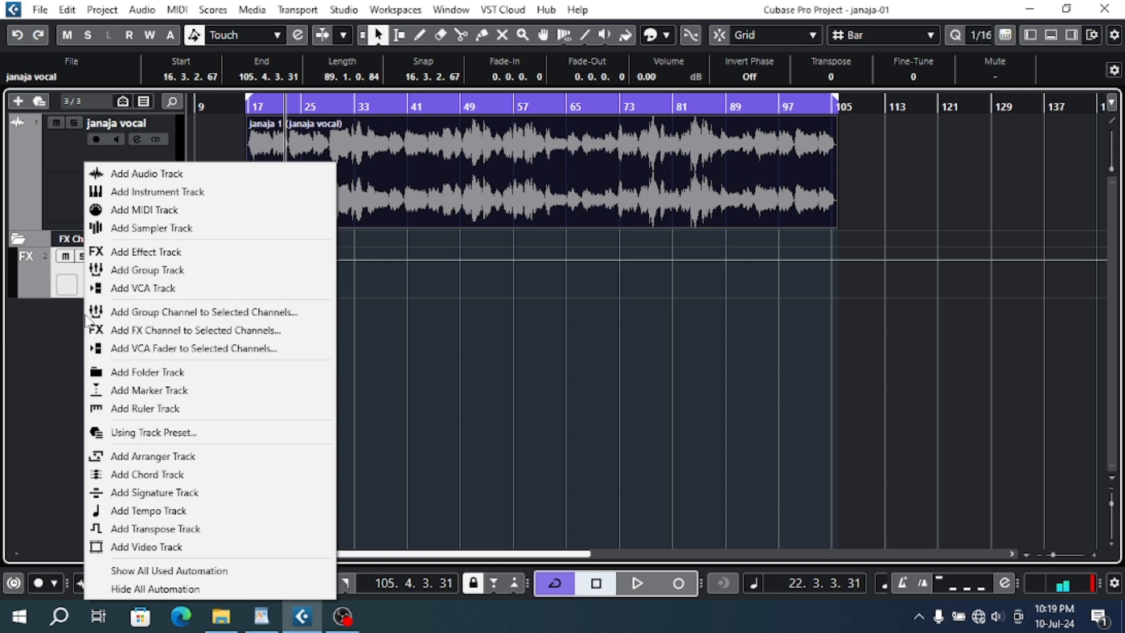
click(175, 330)
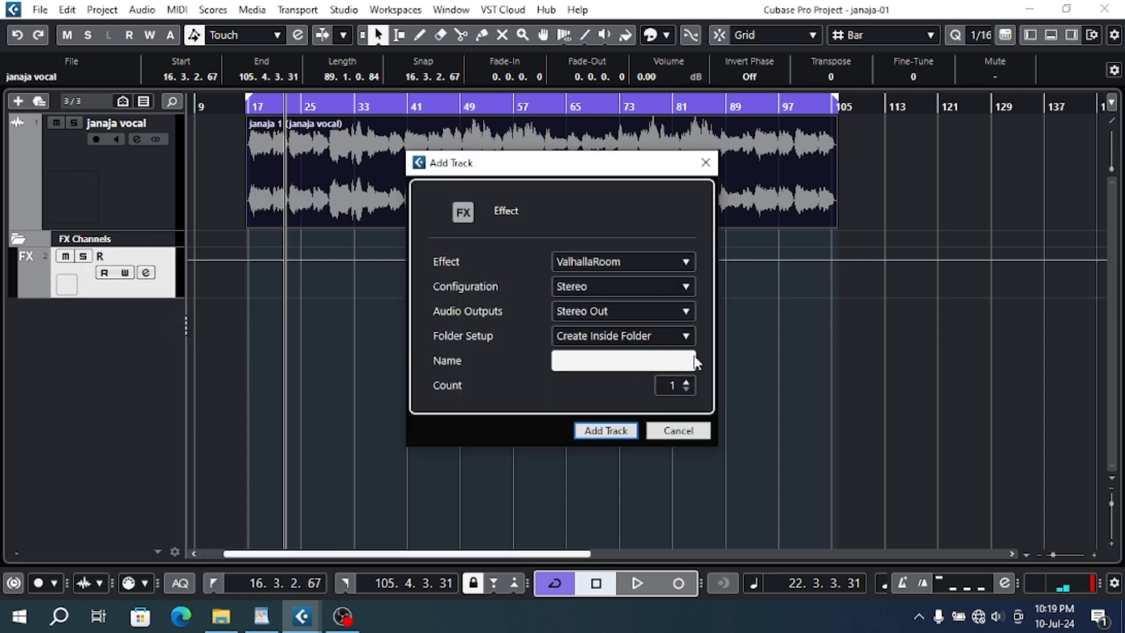
click(616, 257)
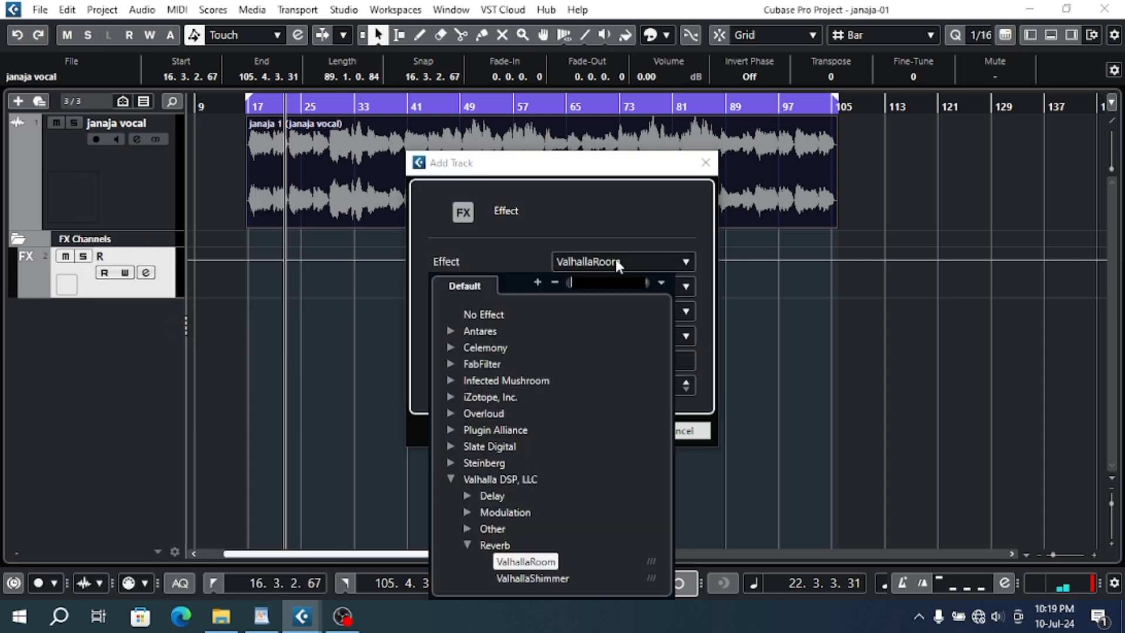
click(452, 480)
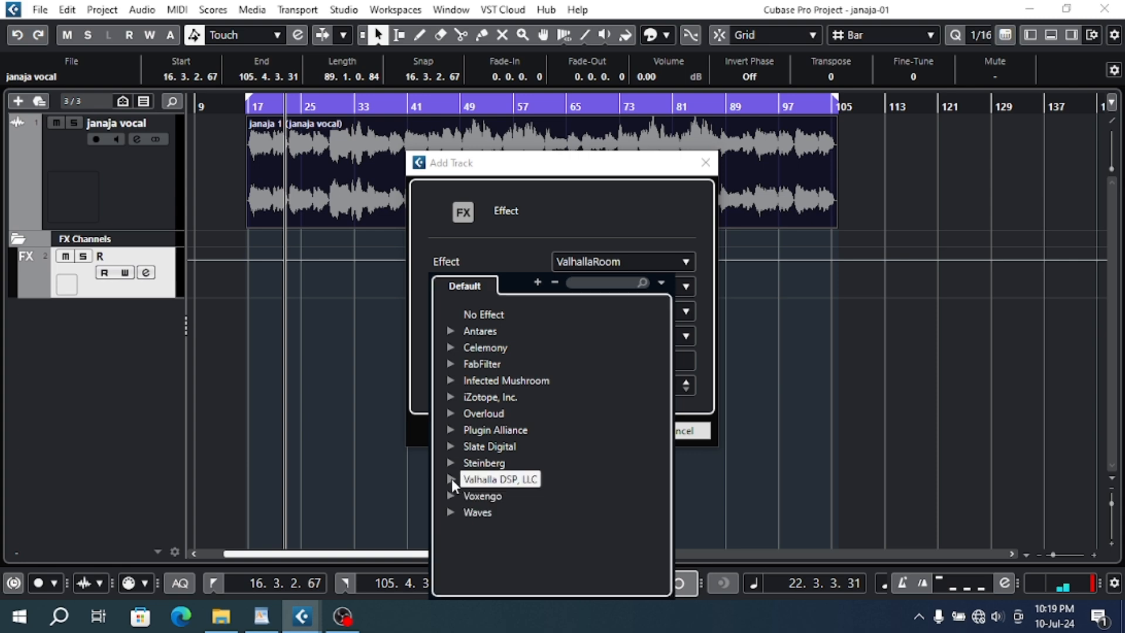
click(583, 282)
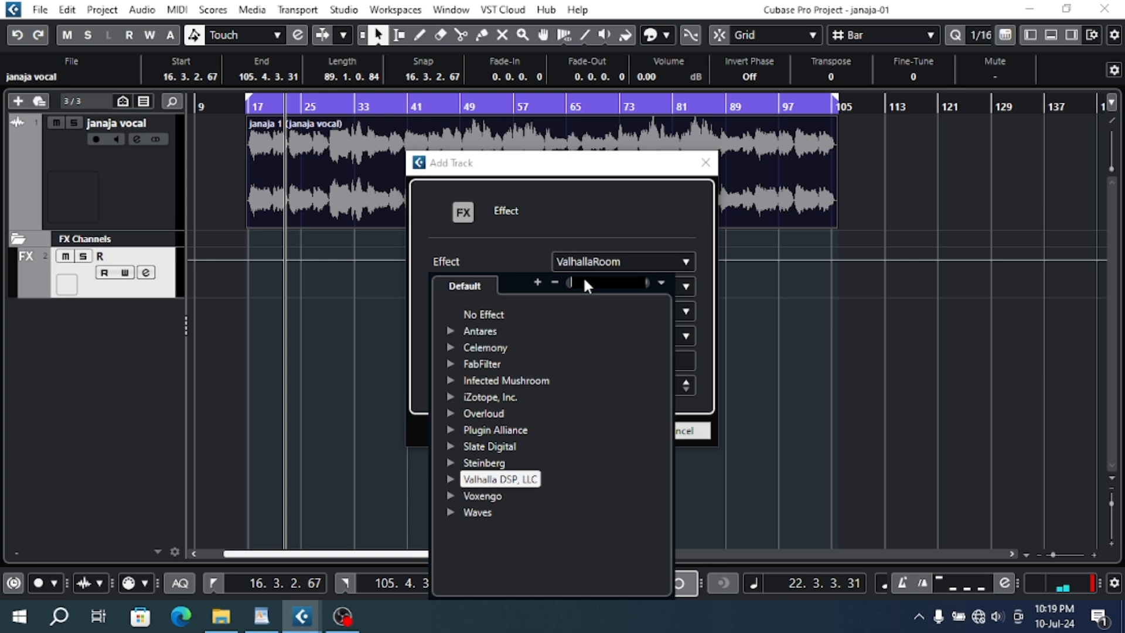
text(N)
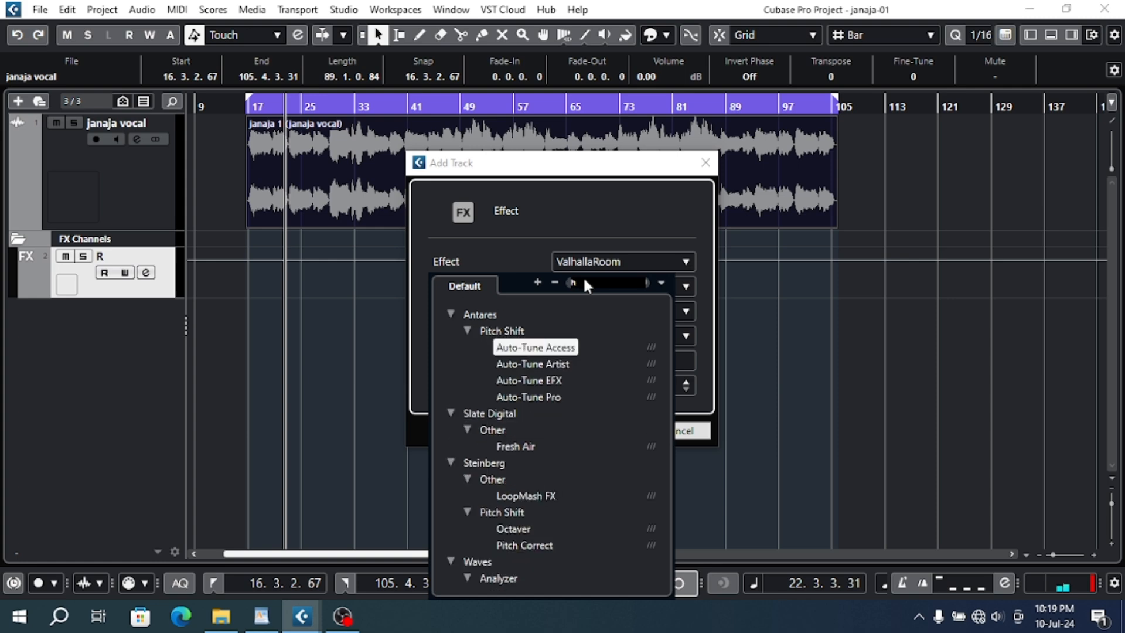
text(-)
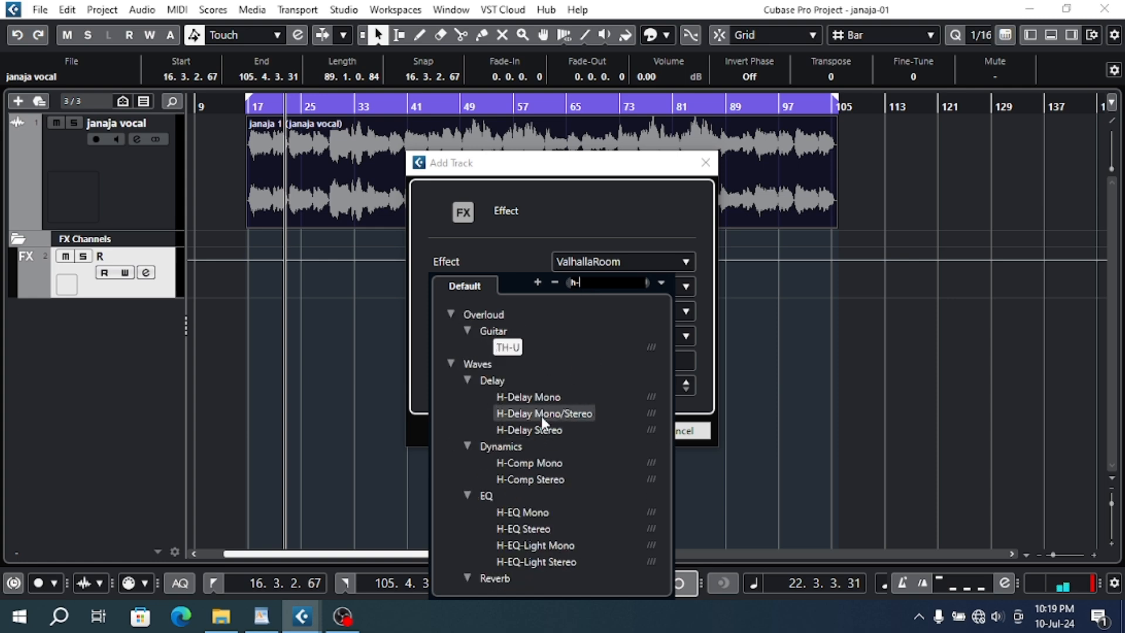
click(543, 427)
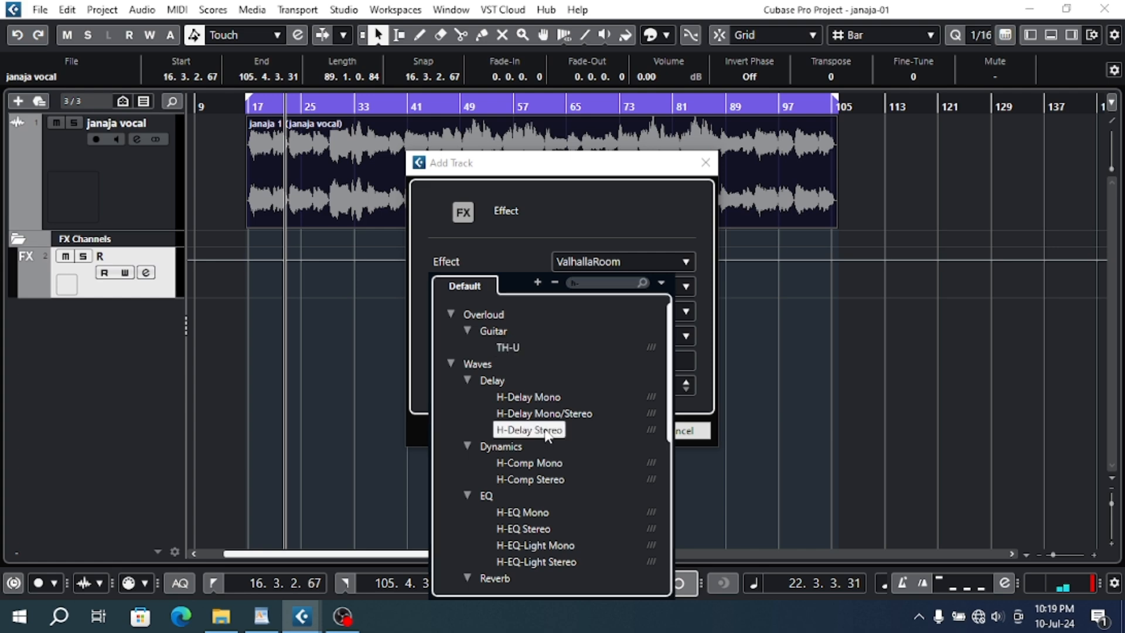
click(592, 359)
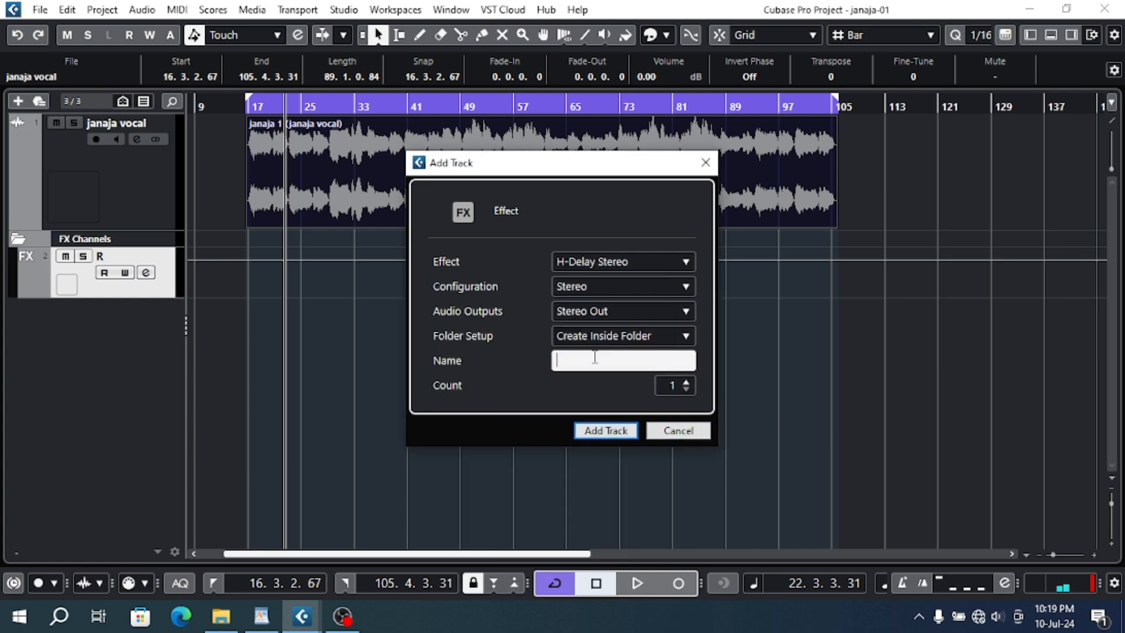
text(d)
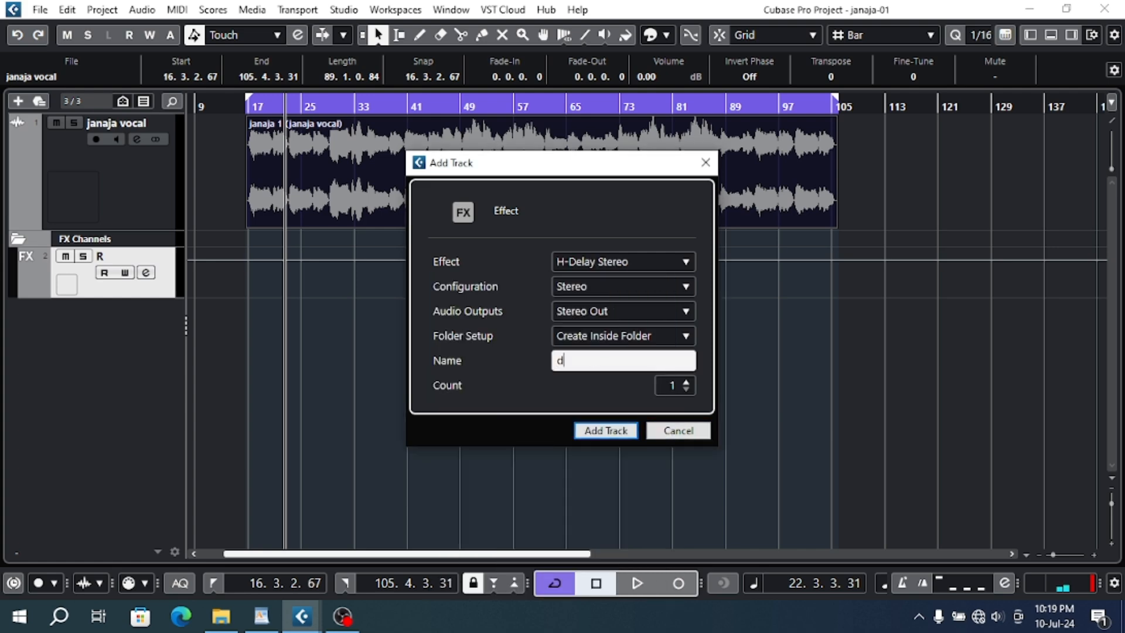
click(606, 430)
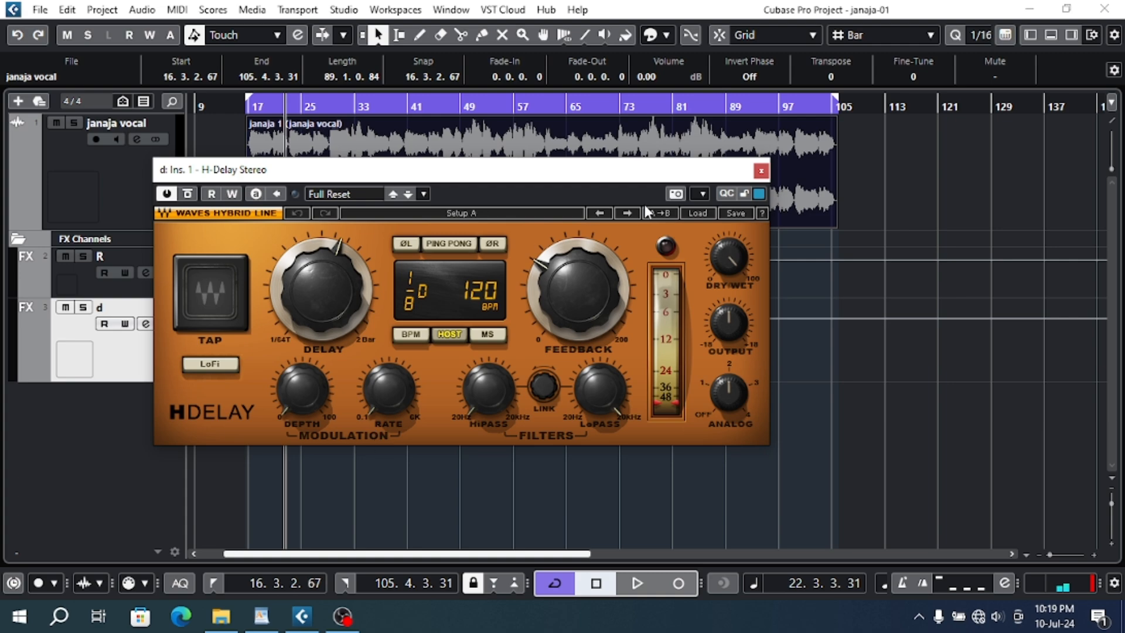
- Check the course outline in WordPad, then switch back to Cubase and close the H-Delay window
click(262, 616)
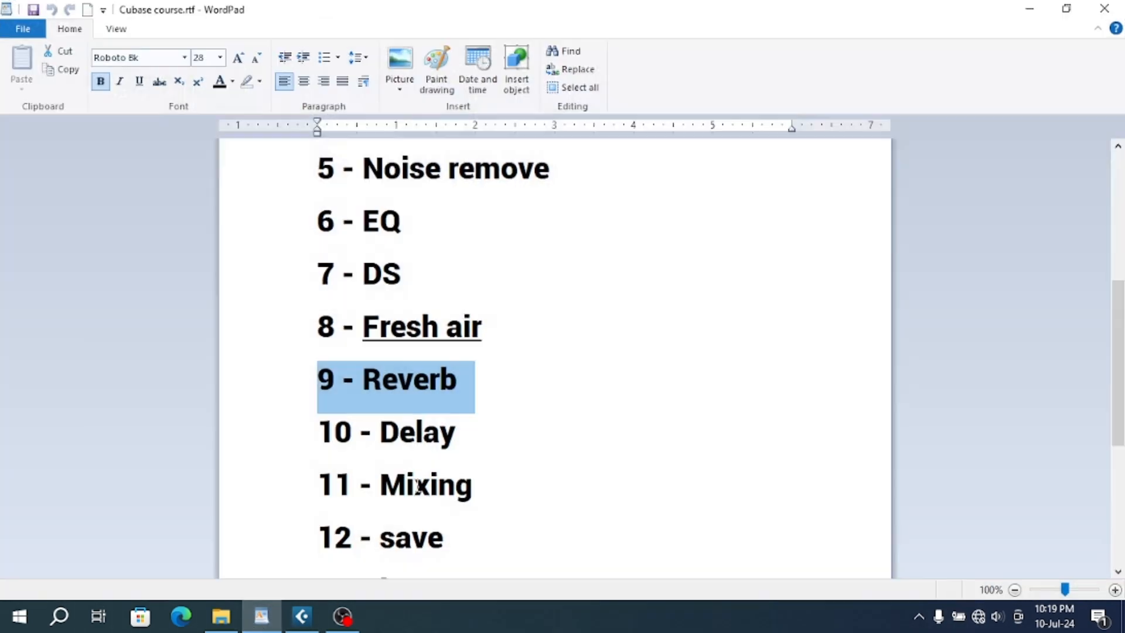
click(337, 453)
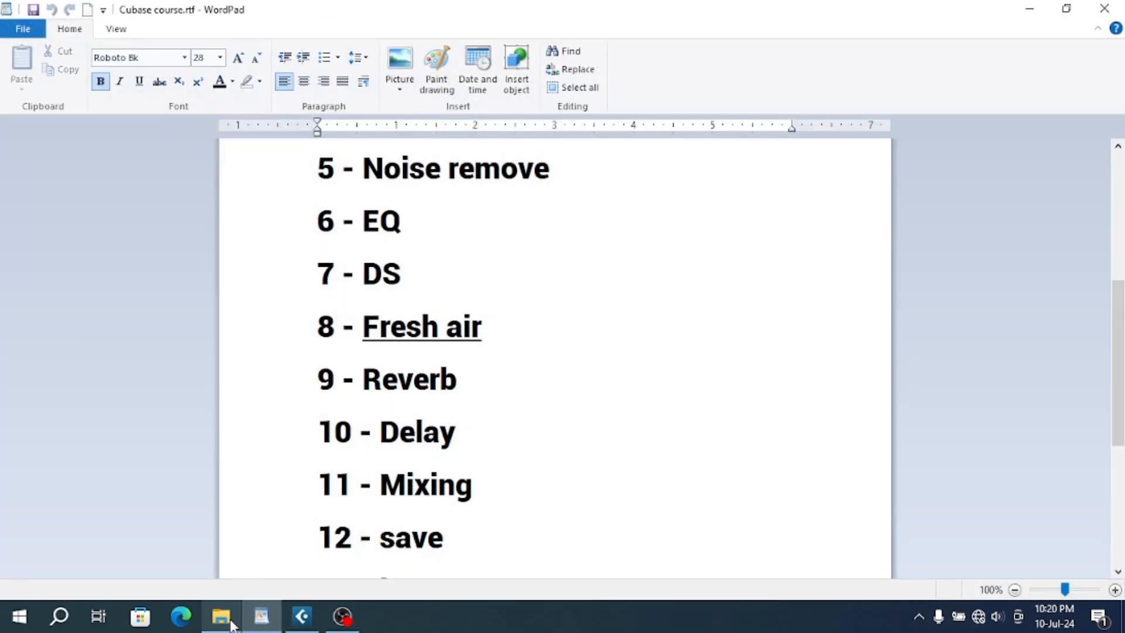
click(294, 624)
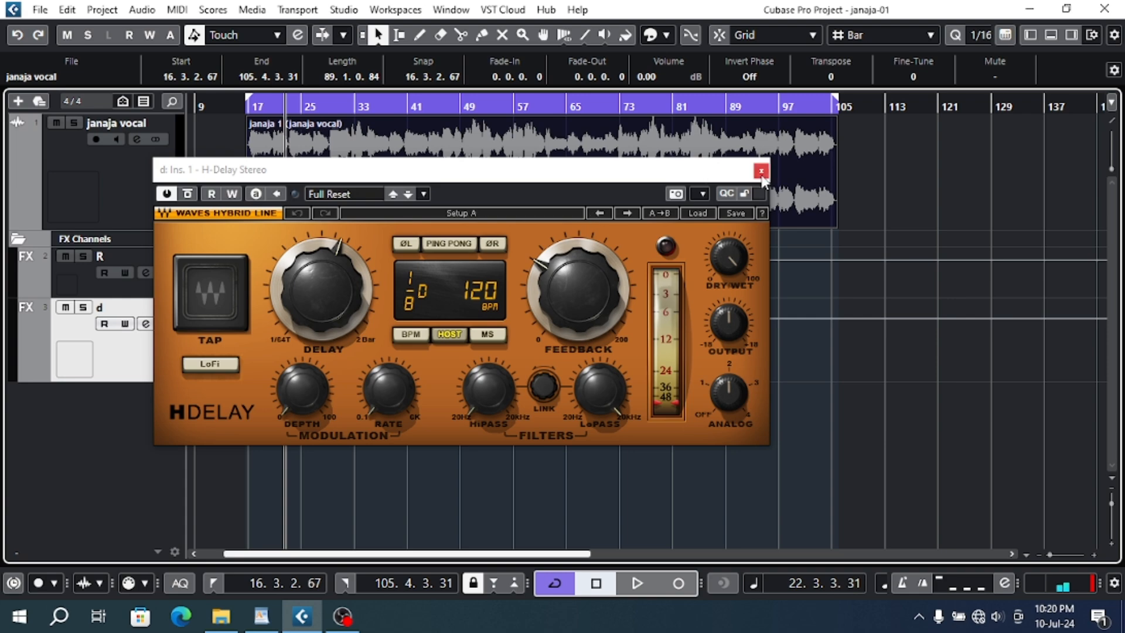
click(761, 173)
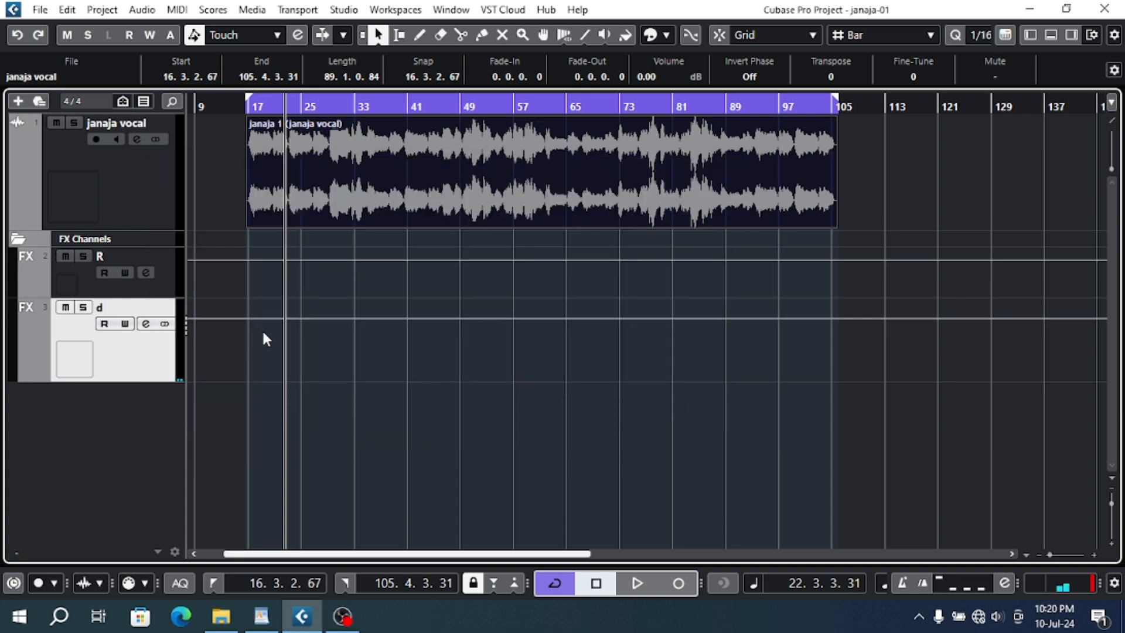
- Open the d channel's settings and remove H-Delay Stereo from the first insert slot
click(146, 323)
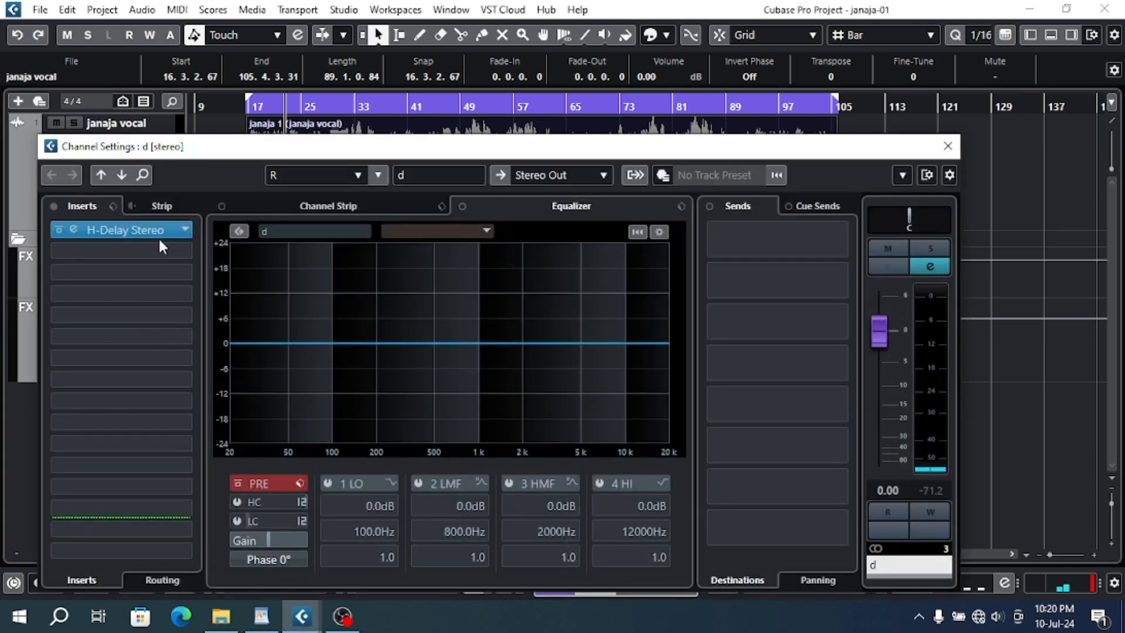
right_click(156, 235)
click(186, 230)
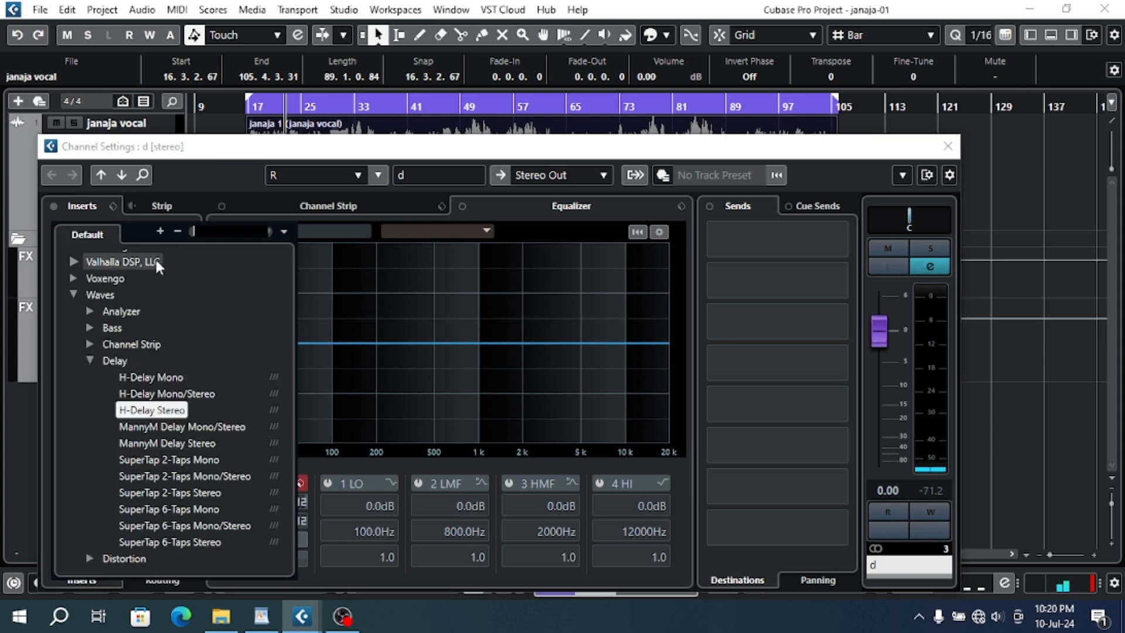
scroll(155, 260, up, 5)
click(154, 258)
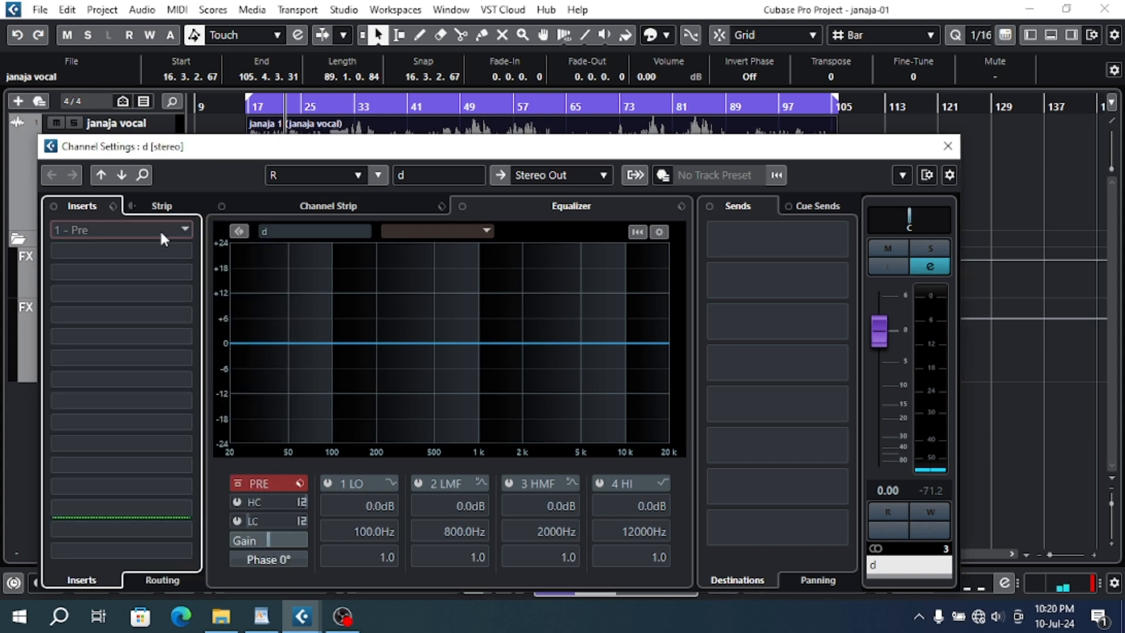
- Load Steinberg's PingPongDelay into the d channel's first insert slot and move the plug-in window higher
click(160, 228)
click(78, 410)
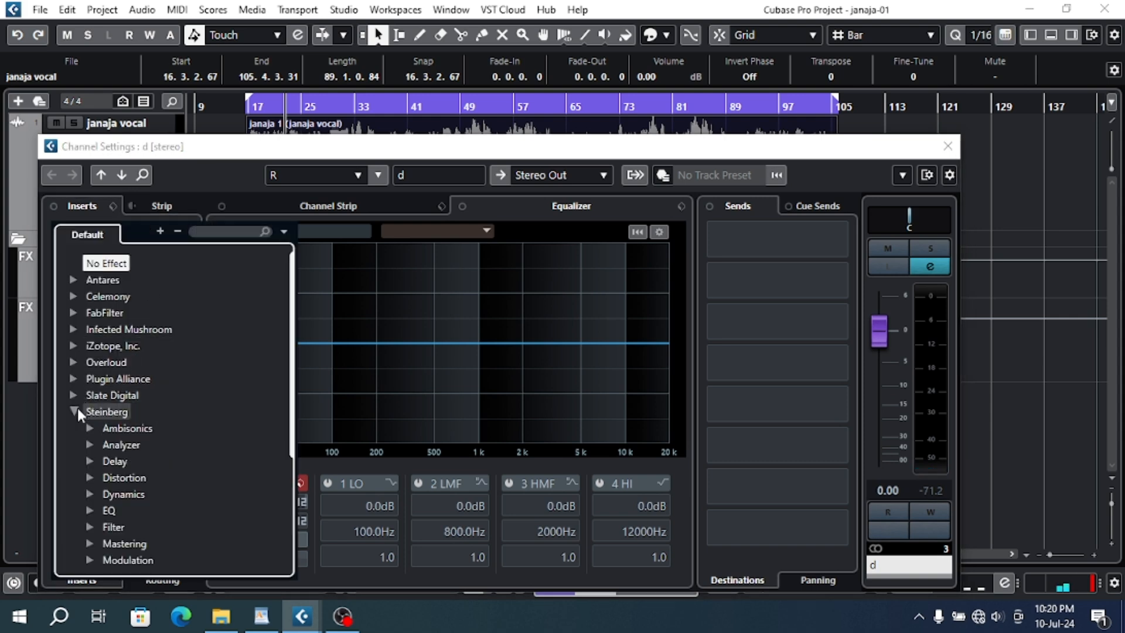
click(91, 462)
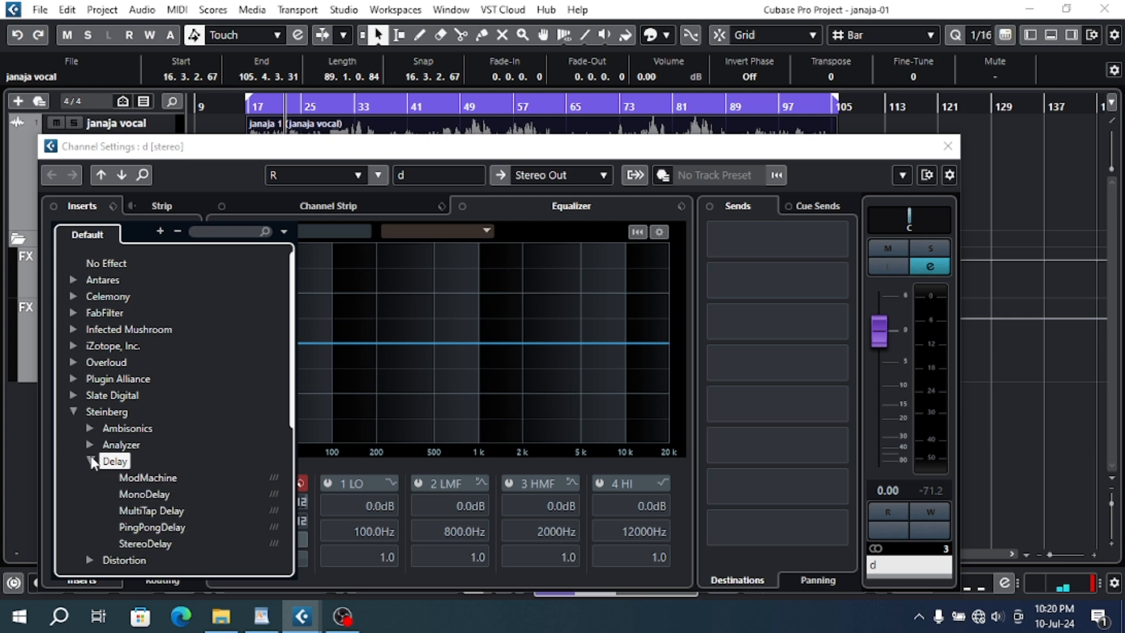
click(147, 527)
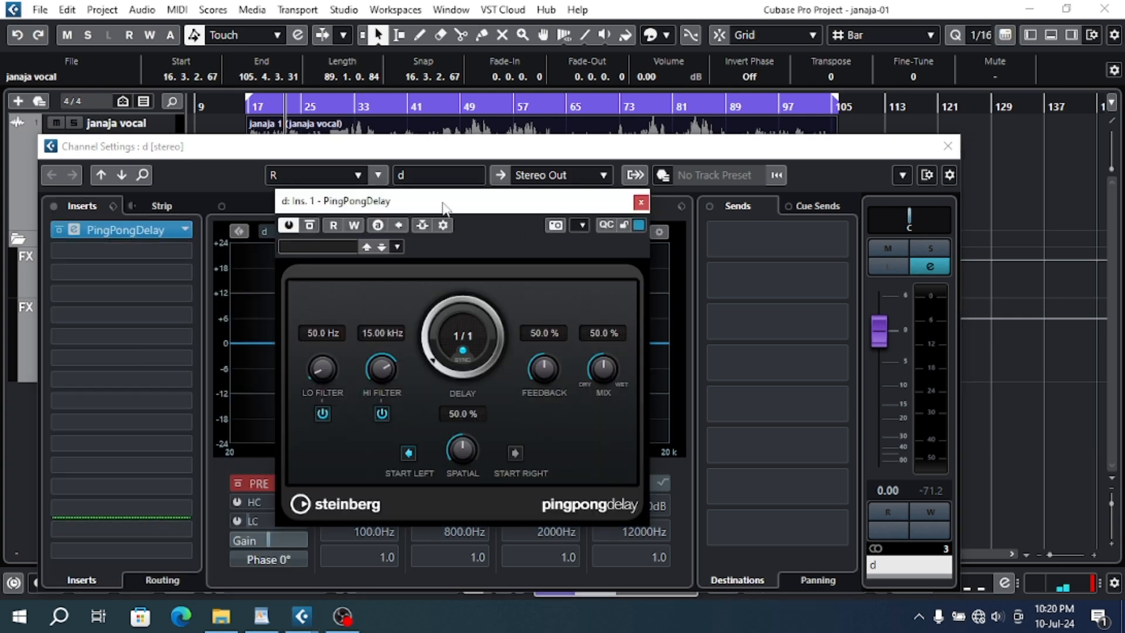
drag(444, 206, 457, 129)
- Load the "kazi delay ping pong" preset in PingPongDelay, then close the plug-in and the channel settings
click(354, 165)
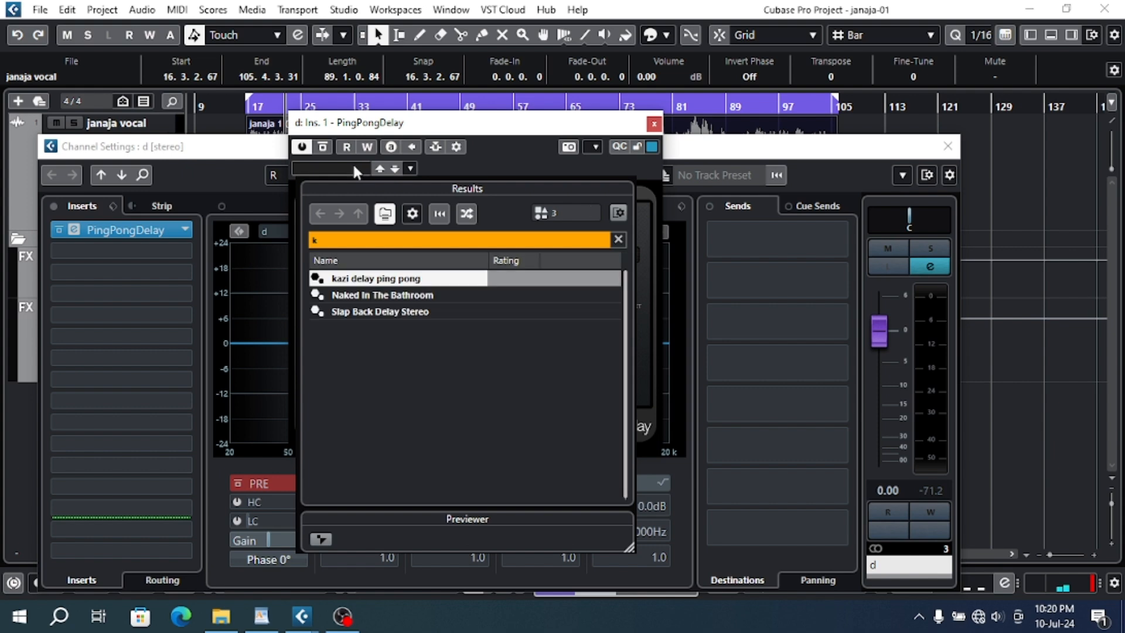
double_click(384, 279)
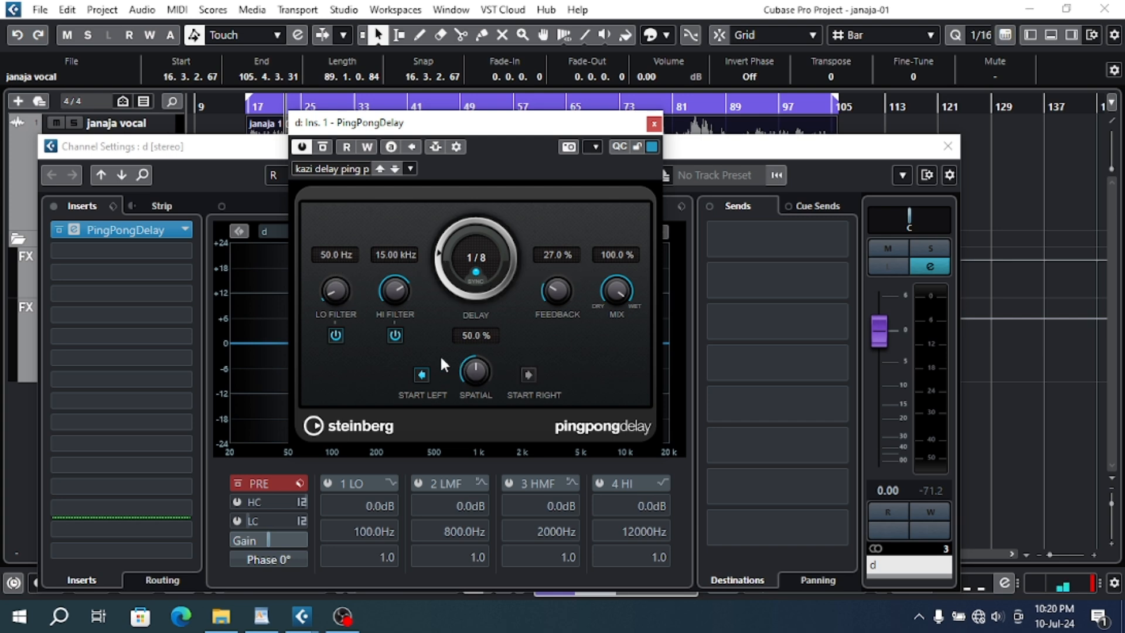
click(654, 125)
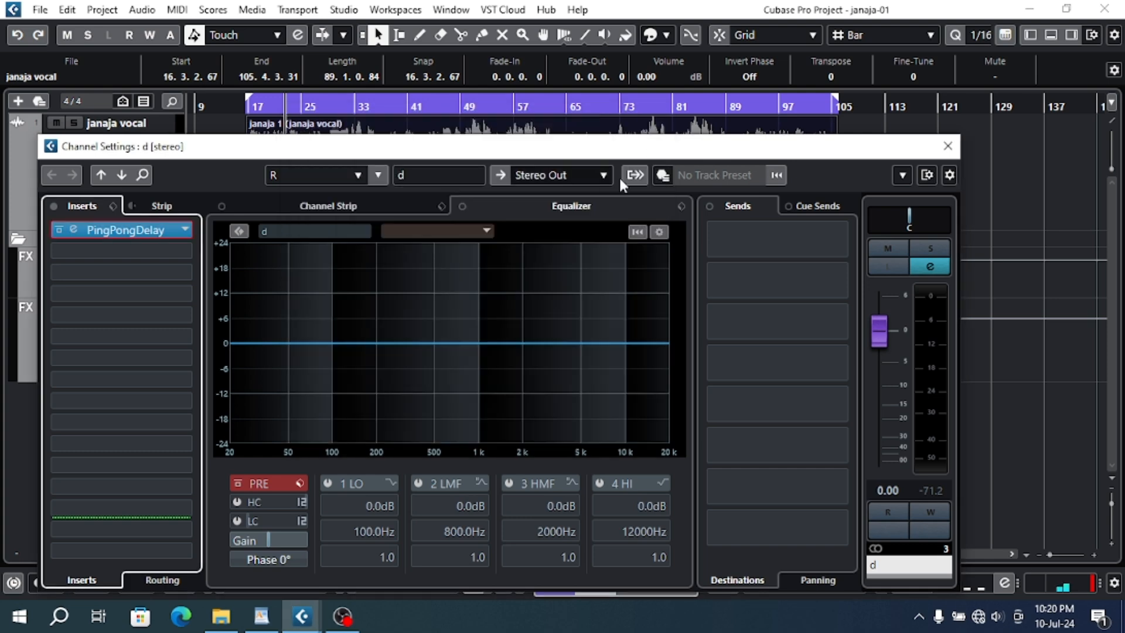
click(947, 146)
- Open the janaja vocal track's channel settings and assign its second send to the d channel
click(149, 199)
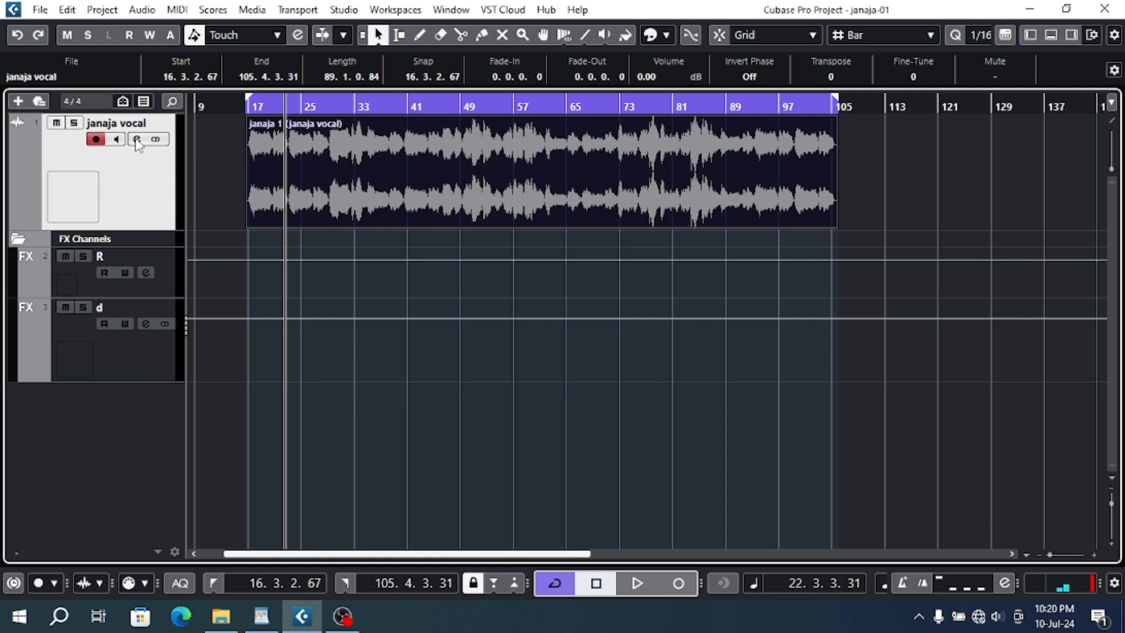
click(137, 141)
click(771, 280)
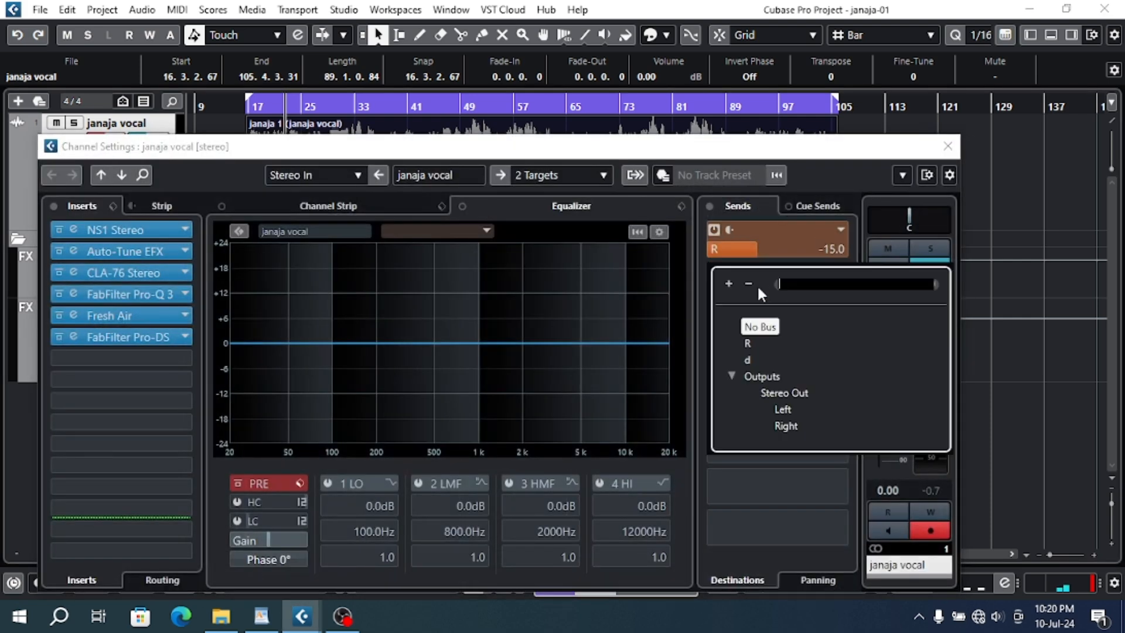
click(748, 359)
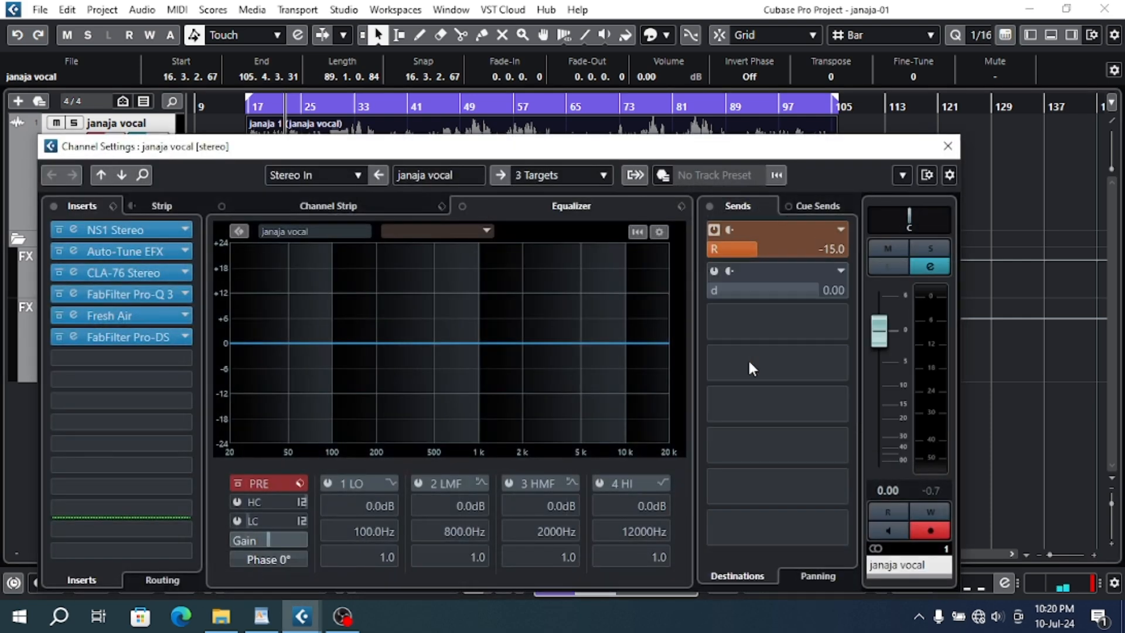
double_click(743, 293)
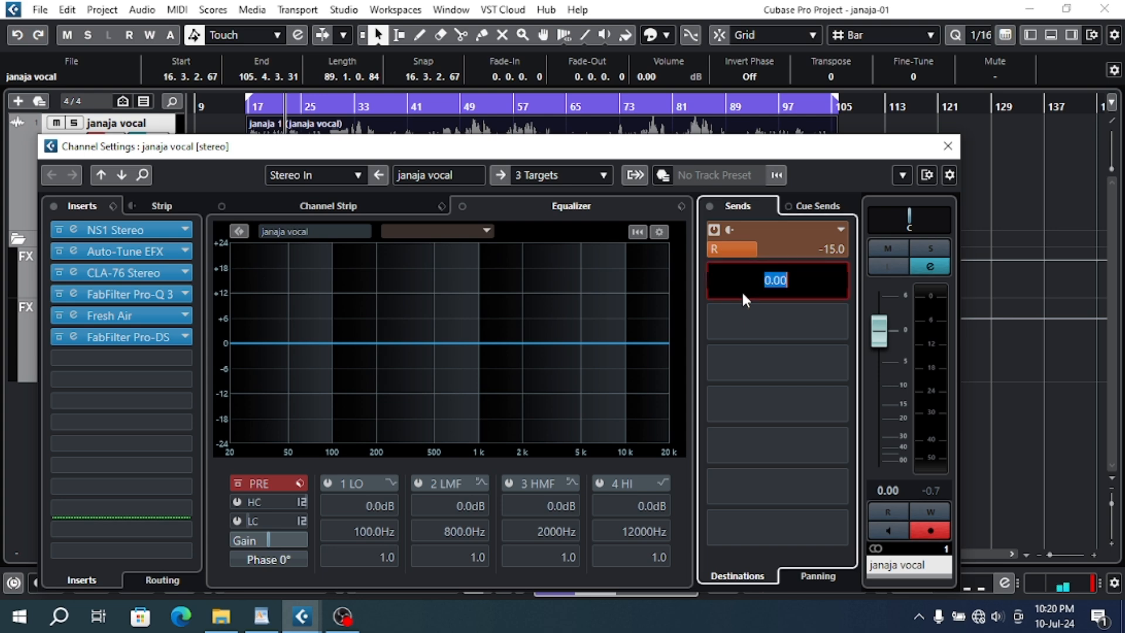
text(-115)
key(Return)
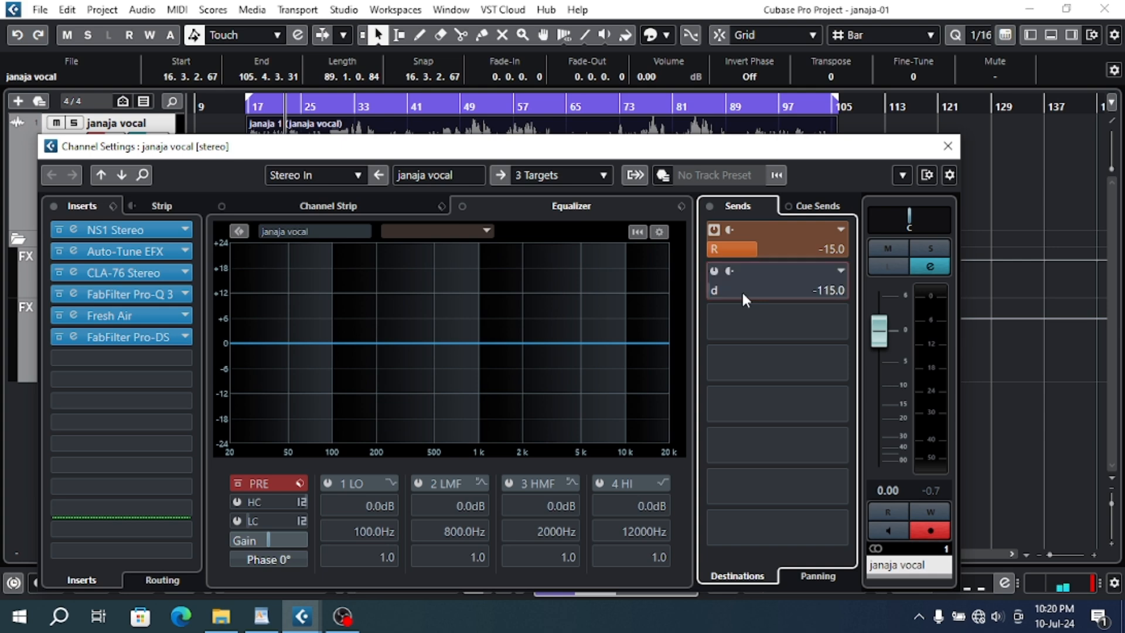
- Set the vocal's d send level to -15 dB, activate the send, and close the channel settings
double_click(743, 288)
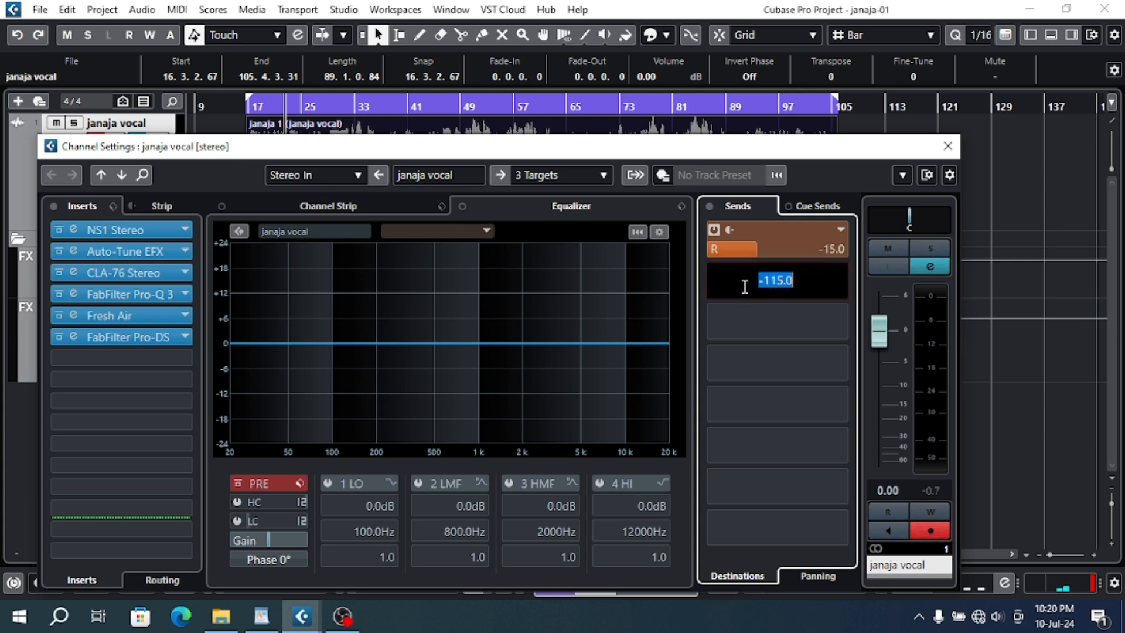
text(-15)
key(Return)
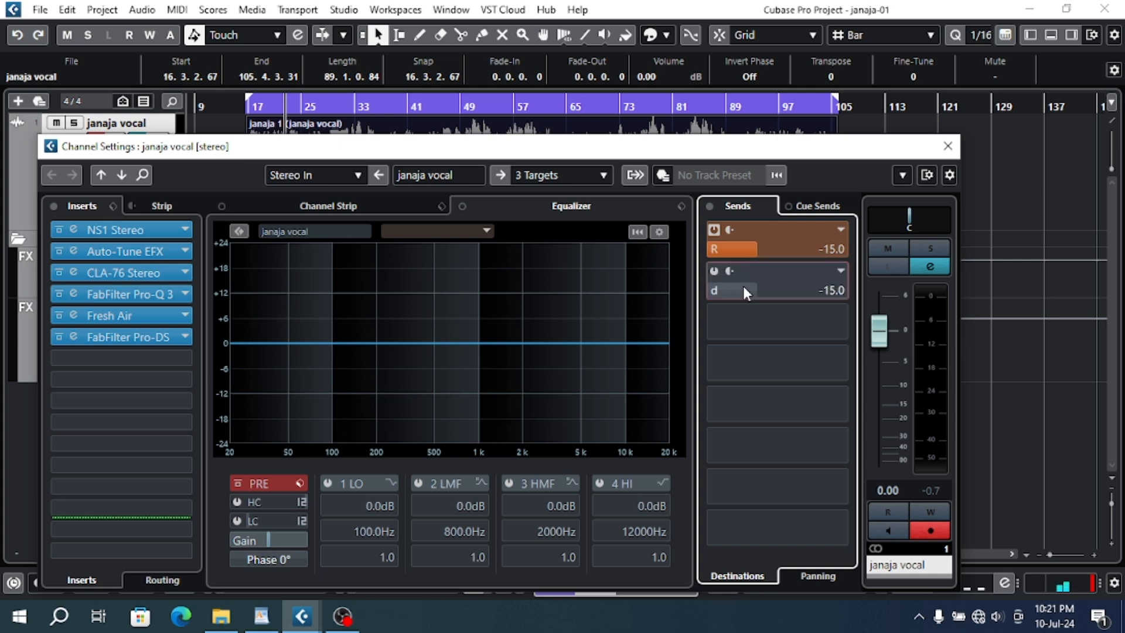
click(713, 271)
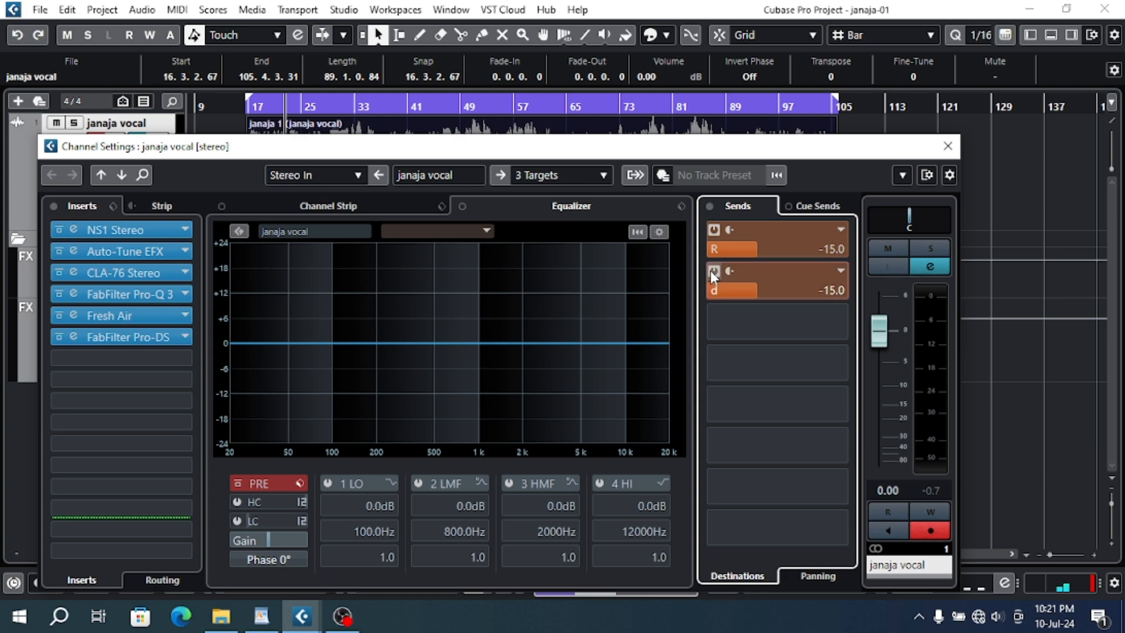
click(948, 146)
- Play the vocal from its start and compare it with the R reverb send switched off and on in its channel settings
click(245, 103)
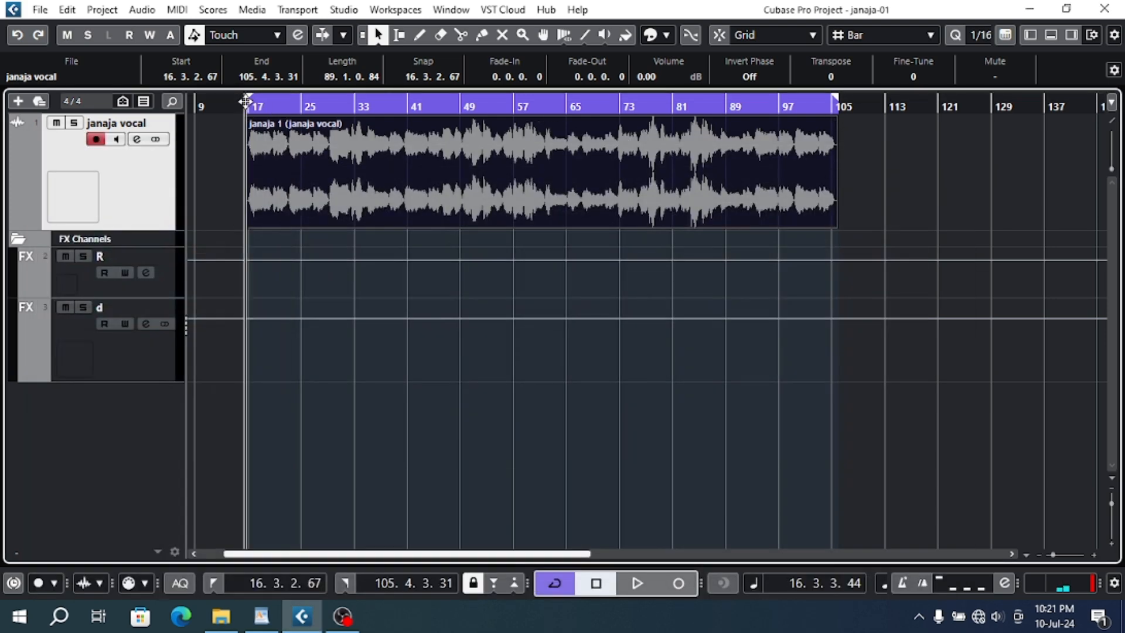
key(space)
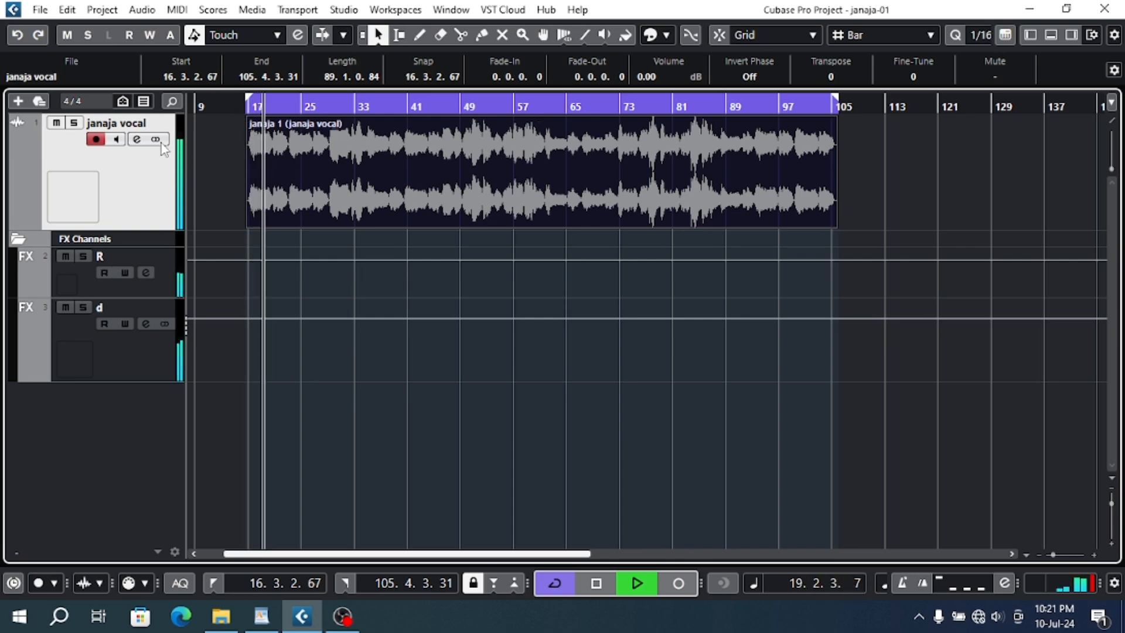
click(137, 139)
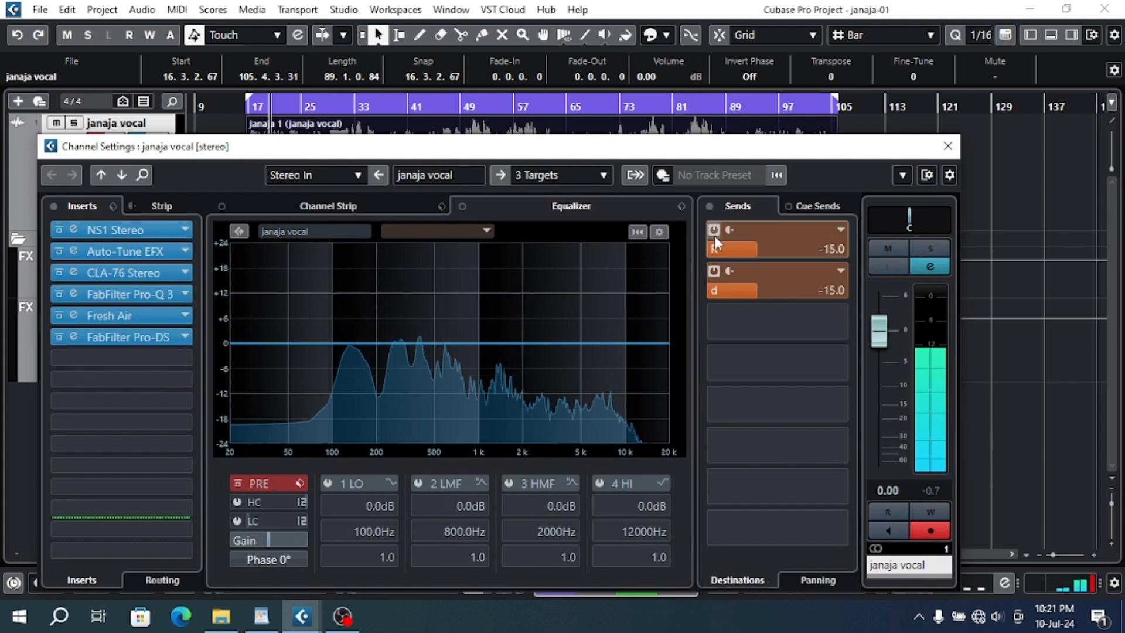
click(713, 231)
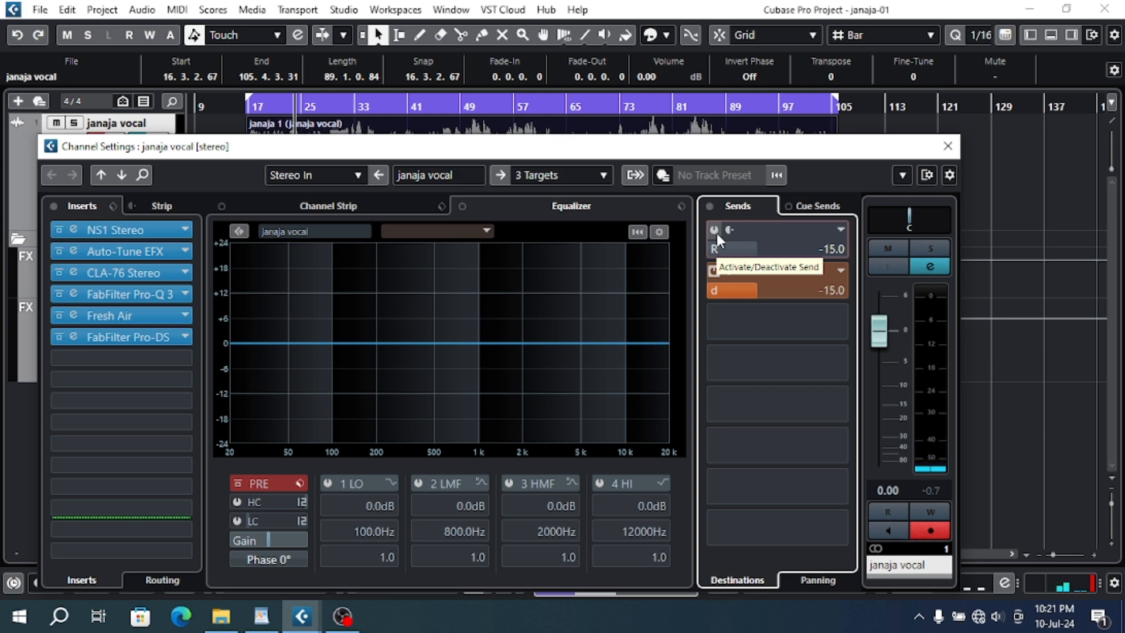
click(716, 233)
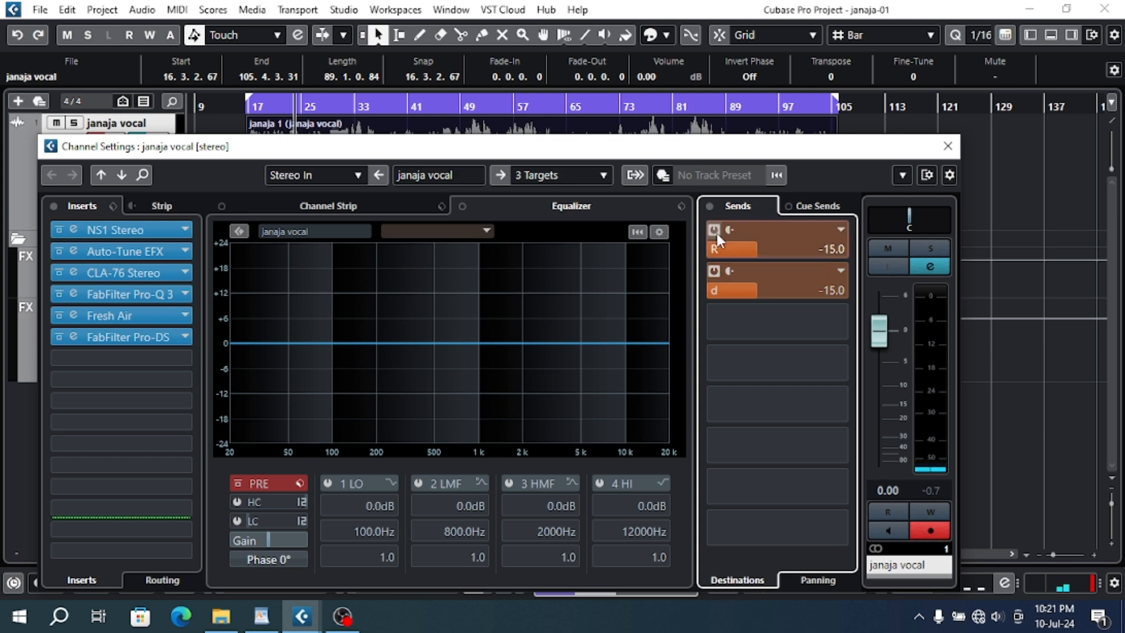
click(947, 147)
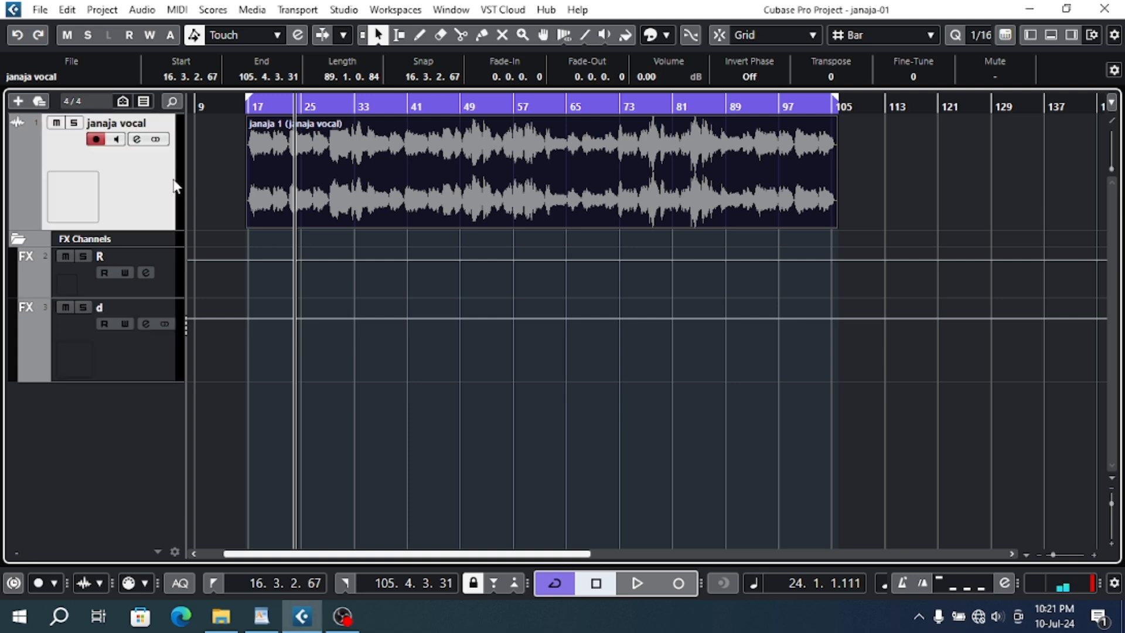
- Show the Inspector for the janaja vocal track and expand its Fader section
click(1030, 36)
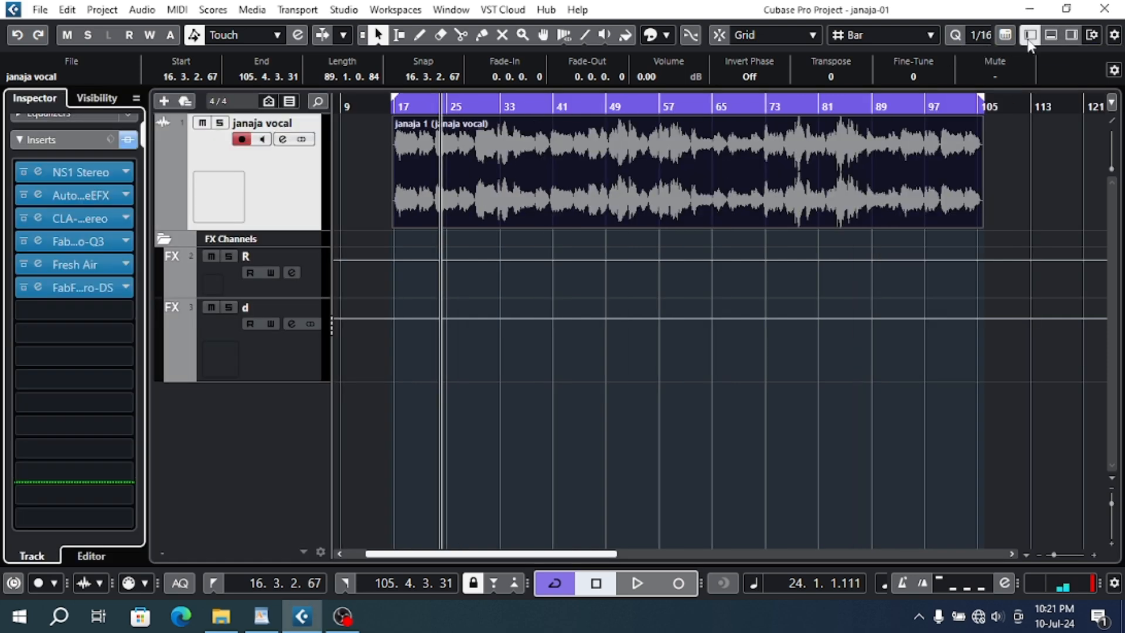
click(77, 139)
click(73, 287)
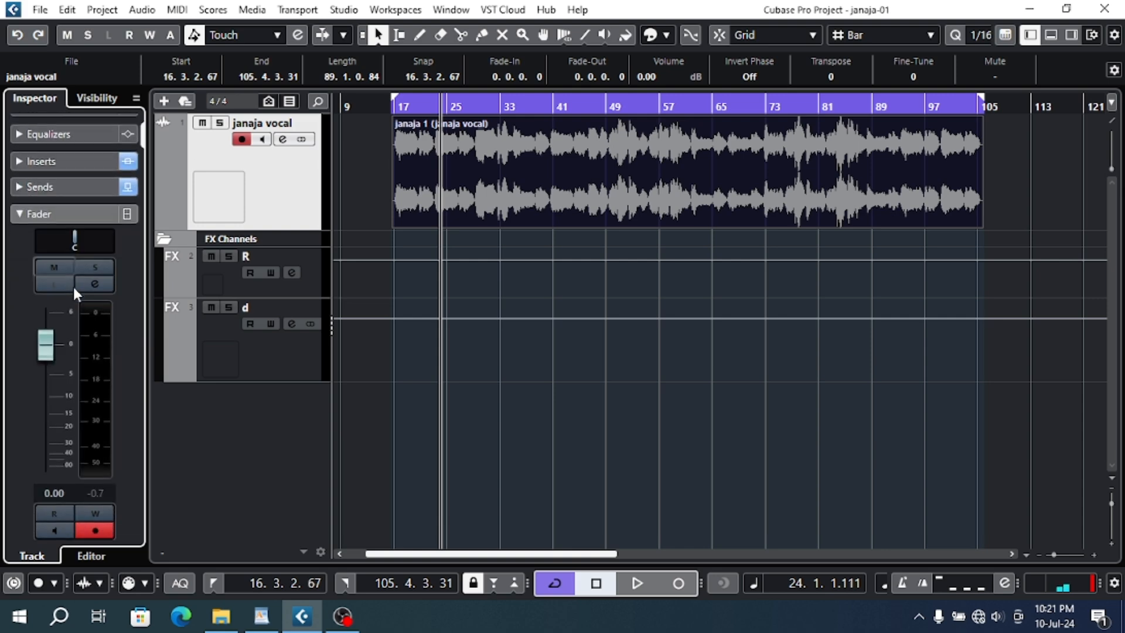
- Play the vocal from its start and lower its channel fader to -4.02 dB
click(394, 106)
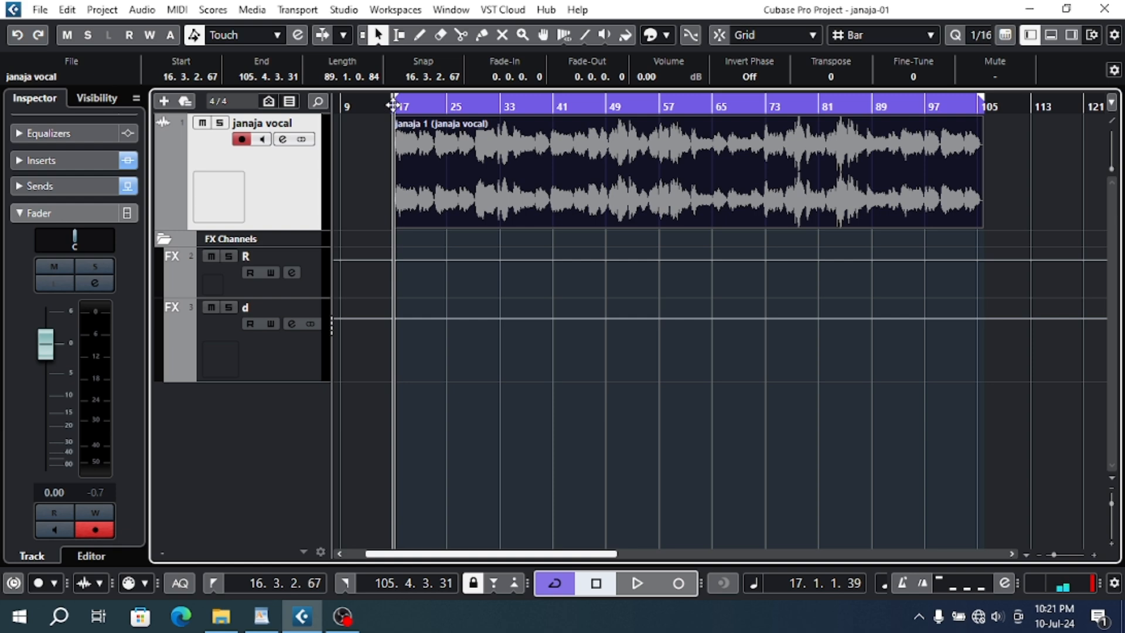
key(space)
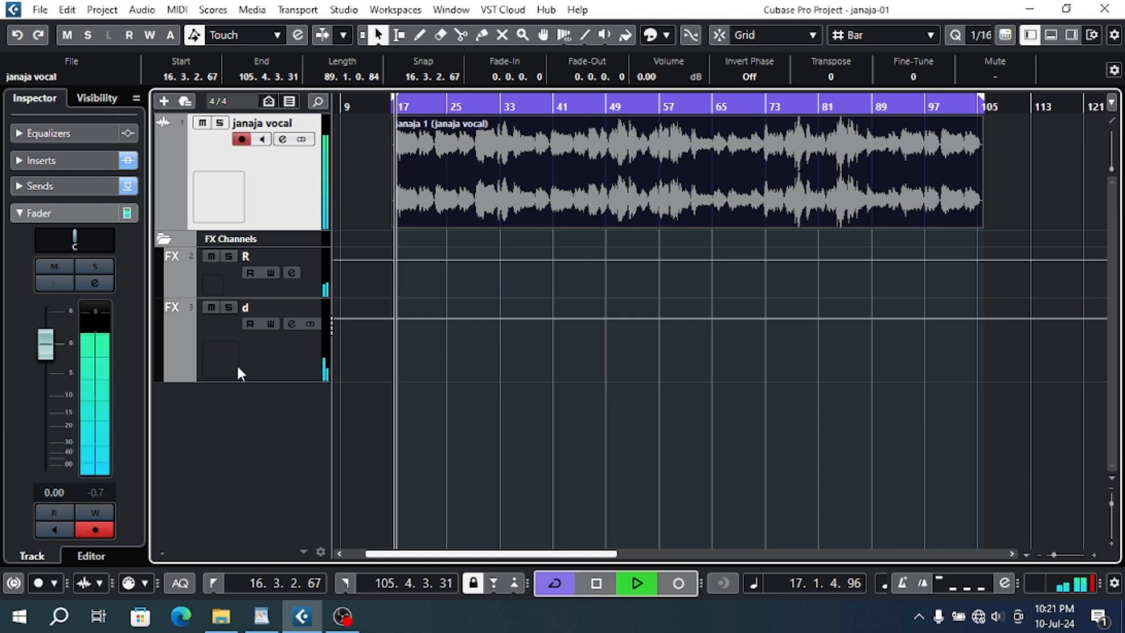
key(space)
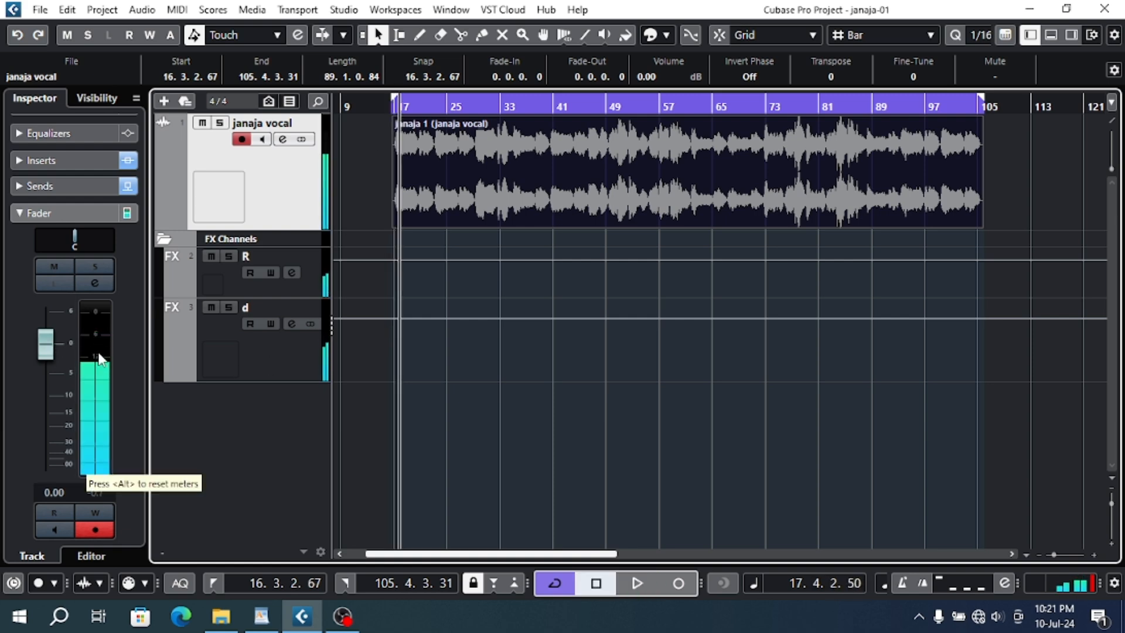
drag(46, 345, 49, 372)
key(space)
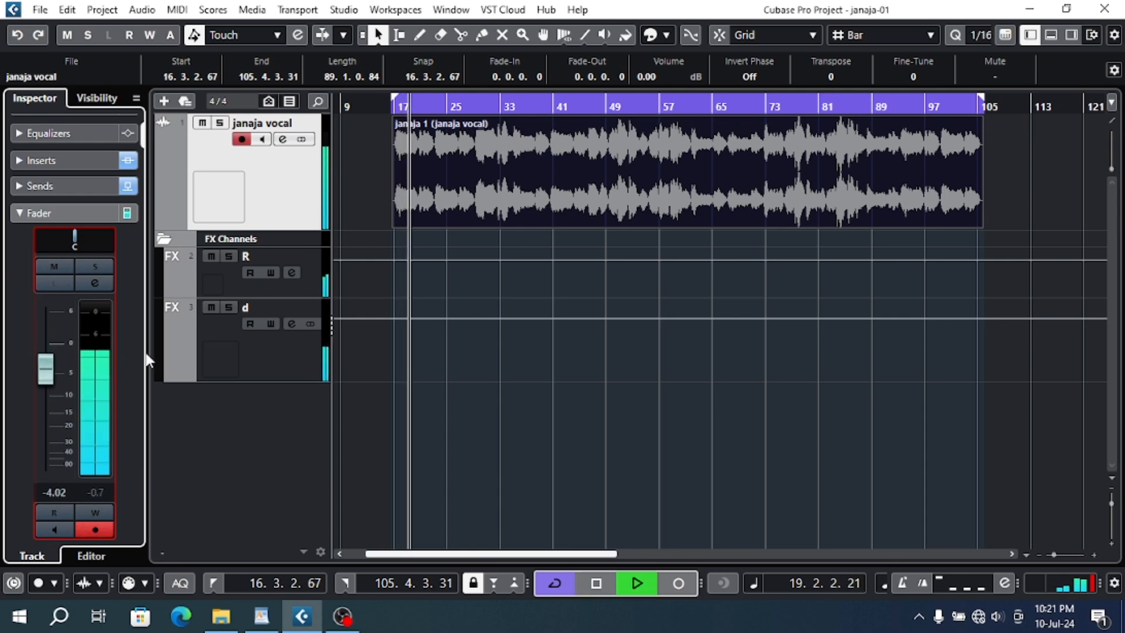
key(space)
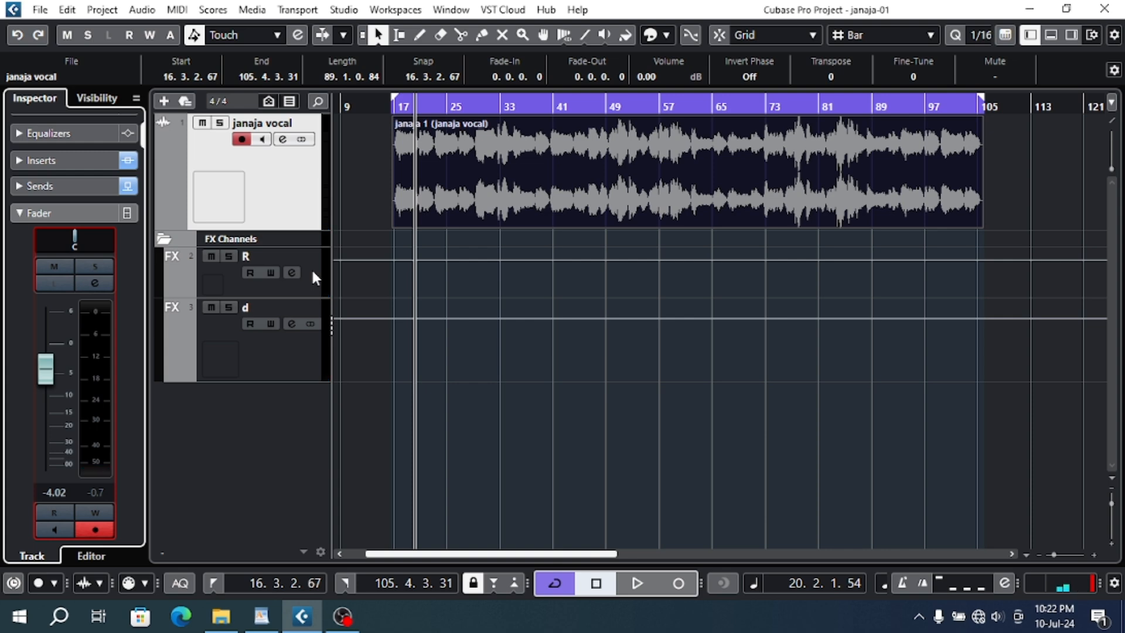
- Return the playhead to the start of the vocal near bar 17 and zoom in on the clip
click(400, 103)
click(396, 106)
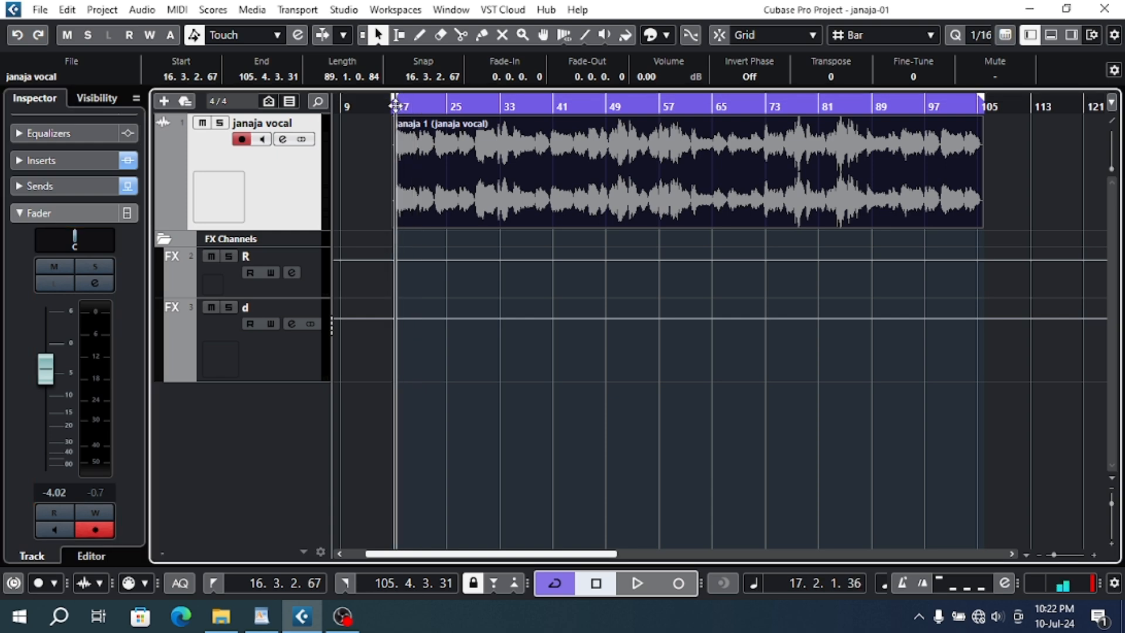
drag(460, 106, 393, 146)
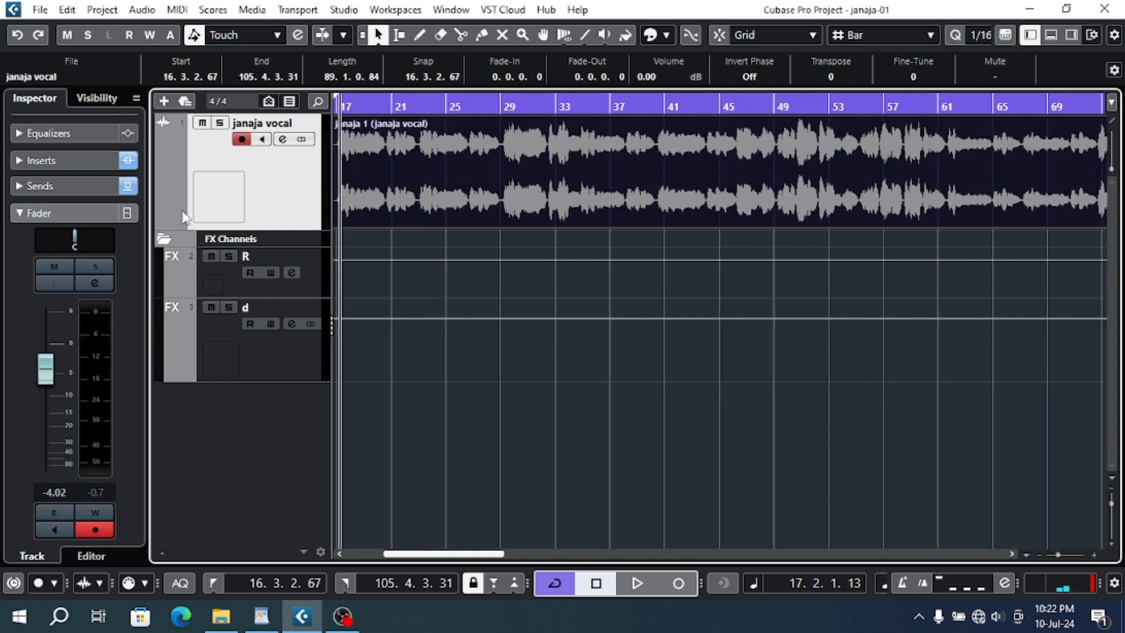
- Review the vocal's inserts and the R and d FX channels, and display the MixConsole below the project
click(72, 163)
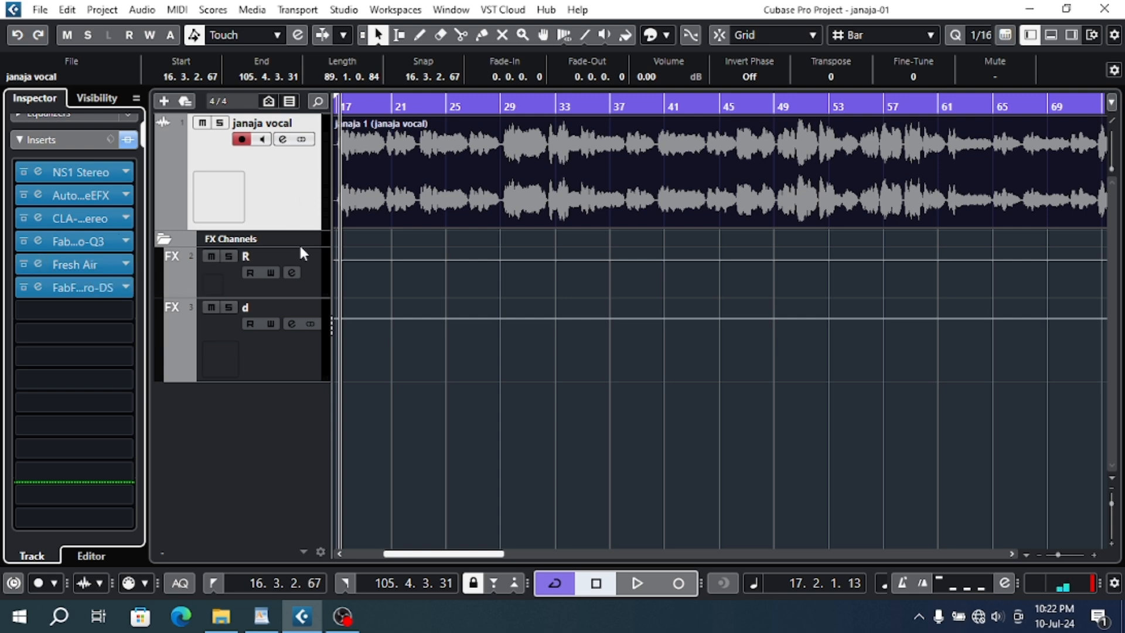
click(310, 272)
click(310, 205)
click(311, 369)
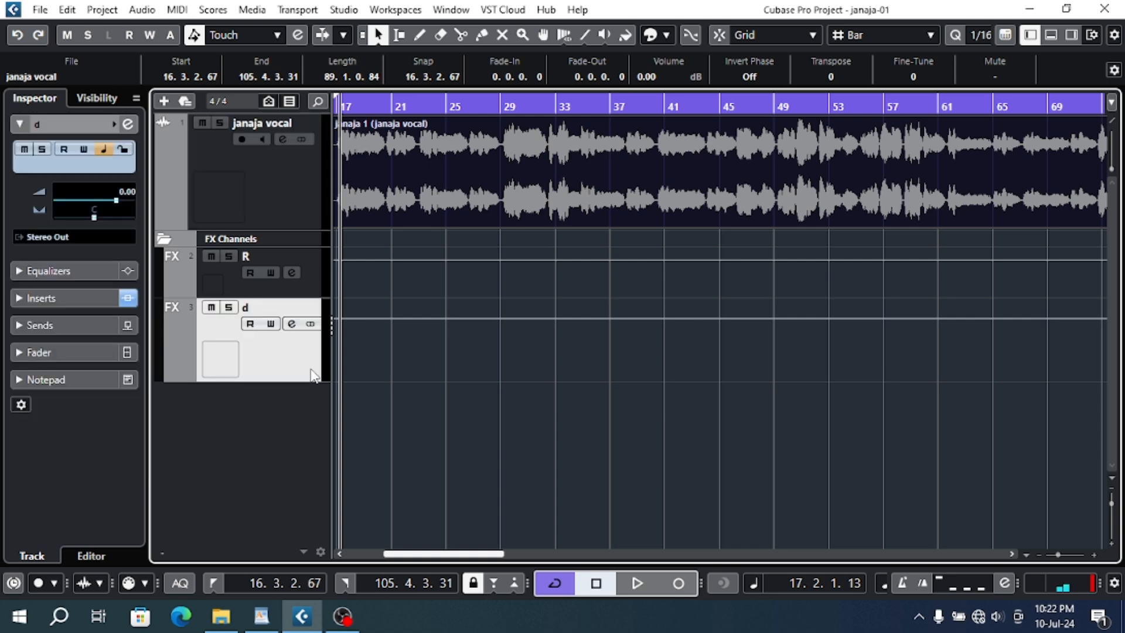
click(1055, 36)
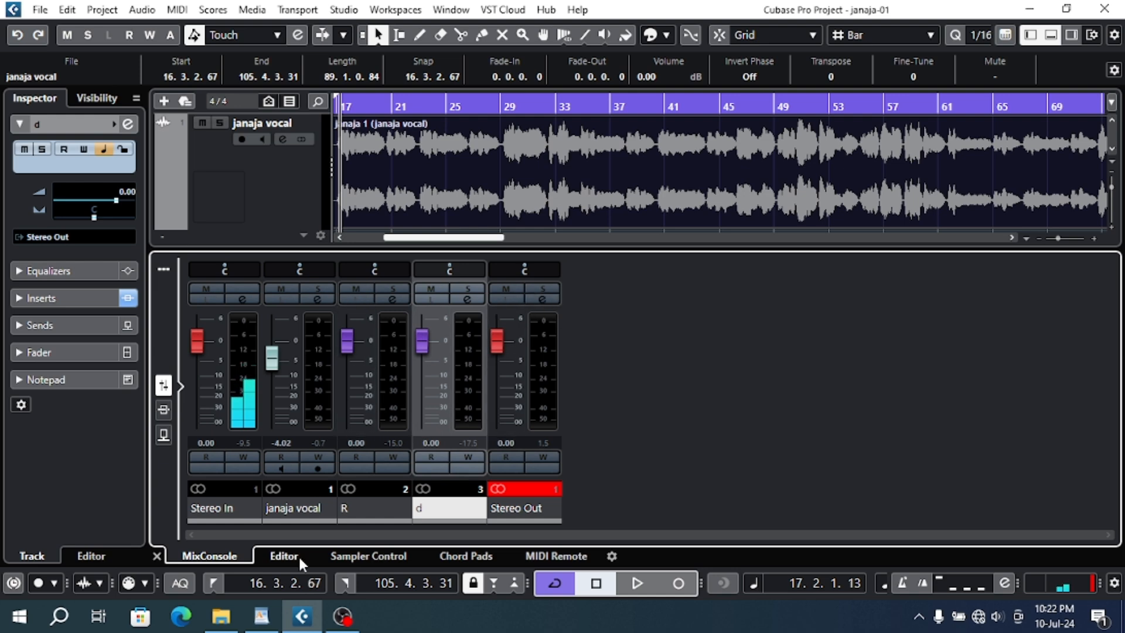
- Switch to the Cubase course outline in WordPad and review the remaining topics from 11 - Mixing to item 16
click(261, 619)
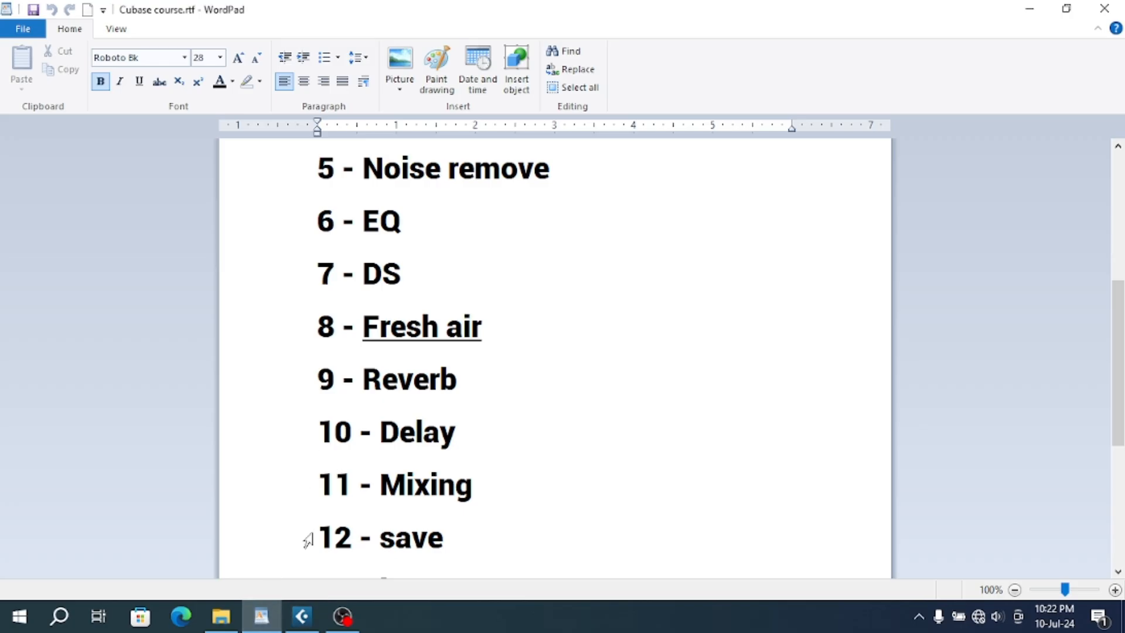
scroll(306, 535, down, 1)
click(310, 389)
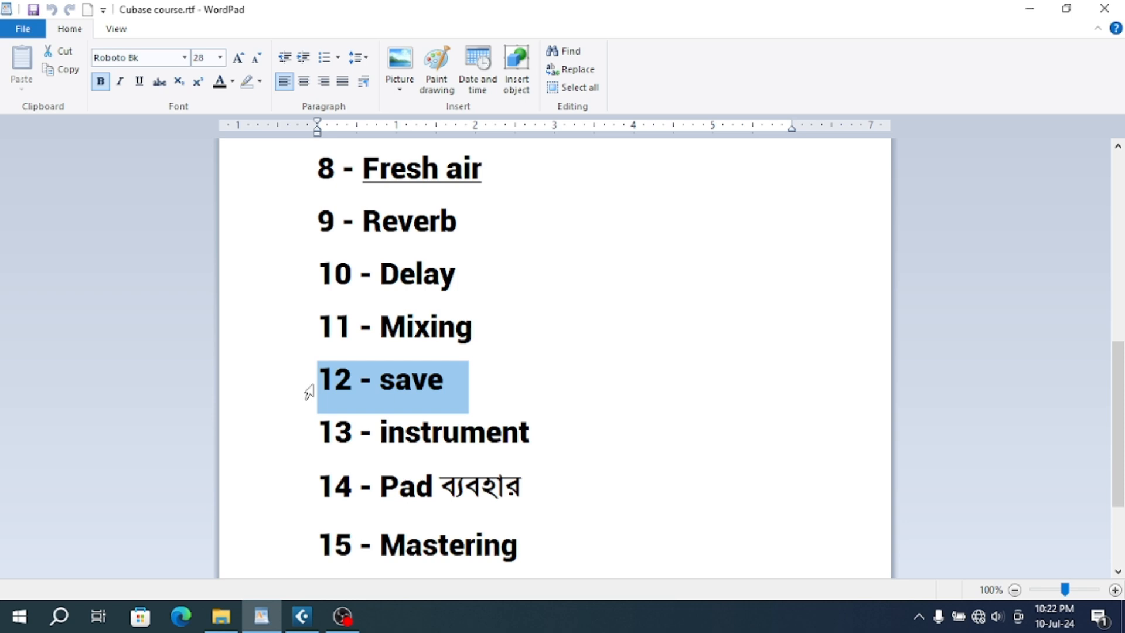
click(326, 453)
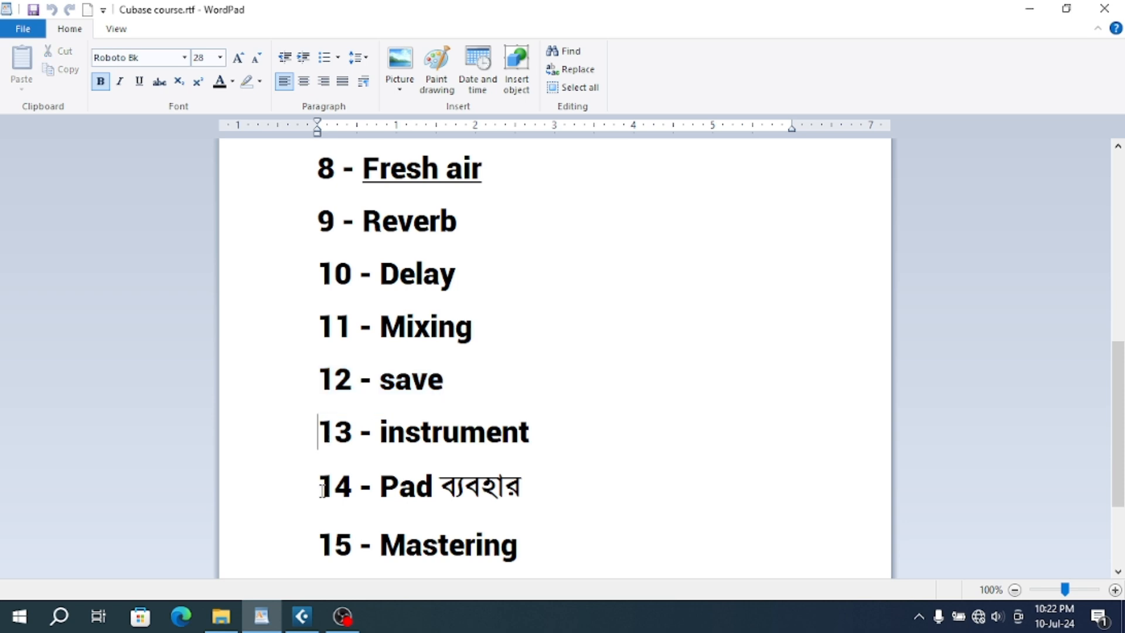
click(303, 555)
drag(306, 336, 393, 557)
click(375, 437)
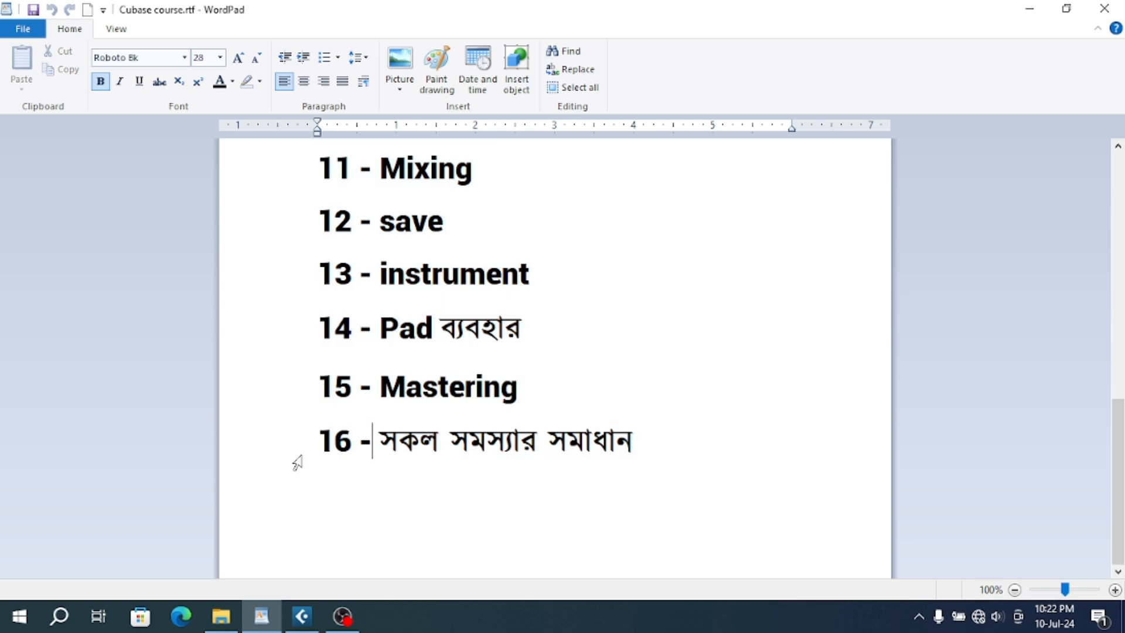
click(297, 463)
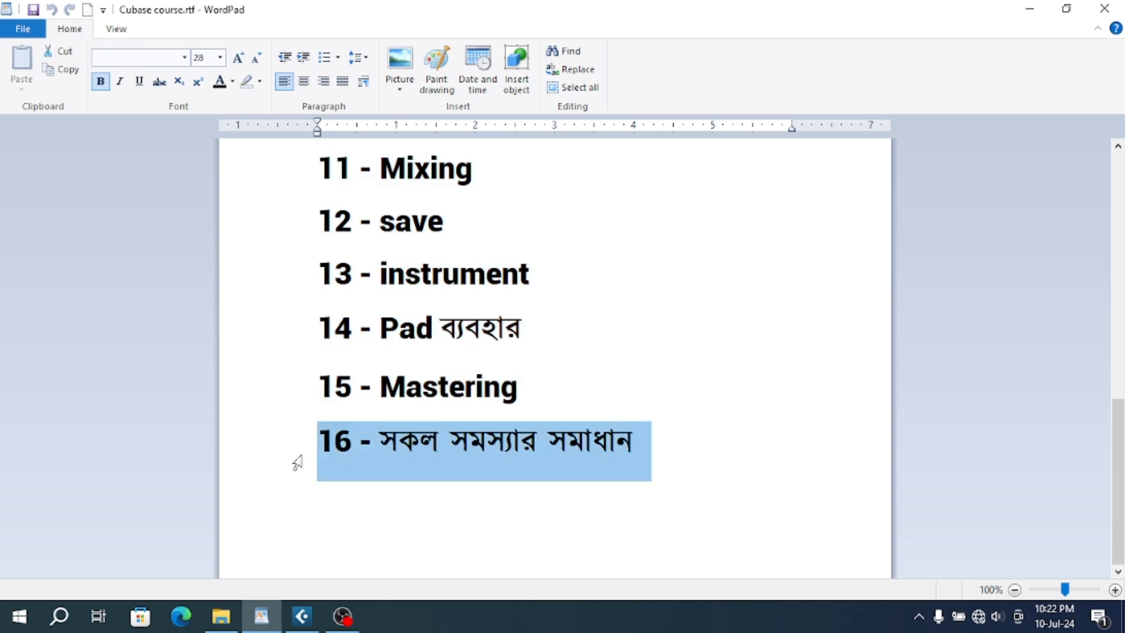
mouse_move(302, 617)
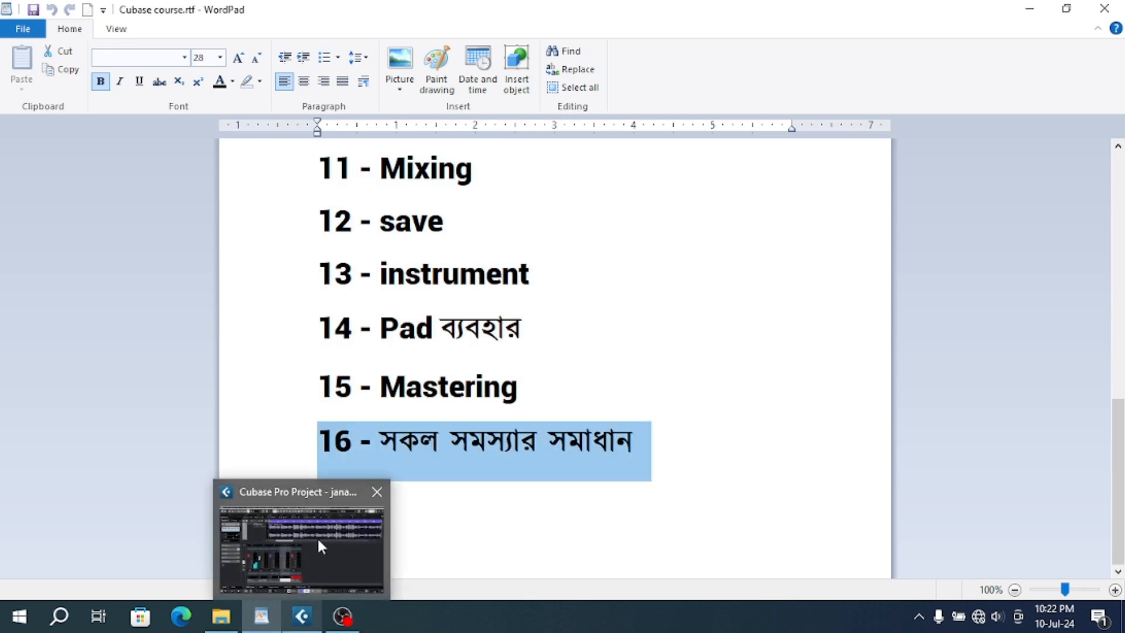
- Switch back to Cubase and hide both the MixConsole and the Inspector
click(318, 537)
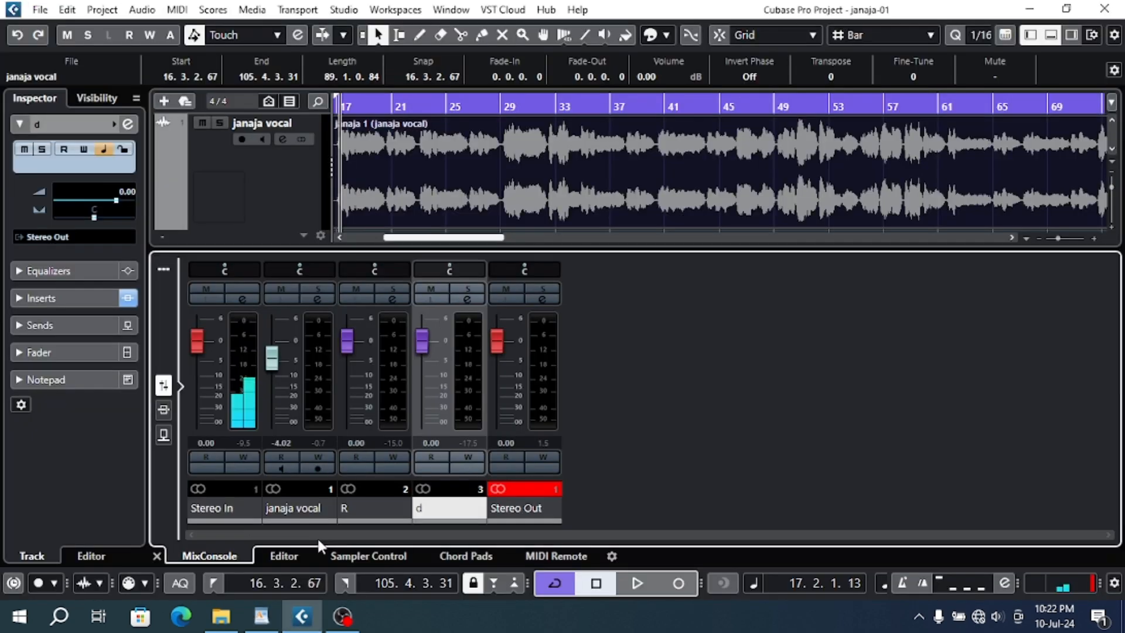
click(494, 351)
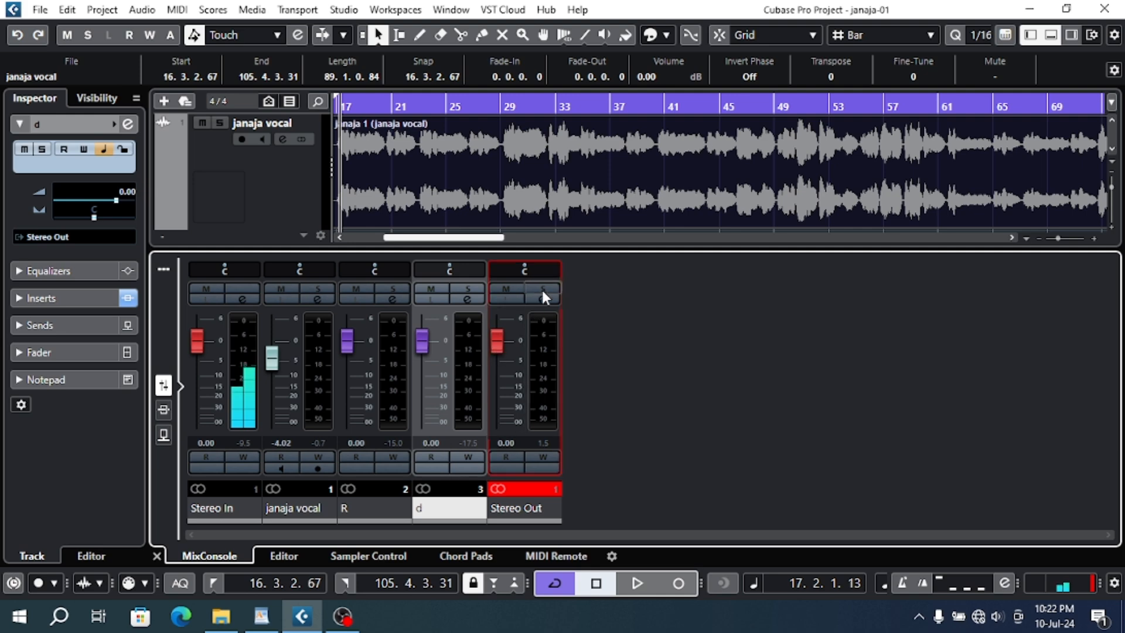
click(1052, 35)
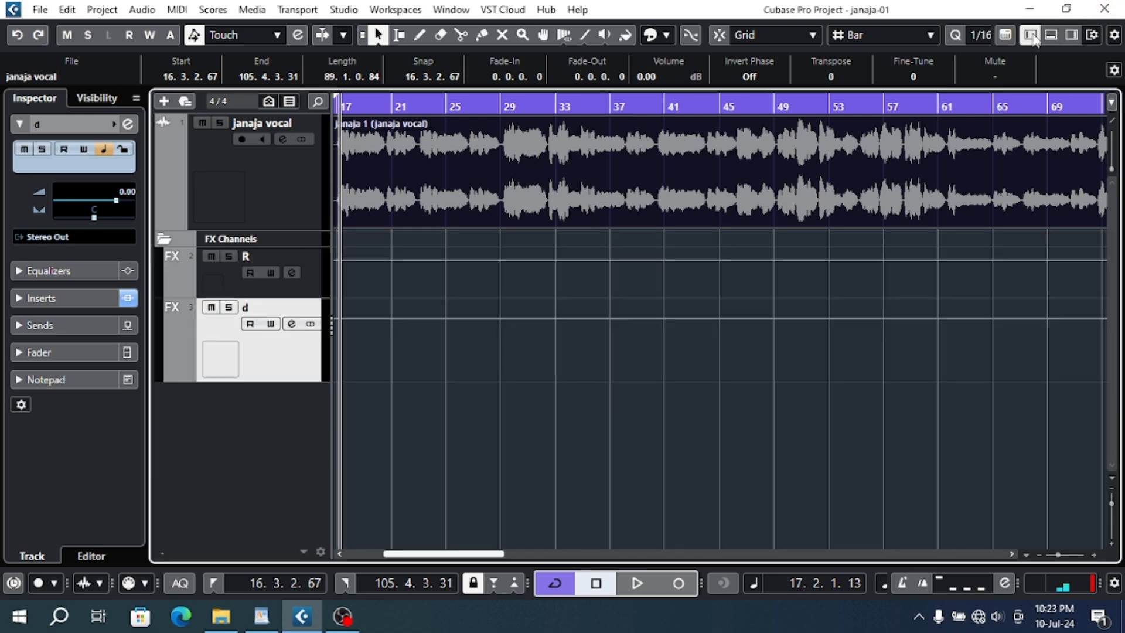
click(1030, 34)
- Play the processed vocal and audition several passages, including those from about bars 29, 37 and 46
key(space)
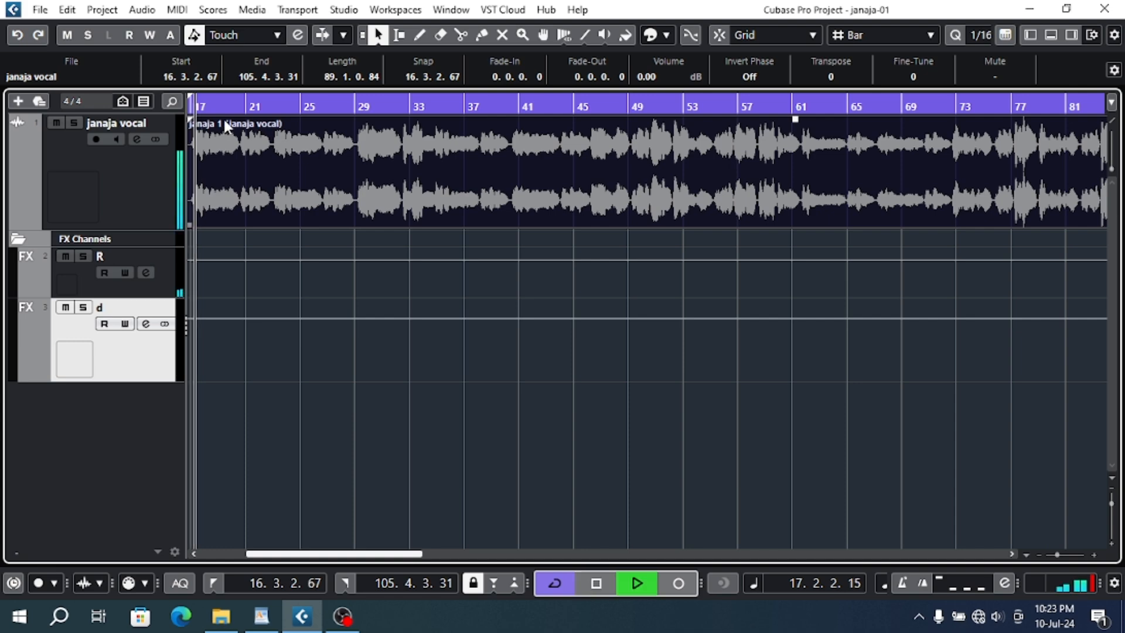
click(362, 107)
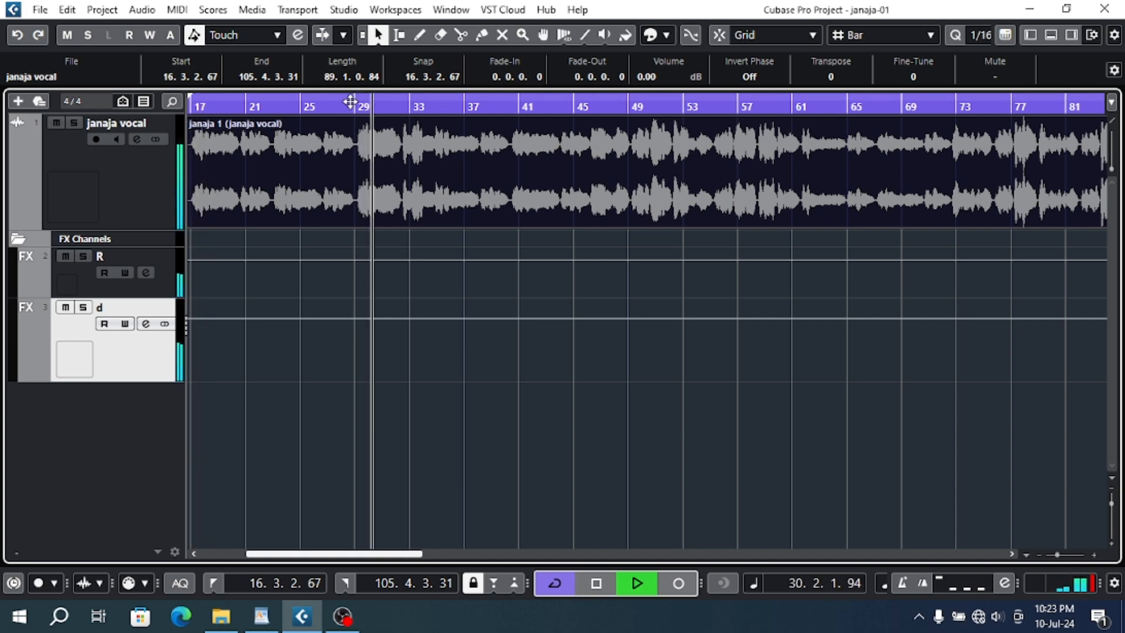
click(477, 107)
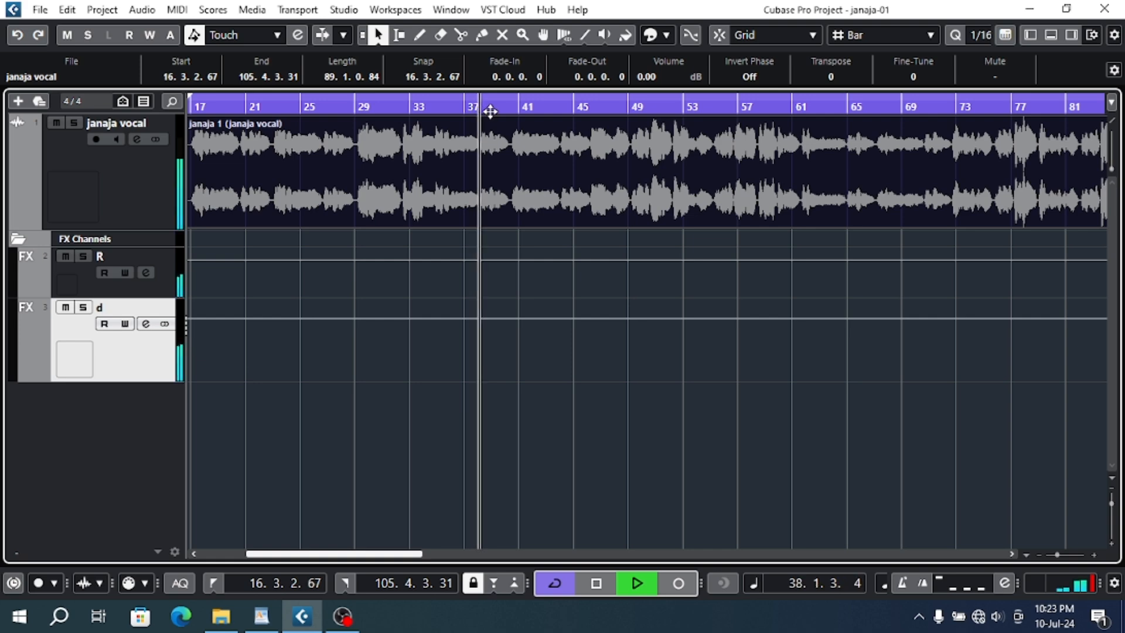
click(595, 102)
click(594, 106)
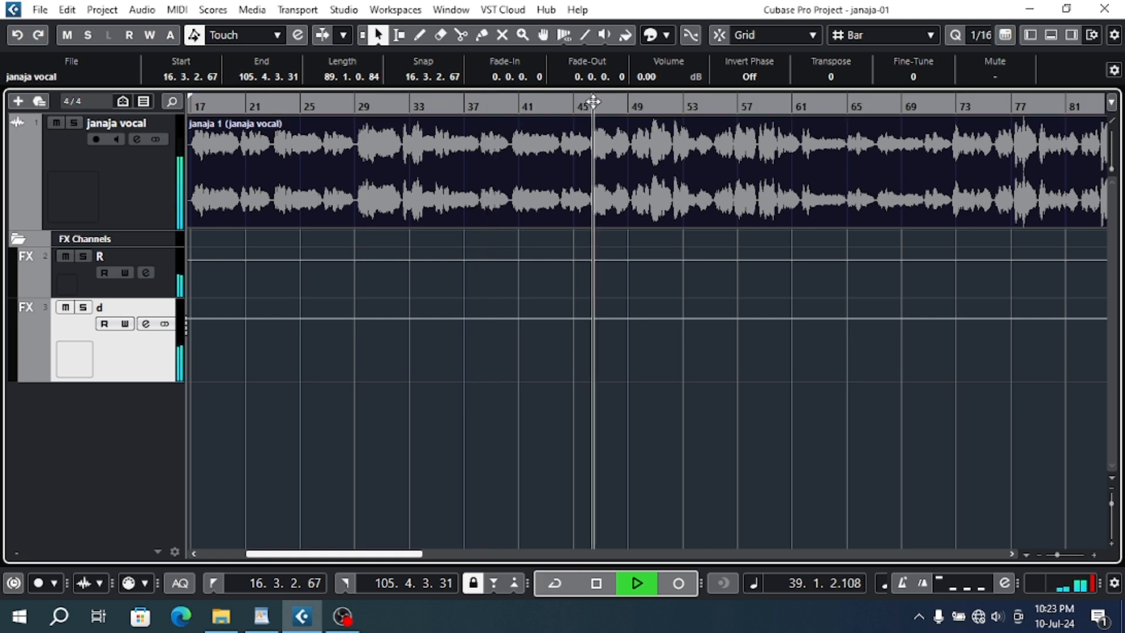
click(577, 106)
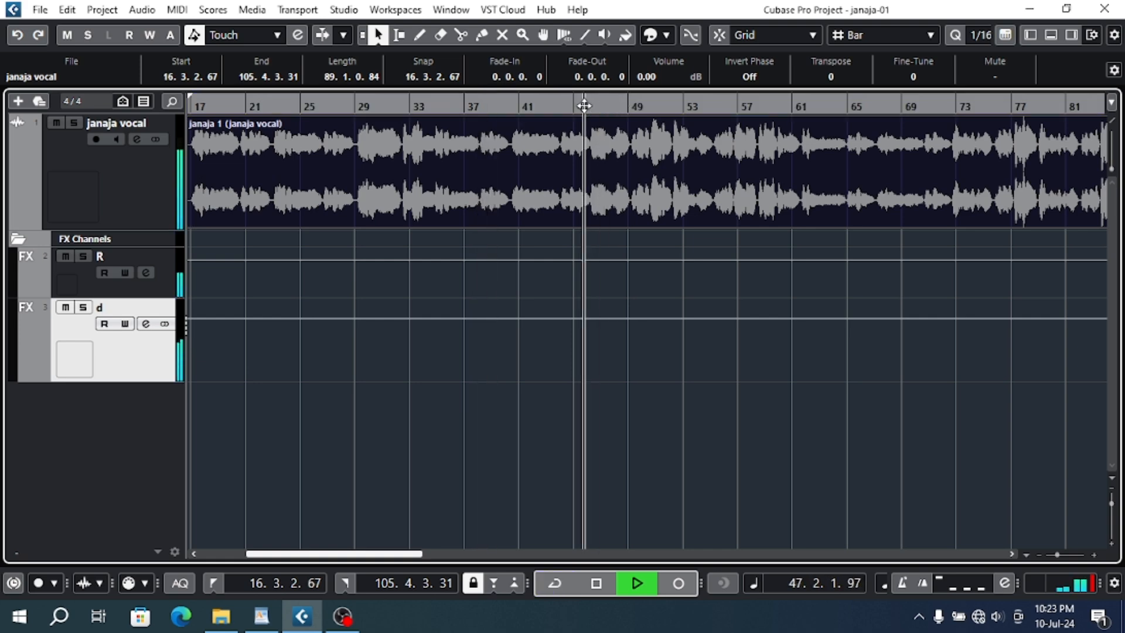
drag(559, 107, 545, 86)
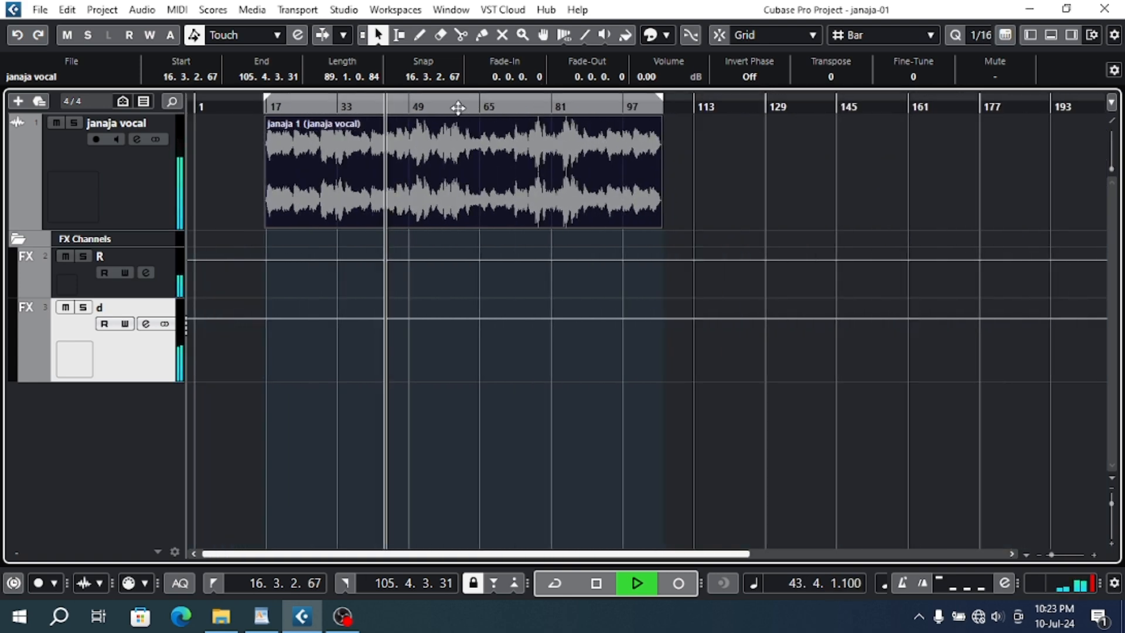
click(306, 145)
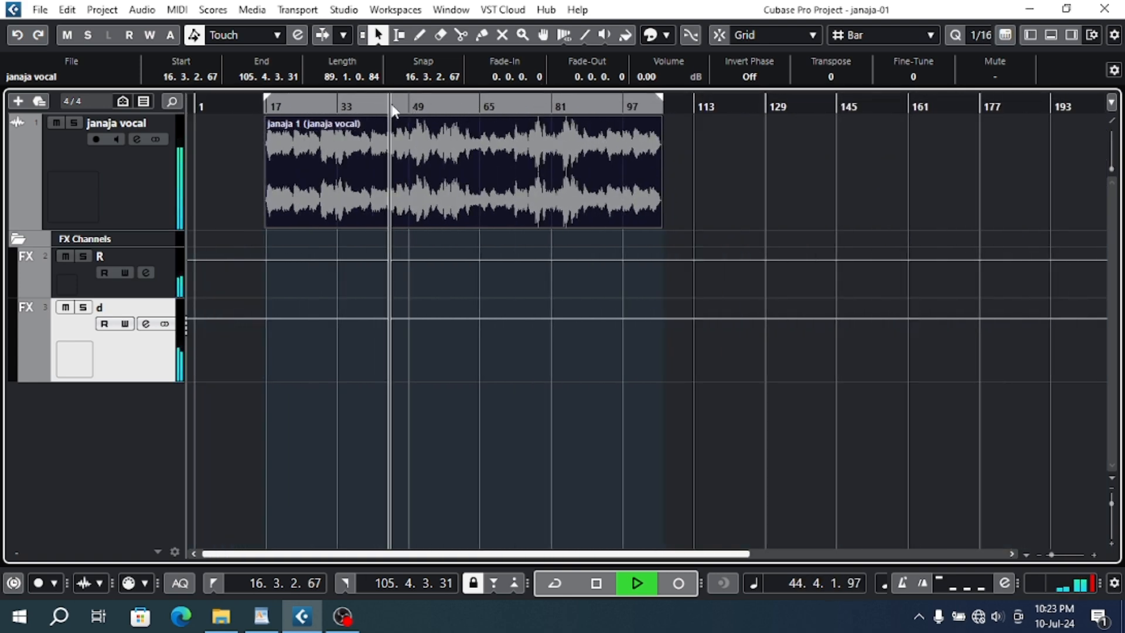
scroll(398, 104, up, 5)
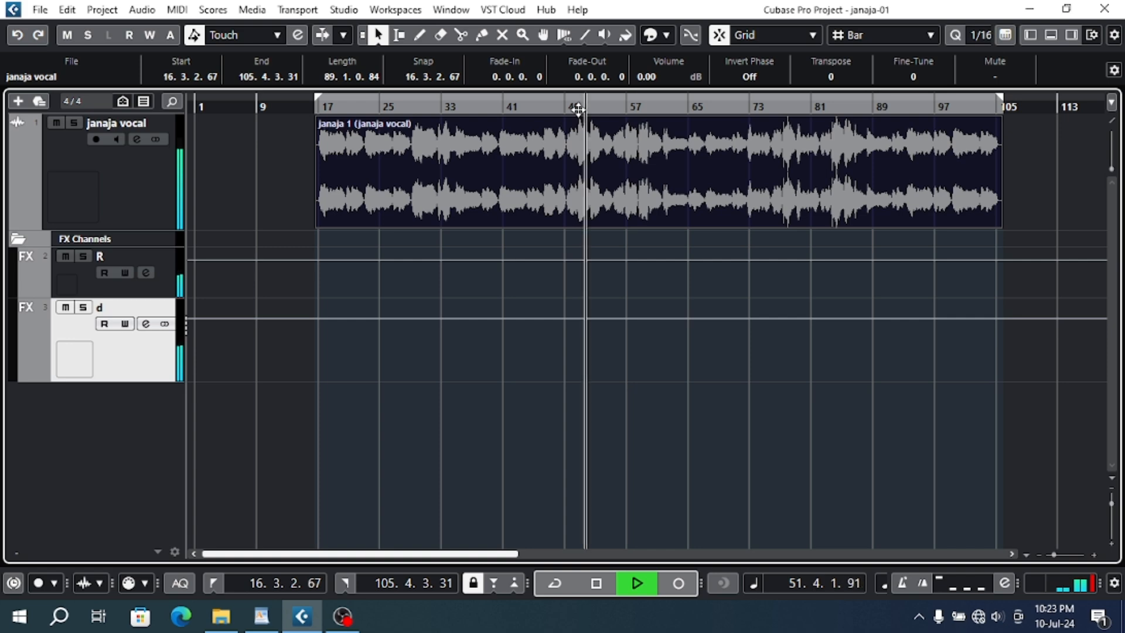
- Stop playback and set the vocal's Auto-Tune EFX insert to Retune Speed 7 and Humanize 14
key(space)
click(107, 176)
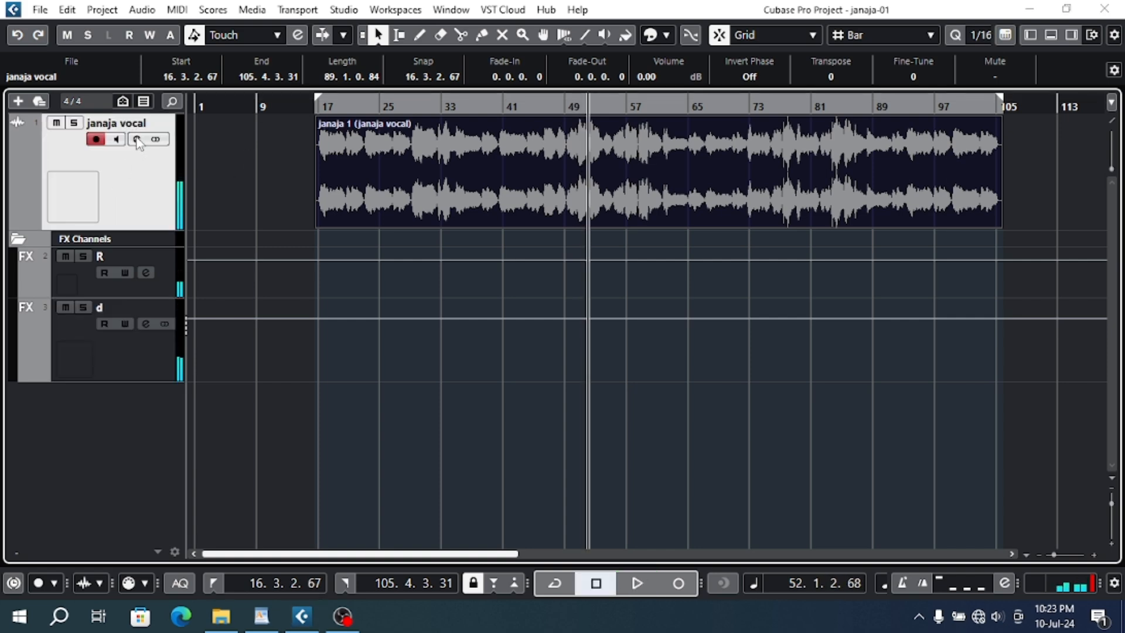
click(136, 139)
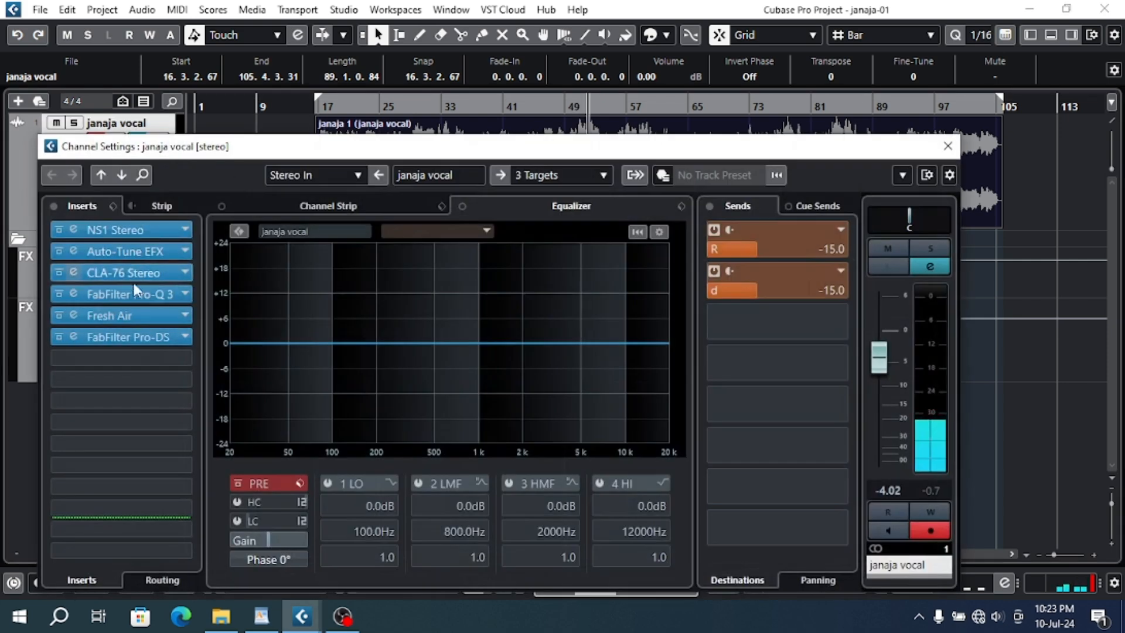
click(125, 252)
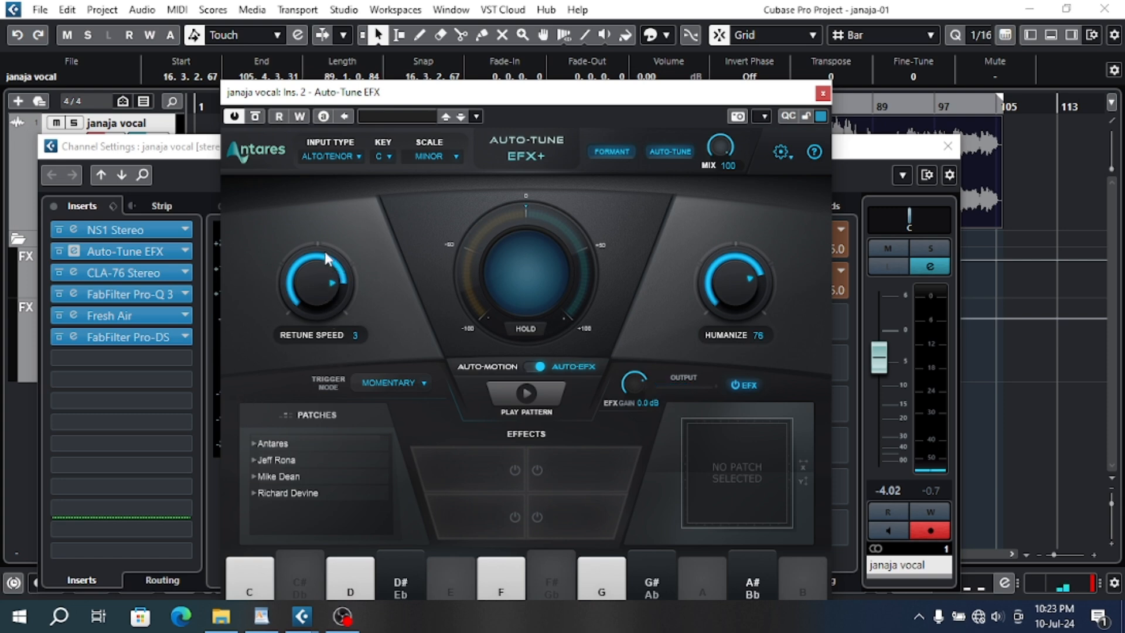
drag(325, 252, 312, 274)
drag(712, 286, 776, 493)
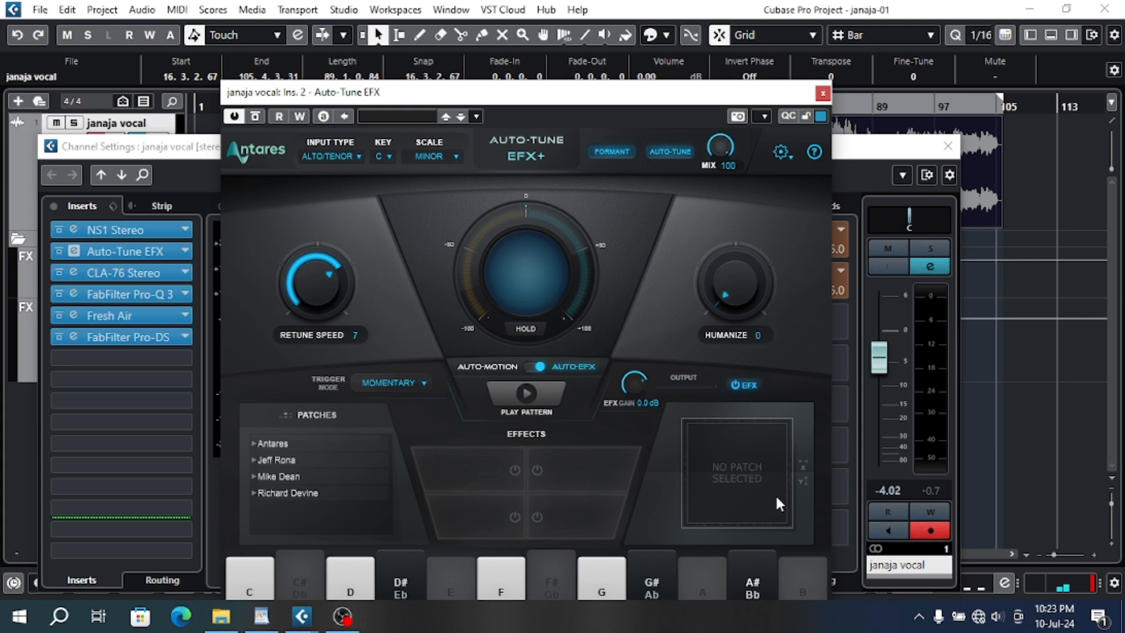
click(823, 94)
- Raise the vocal's send levels to -10.9 for R and -10.1 for d, and close its channel settings
drag(740, 247, 766, 249)
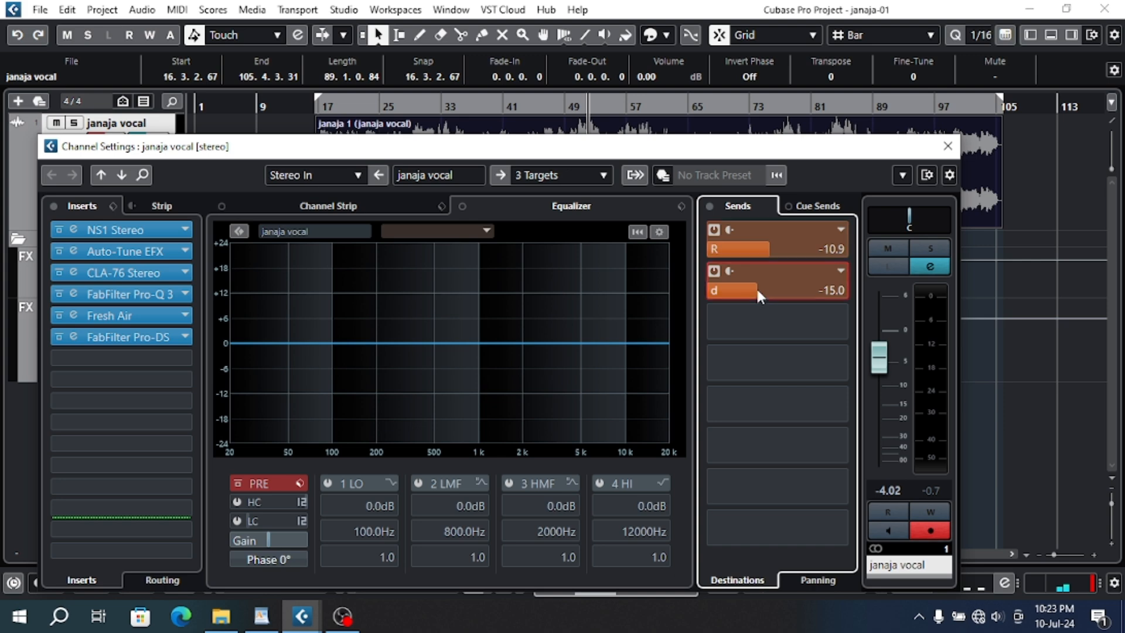
drag(757, 290, 803, 323)
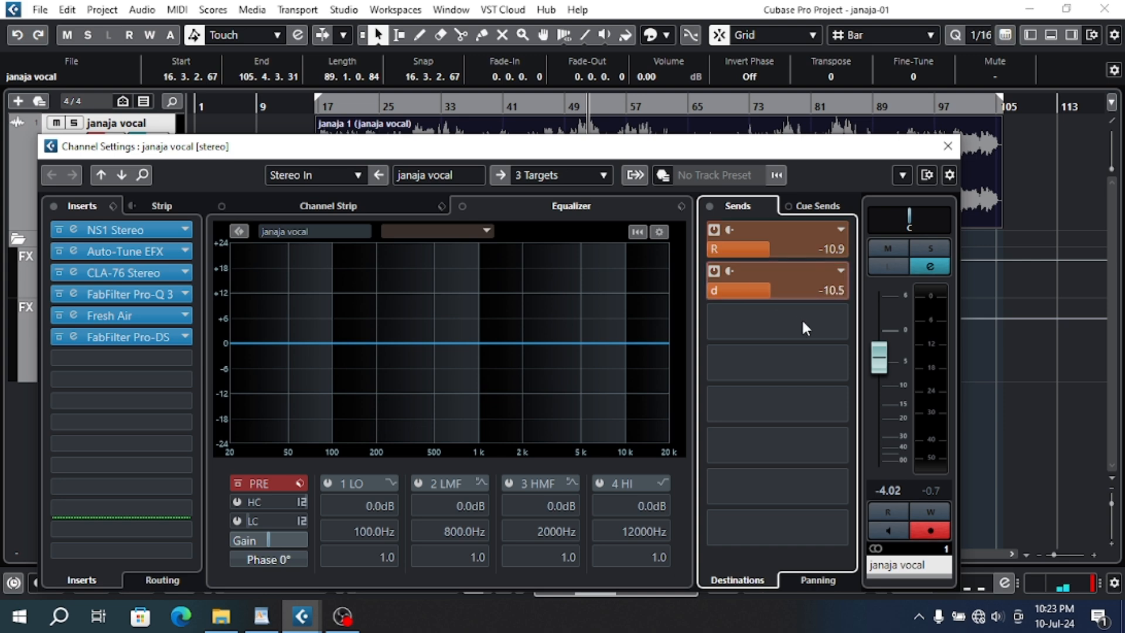
click(948, 146)
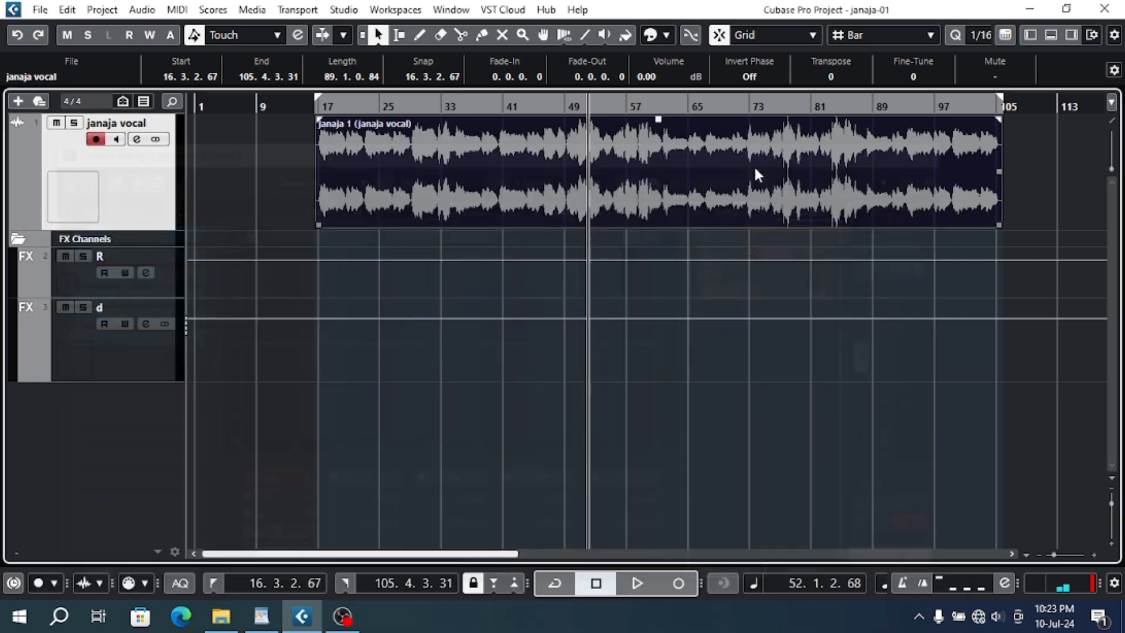
- Play the vocal briefly from its beginning at about bar 17 to audition the adjusted tuning and sends
click(318, 111)
key(space)
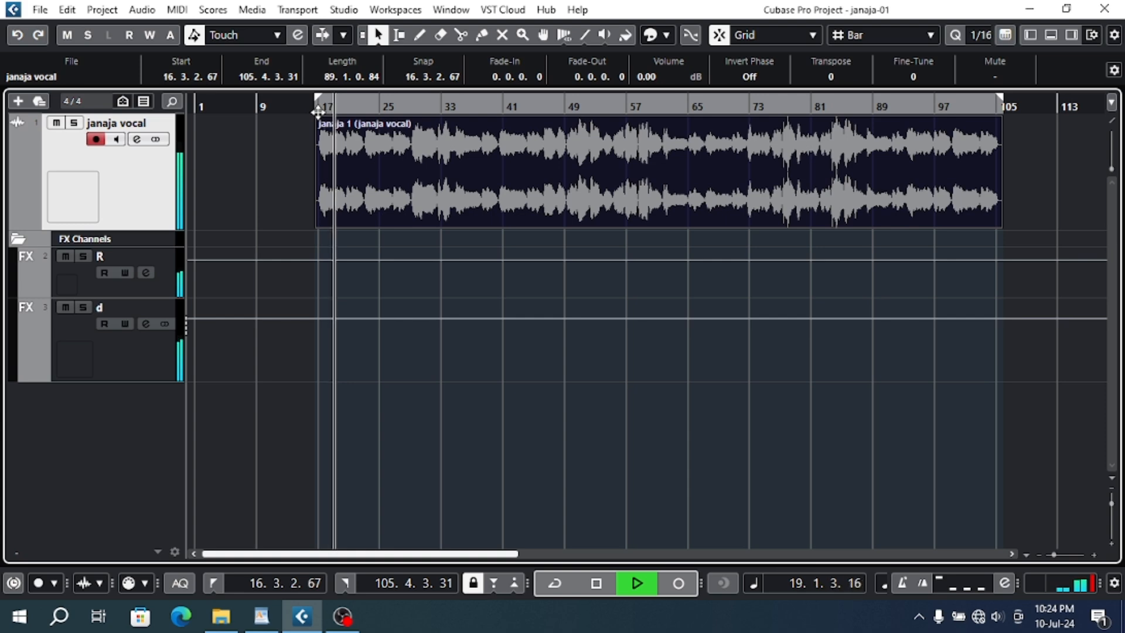
key(space)
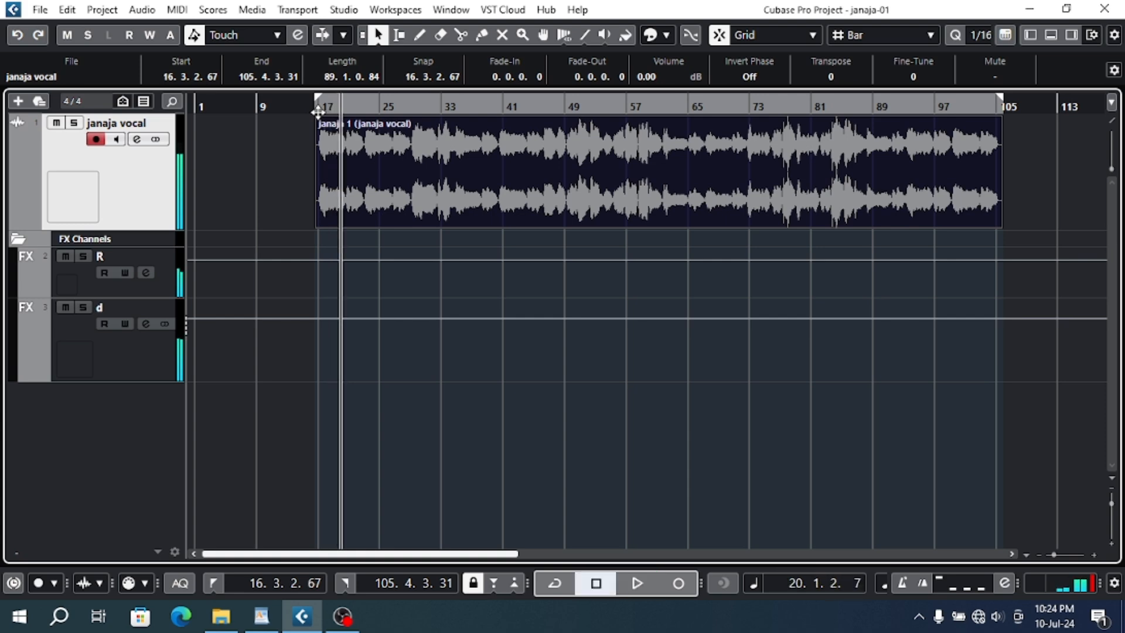
- Place the playhead at bar 7 and shift the vocal clip to start at bar 25 and finally at bar 32
click(241, 107)
drag(366, 167, 435, 187)
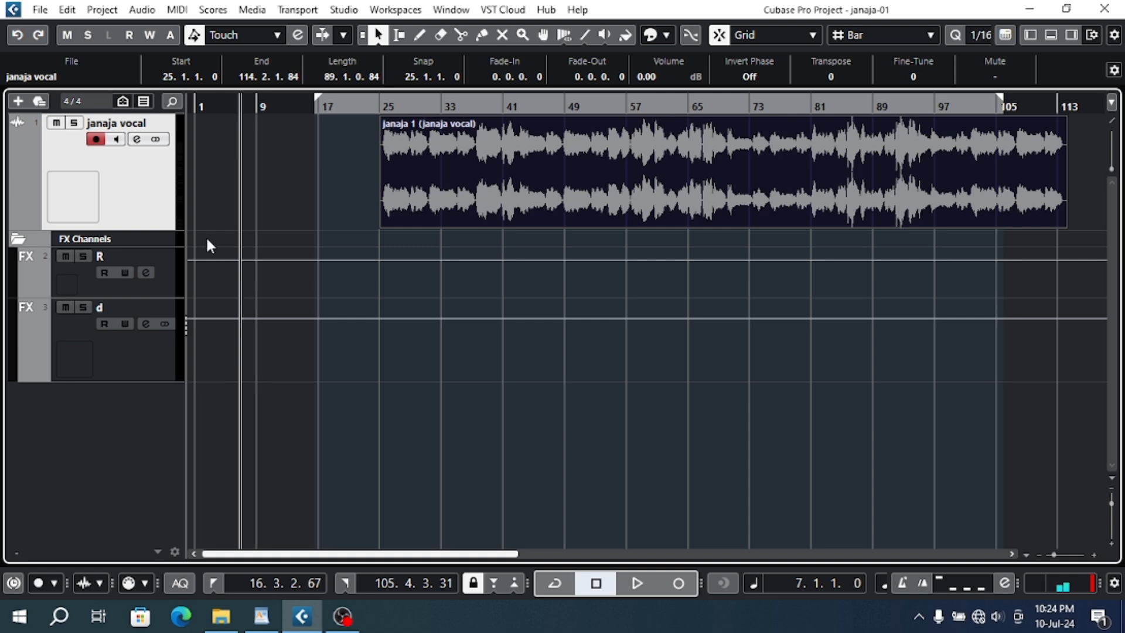
drag(459, 201, 498, 208)
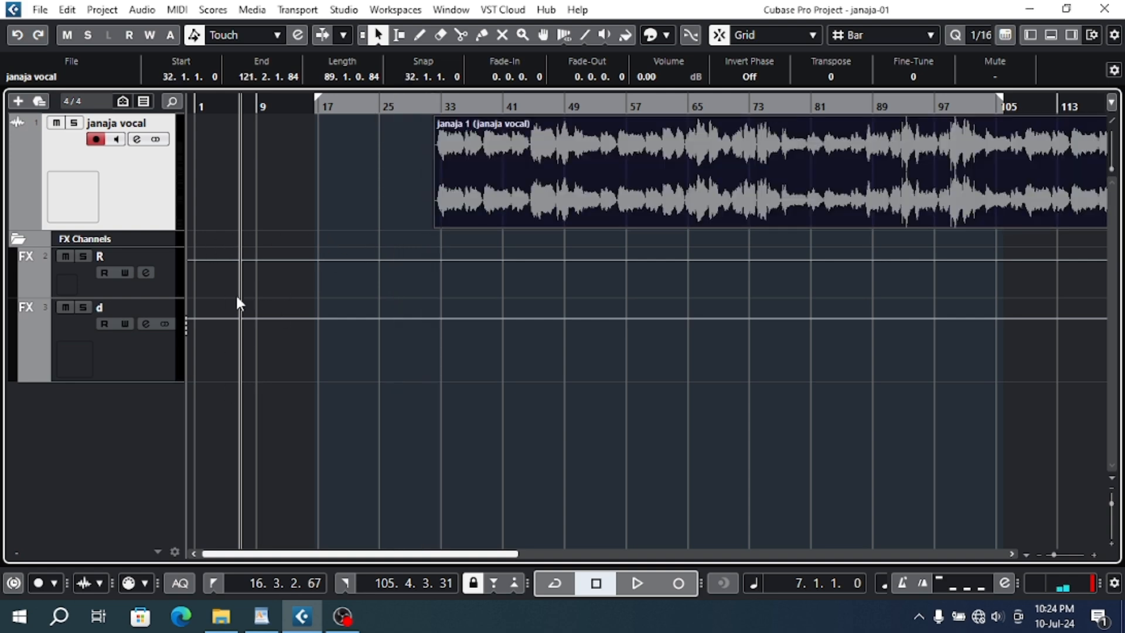
- Turn on the cycle, set the playhead to bar 25 and move the vocal clip back to start at bar 18
right_click(155, 398)
click(127, 417)
click(387, 98)
click(387, 106)
drag(387, 104, 378, 76)
drag(431, 157, 393, 184)
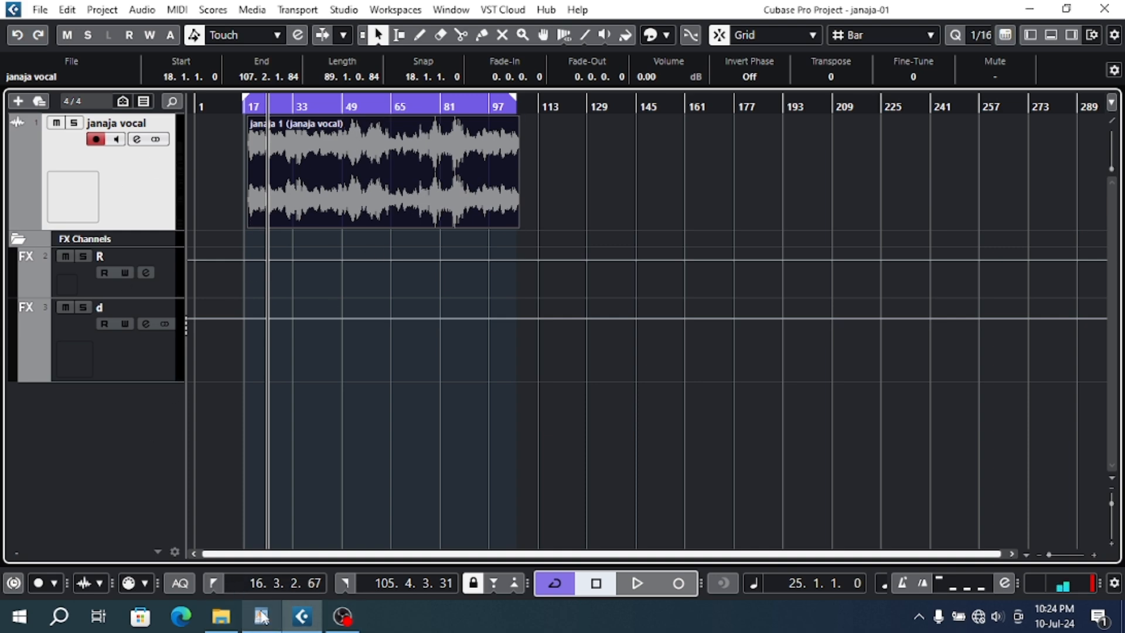
- Switch to the Cubase course outline in WordPad and highlight the line 15 - Mastering
mouse_move(262, 615)
click(260, 571)
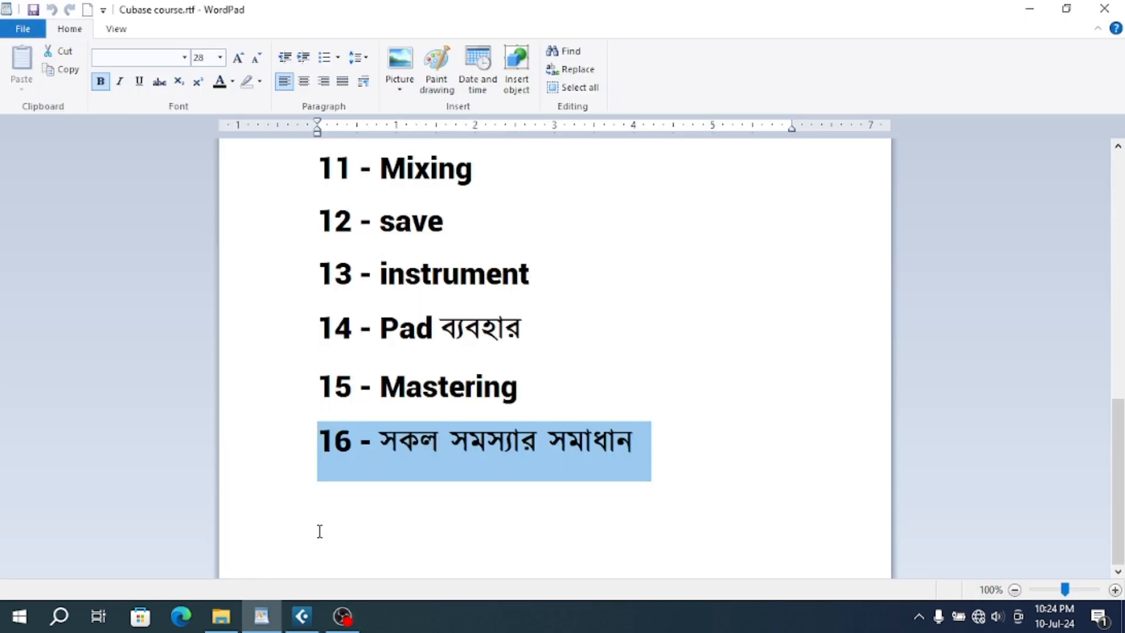
click(381, 380)
click(284, 405)
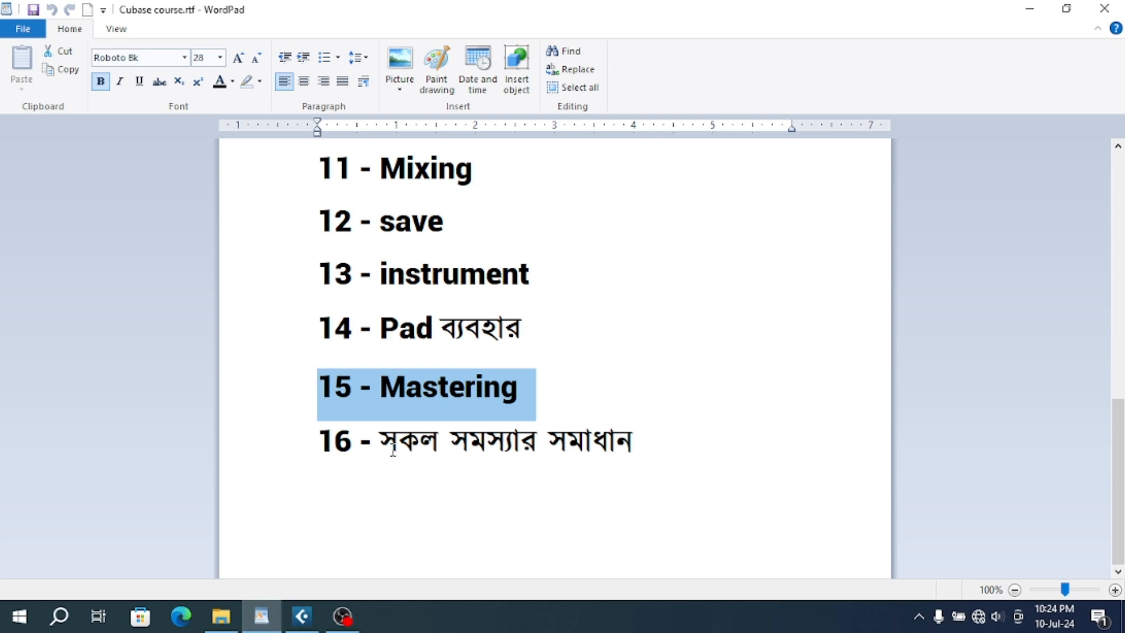
click(343, 616)
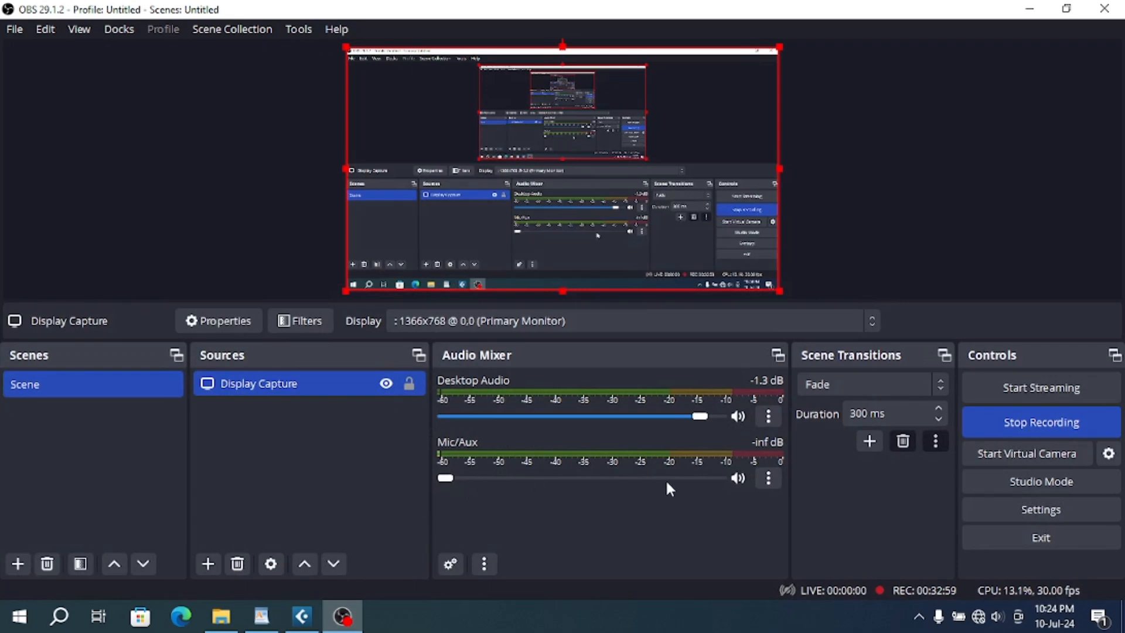